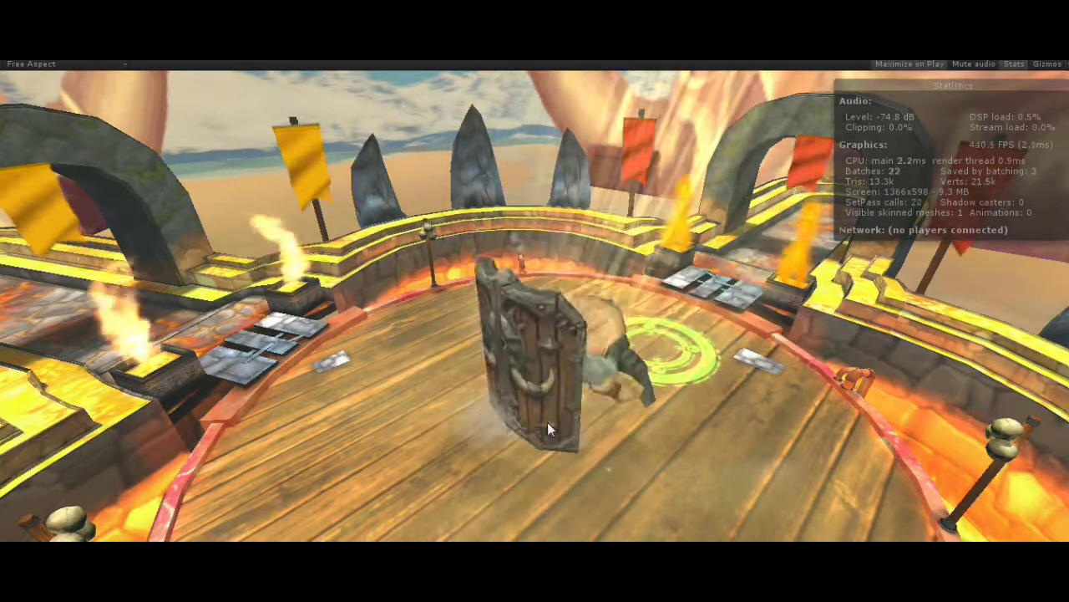
- Examine the Orc_defence character's animations in the running arena scene from several camera angles and distances
drag(433, 381, 1068, 294)
drag(585, 343, 515, 310)
scroll(522, 318, down, 3)
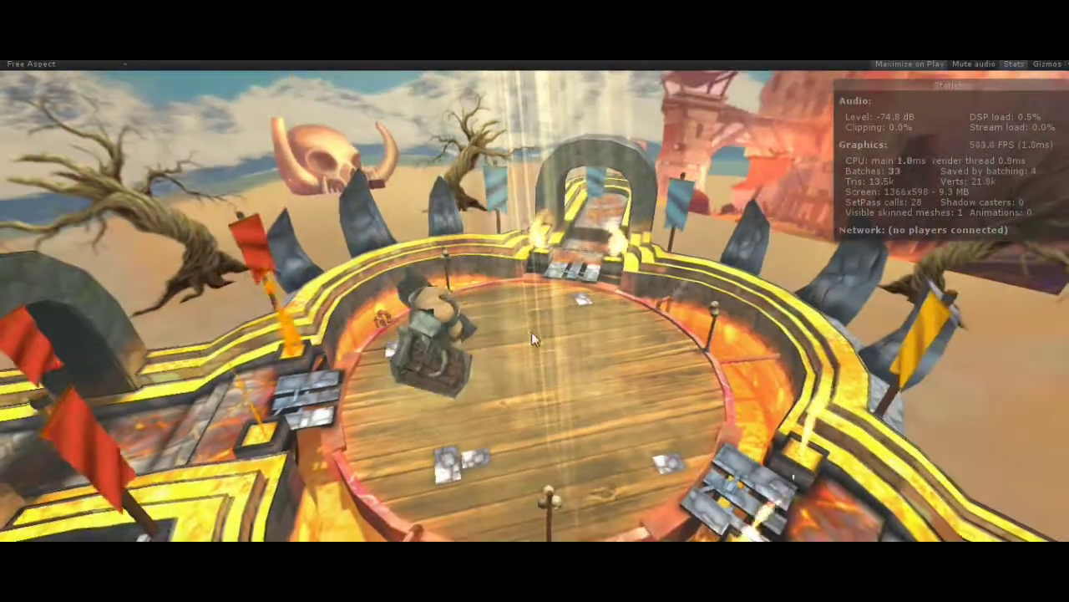
drag(615, 431, 1043, 259)
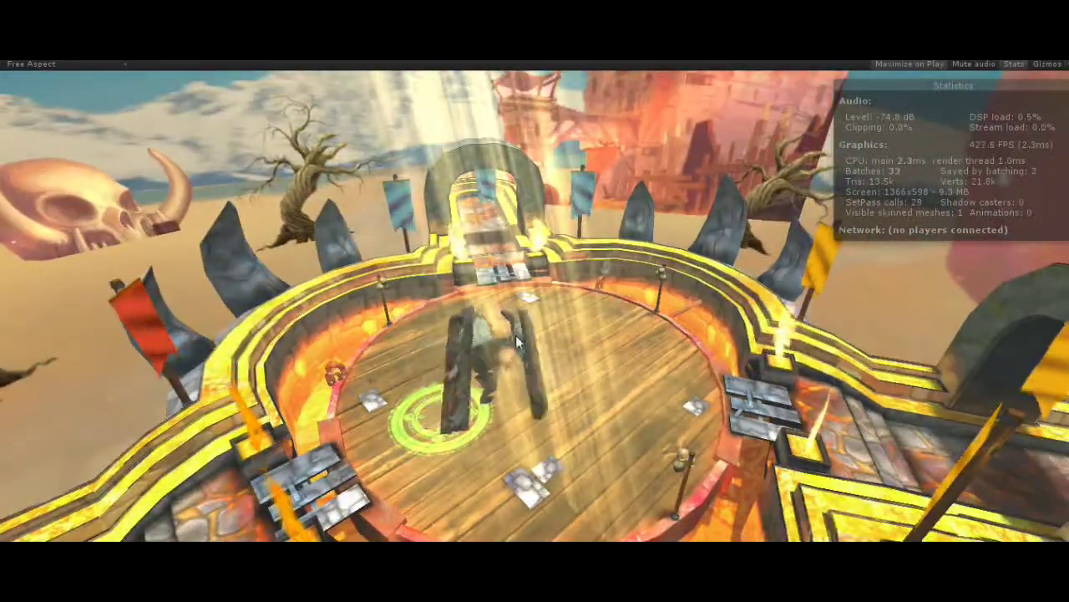
drag(493, 334, 257, 325)
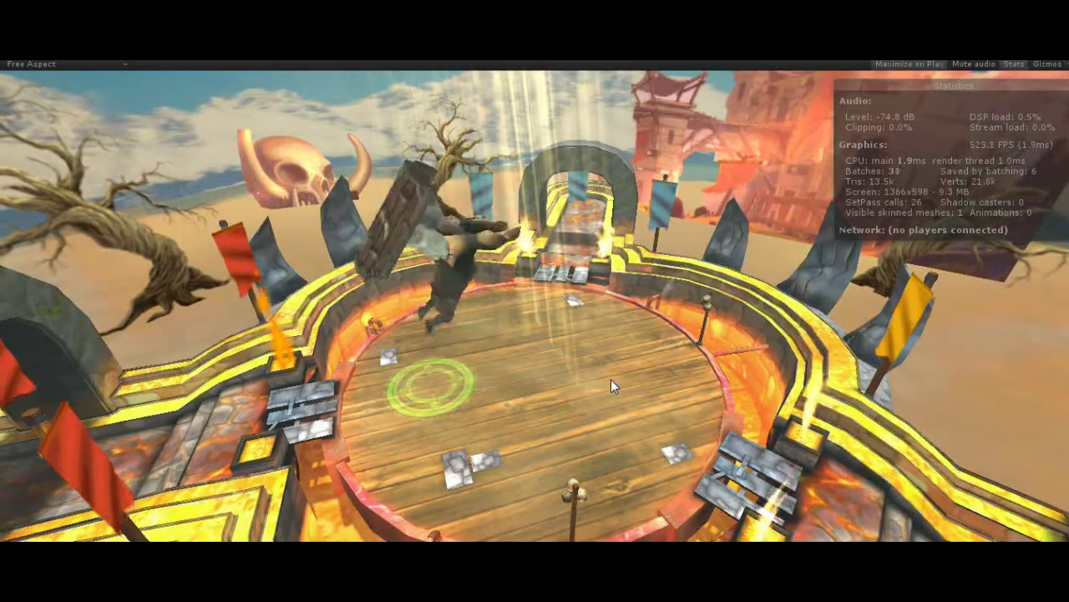
drag(496, 330, 702, 327)
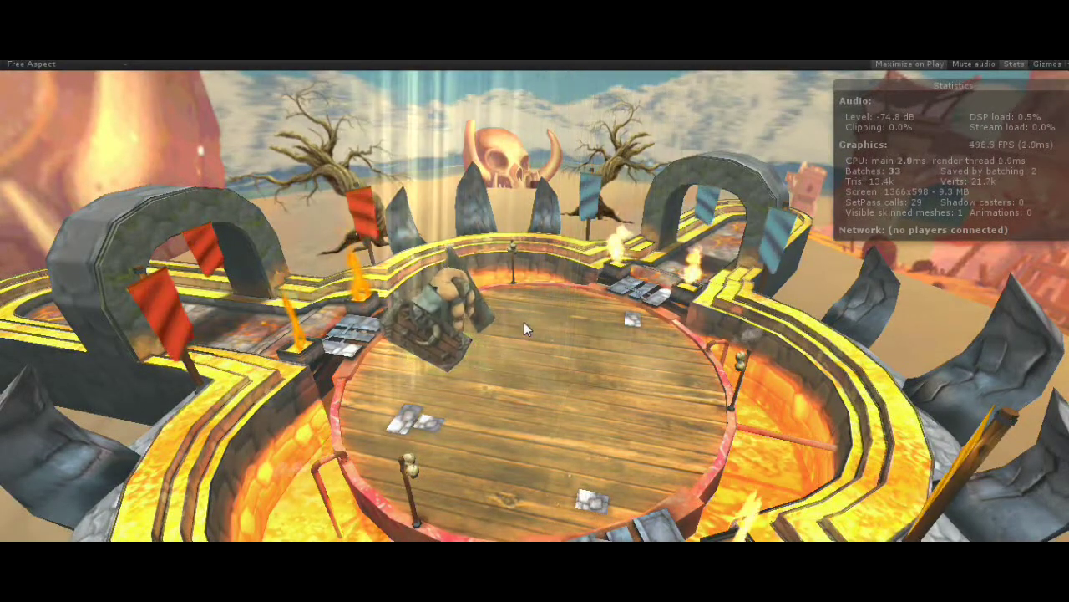
scroll(481, 307, up, 2)
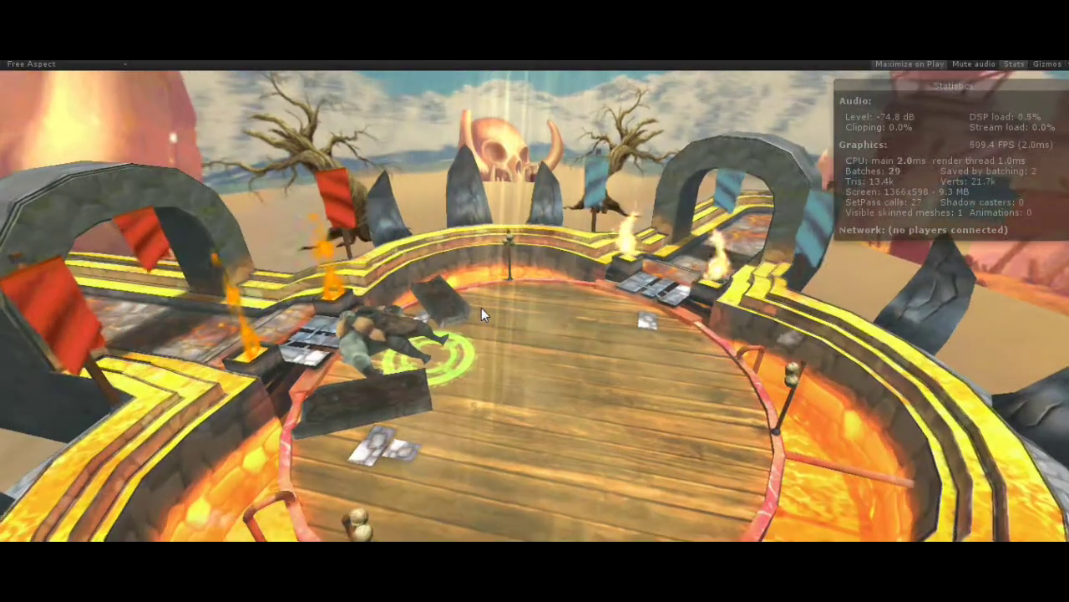
right_drag(481, 307, 635, 410)
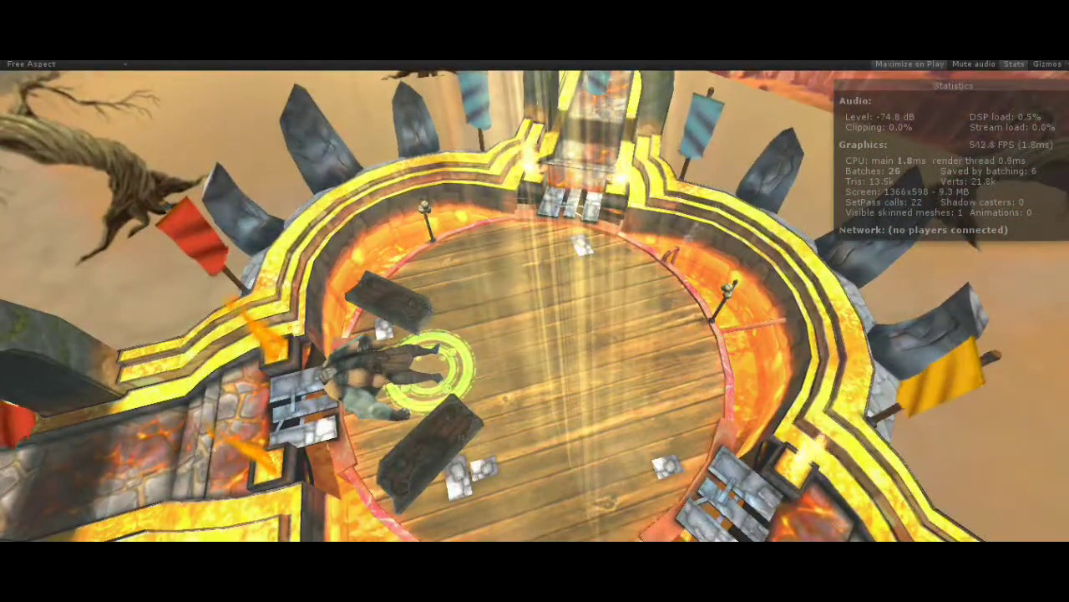
right_drag(1045, 334, 33, 134)
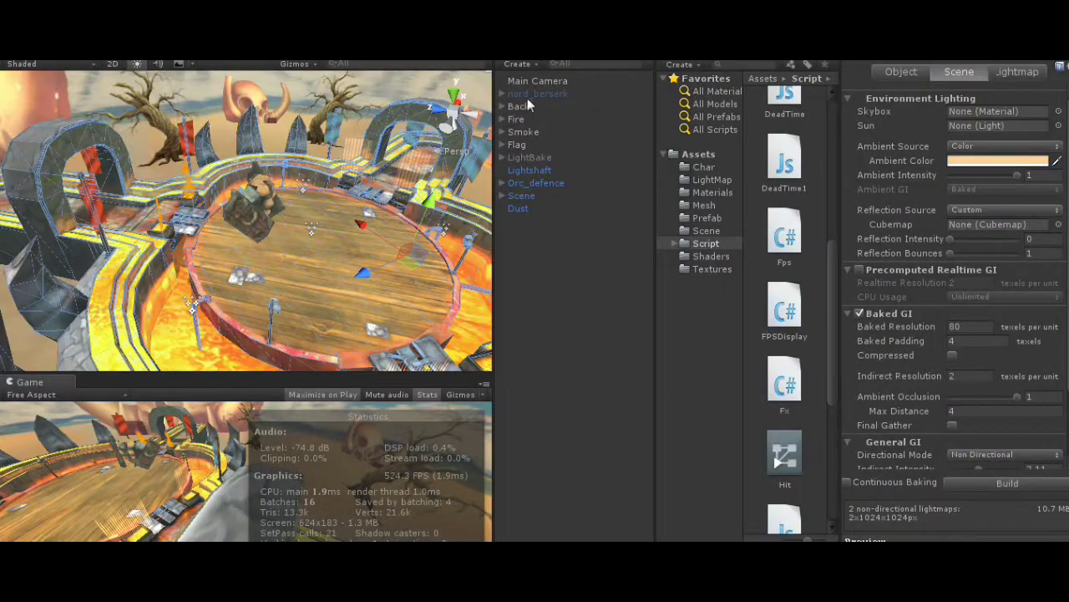
- Activate the nord_berserk character in the arena scene, deactivate Orc_defence, and reselect nord_berserk
click(527, 95)
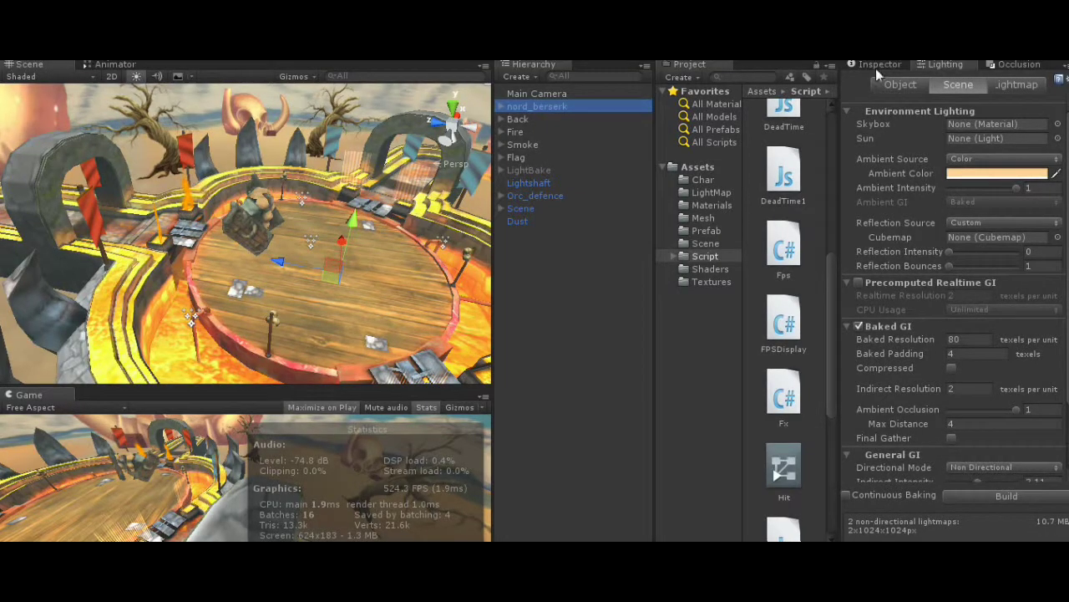
click(876, 70)
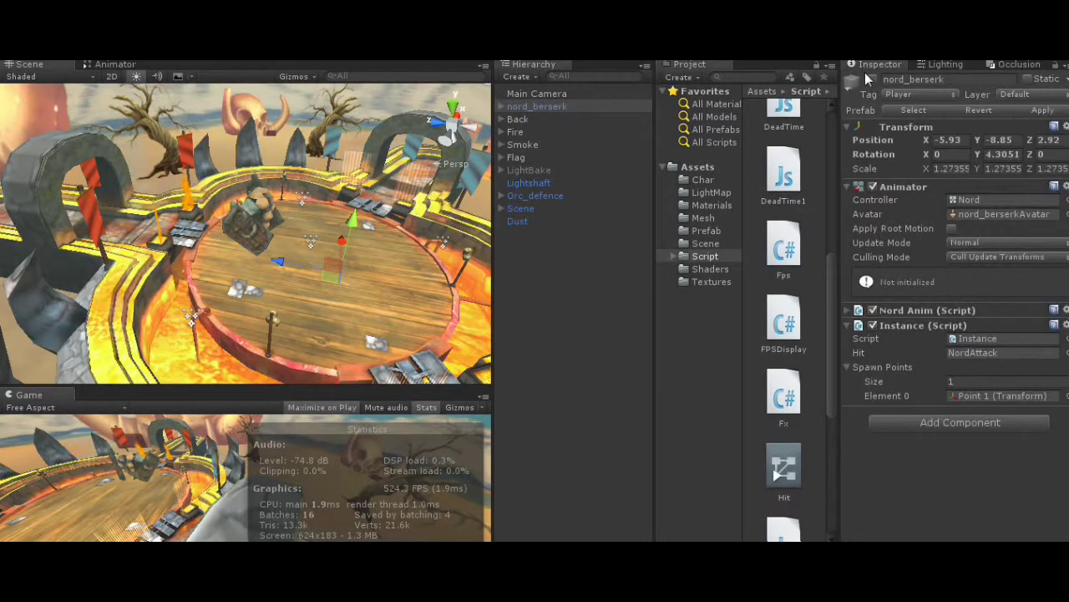
click(522, 197)
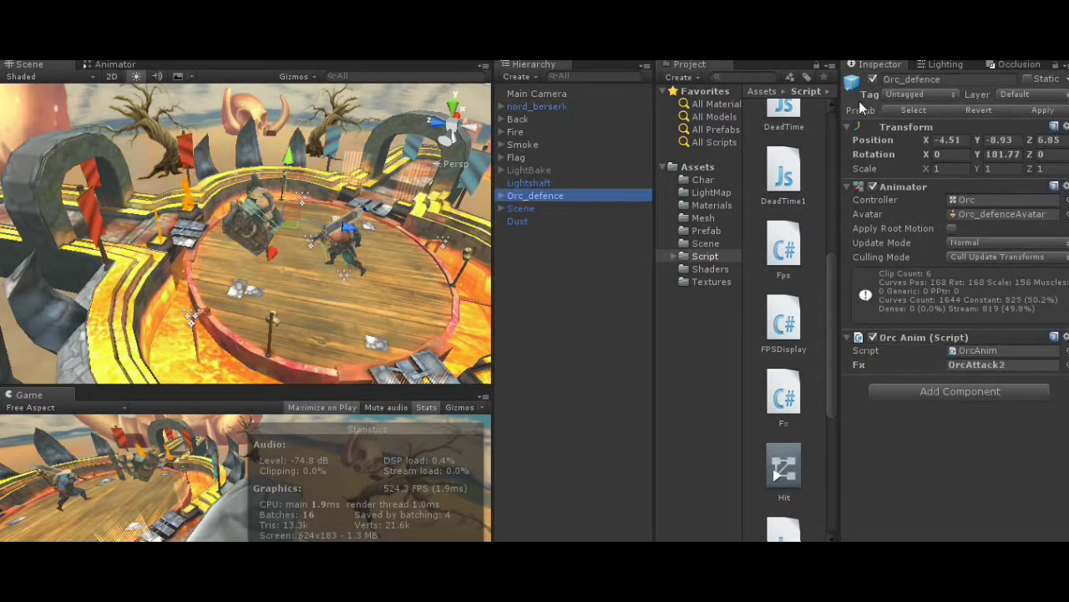
click(872, 79)
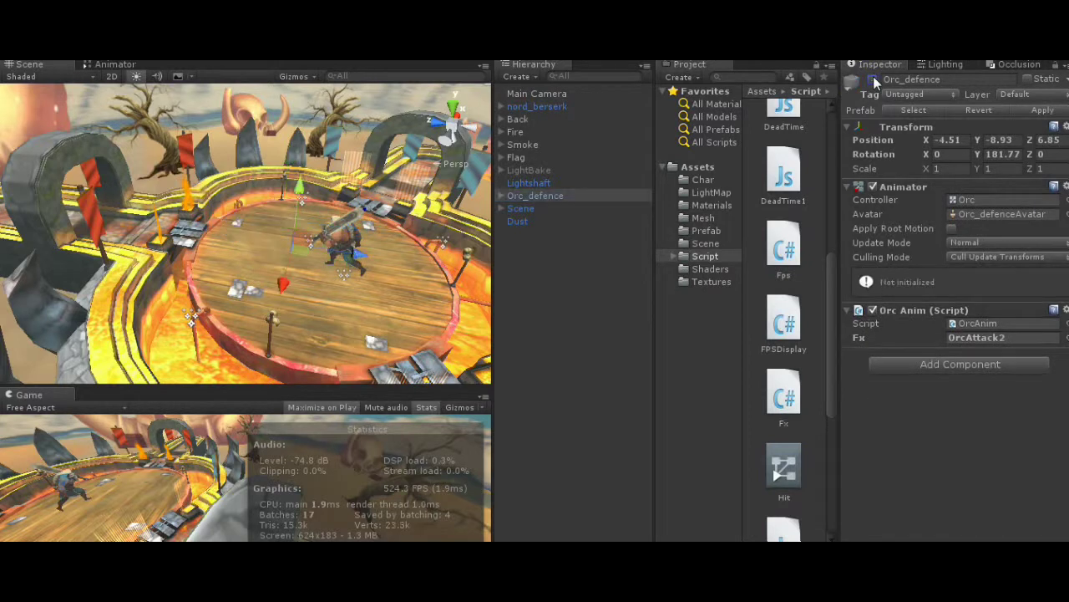
click(537, 107)
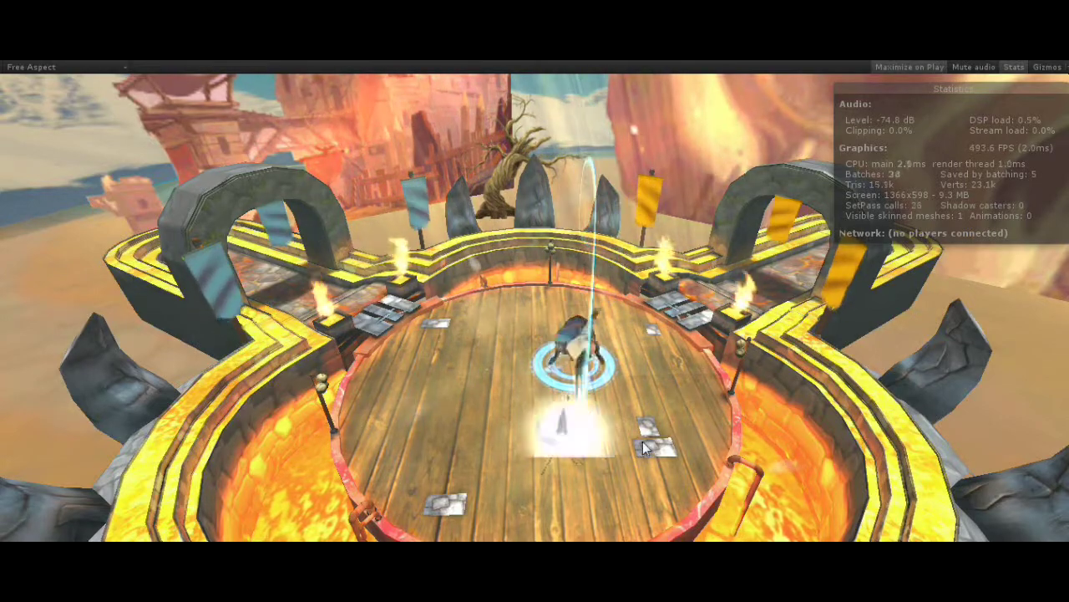
- Examine the nord_berserk character's attack and death animations from several camera angles in the running arena scene, and stop playback
drag(714, 454, 98, 276)
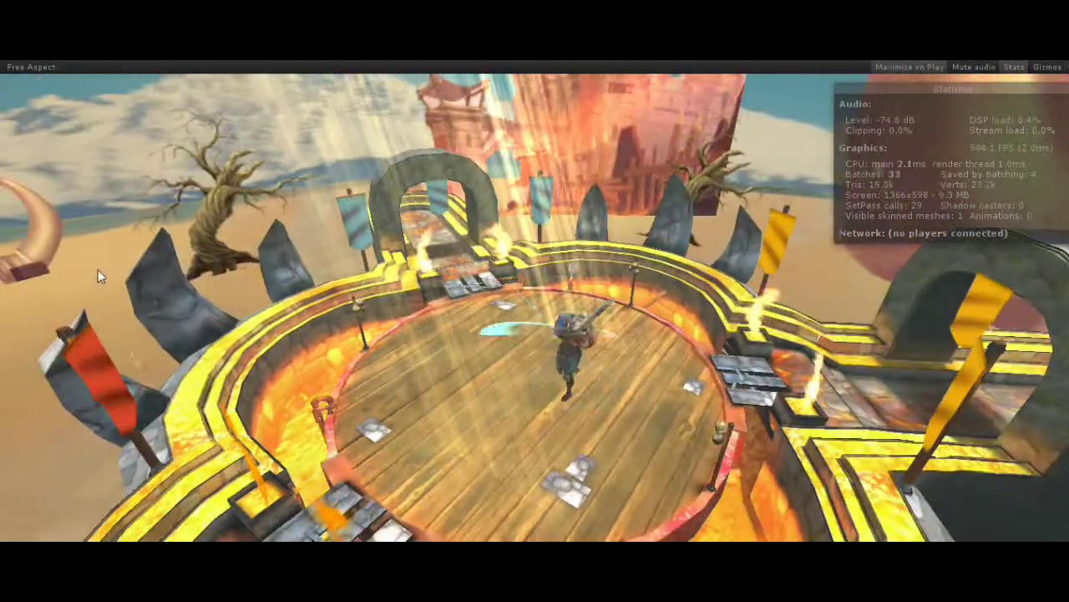
scroll(609, 442, up, 3)
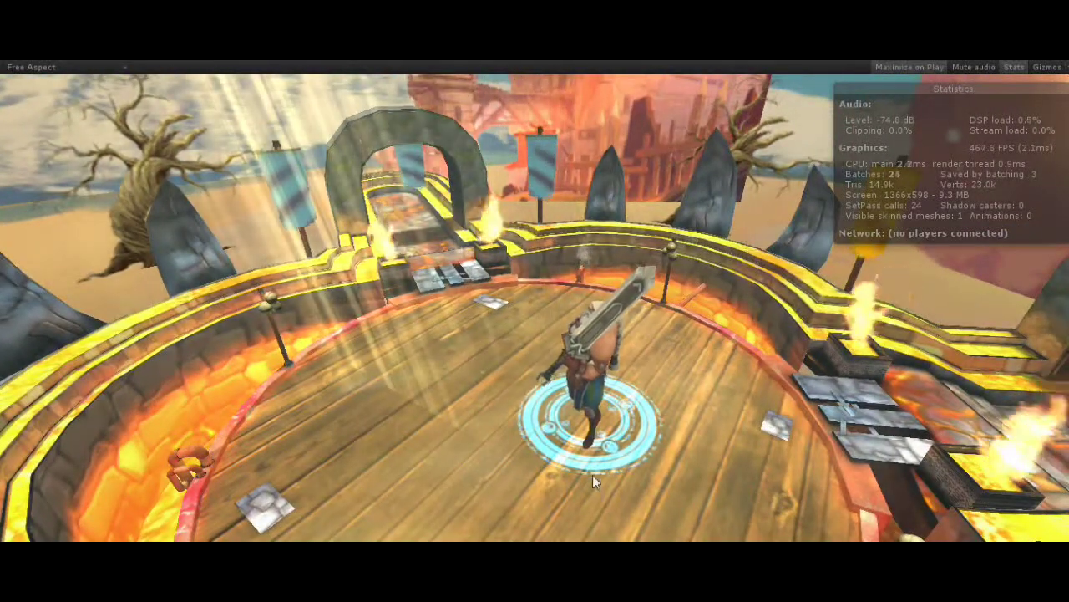
scroll(593, 469, down, 1)
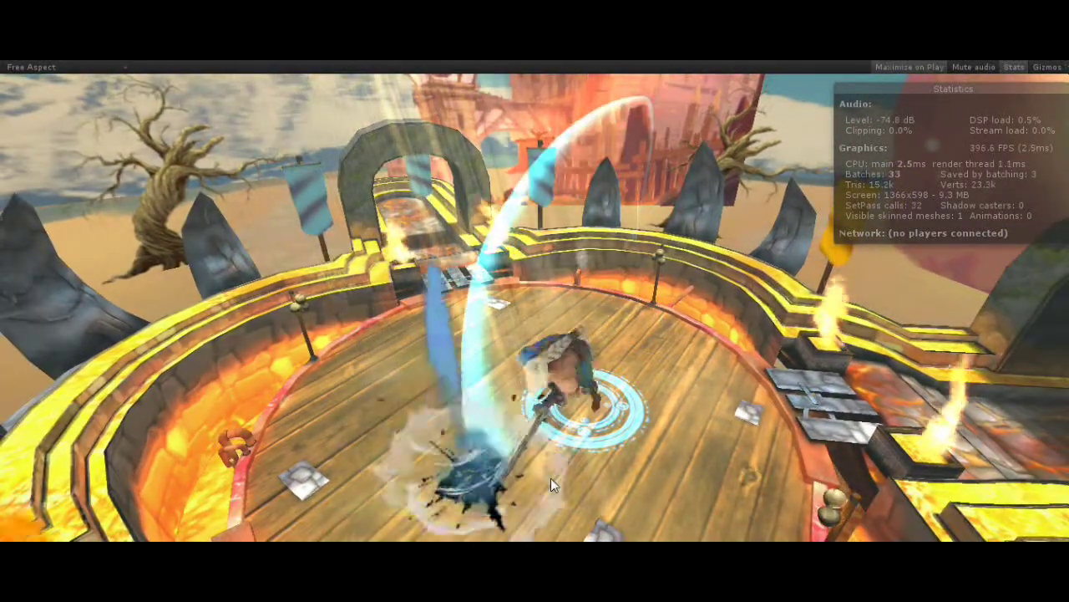
drag(729, 460, 314, 342)
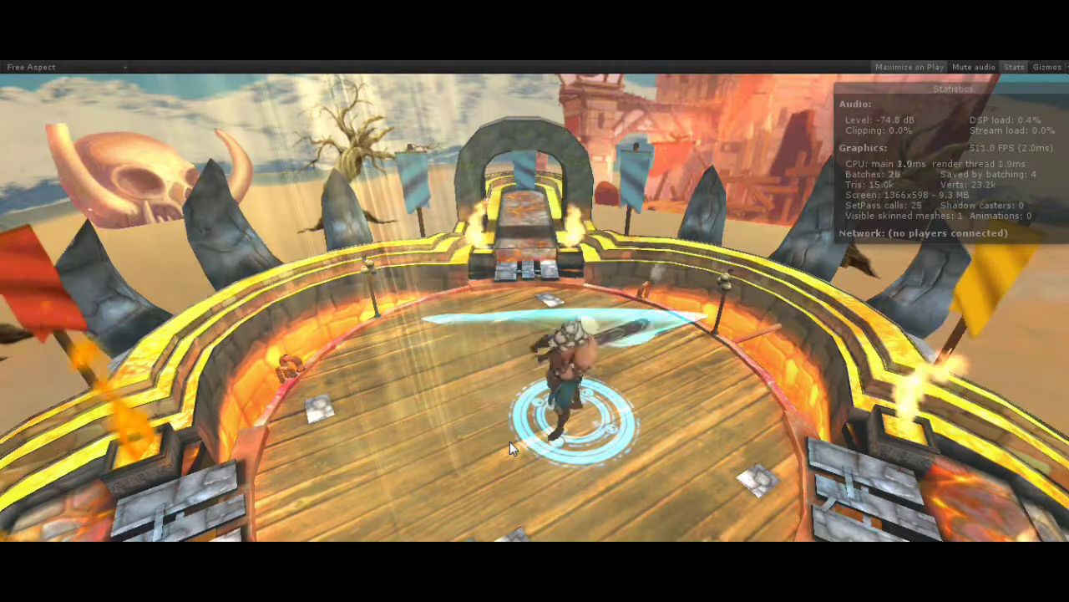
mouse_move(458, 377)
right_down()
mouse_move(843, 459)
mouse_move(914, 143)
mouse_move(438, 383)
right_up()
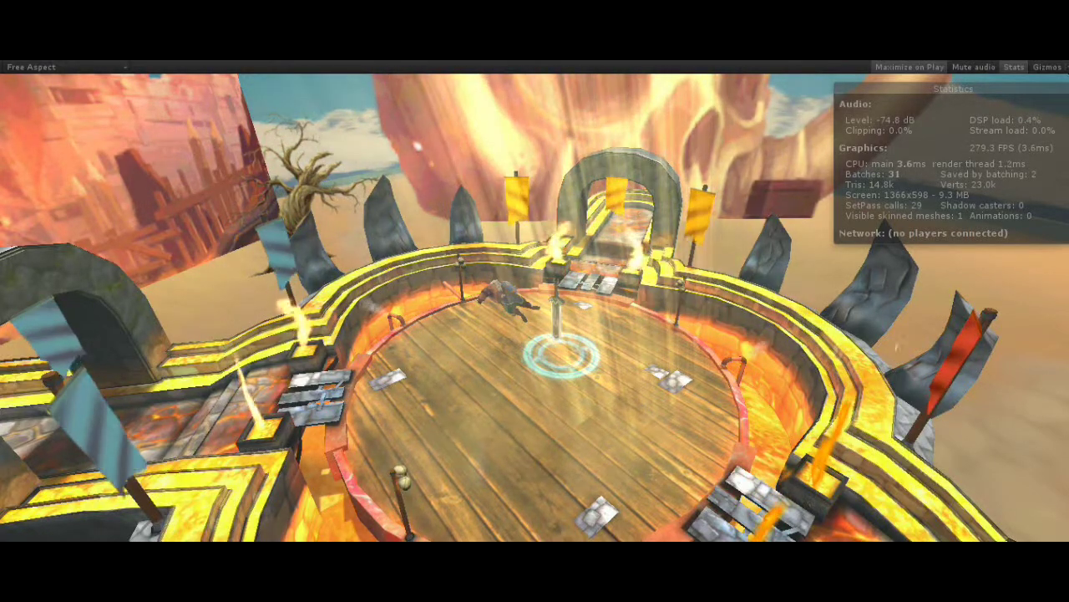
click(513, 44)
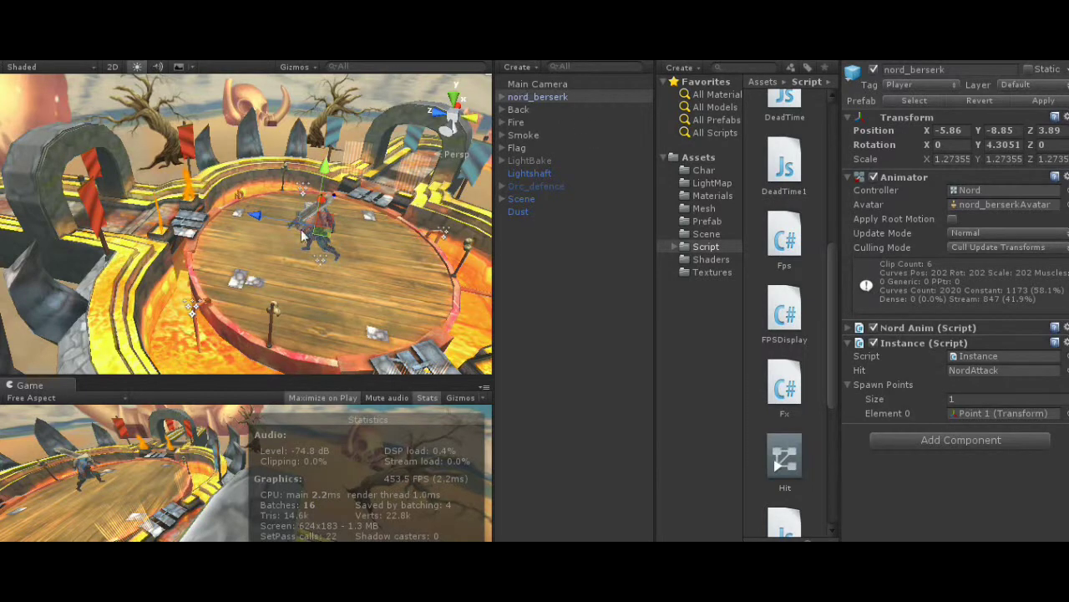
- Reactivate the Orc_defence character alongside nord_berserk and view both characters together in the running arena scene
click(538, 187)
click(873, 70)
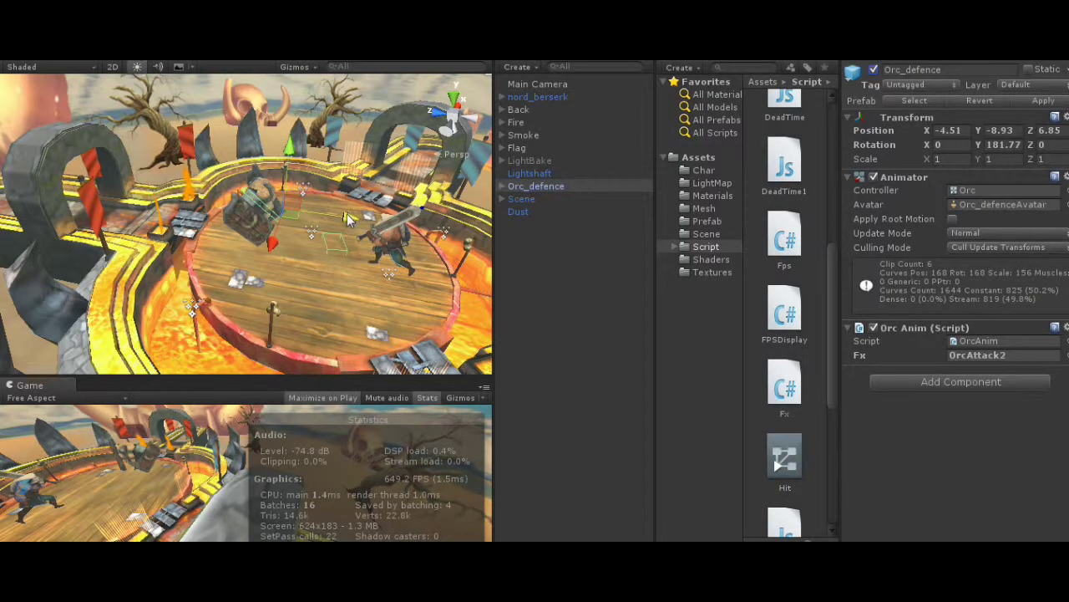
alt+drag(357, 185, 368, 313)
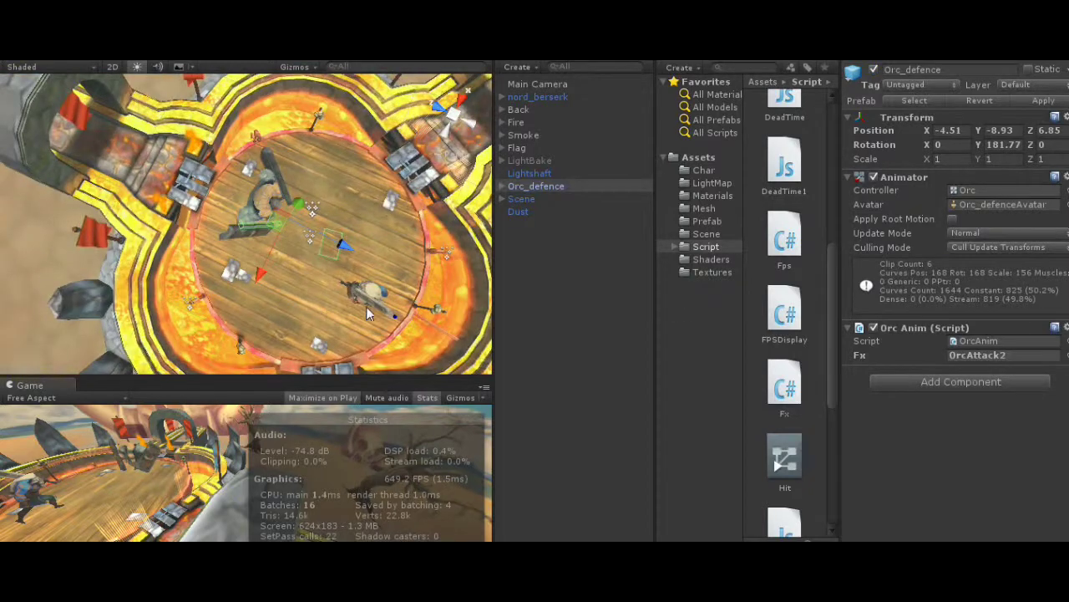
click(538, 98)
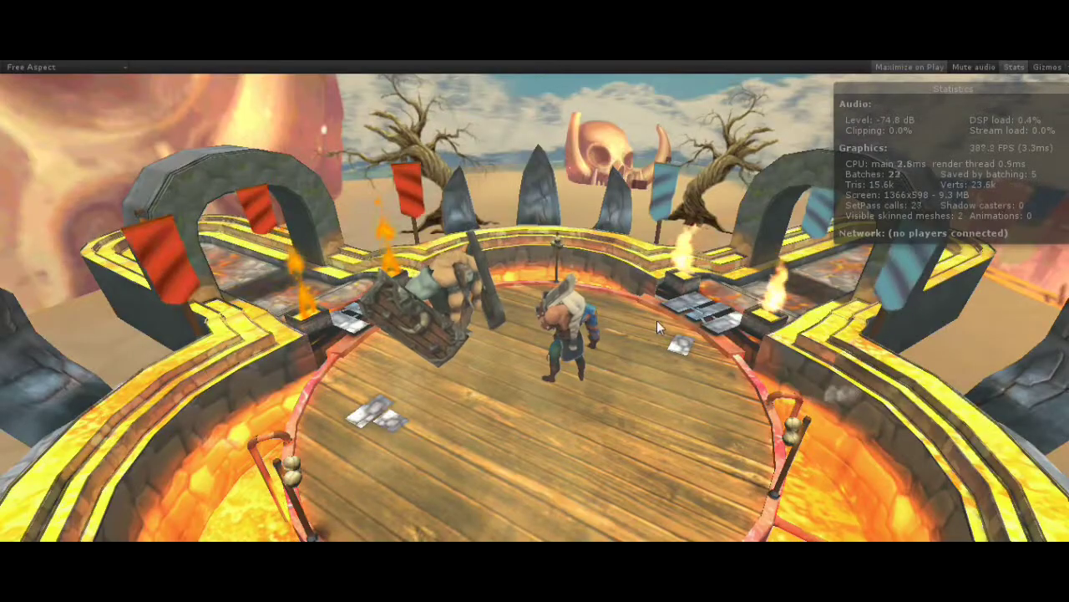
click(610, 387)
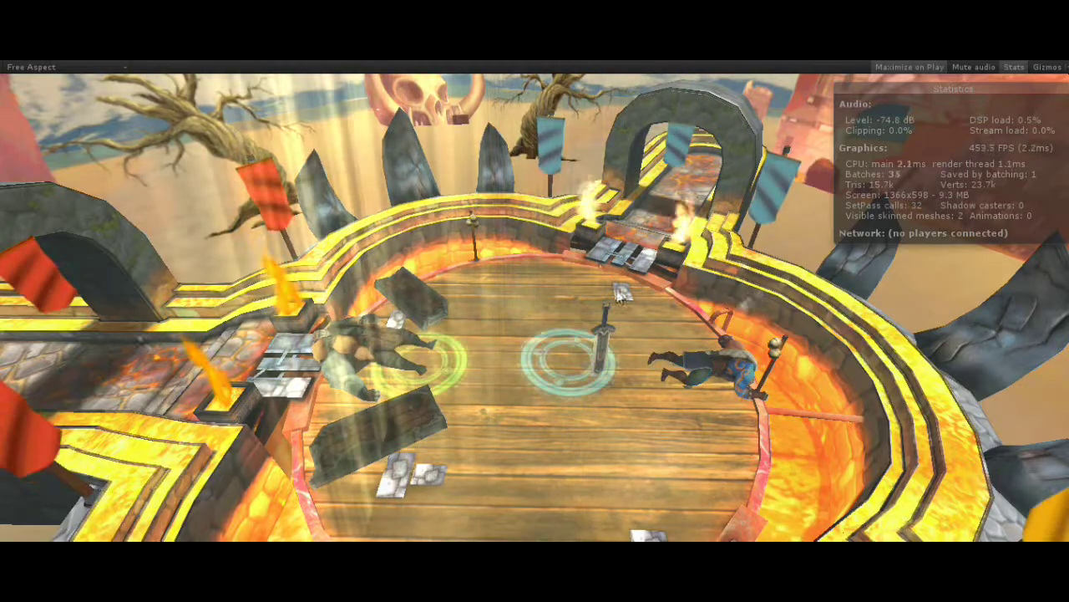
drag(650, 355, 523, 377)
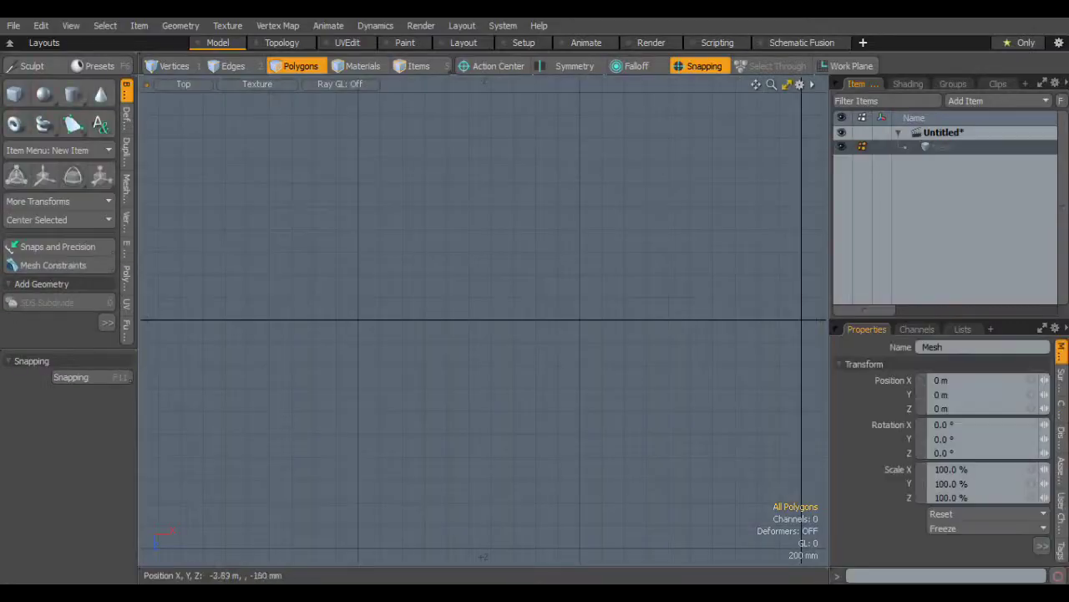
- Switch to Modo and move the cylinder's bottom-edge vertices down onto the curved surface beneath it with geometry snapping
drag(454, 262, 510, 263)
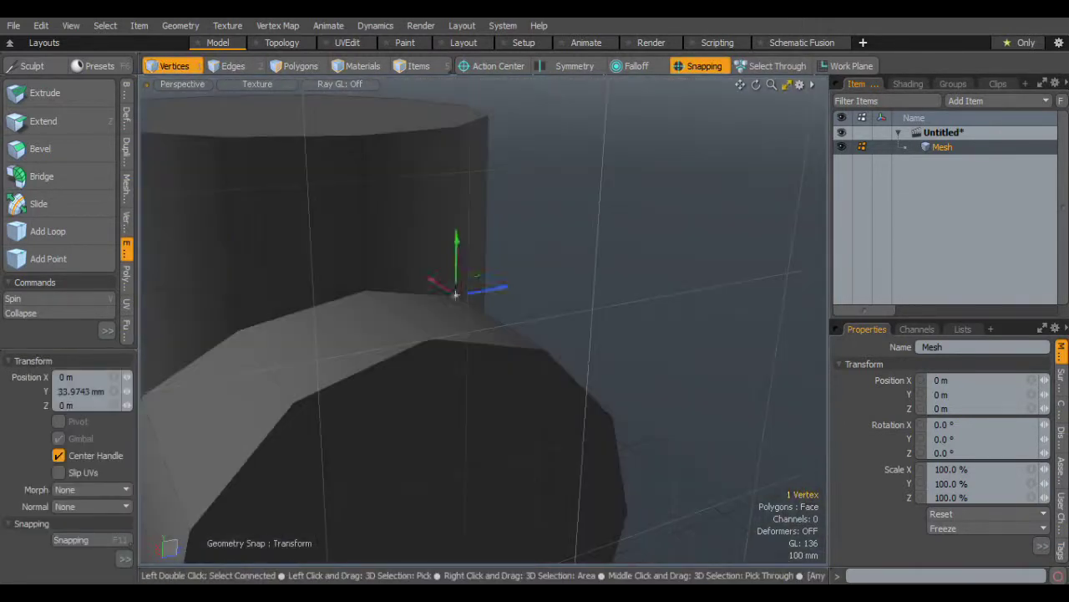
alt+drag(456, 294, 471, 394)
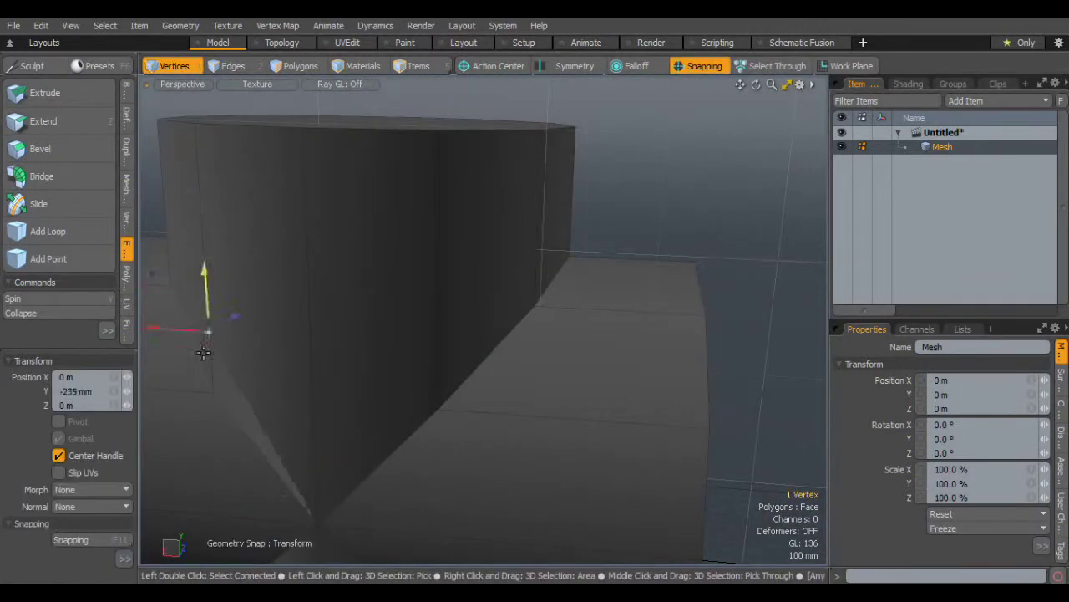
alt+drag(203, 353, 434, 278)
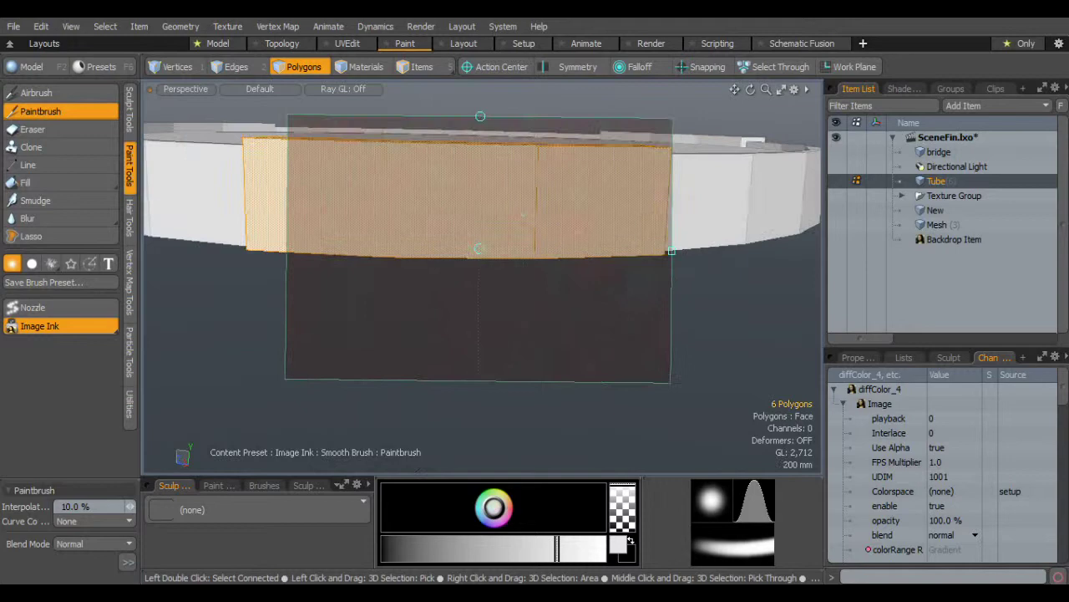
- Paint the image texture onto the six selected side polygons of the Tube mesh using Paintbrush with Image Ink
drag(513, 183, 428, 173)
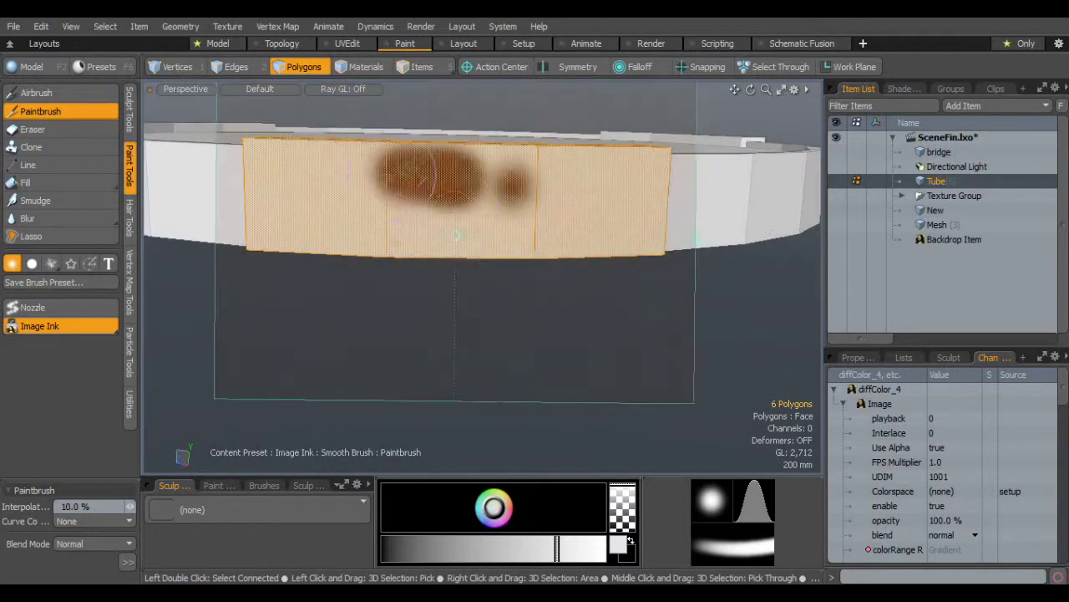
key(q)
mouse_move(750, 88)
mouse_down()
mouse_move(749, 142)
mouse_move(749, 109)
mouse_move(702, 89)
mouse_move(652, 89)
mouse_up()
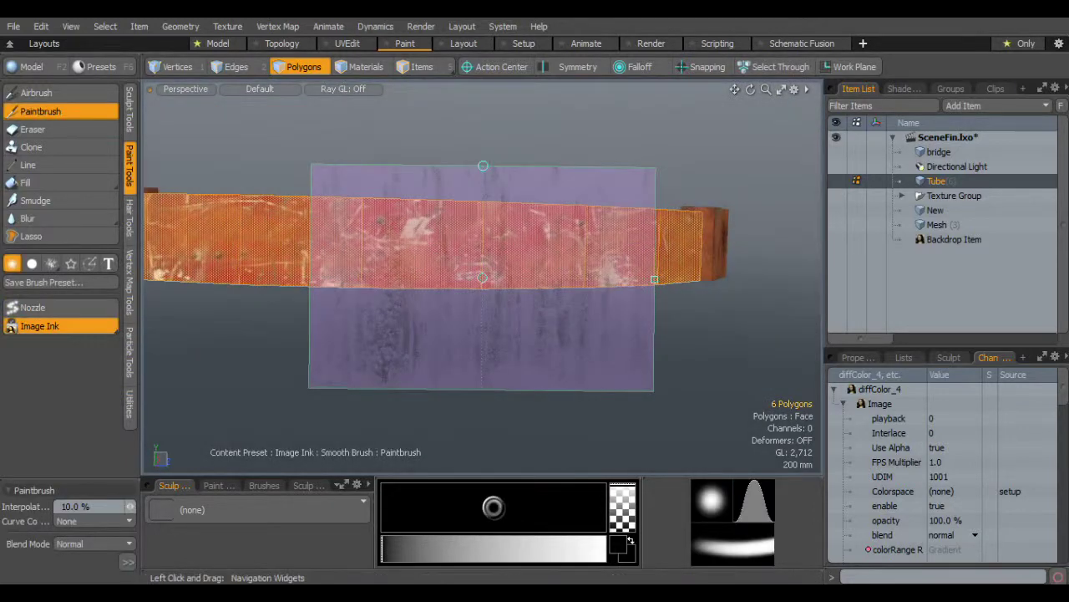
alt+drag(613, 207, 435, 209)
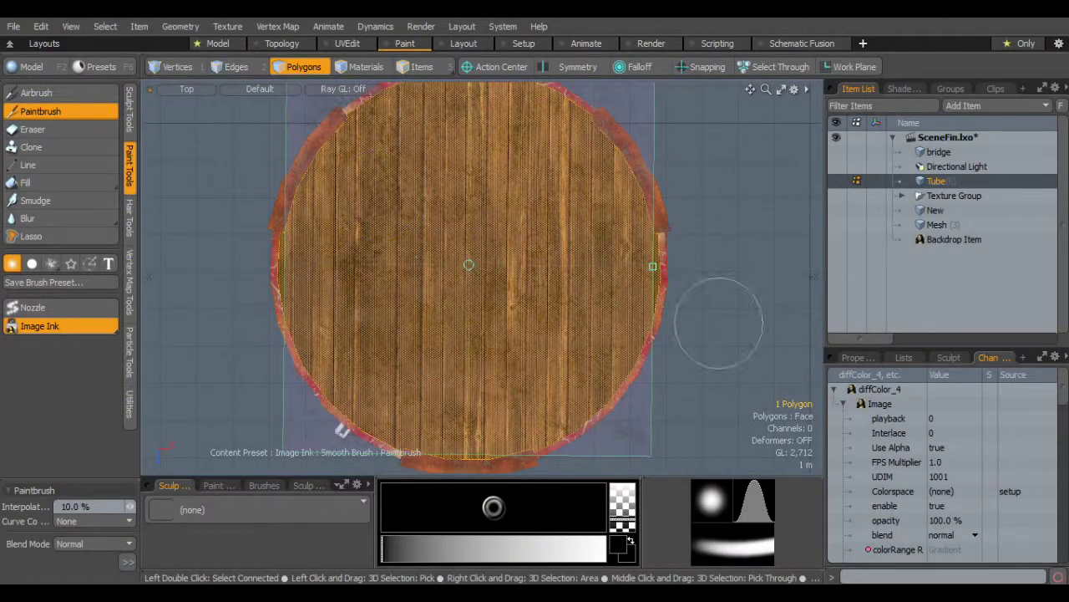
- Set up the Paintbrush with Image Ink and browse the texture library, including Ground_Textures, for a new ink image
click(41, 111)
click(40, 326)
click(127, 561)
click(334, 307)
click(484, 72)
double_click(493, 102)
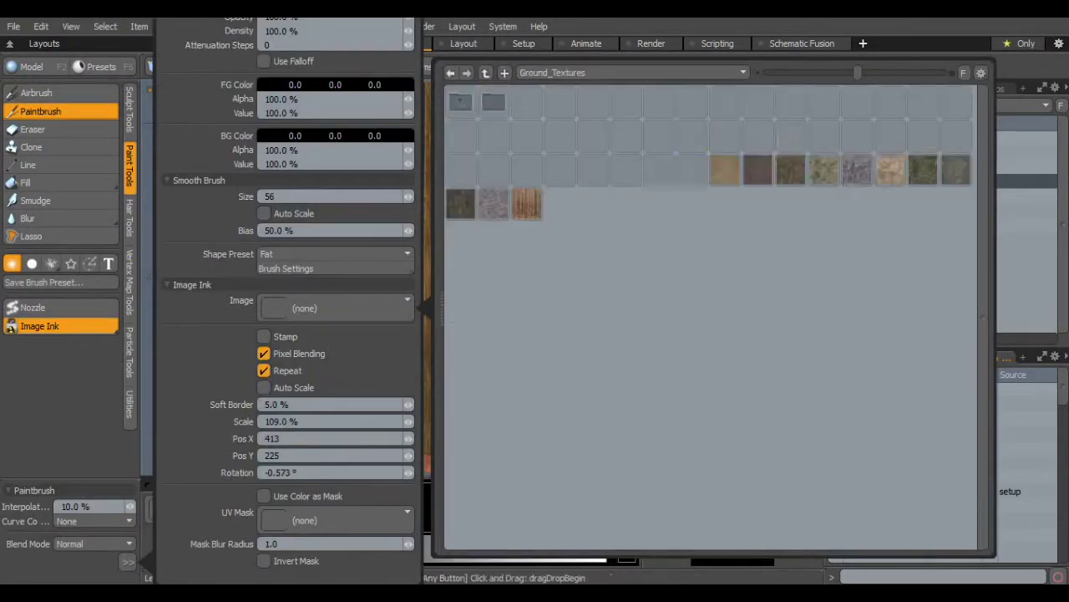
click(485, 73)
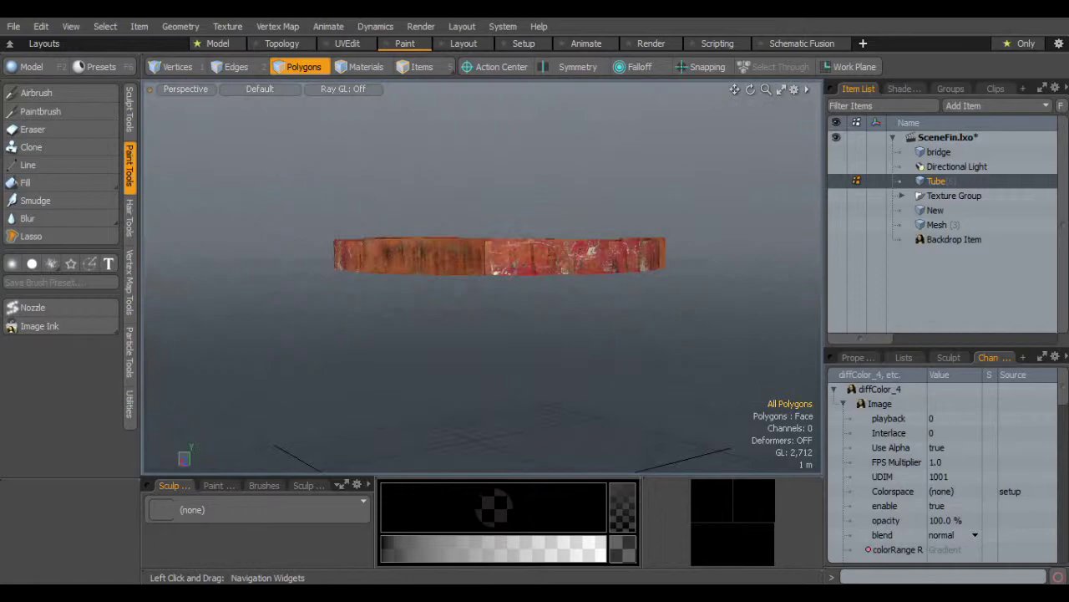
- Move the small rectangular texture-atlas polygon of the Tube mesh onto the round wooden deck
alt+drag(499, 256, 499, 385)
scroll(482, 276, up, 3)
scroll(482, 277, down, 3)
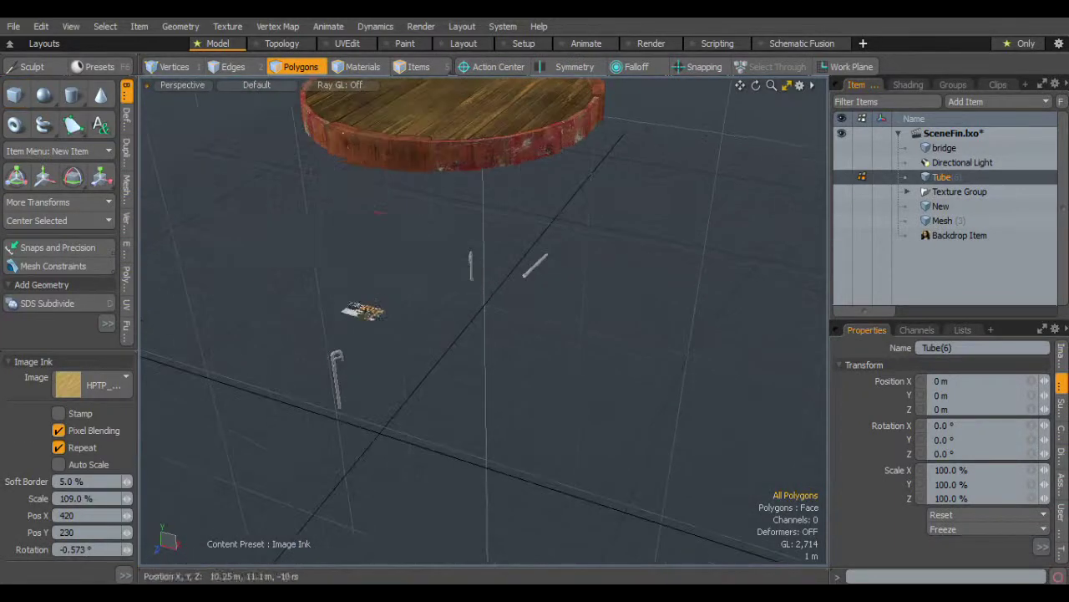
key(w)
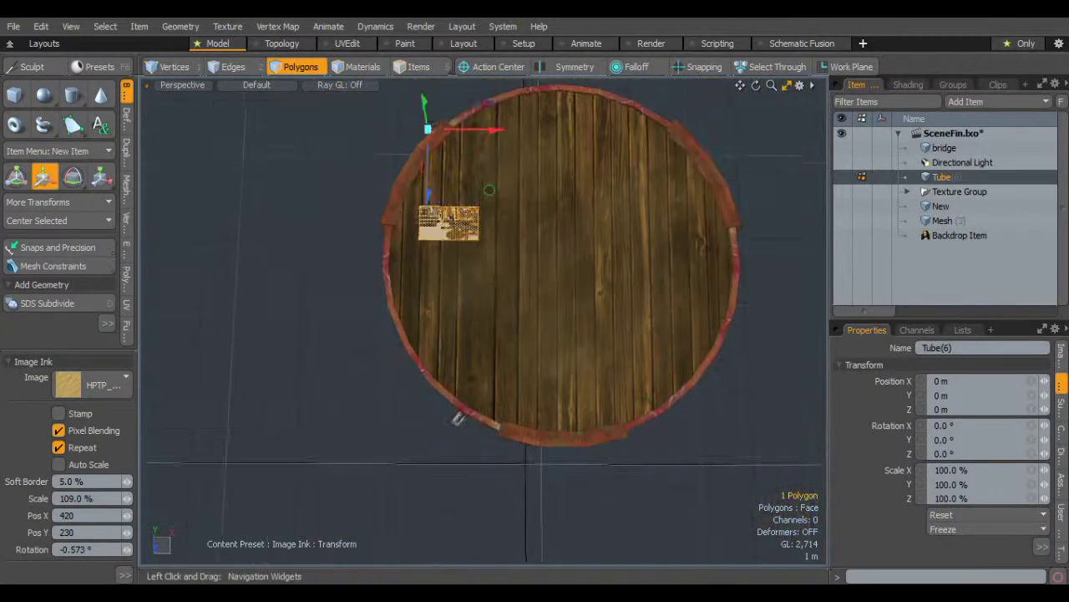
scroll(424, 287, up, 3)
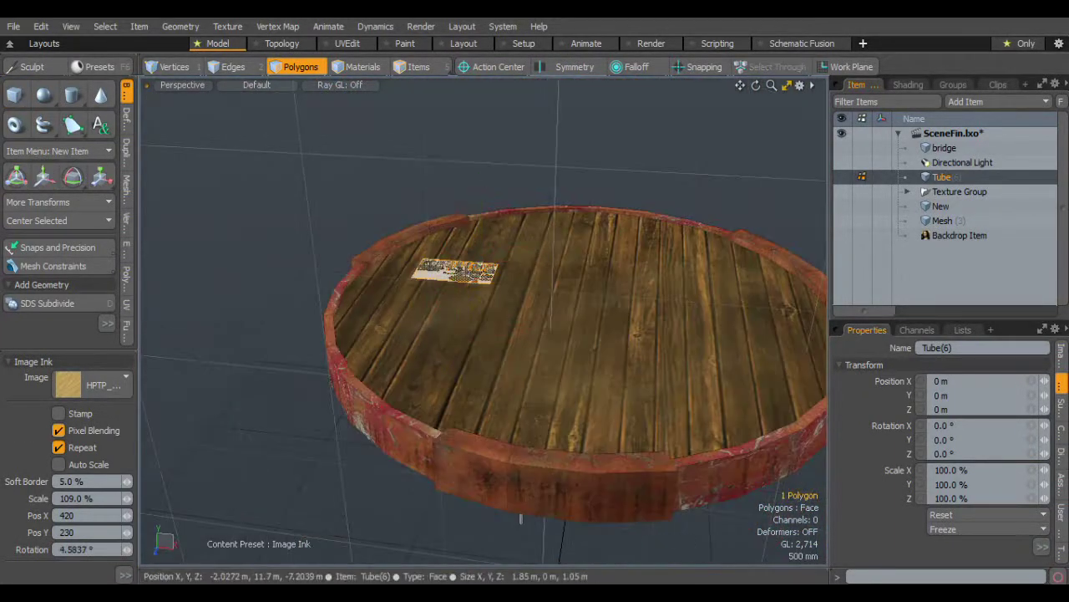
key(y)
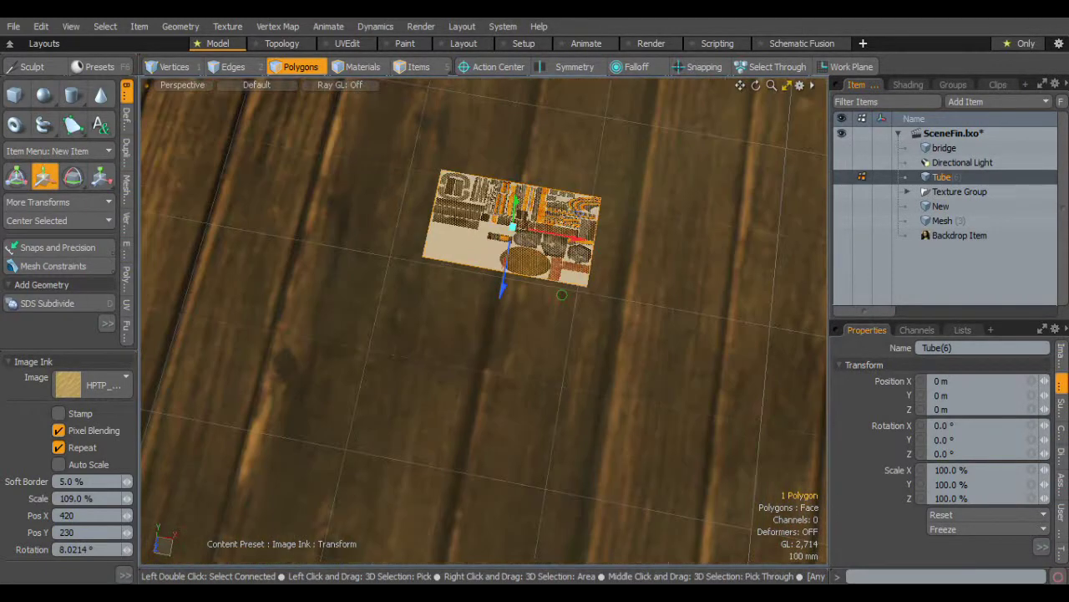
- Unwrap the selected rectangular polygon's UVs, scale them down and move them into the free gap near the texture atlas's upper edge
click(347, 43)
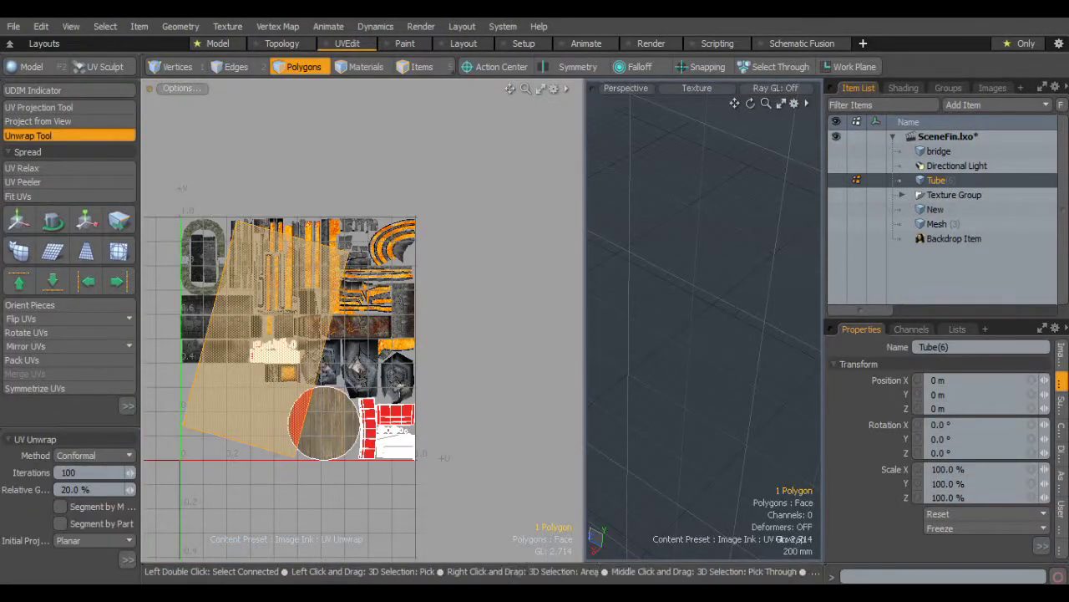
key(y)
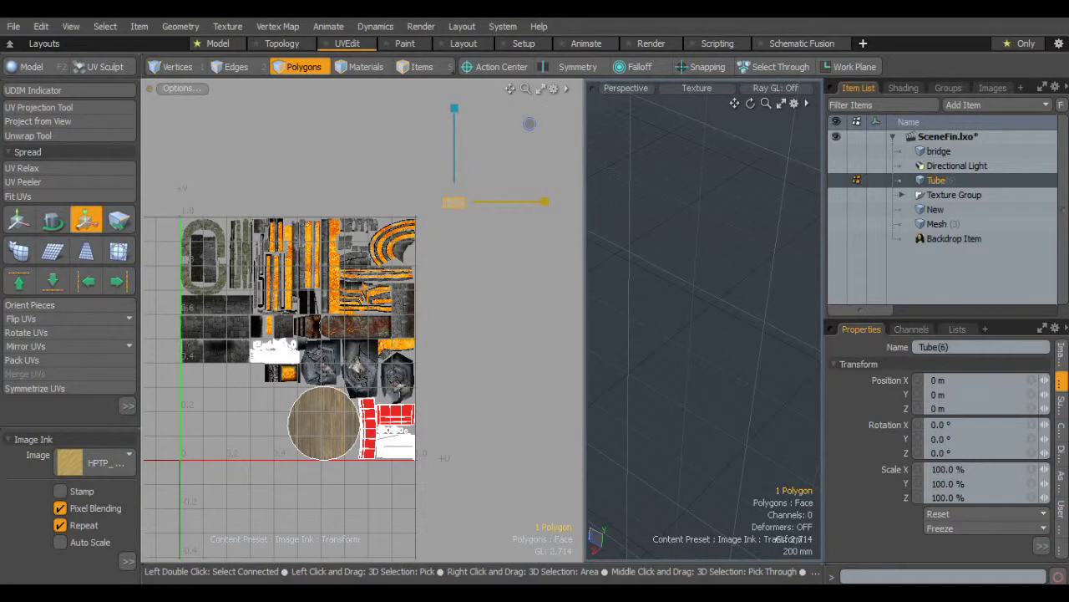
key(w)
scroll(355, 251, up, 5)
key(y)
key(w)
scroll(363, 321, down, 3)
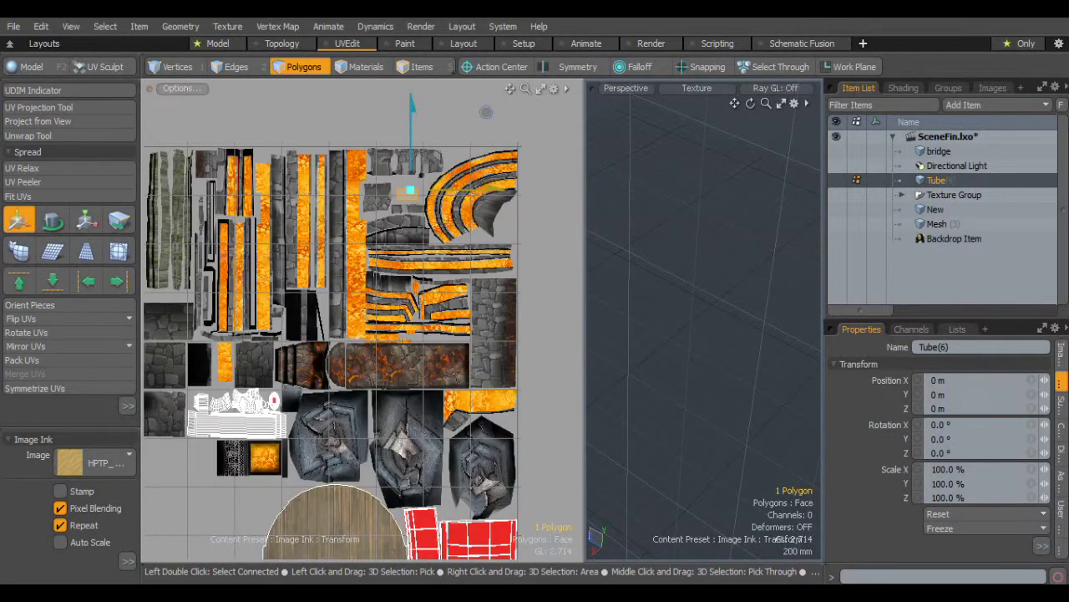
scroll(509, 167, up, 2)
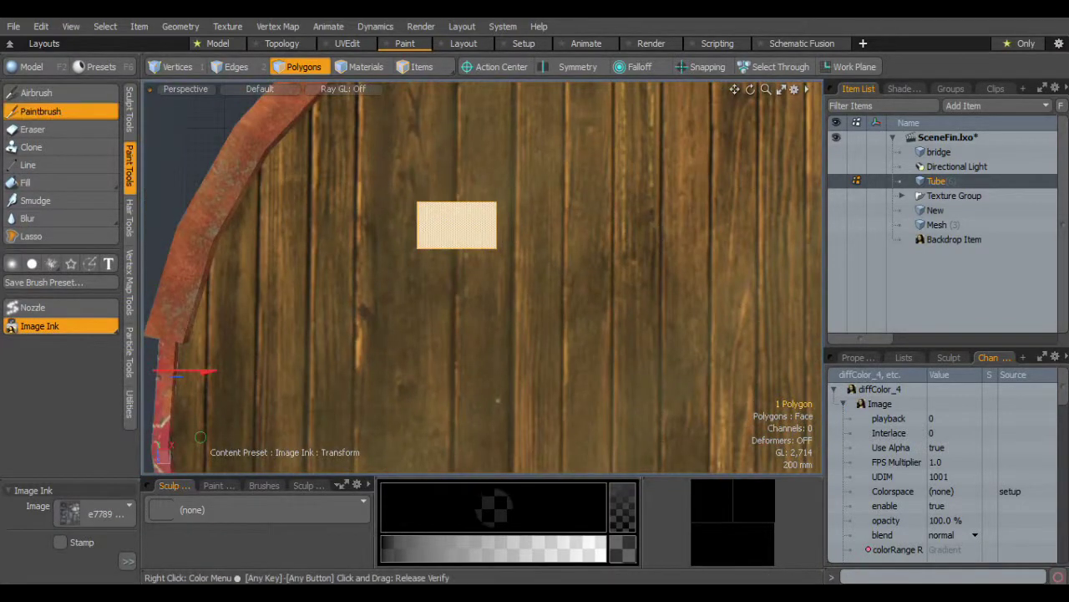
- Paint the stone image texture onto the small rectangular polygon using Paintbrush with Image Ink, adjusting the ink's size and position
scroll(485, 276, down, 3)
scroll(493, 251, up, 5)
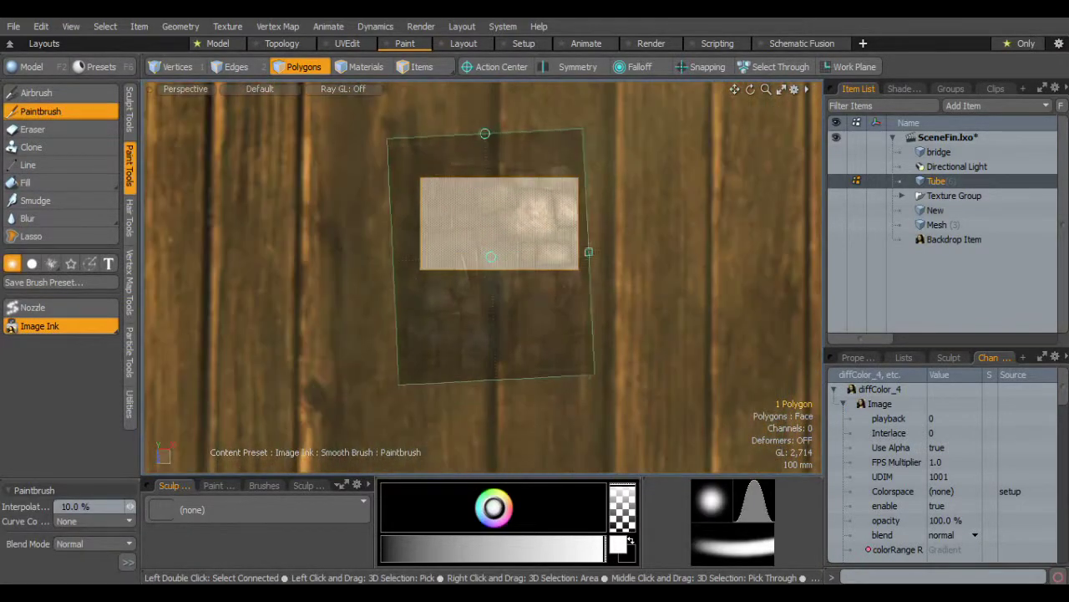
drag(588, 251, 643, 254)
mouse_move(491, 256)
mouse_down()
mouse_move(468, 292)
mouse_move(475, 310)
mouse_up()
mouse_move(551, 234)
mouse_down()
mouse_move(428, 242)
mouse_move(585, 247)
mouse_up()
key(Escape)
key(Escape)
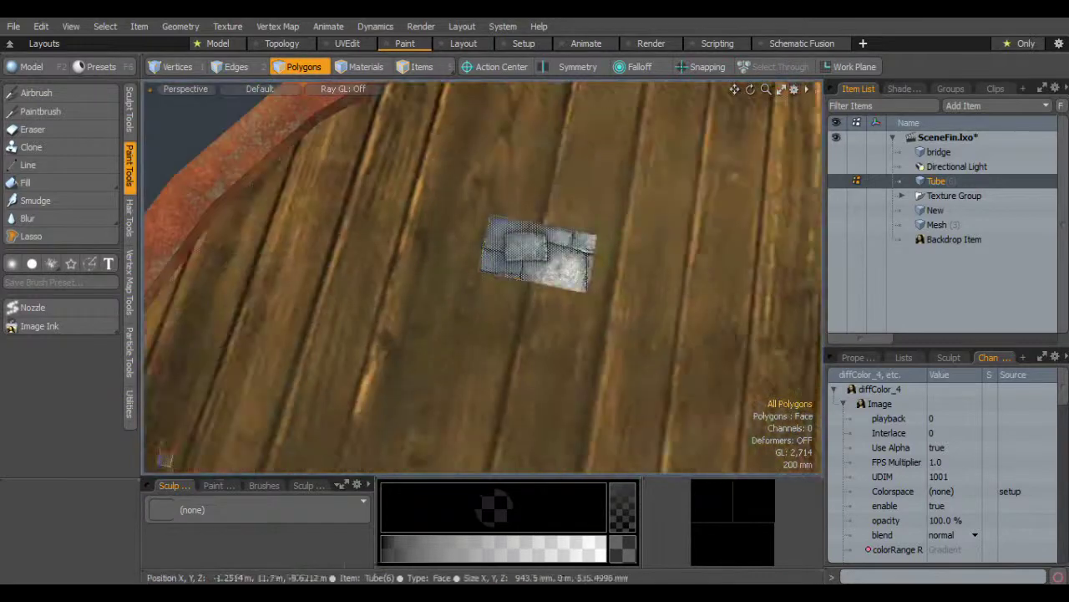
- Duplicate the painted stone polygon twice in the top view, placing the copies near the lower-left and lower-right edges of the deck
click(524, 246)
key(y)
scroll(501, 275, down, 3)
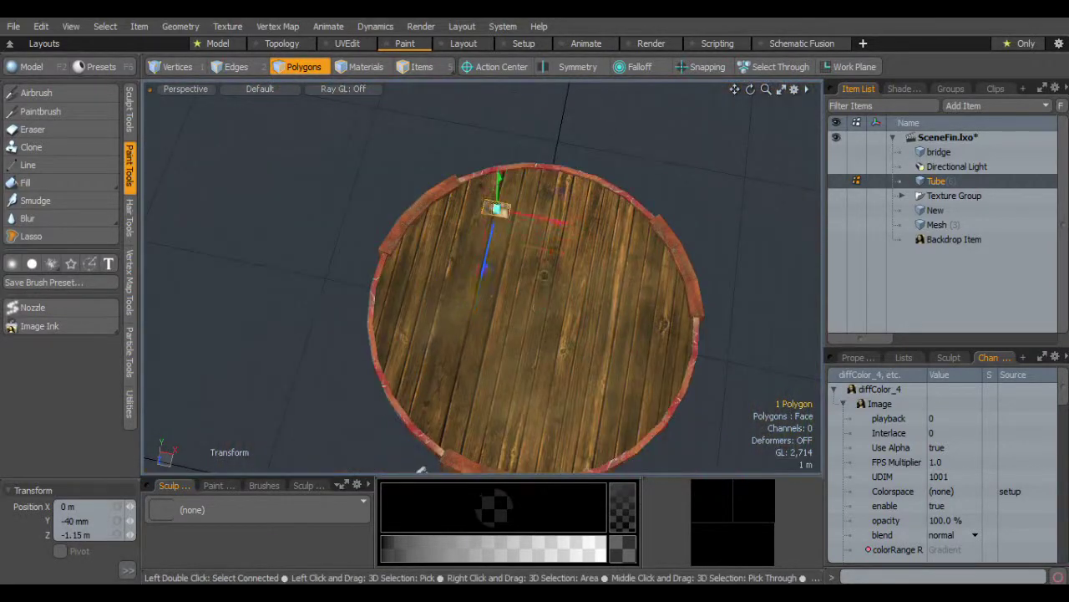
key(KP_2)
key(ctrl+c)
key(ctrl+v)
drag(496, 208, 377, 327)
scroll(637, 355, up, 2)
key(ctrl+c)
key(ctrl+v)
key(w)
key(r)
drag(377, 327, 604, 344)
- Paste another copy of the stone polygon, rotate it about a quarter turn and fit it beside the lower-right copy
key(w)
key(ctrl+c)
key(ctrl+v)
key(e)
drag(628, 255, 695, 373)
key(r)
drag(603, 343, 598, 343)
drag(604, 437, 603, 424)
- Place a copy of the rotated stone polygon near the deck's upper-right edge and adjust the unrotated lower-right one
key(w)
key(ctrl+c)
key(ctrl+v)
drag(603, 349, 648, 193)
click(603, 380)
key(r)
mouse_move(603, 379)
mouse_down()
mouse_move(586, 379)
mouse_move(604, 374)
mouse_up()
- Move the upper-left stone polygon closer to the deck's edge, clear the selection and return to the perspective view
key(w)
click(434, 147)
drag(433, 147, 381, 172)
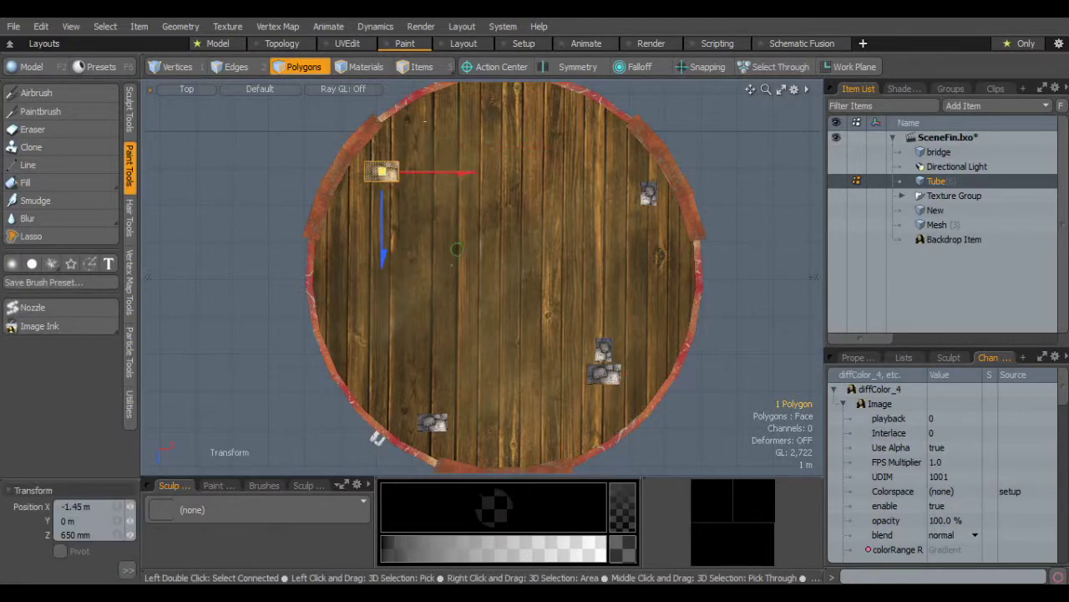
key(Escape)
scroll(483, 338, down, 2)
key(space)
key(KP_Decimal)
alt+drag(483, 338, 370, 460)
scroll(483, 339, up, 5)
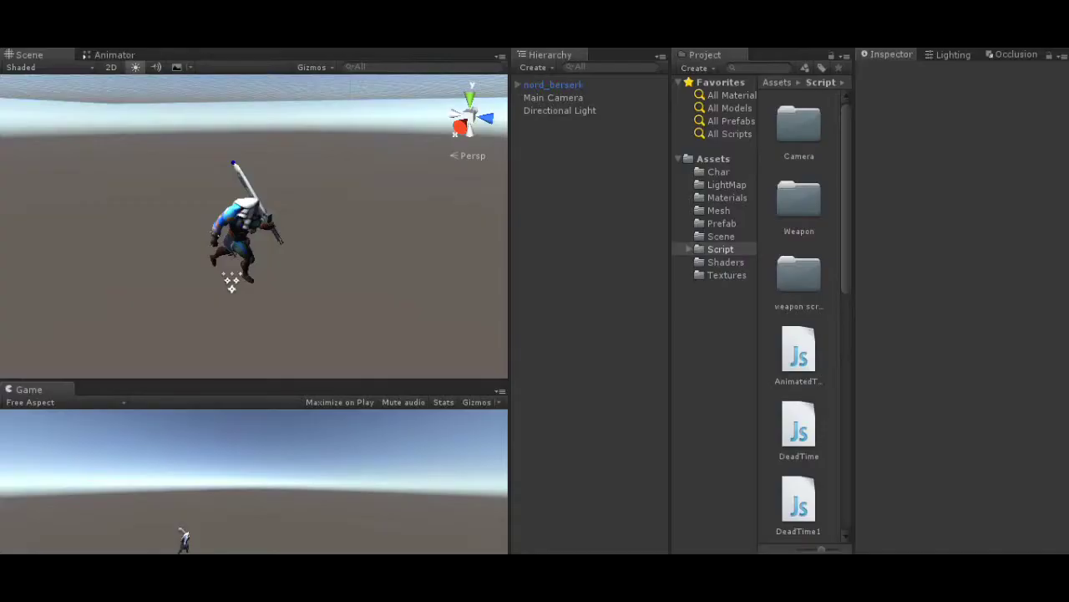
- Switch to Unity and create an Animator Controller named Hit in the Script folder
mouse_move(250, 226)
alt+mouse_down()
mouse_move(188, 234)
mouse_move(266, 224)
alt+mouse_up()
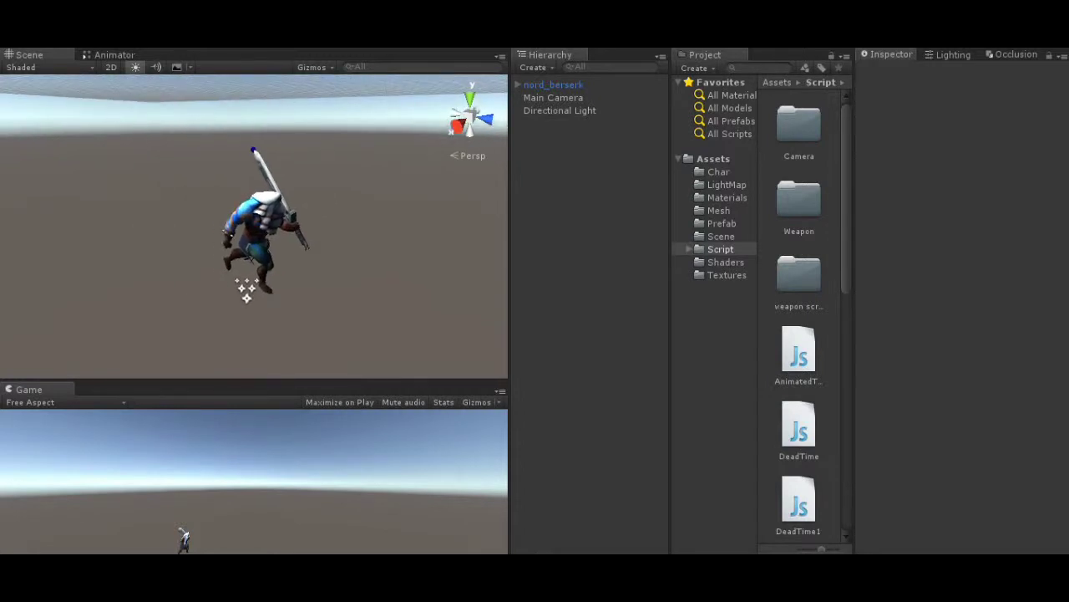
click(697, 67)
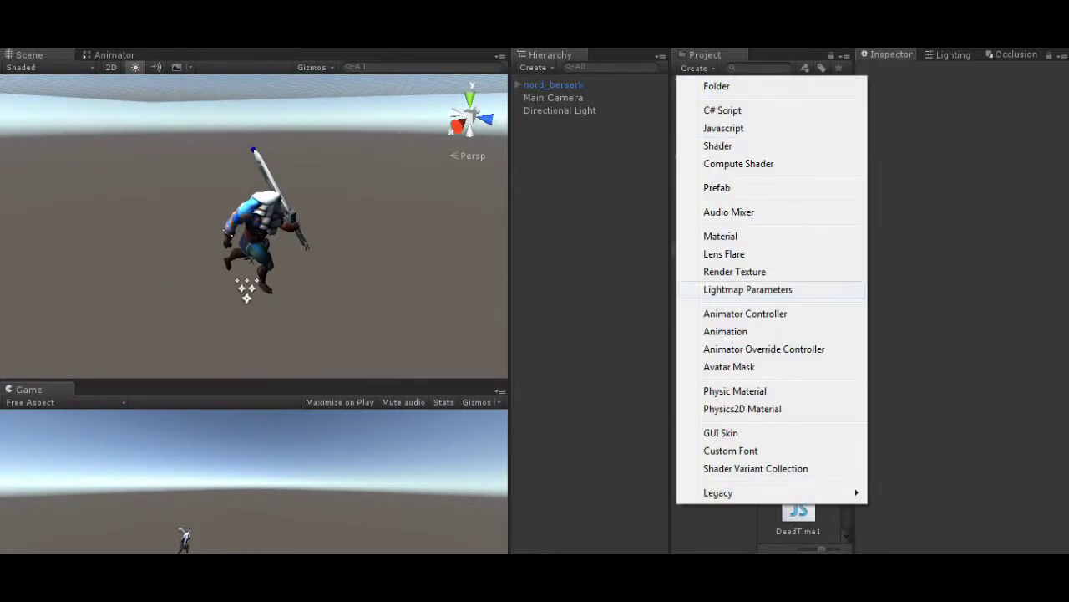
click(736, 312)
text(A)
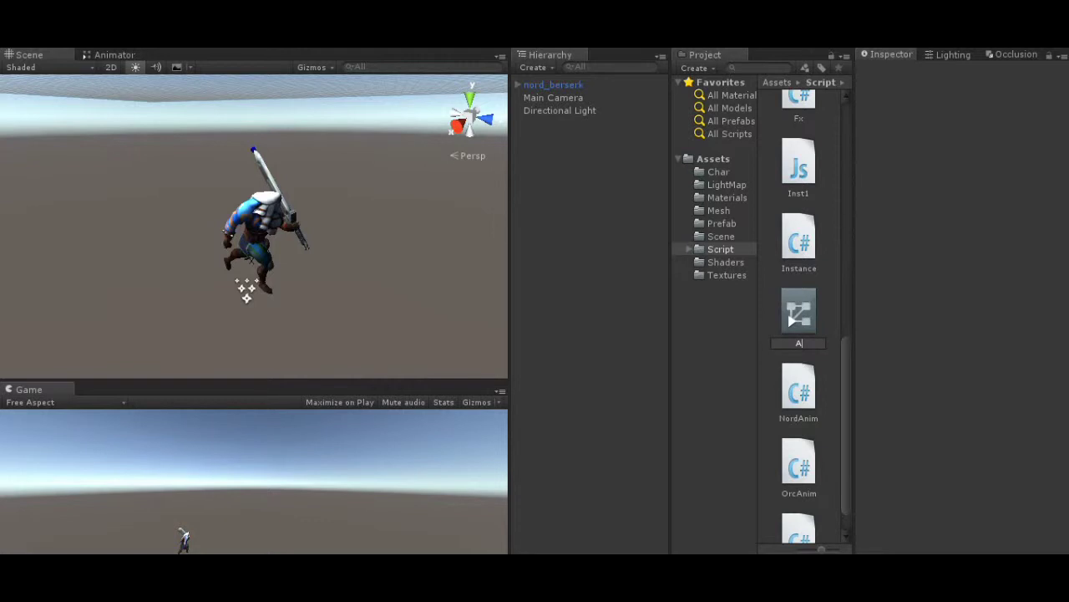
key(Return)
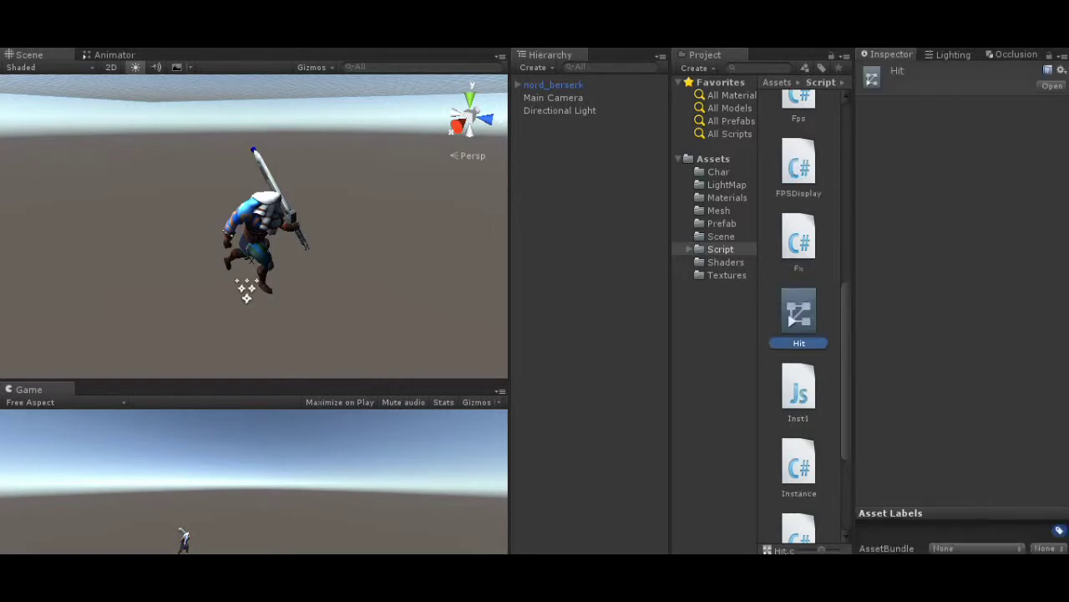
- Add an animation clip named Attack3 to the import settings of the nord_berserk model in the Char folder
click(717, 171)
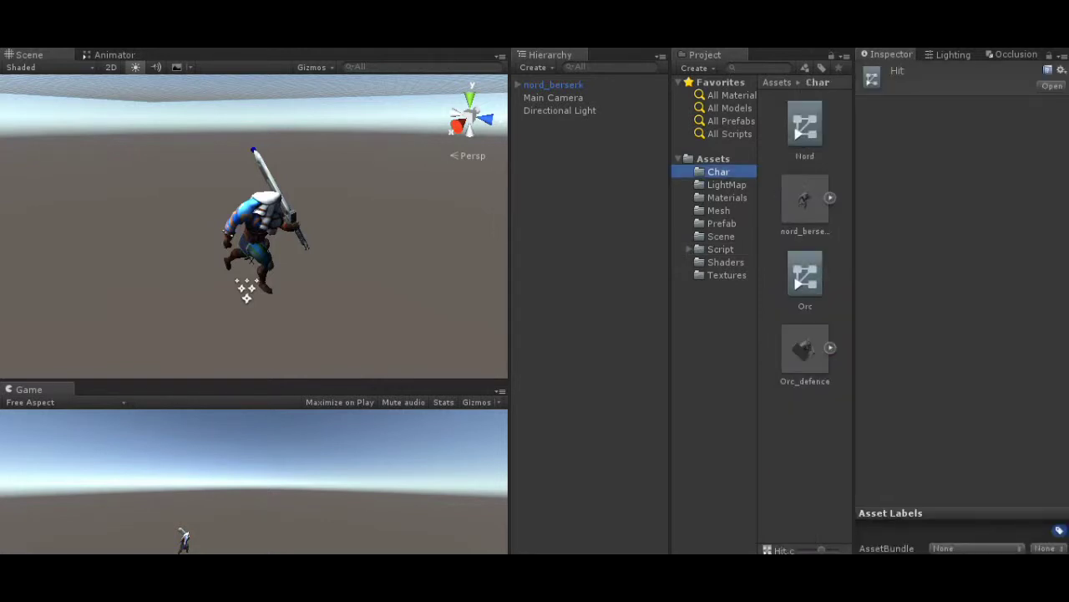
click(804, 200)
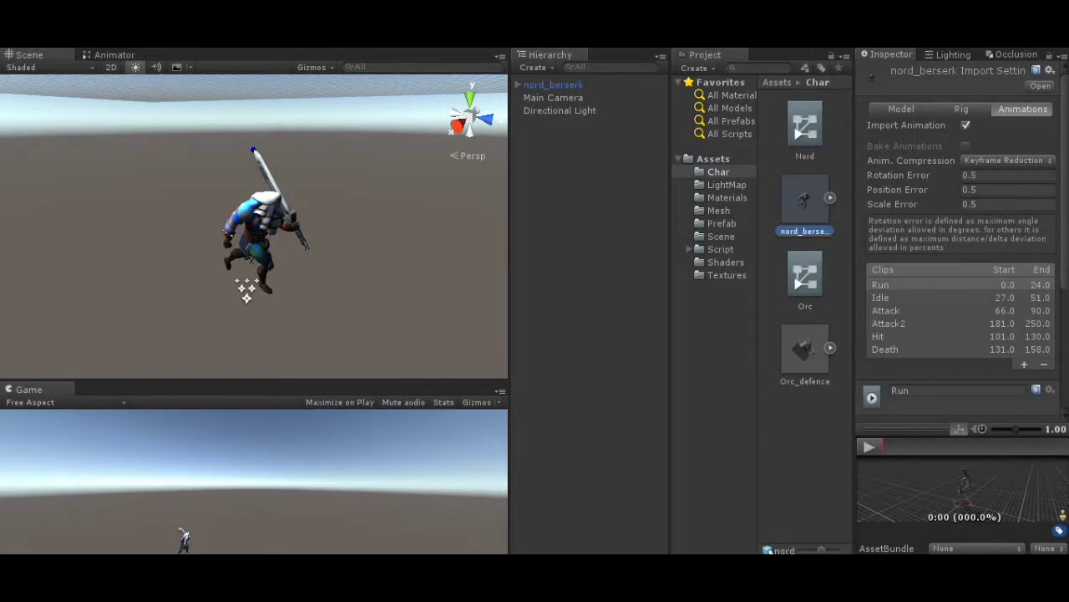
click(1023, 364)
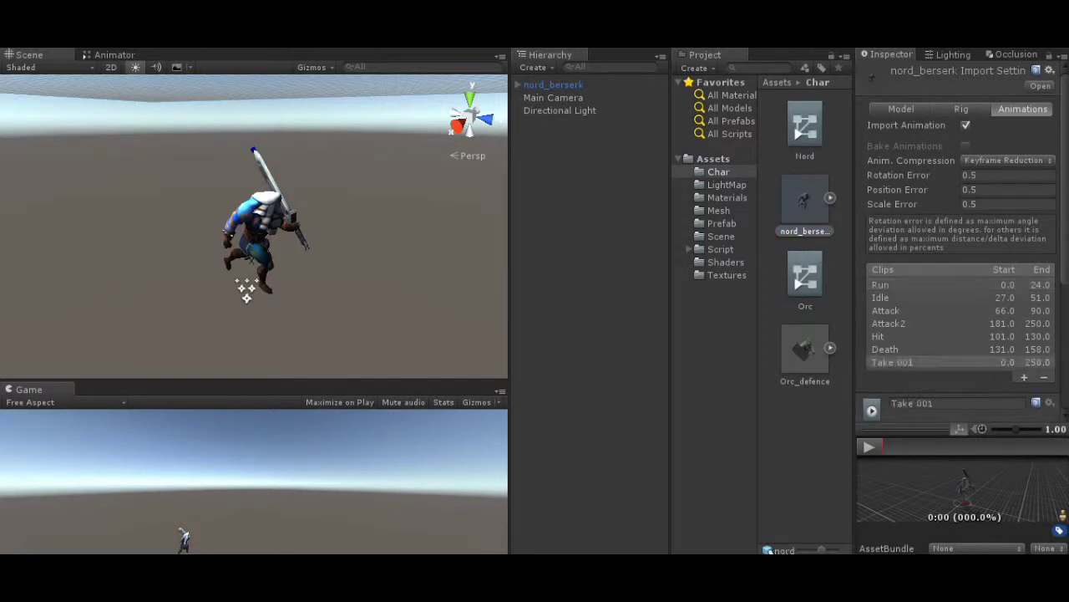
click(957, 403)
text(H)
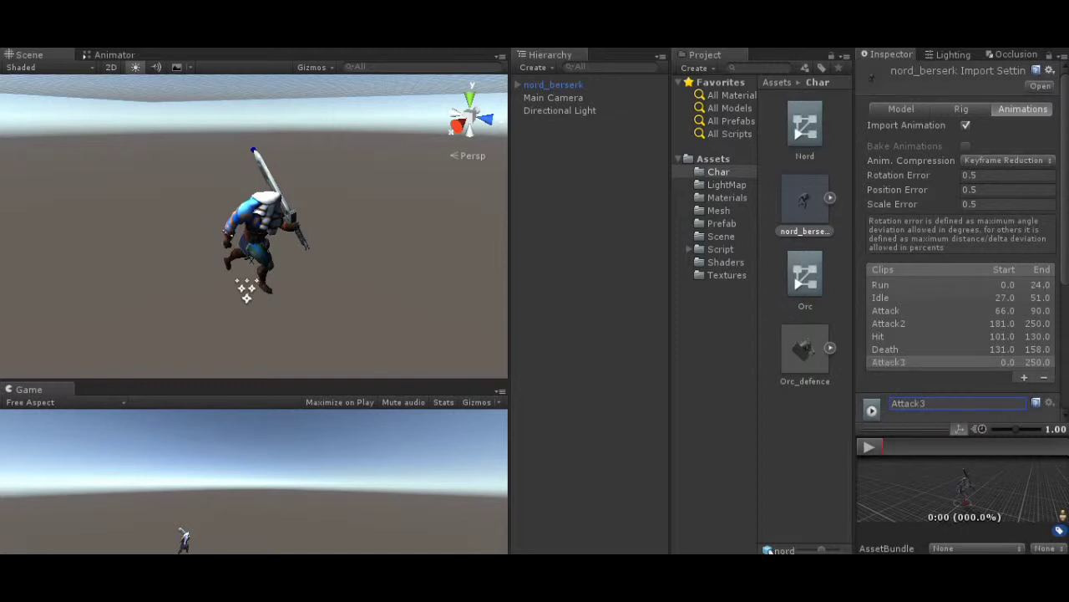
- Enlarge the animation preview and set the Attack3 clip's start frame to 181
scroll(961, 293, down, 2)
drag(911, 428, 685, 368)
scroll(877, 209, down, 4)
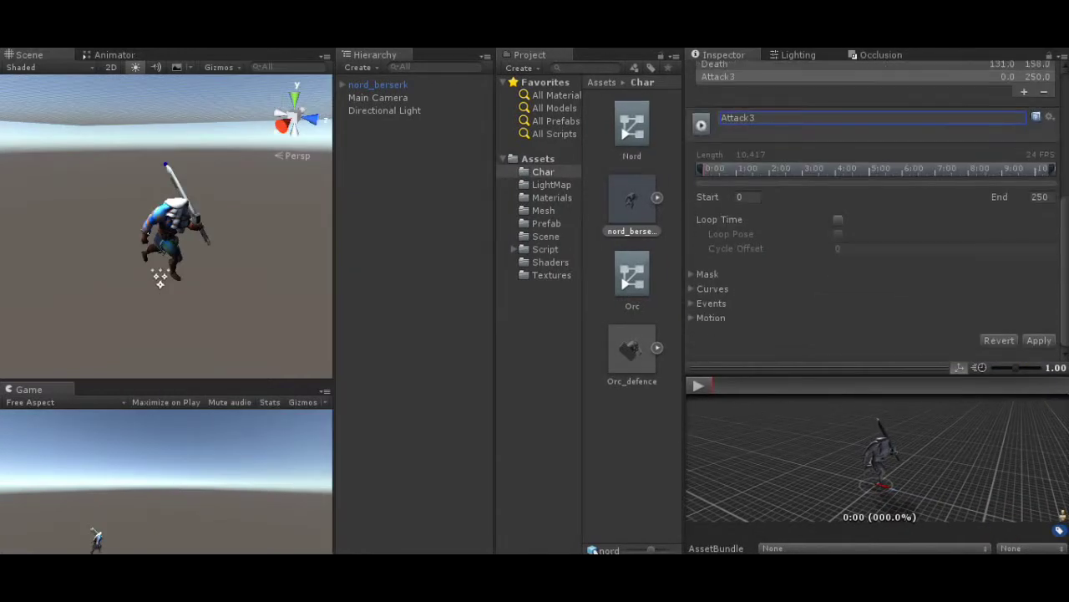
drag(877, 368, 878, 218)
scroll(874, 138, up, 1)
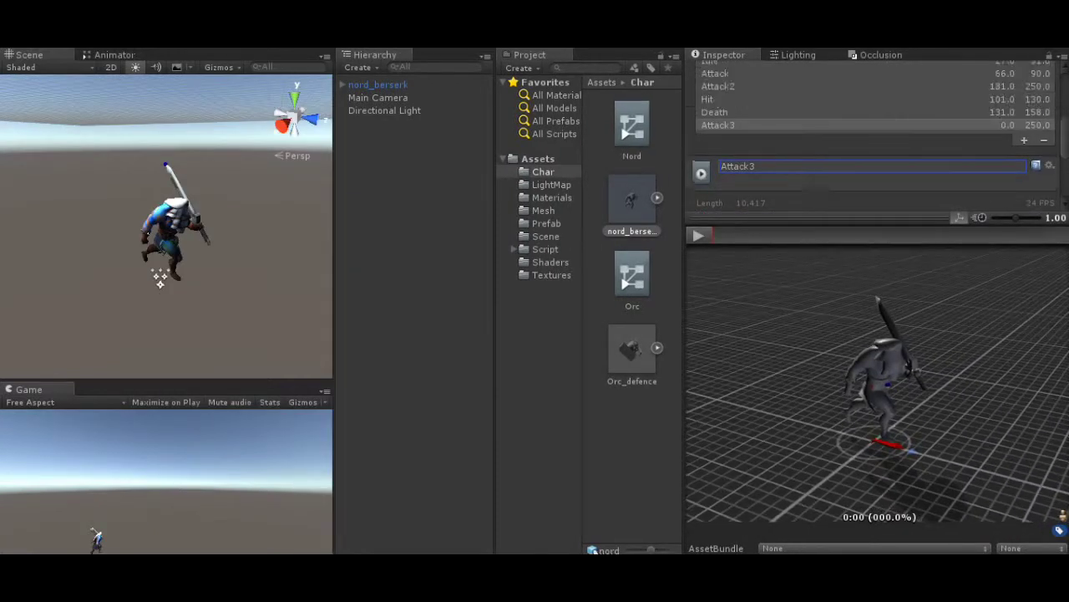
scroll(874, 138, down, 1)
click(747, 197)
text(181)
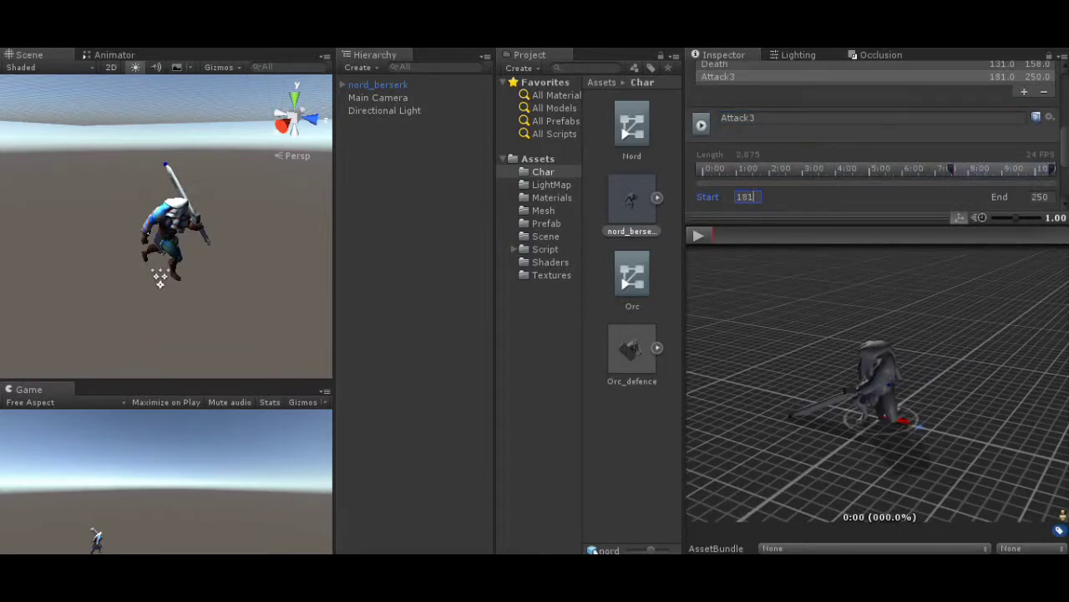
- Preview the Attack3 clip and trim its range to start at frame 188 and end at frame 208
click(698, 234)
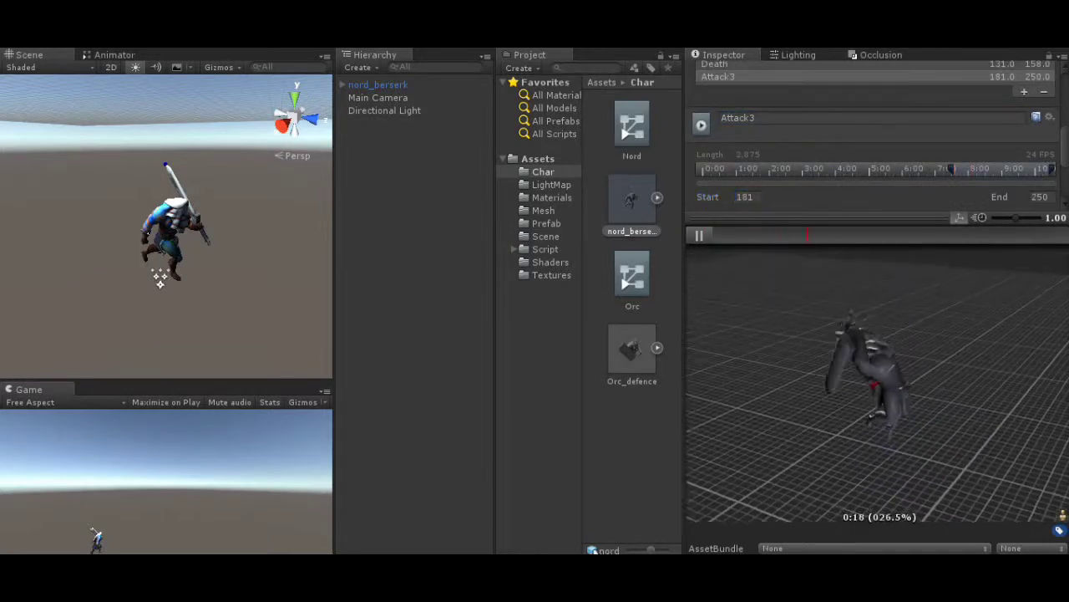
click(699, 235)
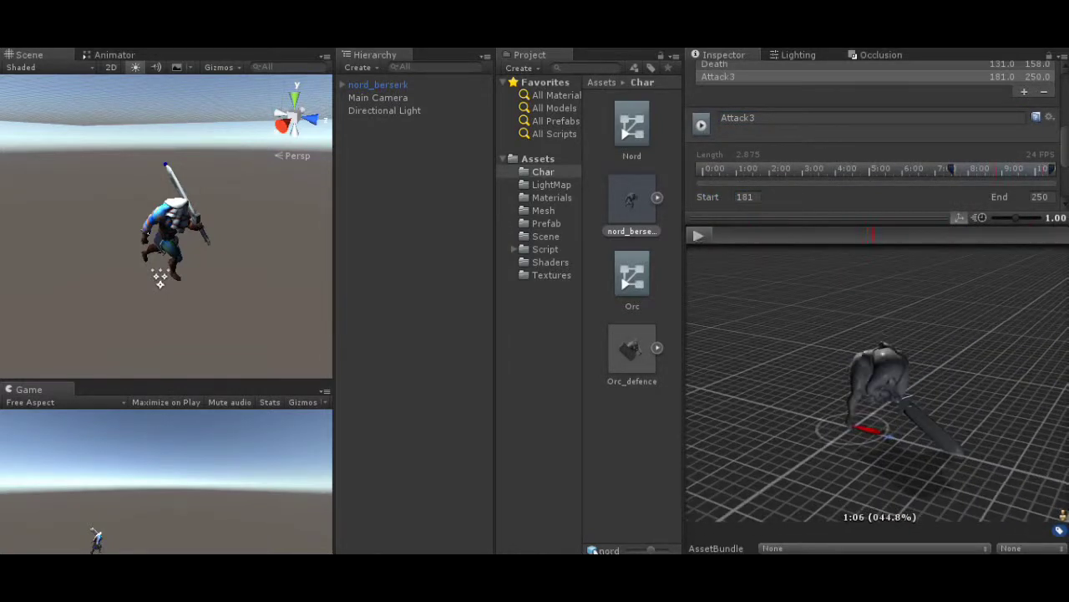
drag(952, 170, 965, 170)
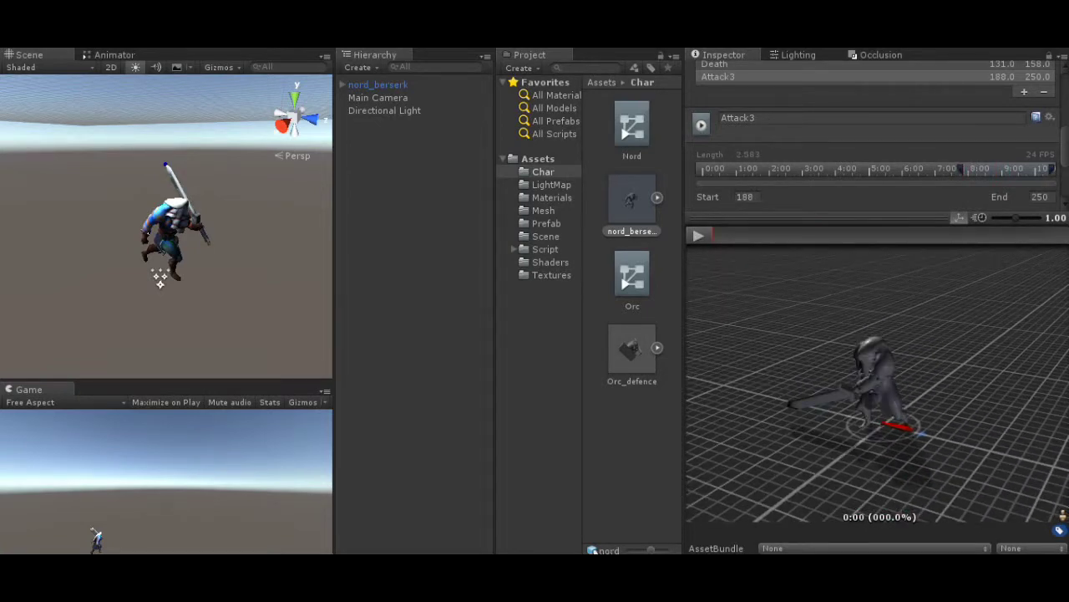
mouse_move(1050, 169)
mouse_down()
mouse_move(969, 169)
mouse_move(991, 168)
mouse_up()
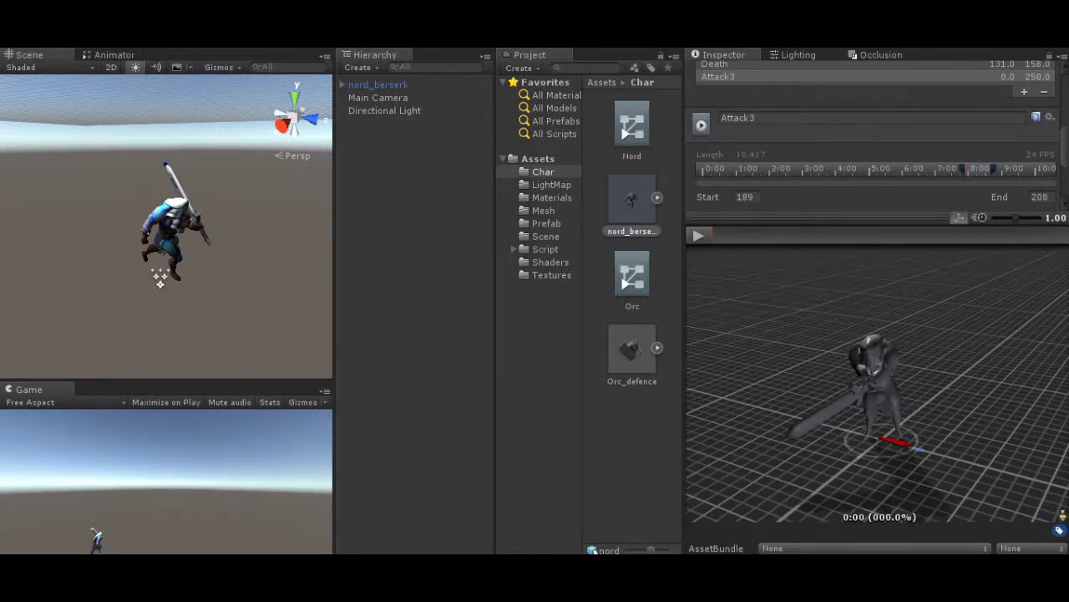
- Fine-tune the Attack3 clip's range against the playing preview until it runs from frame 175 to frame 208
key(space)
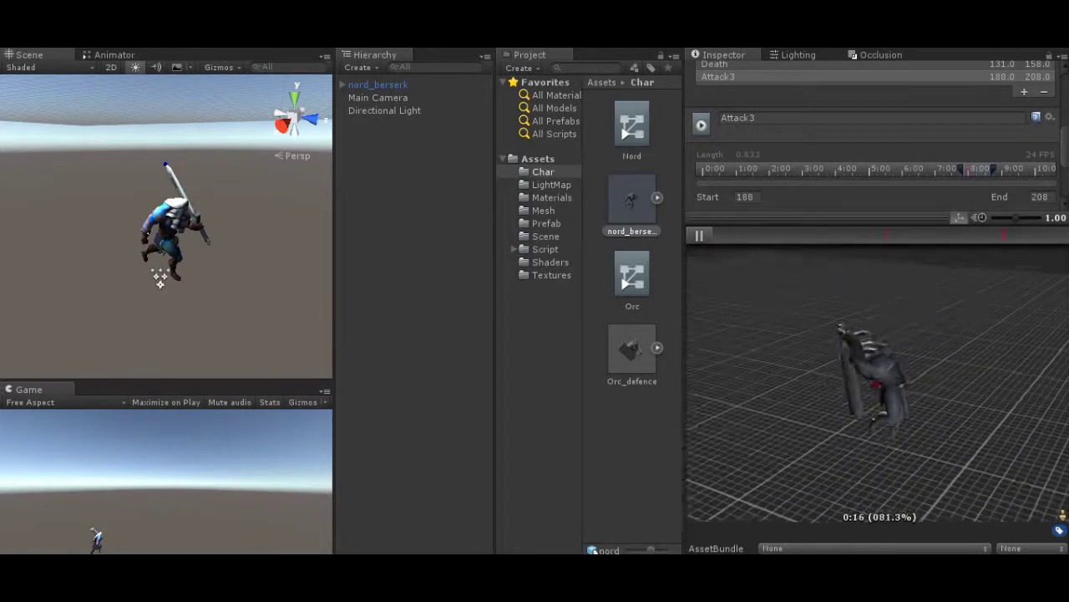
drag(992, 169, 995, 169)
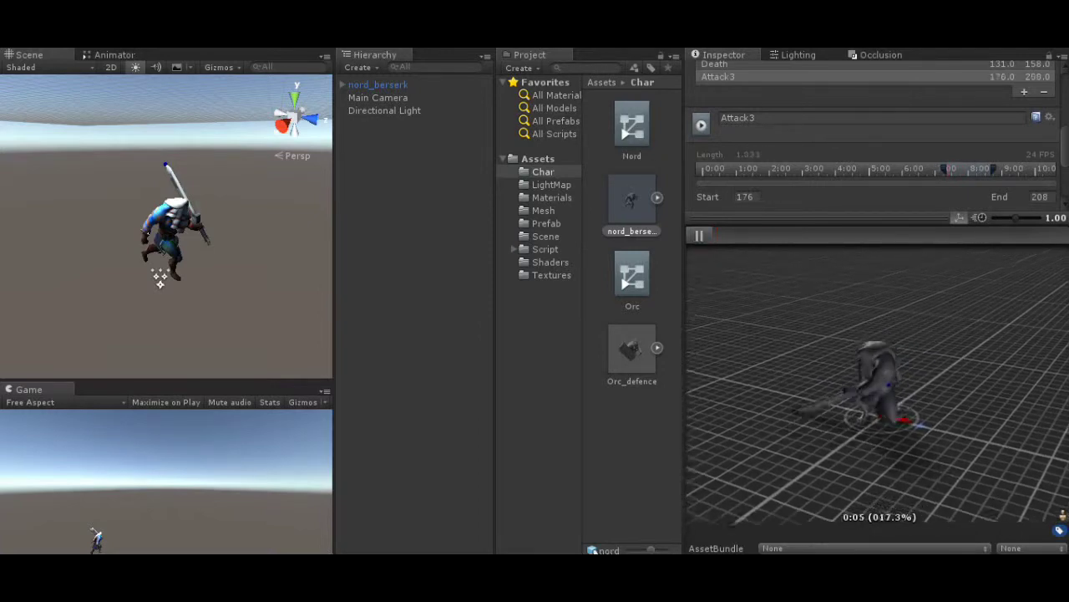
key(space)
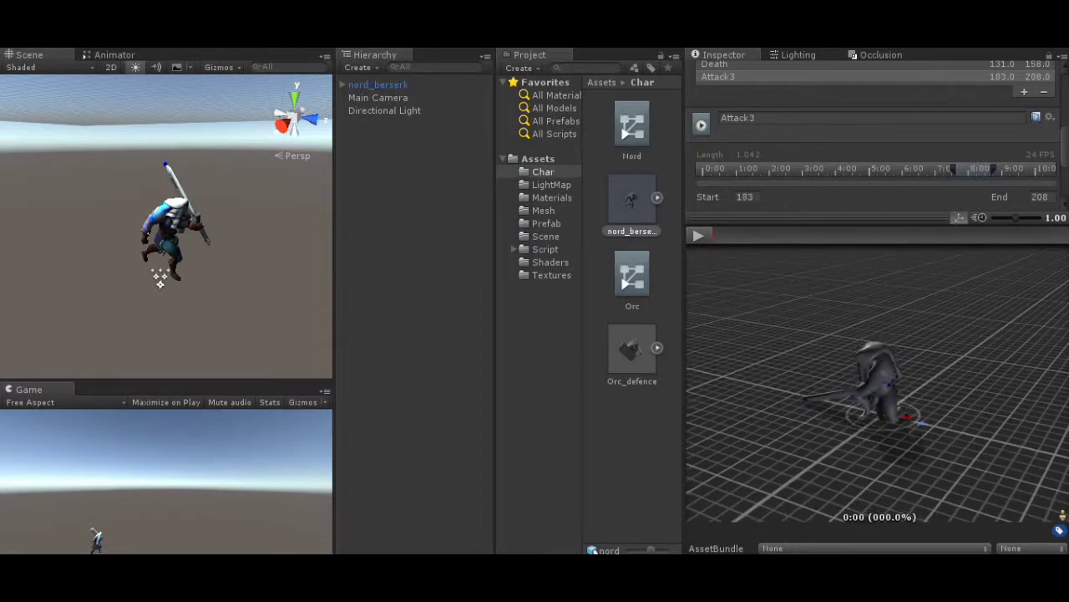
mouse_move(994, 170)
mouse_down()
mouse_move(1013, 169)
mouse_move(994, 170)
mouse_up()
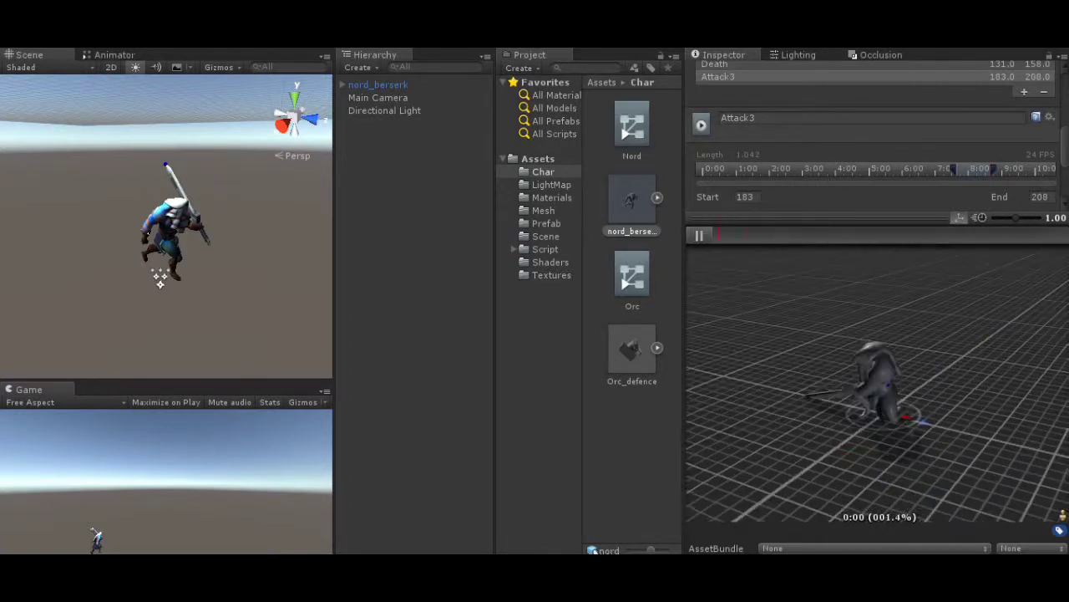
key(space)
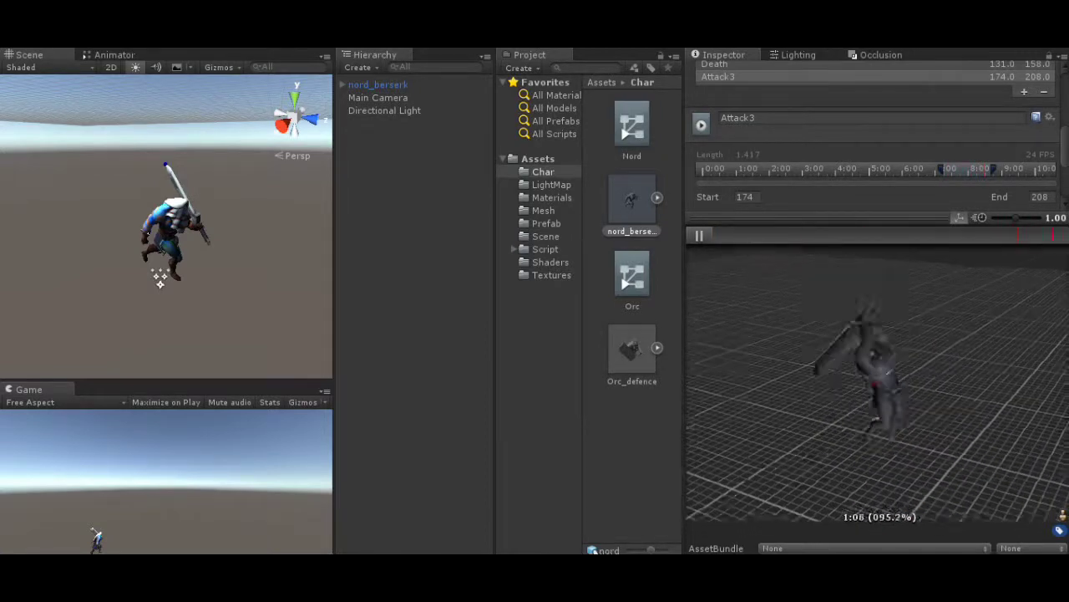
click(699, 234)
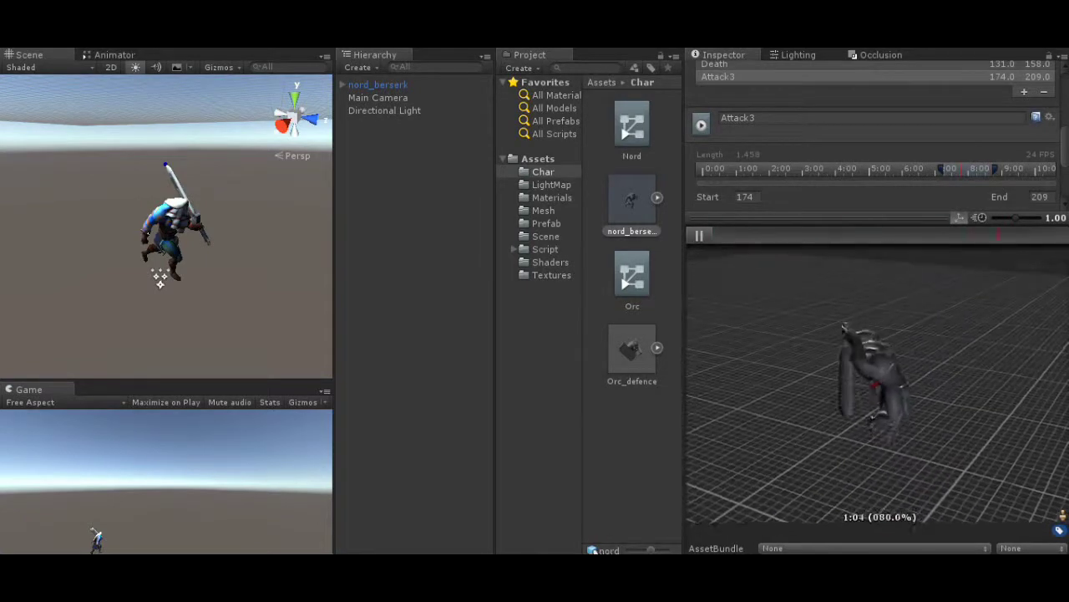
click(699, 235)
drag(995, 169, 944, 169)
click(699, 234)
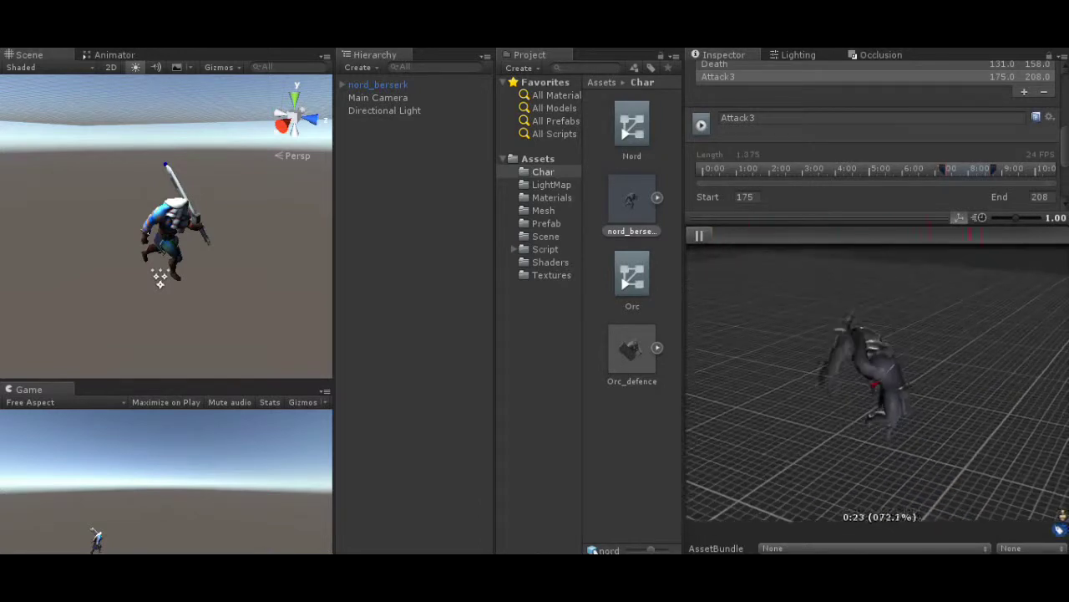
key(space)
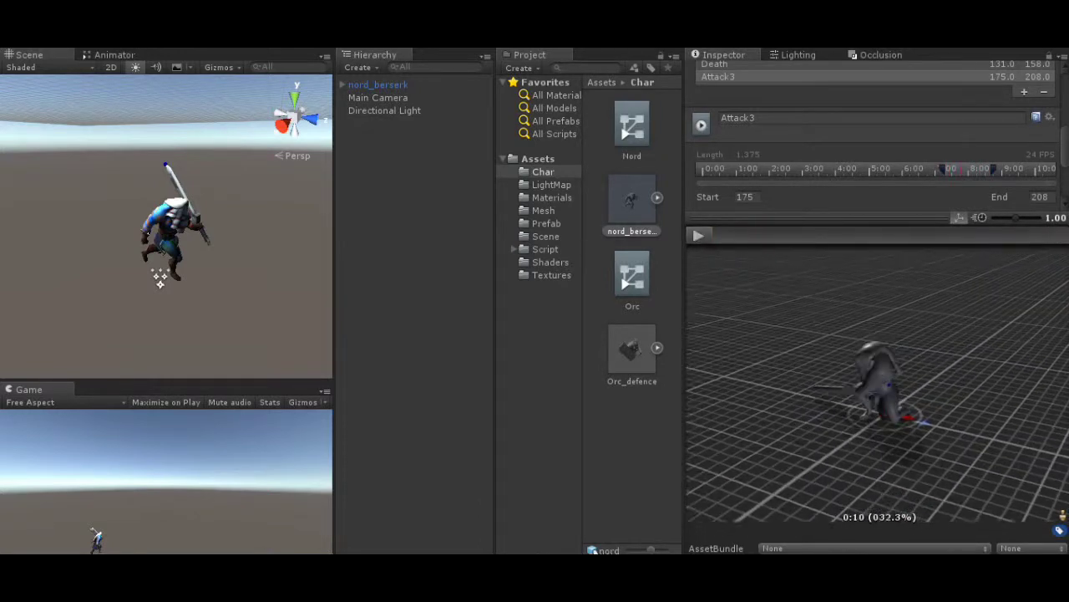
- Apply the clip import settings, restore the smaller preview and Inspector sizes, and select the nord_berserk character in the scene
scroll(874, 137, up, 1)
drag(823, 217, 823, 461)
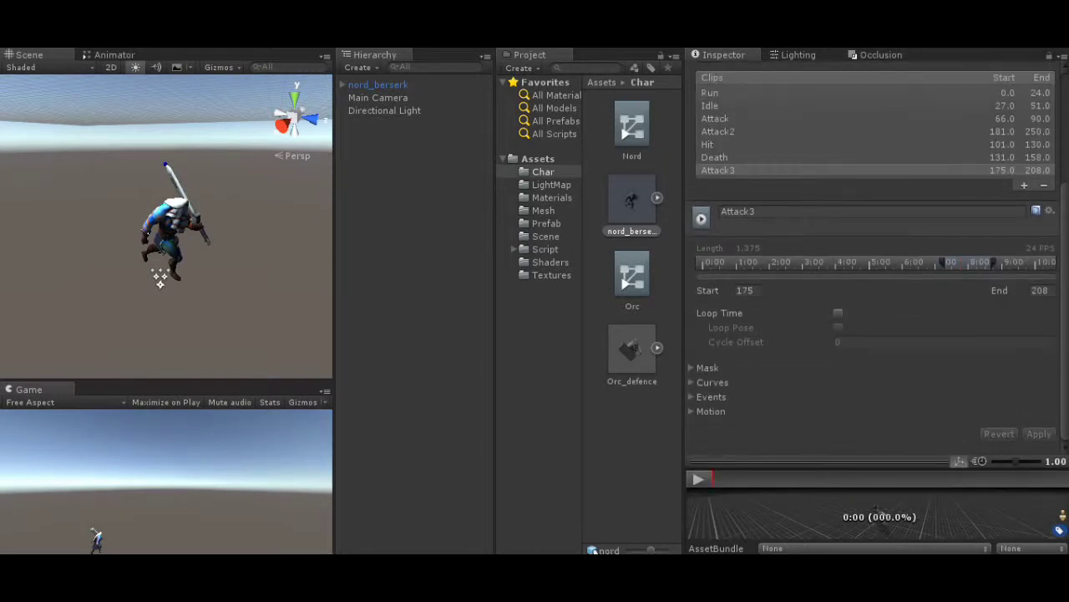
drag(334, 250, 509, 251)
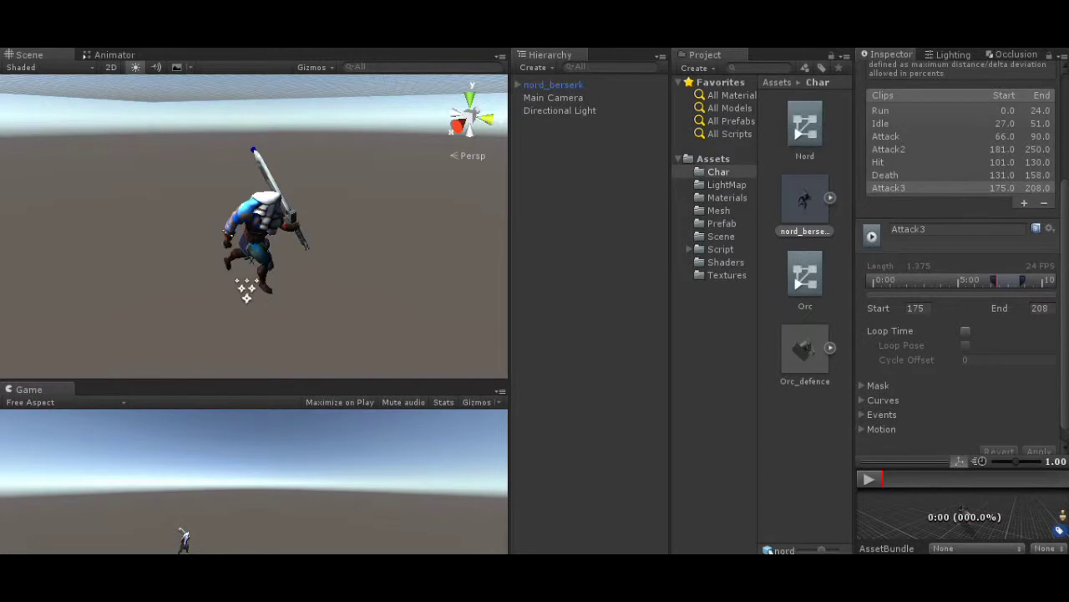
click(261, 225)
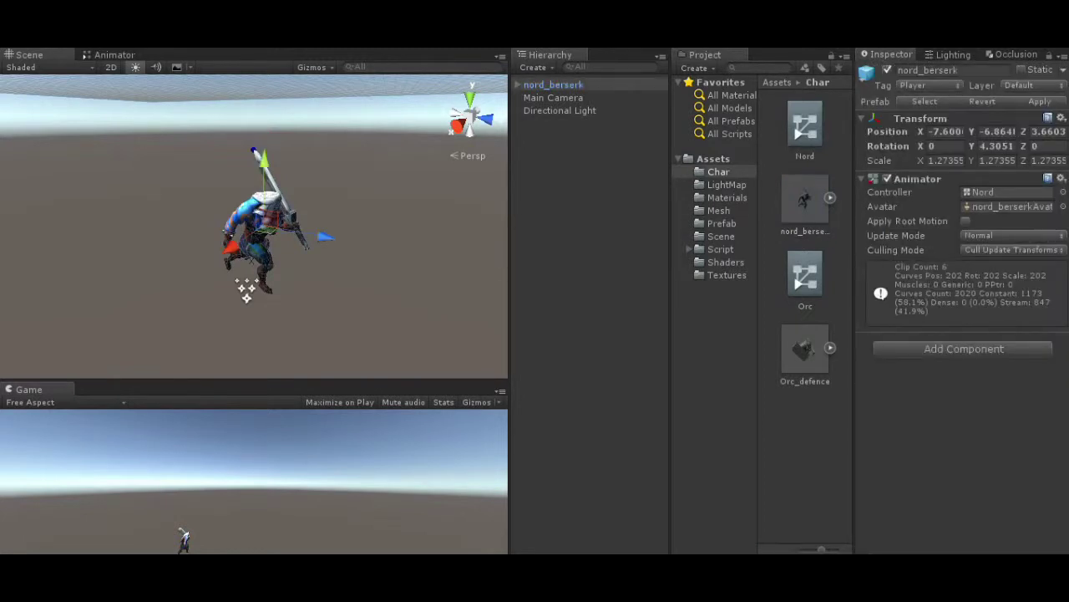
- Assign the Hit controller from the Script folder to nord_berserk's Animator component
click(720, 249)
scroll(803, 318, down, 1)
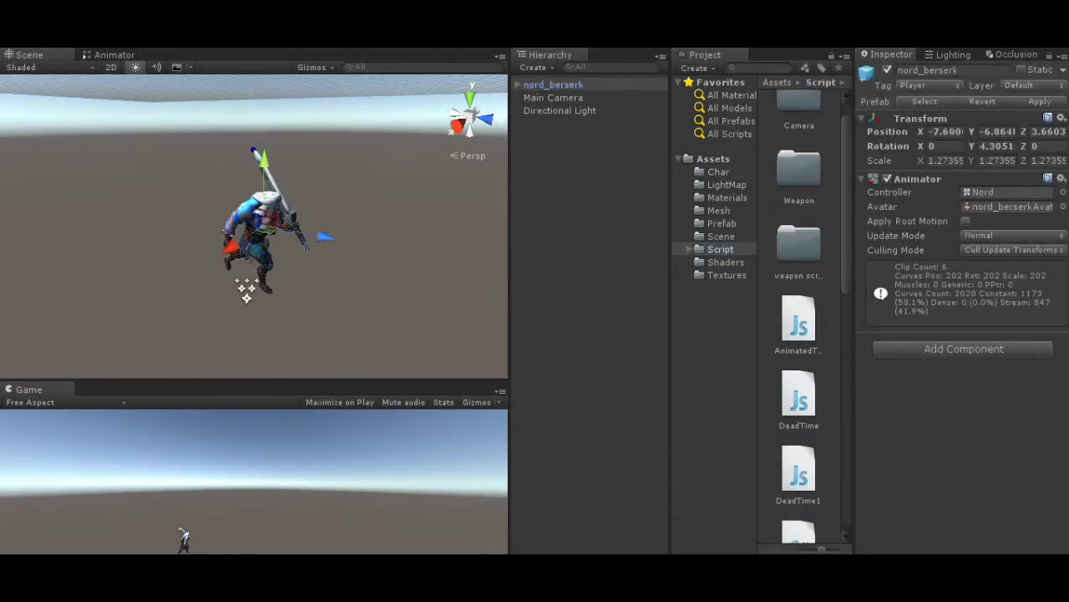
scroll(799, 317, down, 8)
drag(798, 303, 987, 192)
scroll(799, 318, up, 4)
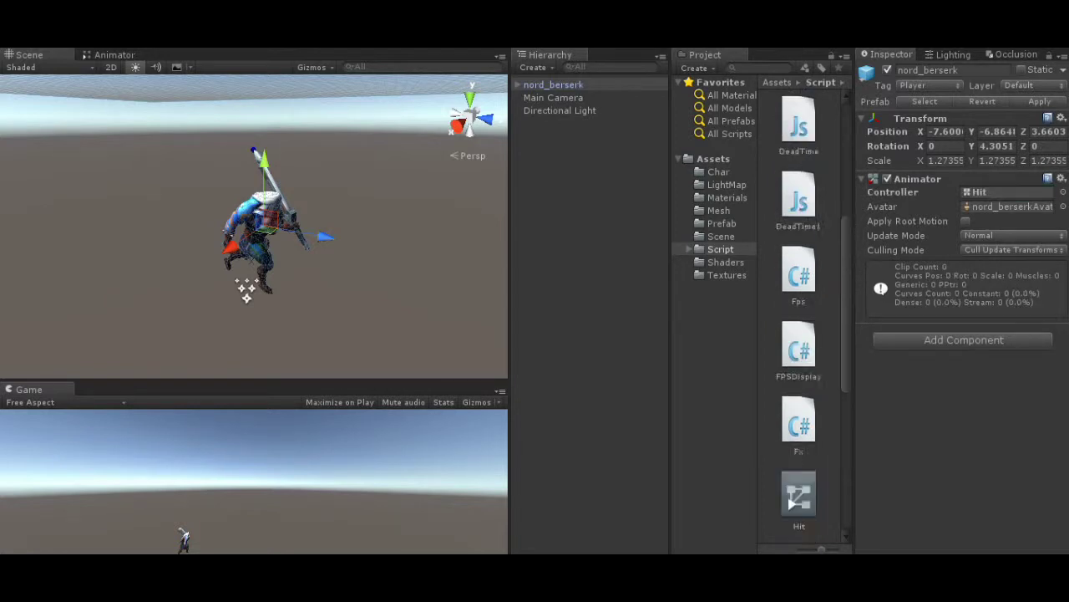
scroll(798, 317, up, 6)
- Open the Hit controller's state graph and reposition the Entry and Any State nodes further into view
click(115, 54)
scroll(316, 220, down, 1)
click(137, 224)
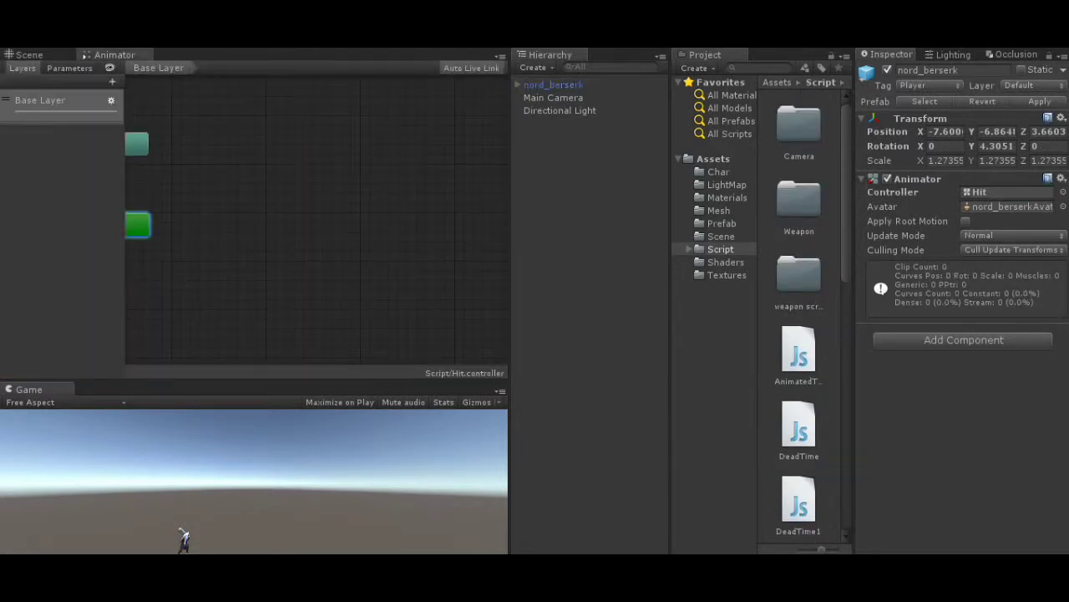
drag(137, 224, 181, 254)
drag(137, 143, 202, 137)
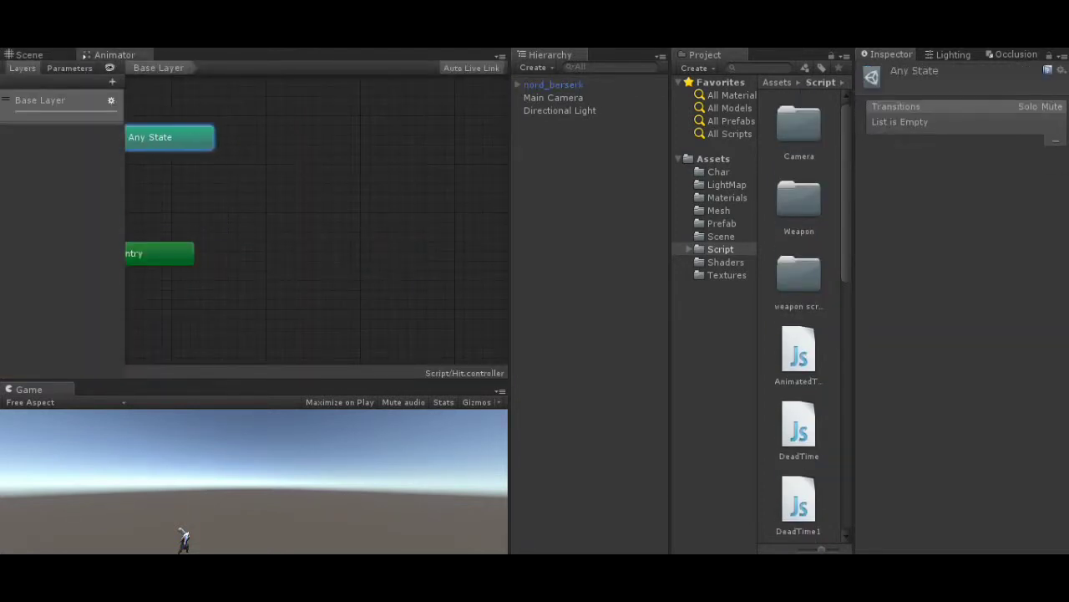
drag(160, 253, 190, 253)
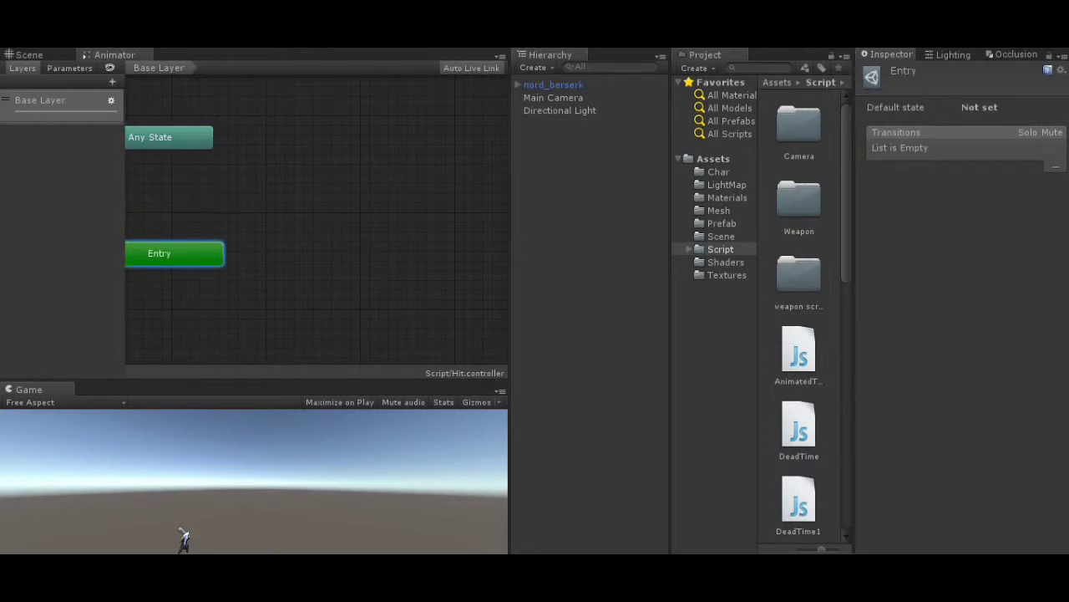
- Add the Idle clip of the nord_berserk model from the Char folder to the graph as the default state
click(717, 171)
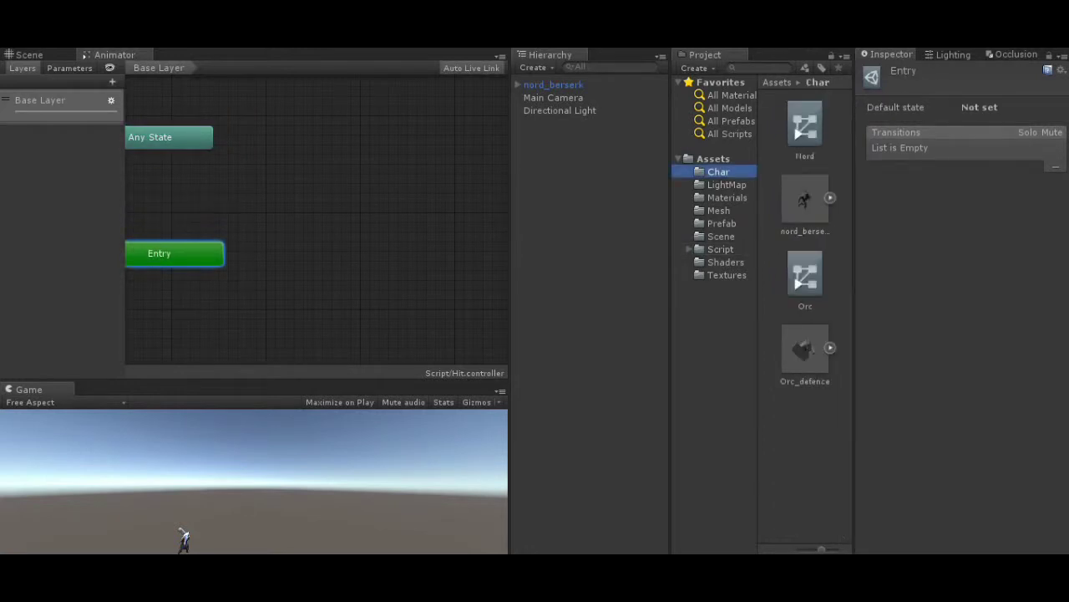
click(829, 198)
scroll(799, 318, down, 10)
scroll(799, 334, down, 3)
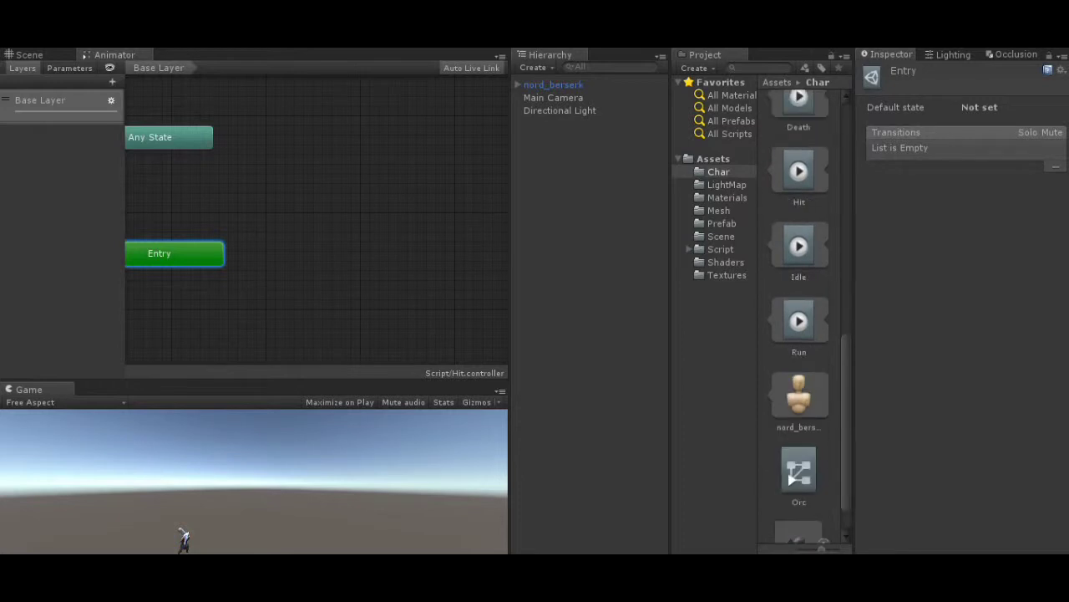
drag(799, 246, 362, 267)
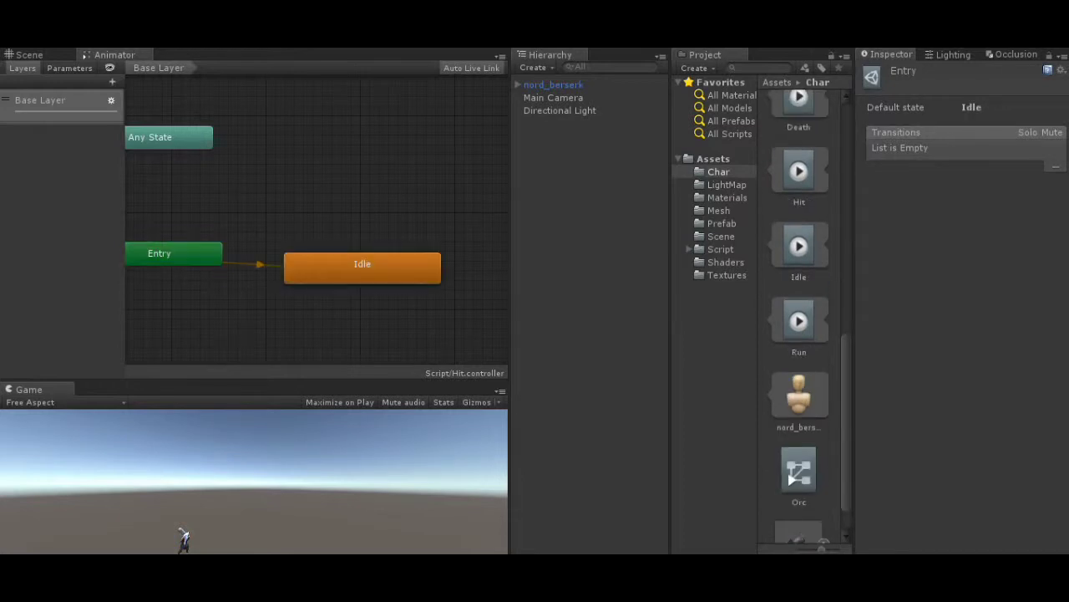
- Add the Attack3 clip as a state above Idle and align the Idle and Entry nodes with it
scroll(798, 335, up, 9)
drag(799, 264, 345, 189)
drag(362, 268, 345, 267)
drag(192, 254, 136, 264)
mouse_move(345, 267)
mouse_down()
mouse_move(354, 266)
mouse_move(345, 266)
mouse_up()
- Create transitions from Idle to Attack3 and from Attack3 back to Idle, and inspect the Idle -> Attack3 transition
right_click(314, 266)
click(374, 278)
click(371, 192)
right_click(375, 191)
click(436, 203)
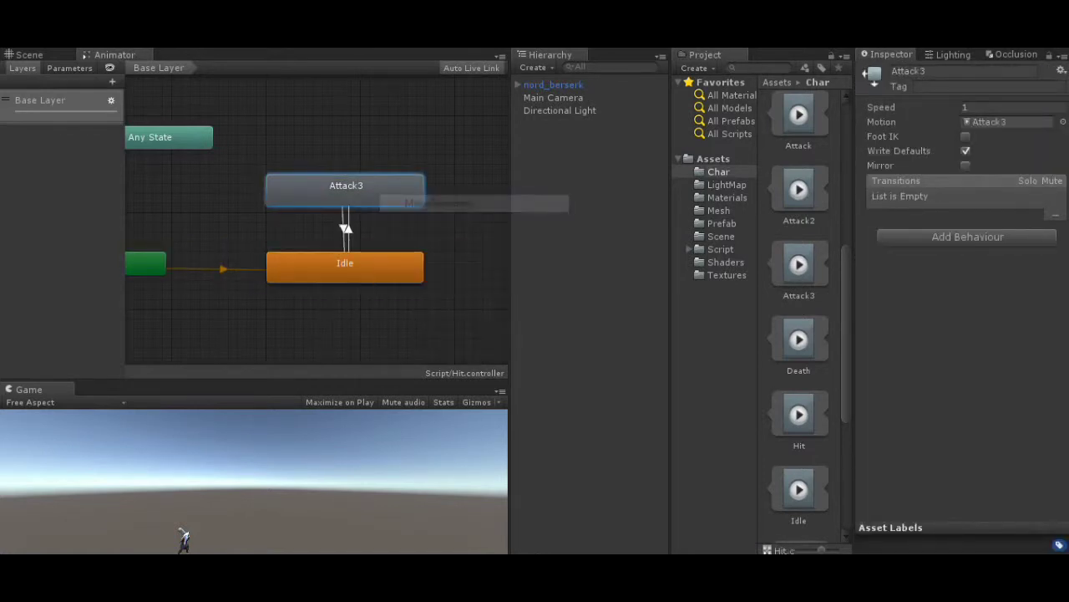
click(345, 267)
click(349, 228)
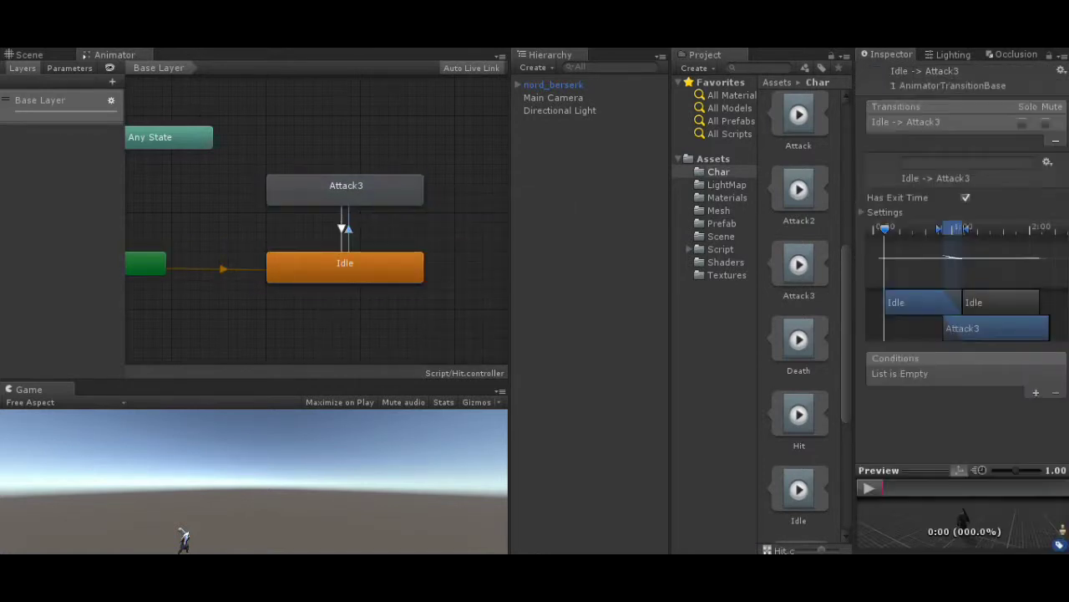
click(112, 81)
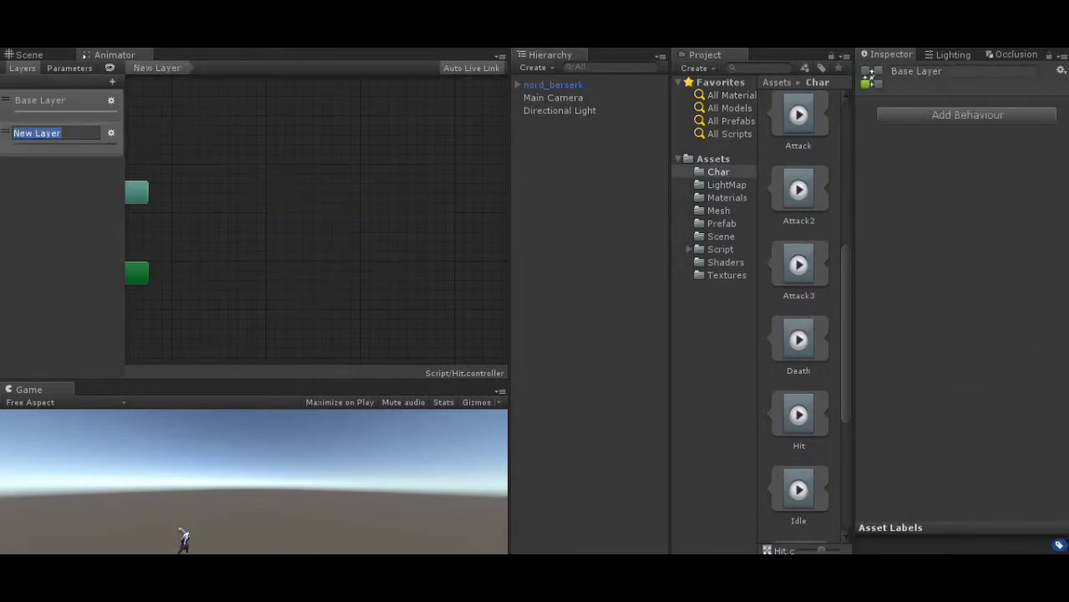
key(Return)
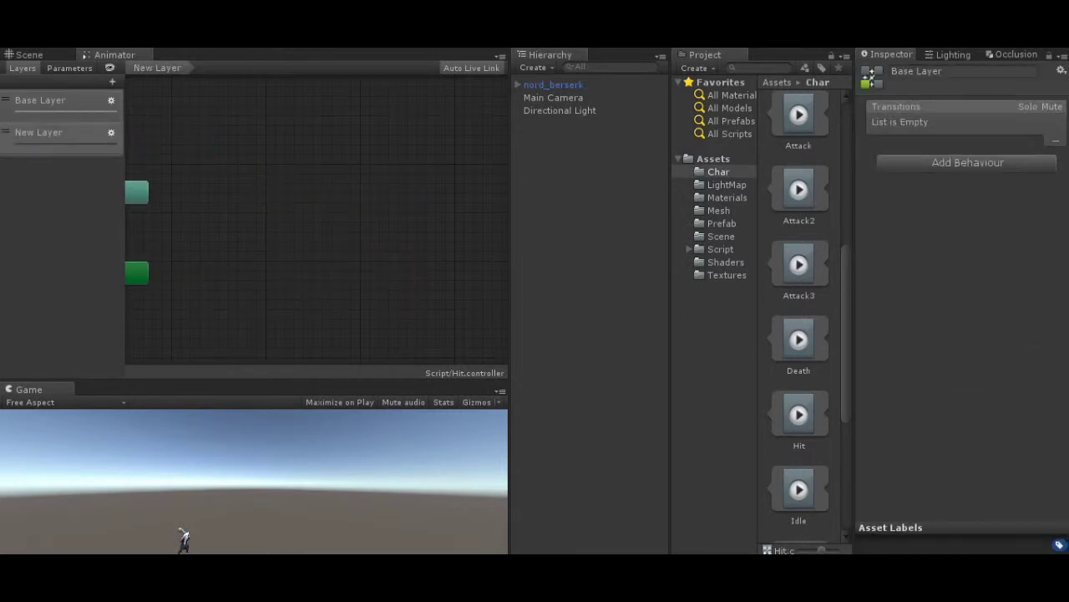
click(111, 132)
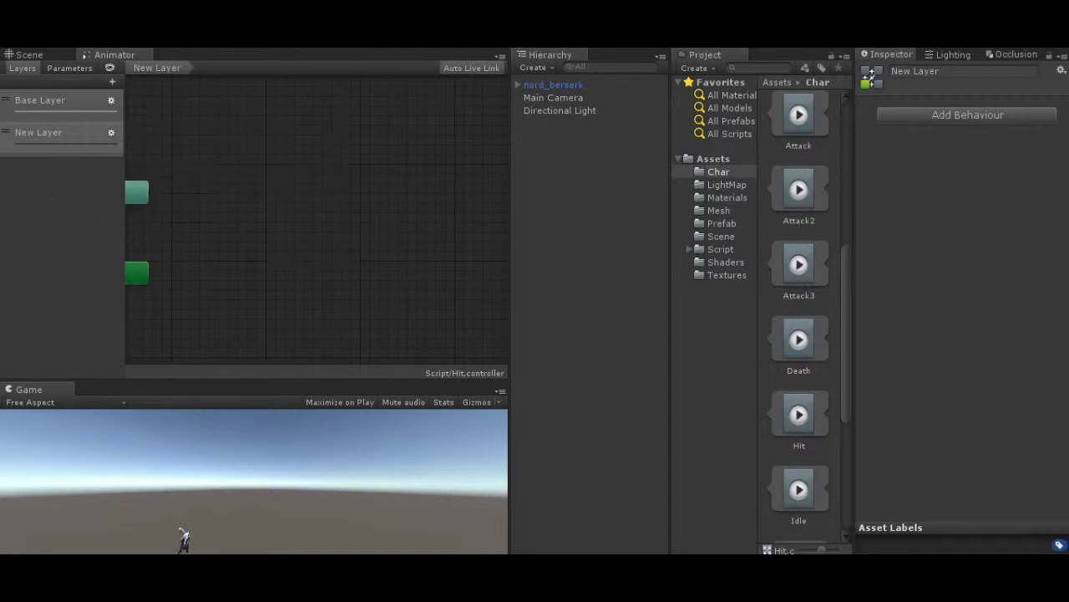
click(111, 132)
right_click(116, 134)
click(153, 144)
- Add a float parameter named Attack3 to the controller
click(70, 68)
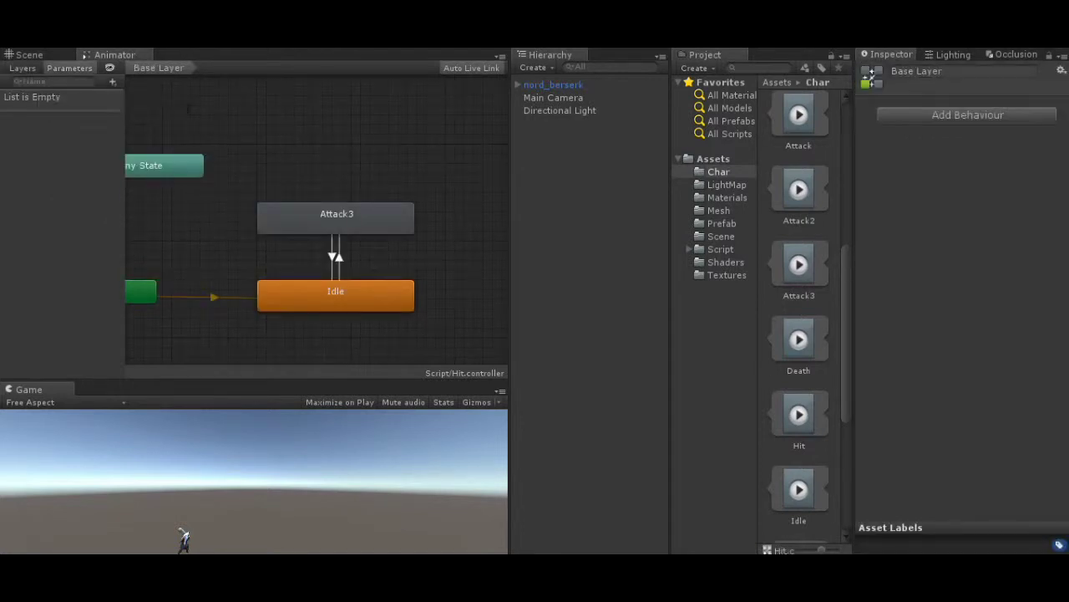
click(112, 81)
click(132, 98)
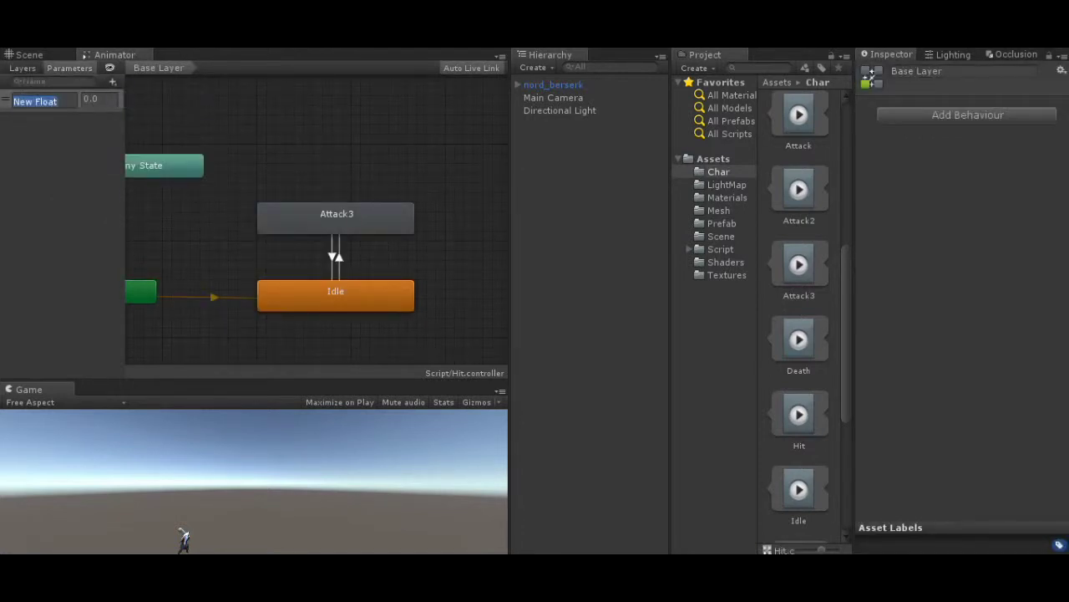
text(Attack3)
- Add a condition to the Idle -> Attack3 transition requiring the Attack3 parameter to be greater than 0.1
click(335, 295)
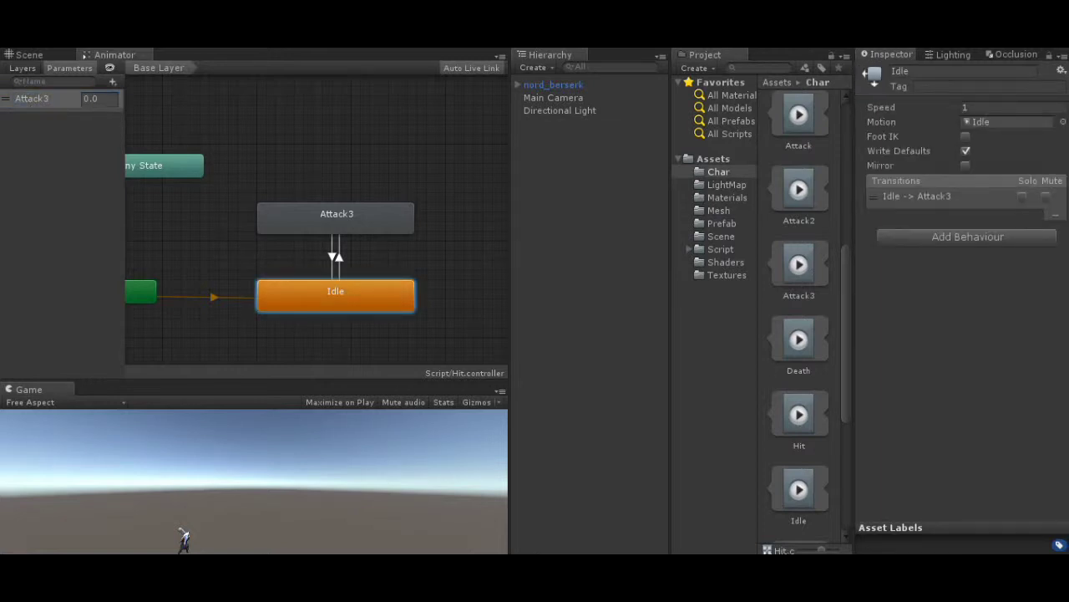
click(338, 257)
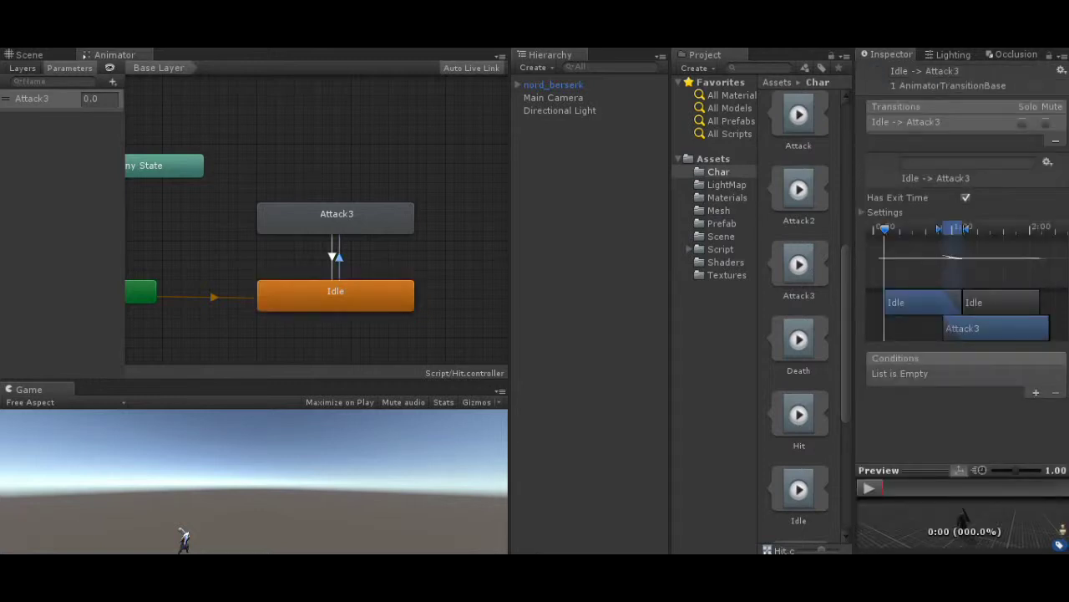
click(1036, 392)
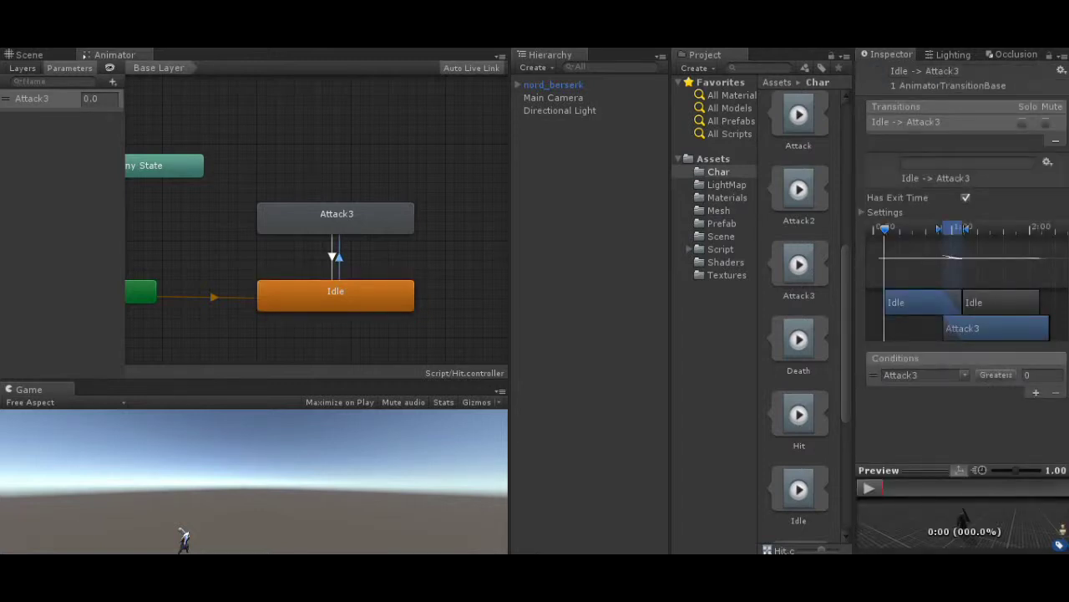
click(1042, 374)
text(0.1)
- Add a condition to the Attack3 -> Idle transition requiring the Attack3 parameter to be less than 0.1
click(333, 256)
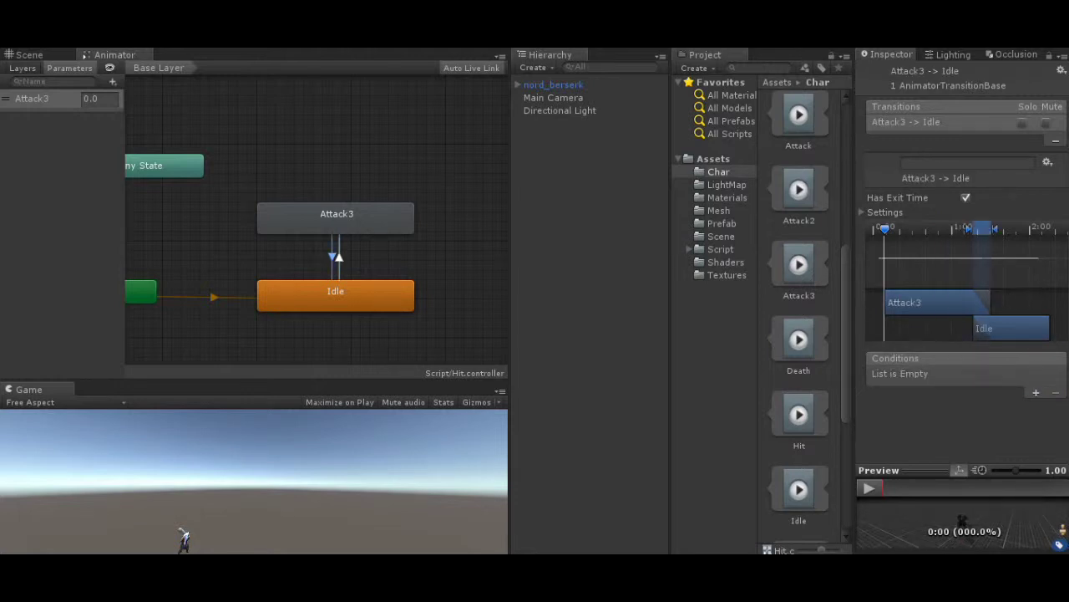
click(1036, 392)
click(996, 374)
click(1007, 410)
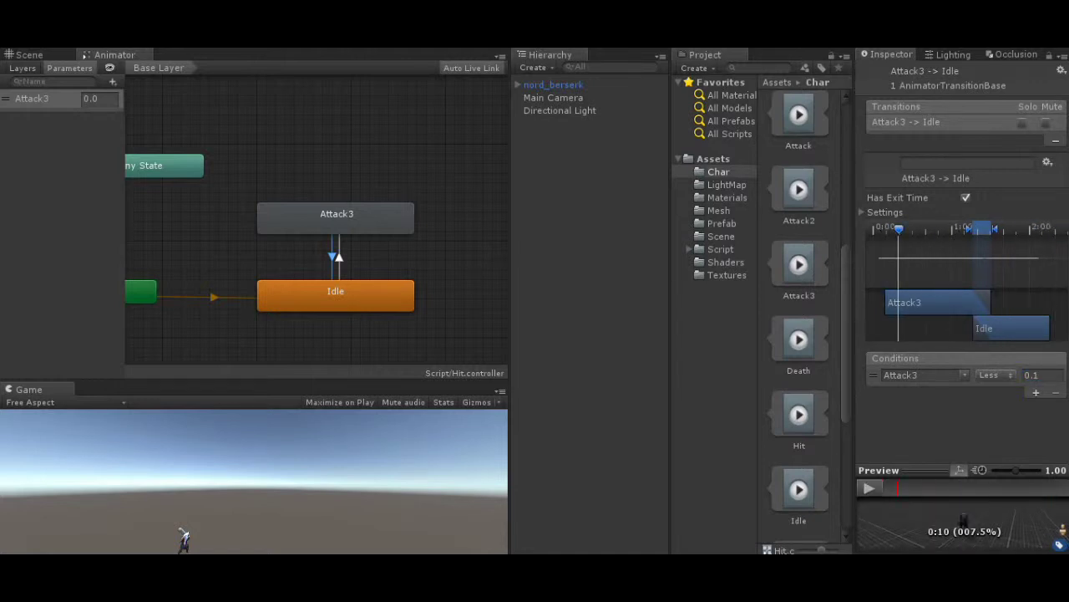
- Preview the Idle -> Attack3 transition and start its blend earlier on the timeline
click(339, 257)
click(869, 488)
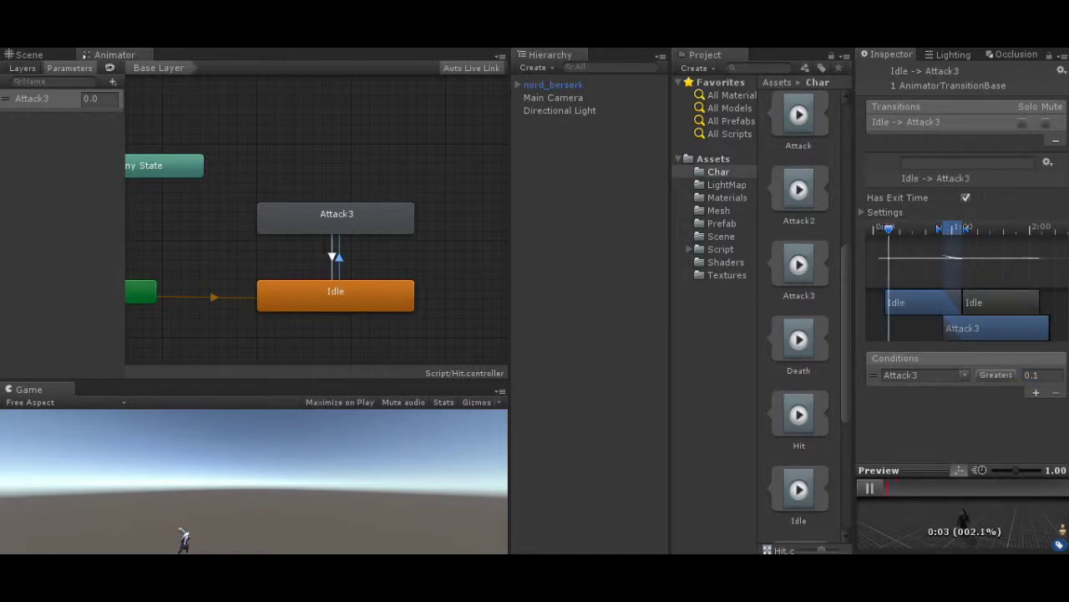
drag(946, 228, 896, 229)
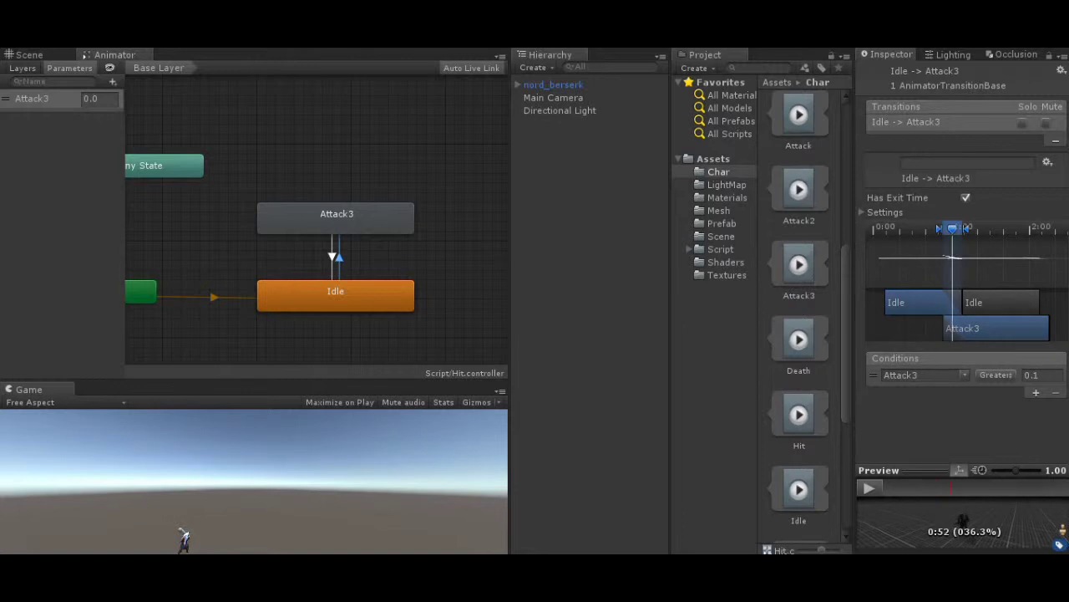
drag(939, 229, 991, 229)
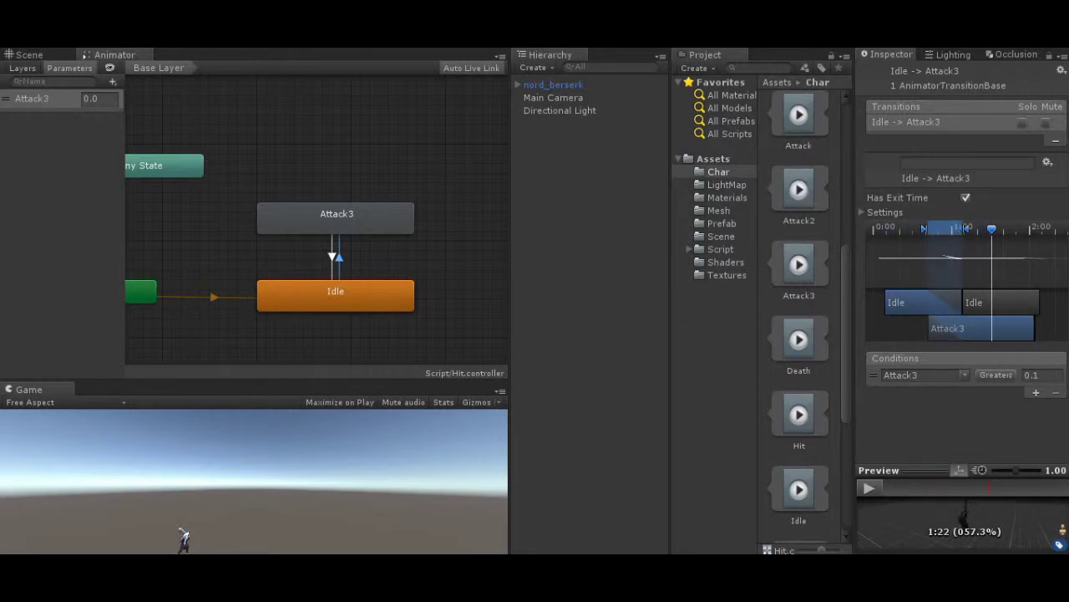
click(335, 295)
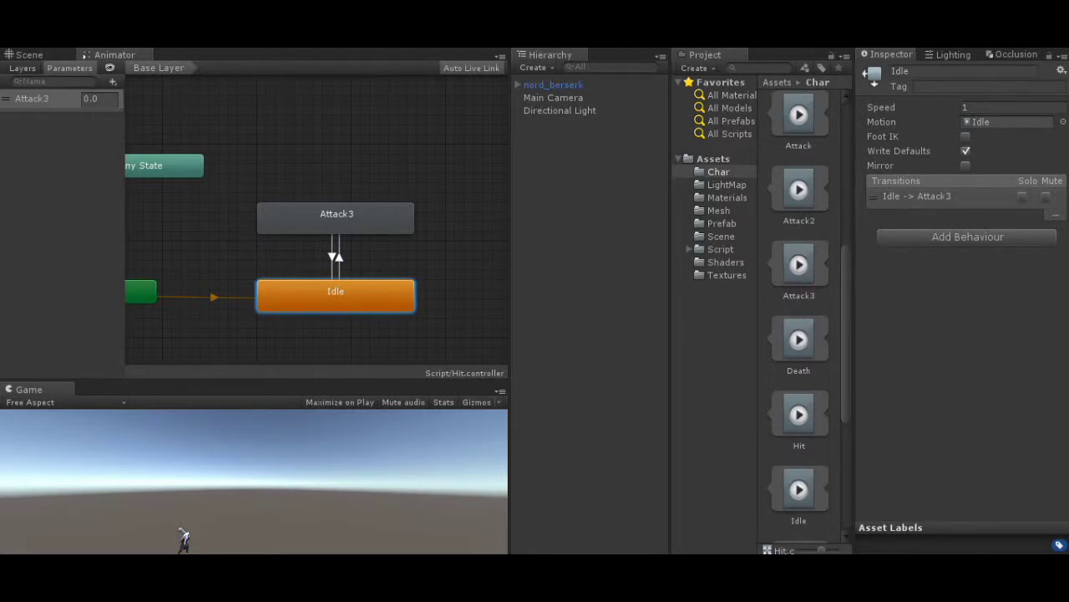
- Run the scene and set the Attack3 parameter to 0.2 to test the switch from Idle to the attack
click(721, 249)
scroll(798, 318, up, 5)
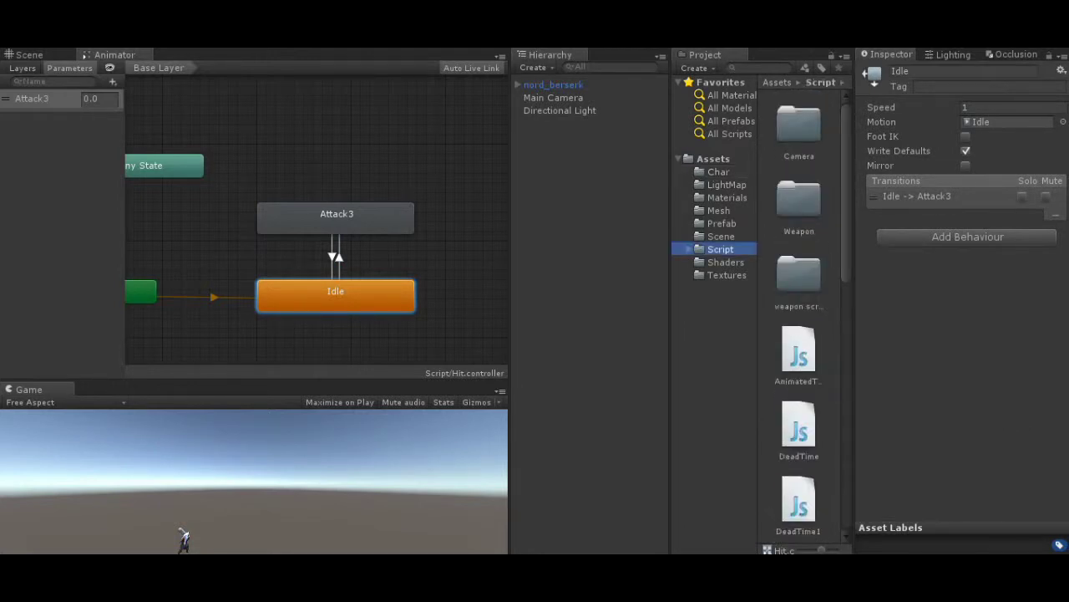
click(30, 54)
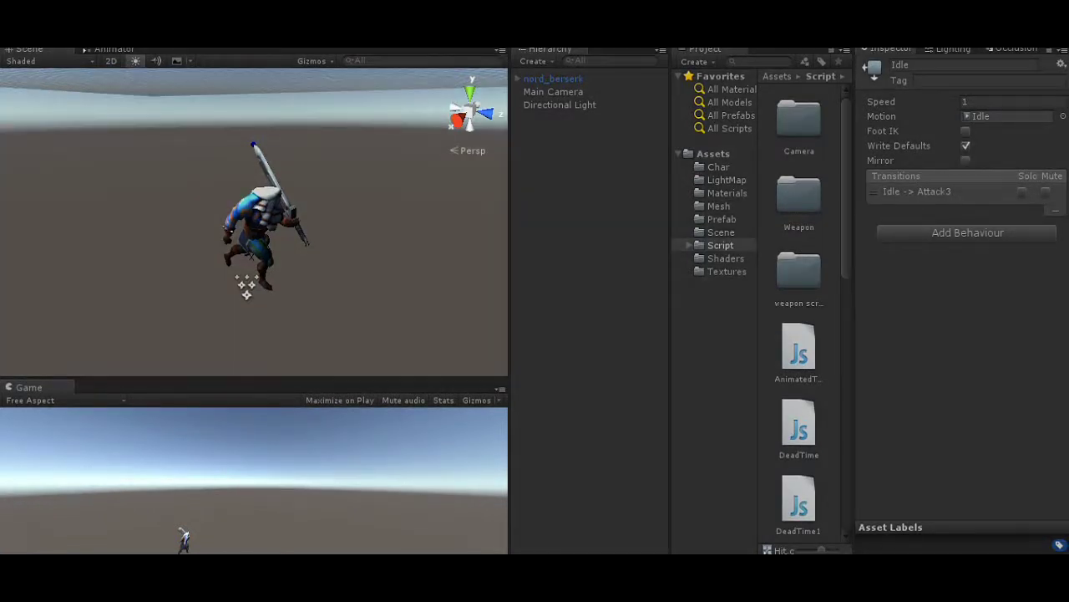
key(ctrl+p)
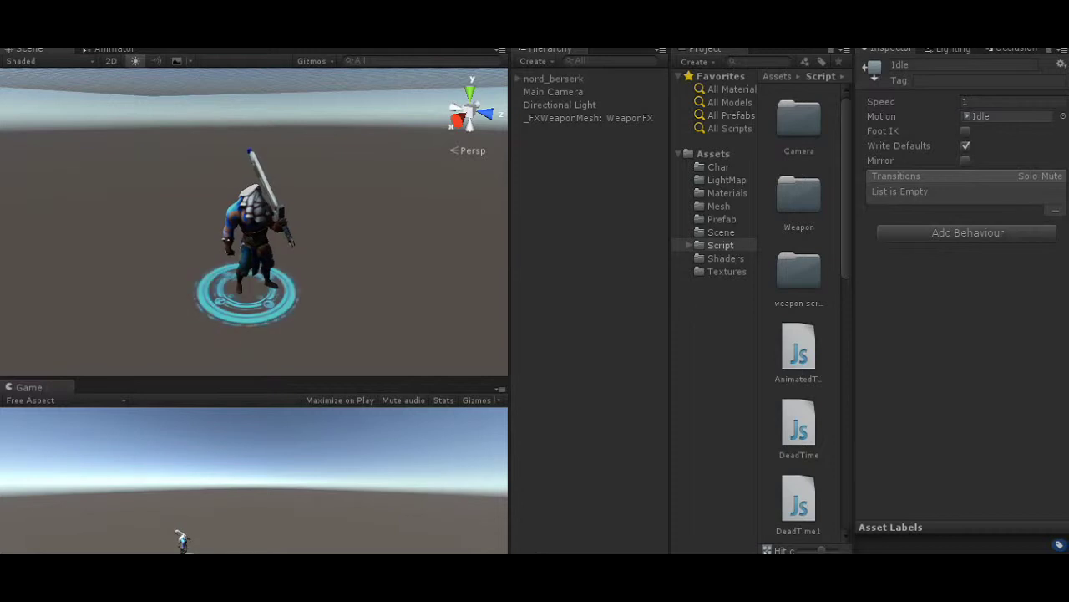
scroll(254, 222, up, 3)
scroll(254, 222, down, 1)
click(113, 49)
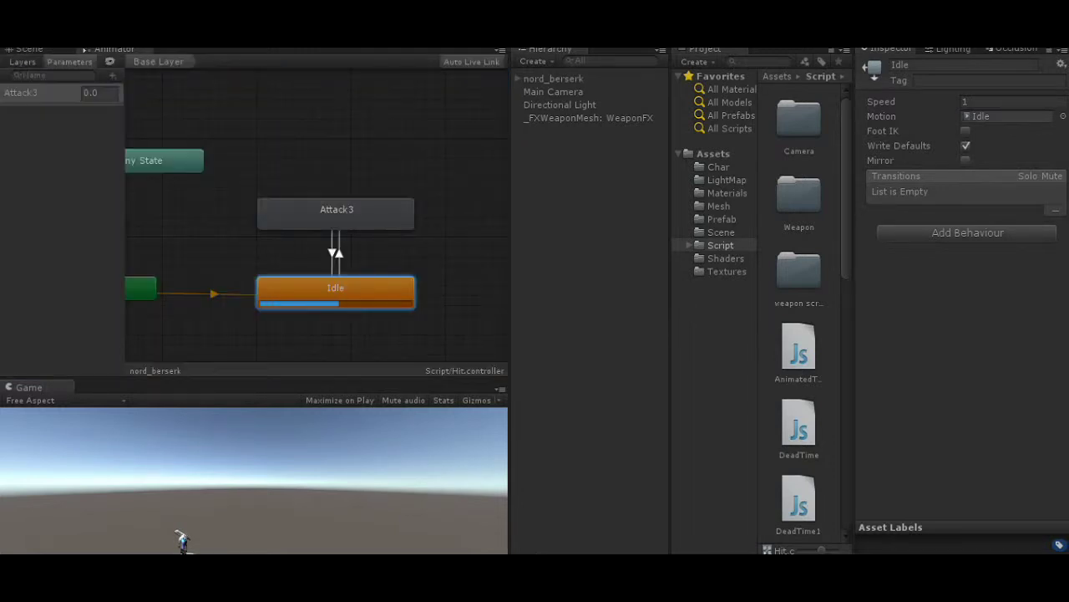
click(98, 93)
text(0.2)
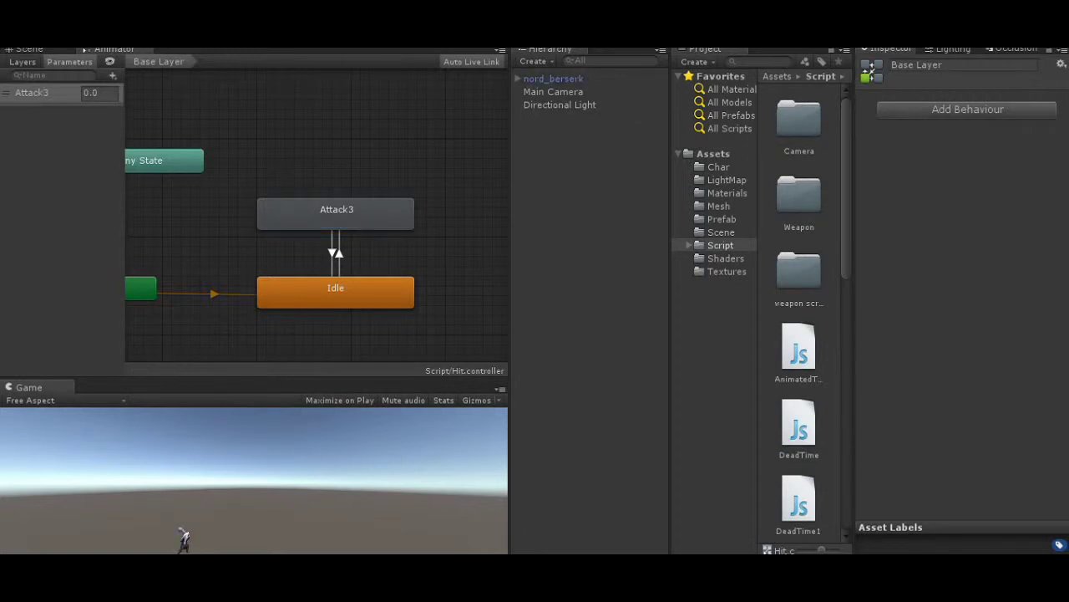
- Enable Loop Time for the Attack3 clip in the nord_berserk model's animation import settings and apply the change
click(335, 213)
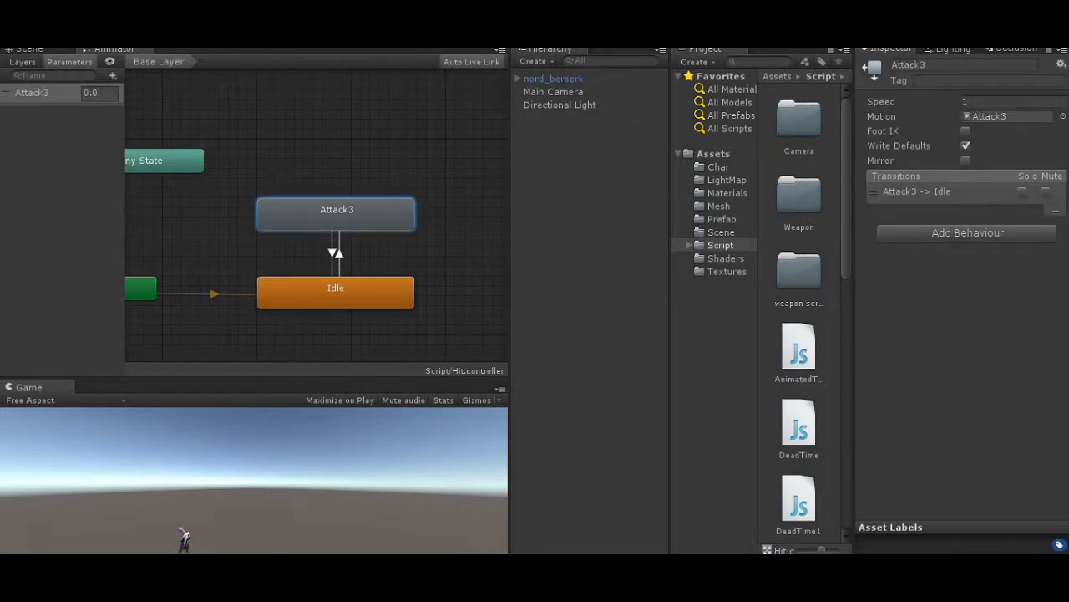
click(719, 166)
click(798, 193)
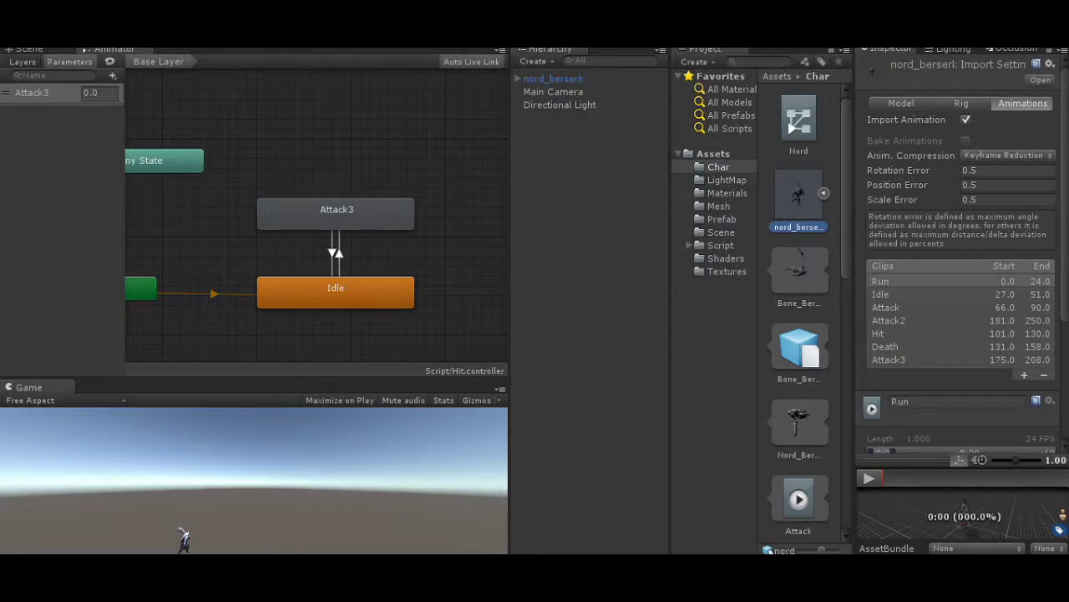
click(944, 359)
scroll(960, 276, down, 4)
click(966, 310)
click(1039, 432)
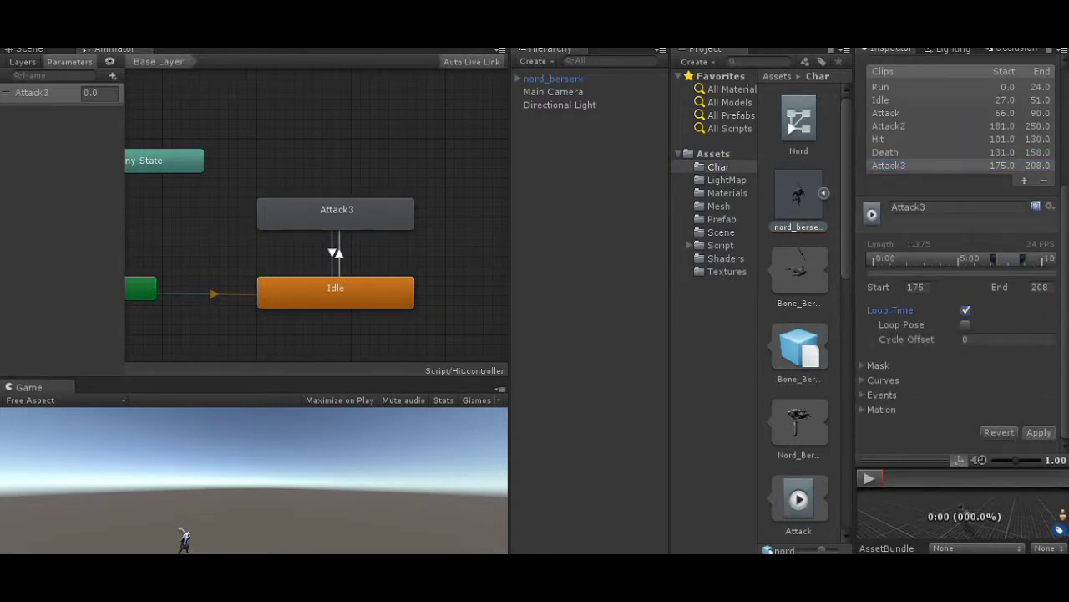
click(1038, 432)
- Create a C# script named Anim in the Script folder and open it for editing
click(554, 78)
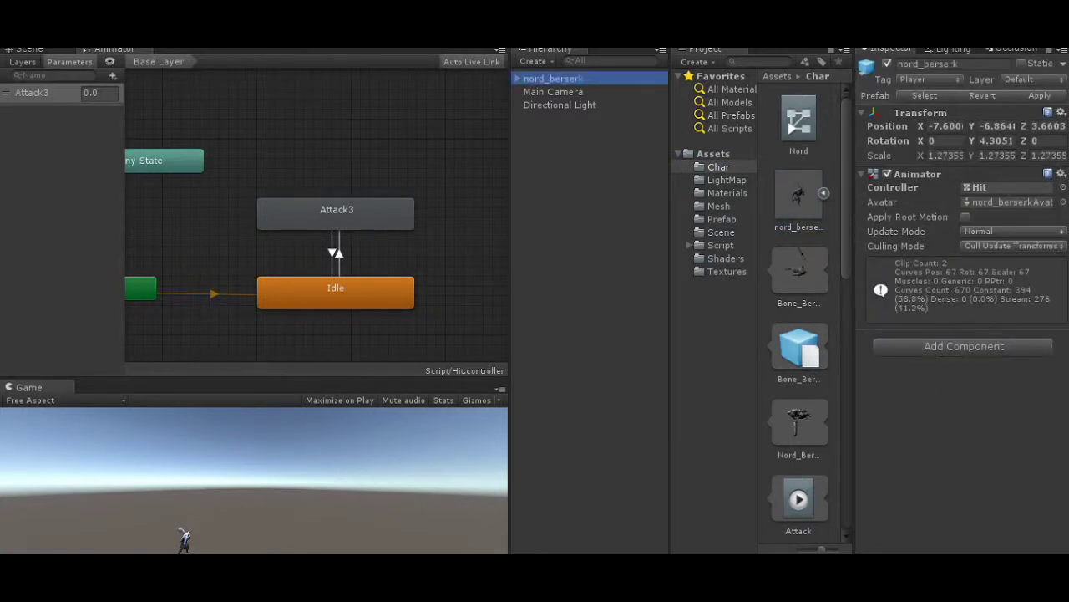
click(28, 49)
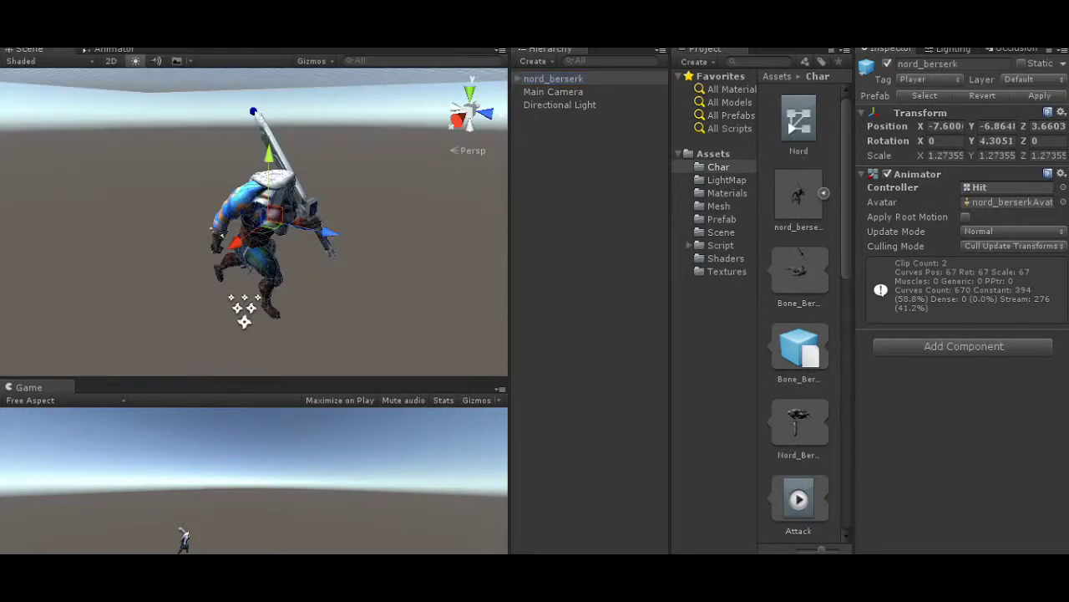
click(721, 245)
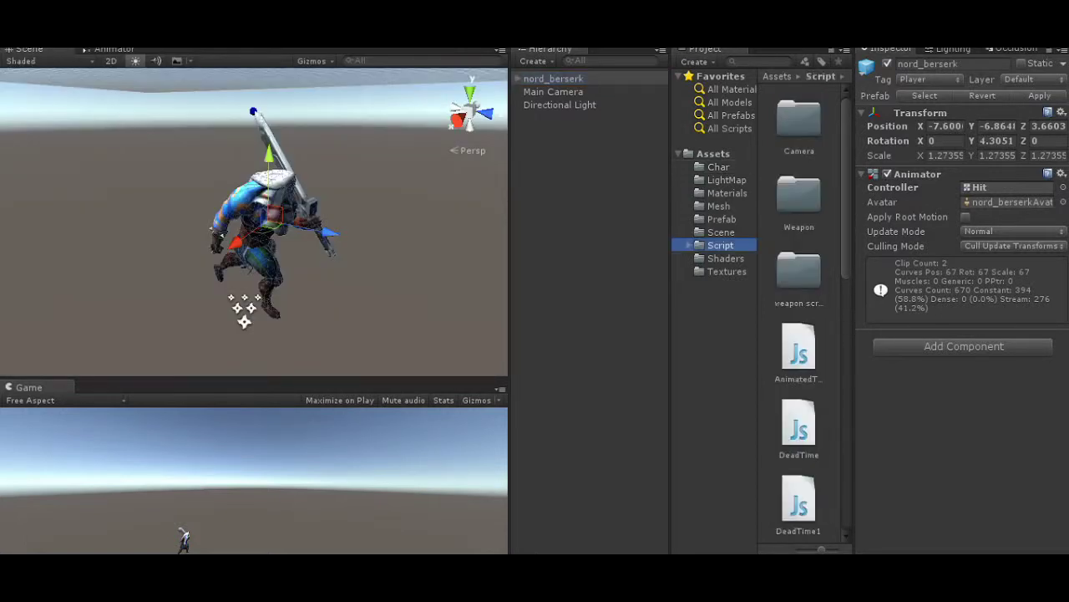
click(694, 62)
click(716, 103)
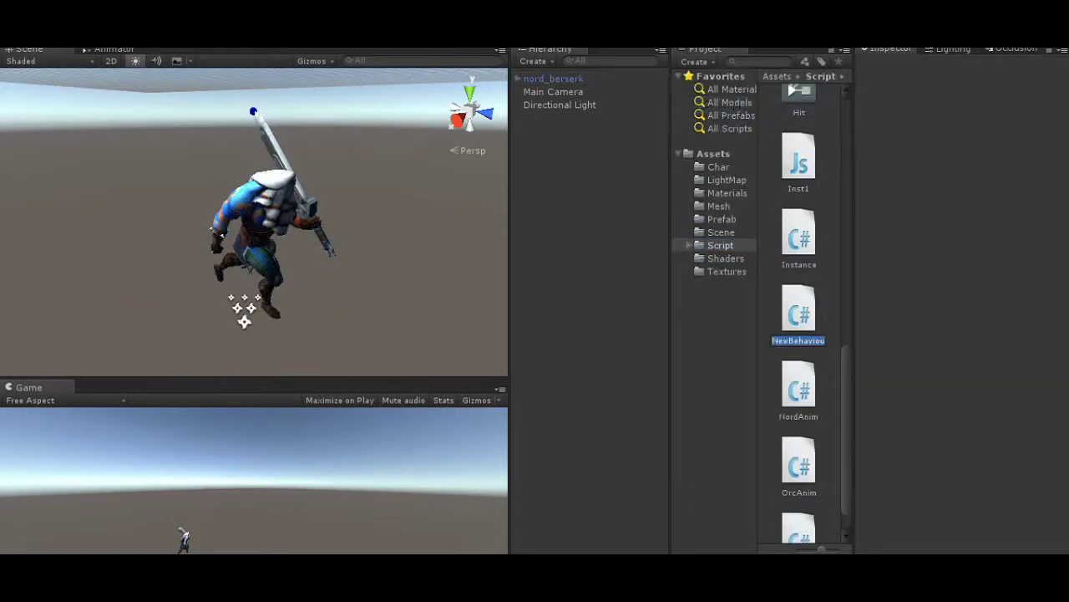
text(Anim)
key(Return)
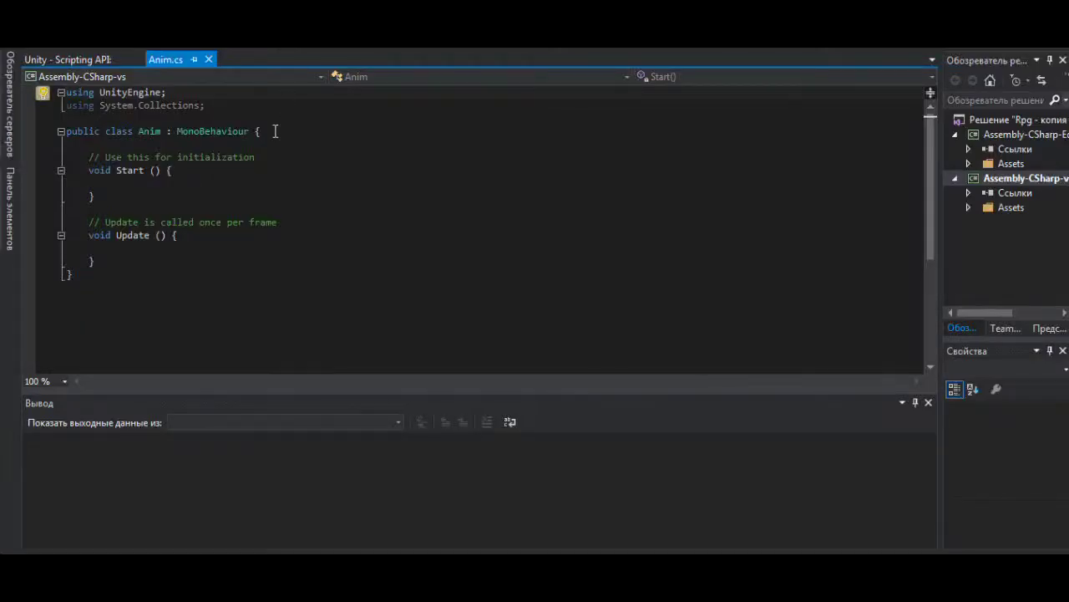
- Declare a private Animator field named anim at the start of the Anim class
click(275, 132)
key(Return)
text(зкш)
key(BackSpace)
key(BackSpace)
key(BackSpace)
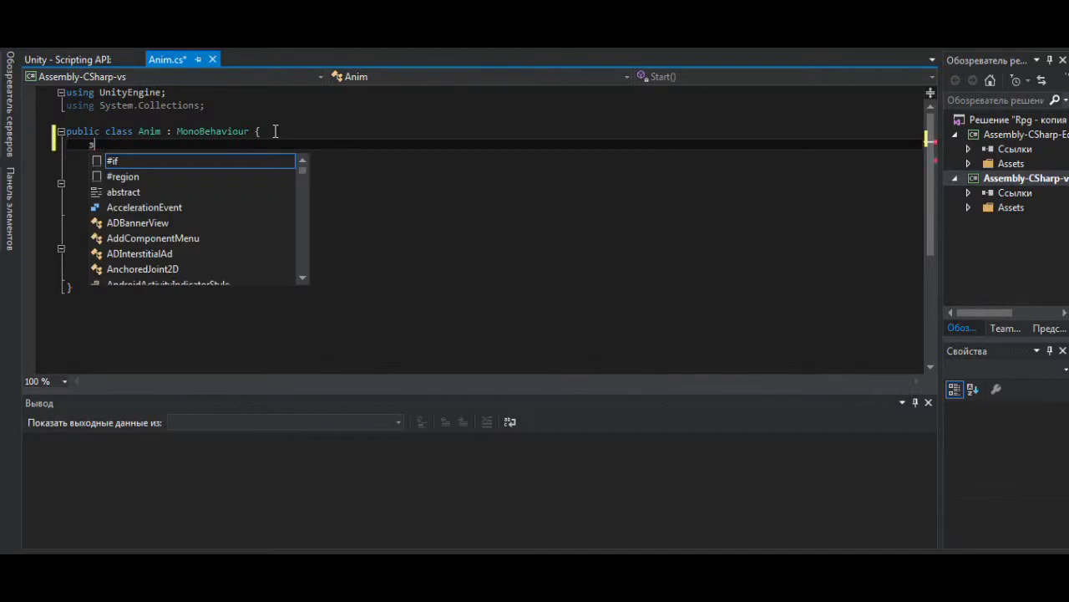
text(pt)
key(BackSpace)
text(pr)
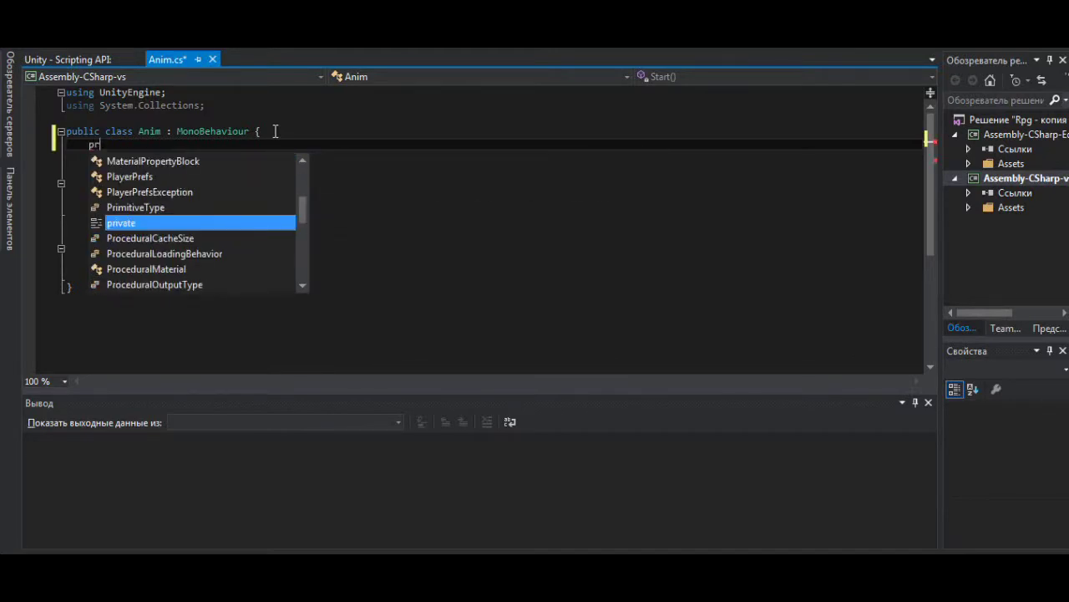
text(ivate Animatior)
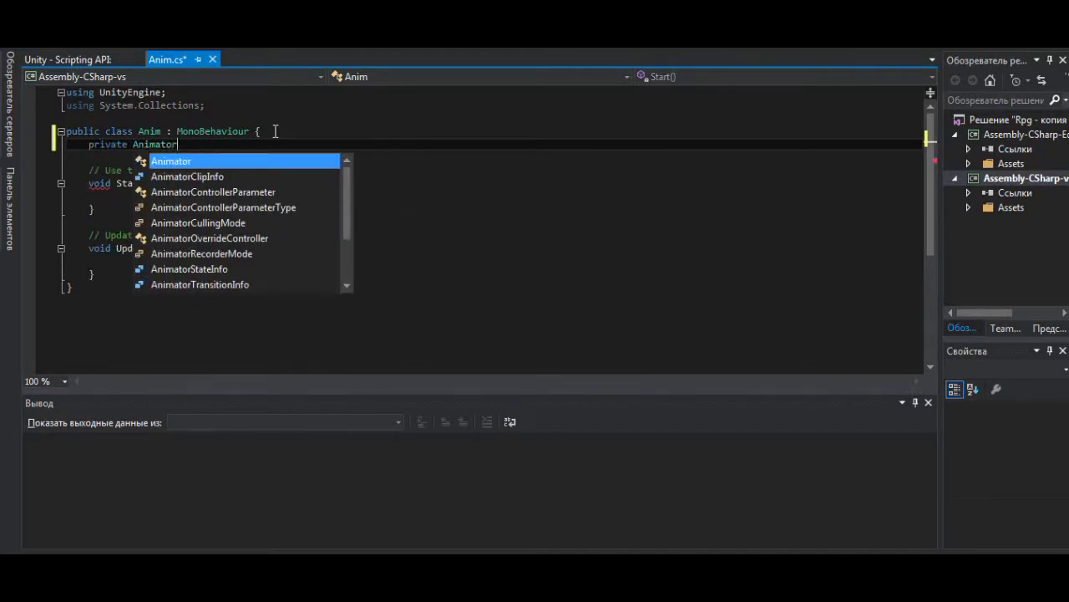
text( anim;)
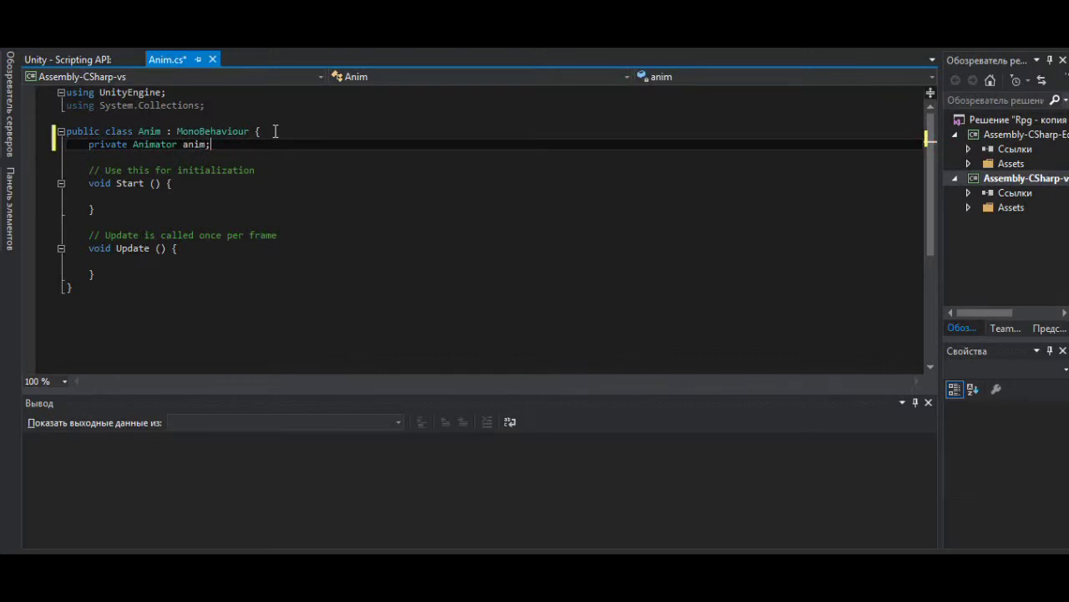
- Declare a GameObject field named player below anim, assigned with GameObject.Find on nord_berserk
key(Return)
text(GameObject player)
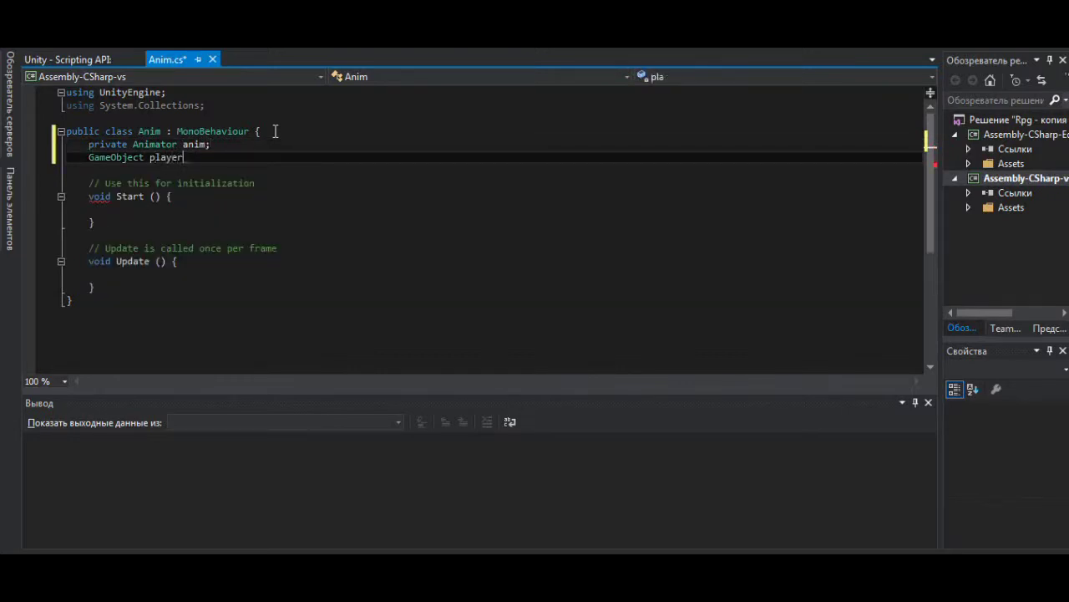
text( = G)
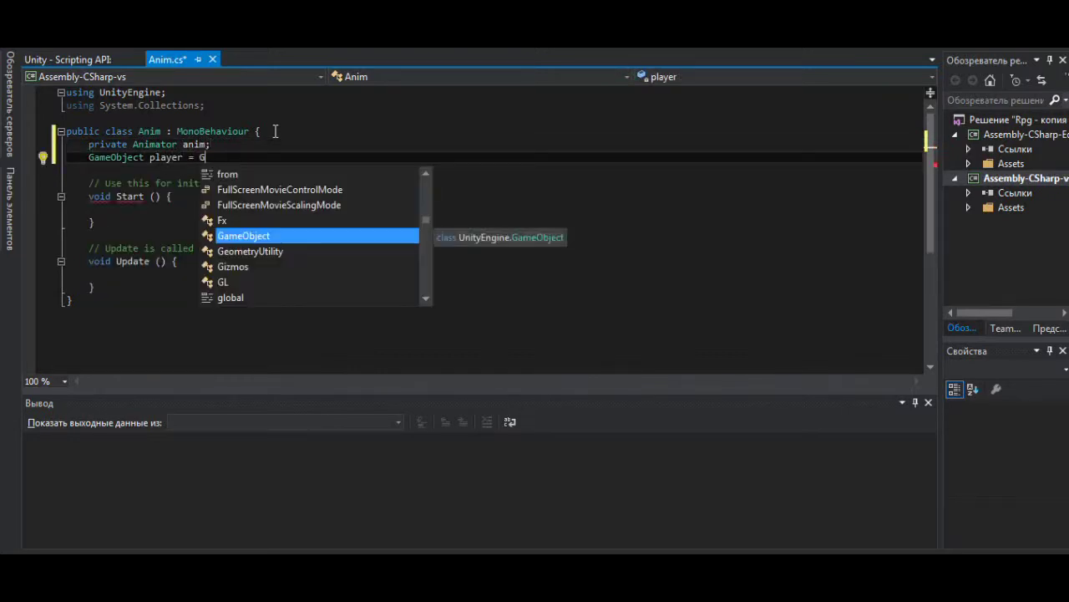
text(ameObject.Find()
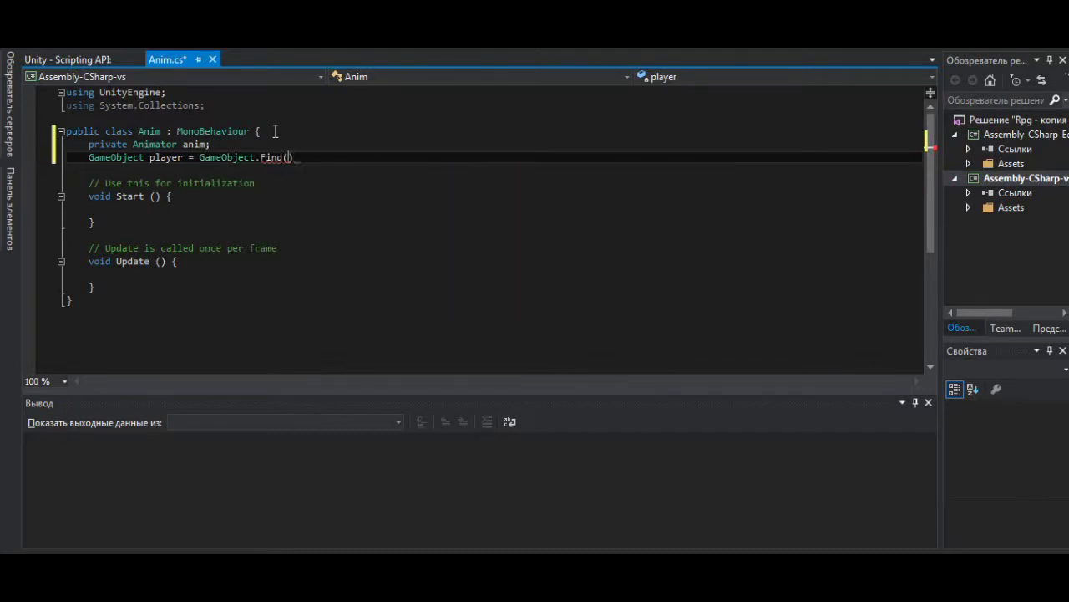
text(")
text(nord_berserk)
click(366, 163)
- Assign GetComponent<Animator>() to anim inside the Start method
click(254, 196)
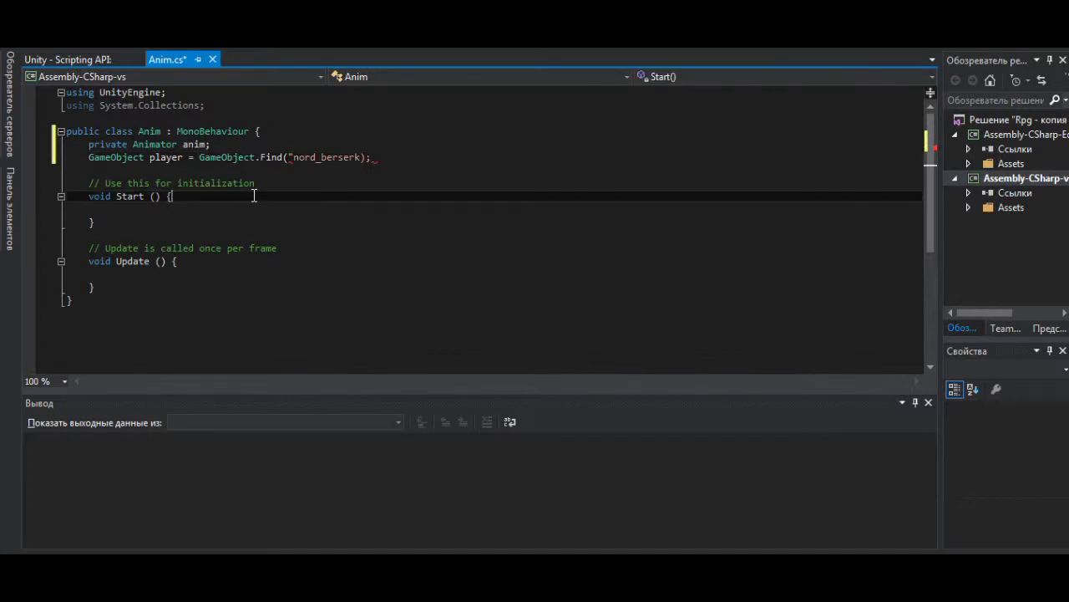
key(Return)
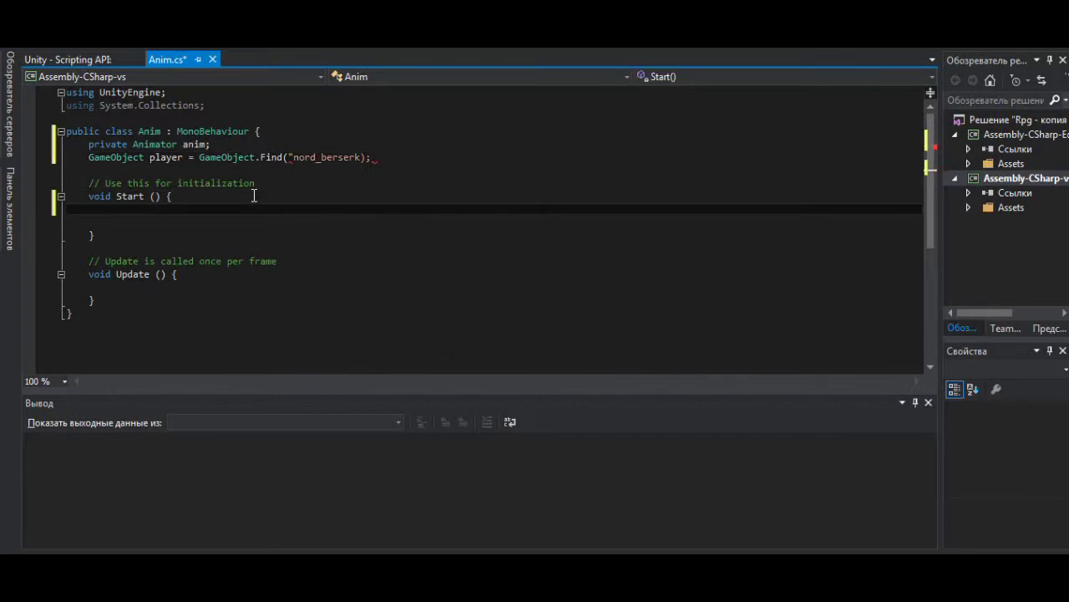
text(anim)
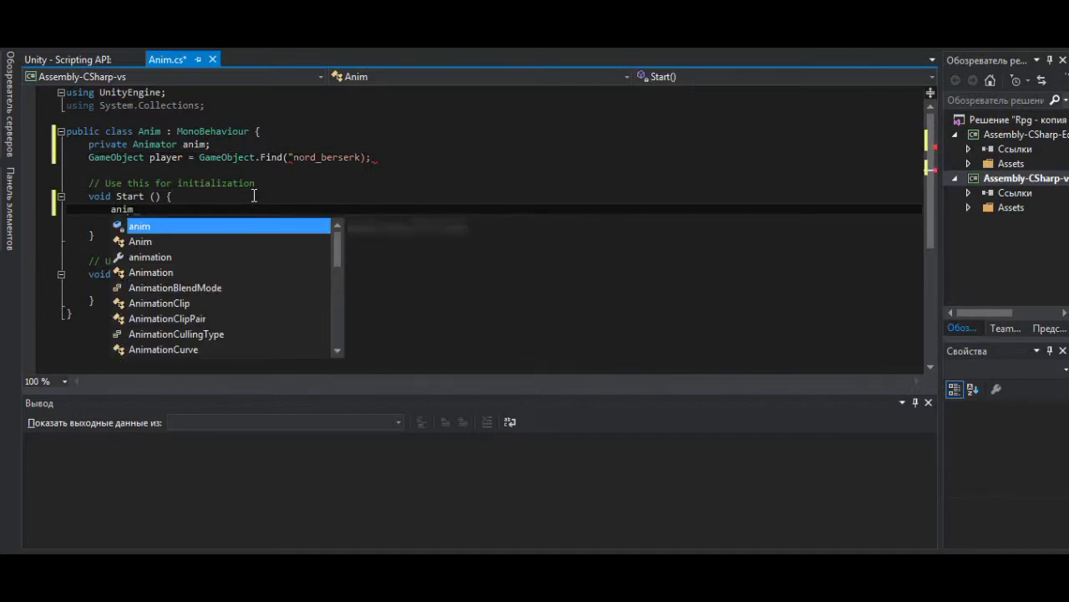
text( = Get)
key(Tab)
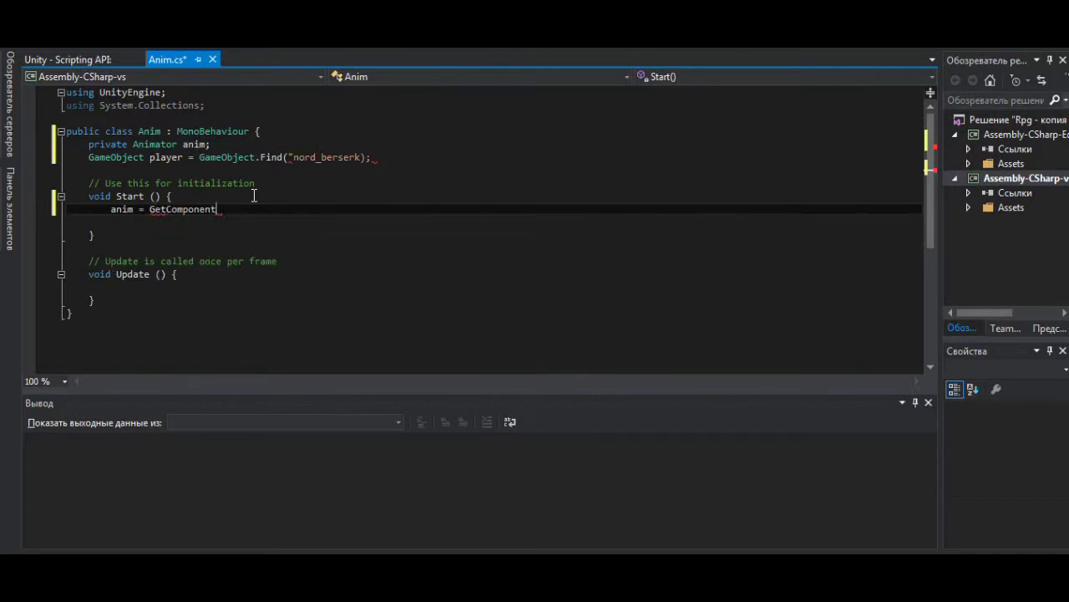
text(<Anim)
key(Tab)
text(>();)
- Add an if statement with an empty body to the Update method, checking Input.GetKeyDown("H")
click(198, 279)
key(Return)
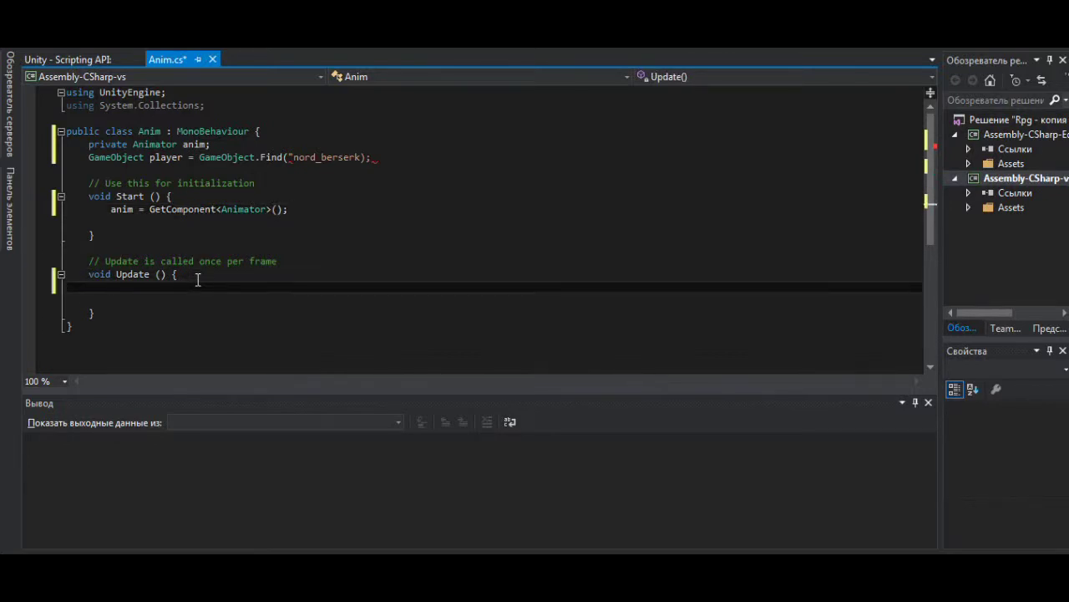
text(if ()
text(Input.Ge)
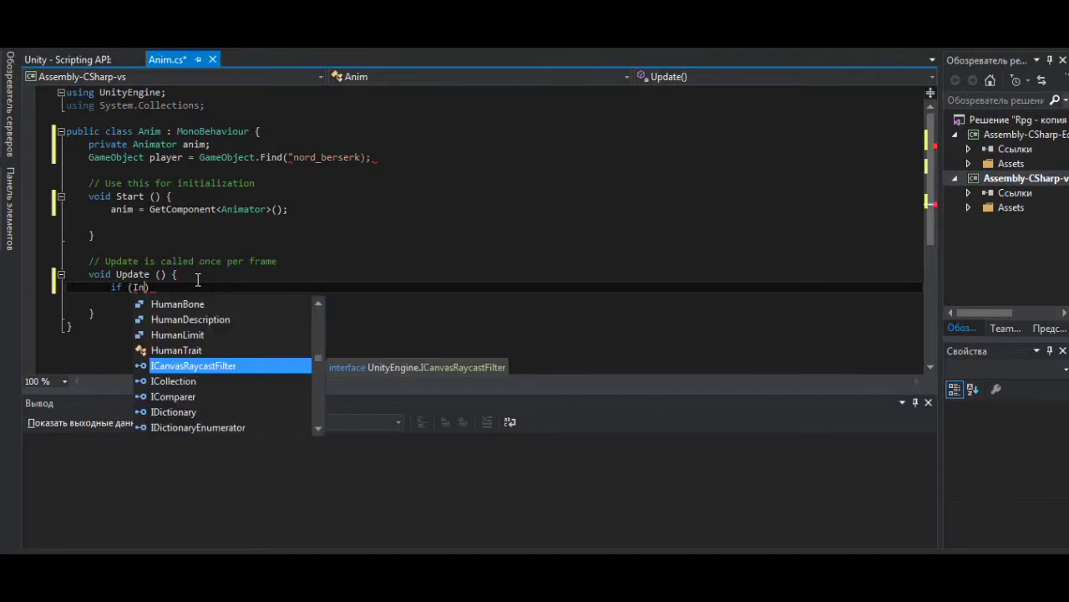
text(tKeyDown()
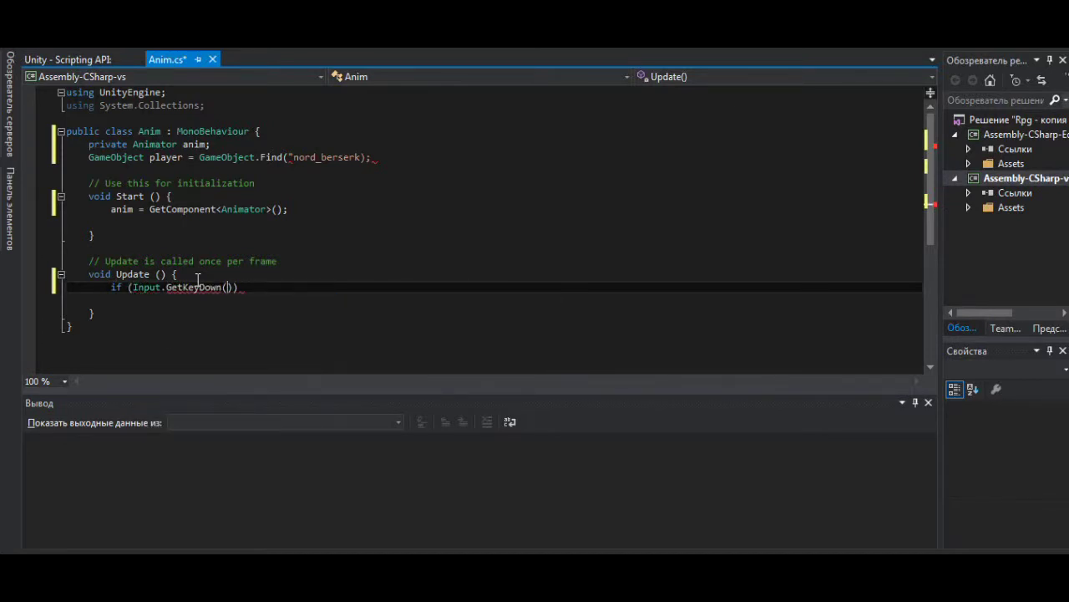
text("H)
key(Right)
key(Right)
text({})
key(Left)
key(Return)
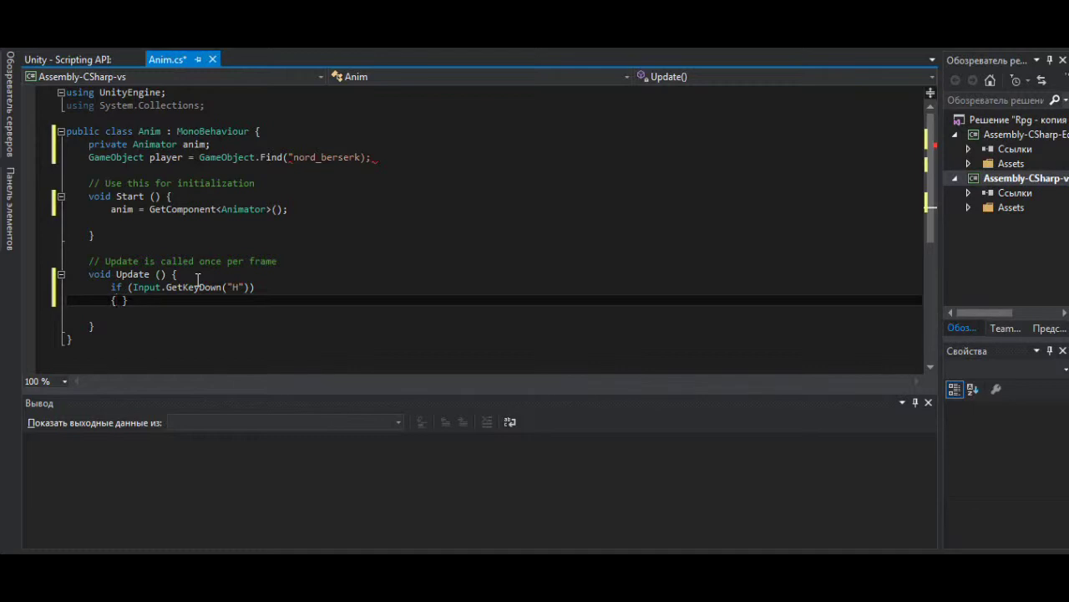
- Fill the if body with anim.SetFloat("Attack3", 1); to set the animator parameter
text(anim.)
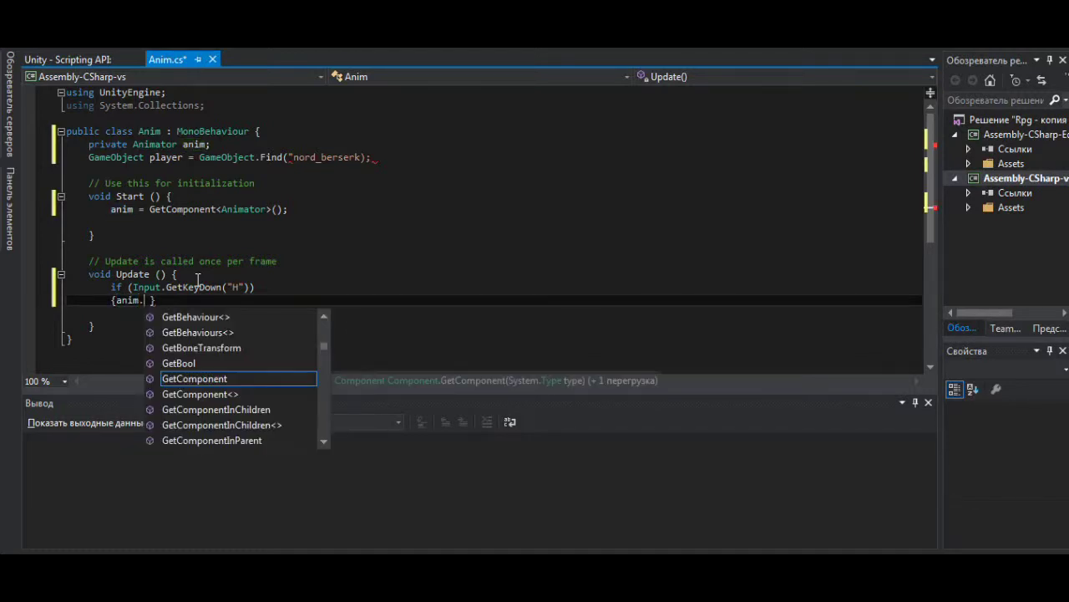
text(SetFloat)
key(Tab)
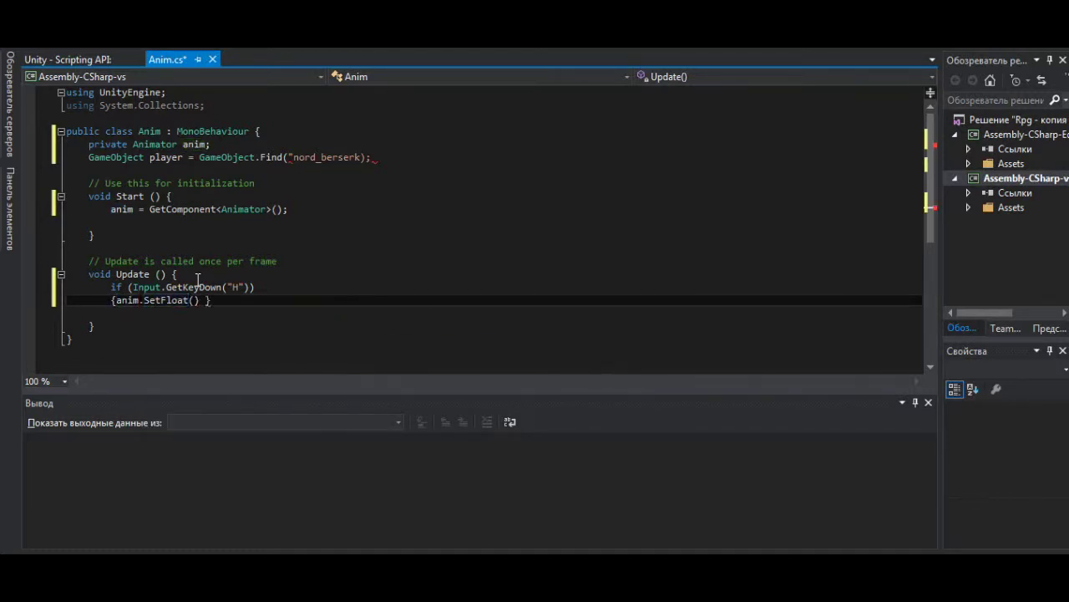
text(Attack3)
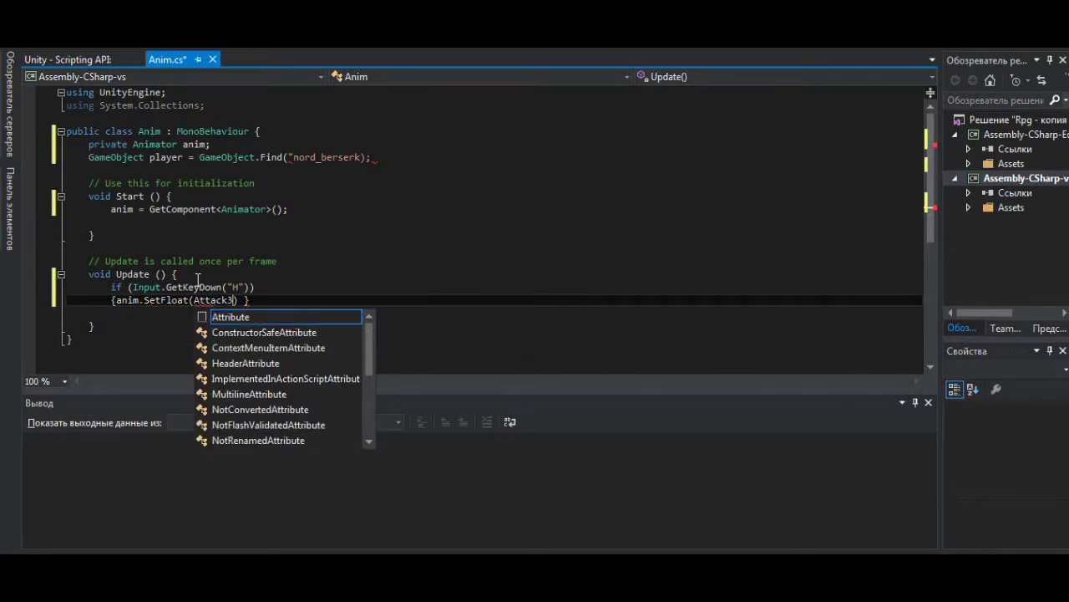
key(BackSpace)
key(BackSpace)
key(BackSpace)
key(BackSpace)
key(BackSpace)
key(BackSpace)
key(BackSpace)
text("Atta)
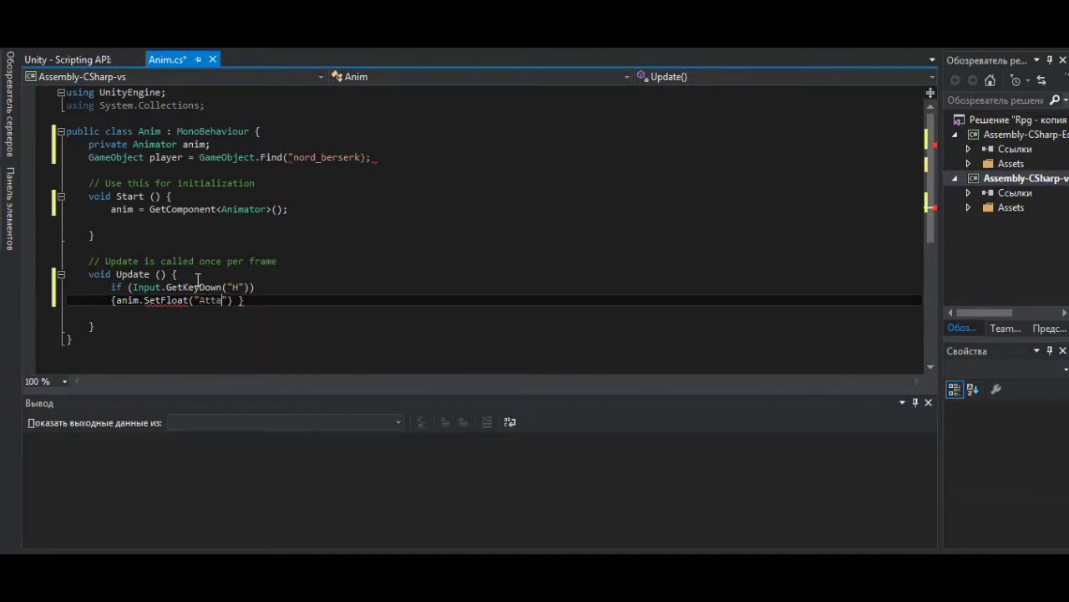
text(ck3", 1)
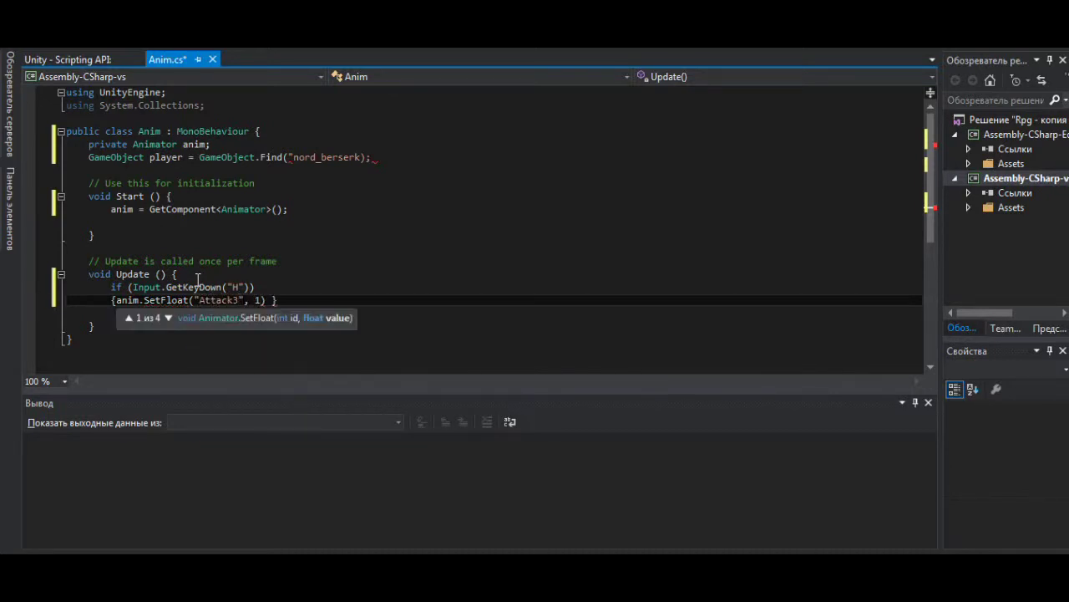
text();)
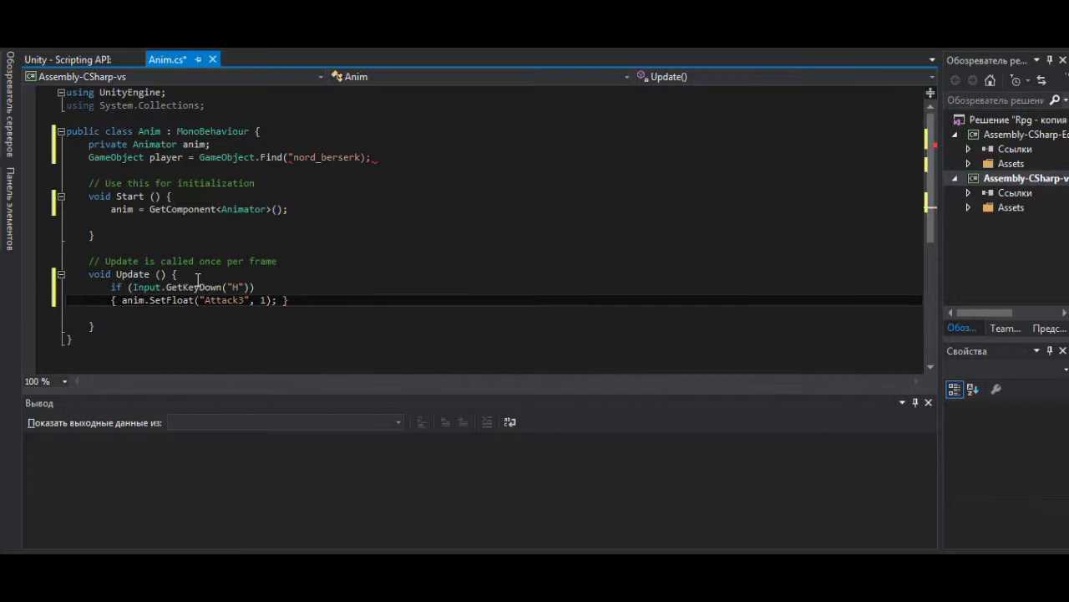
- Reformat the if block with its opening brace on the condition line and its closing brace on a separate line
key(Return)
key(Up)
key(BackSpace)
key(BackSpace)
key(BackSpace)
key(BackSpace)
key(BackSpace)
key(BackSpace)
key(BackSpace)
key(BackSpace)
key(BackSpace)
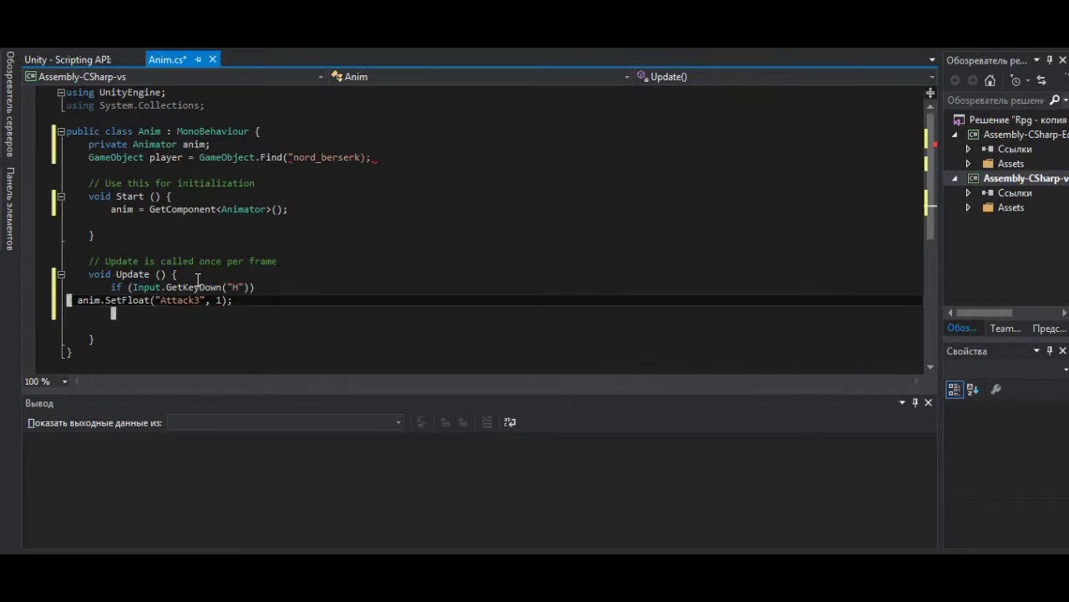
key(Right)
key(Return)
key(Down)
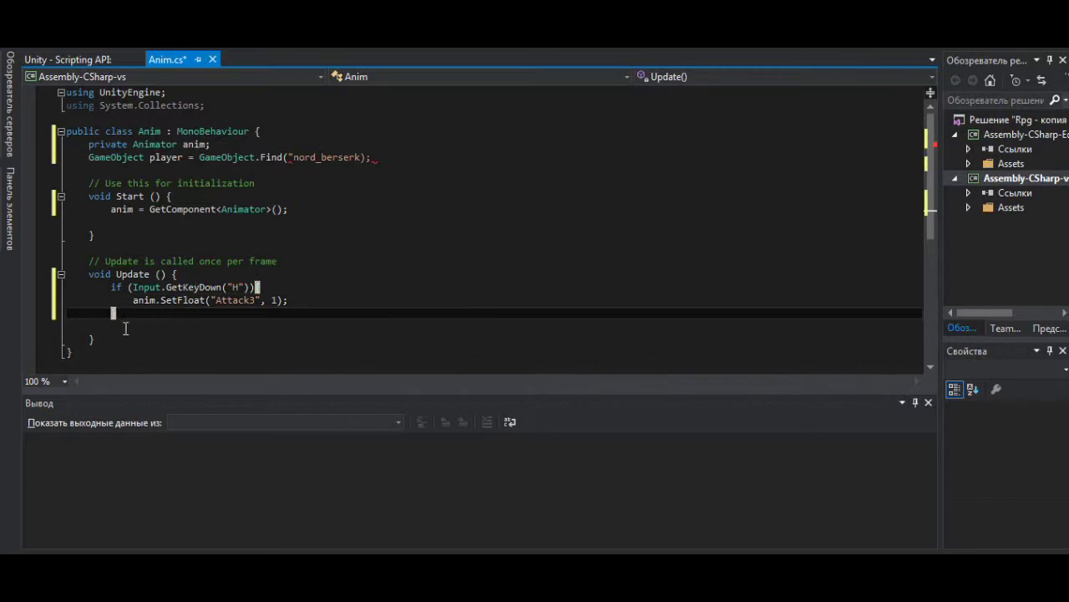
- Add an else branch after the if block and paste a copy of the GetKeyDown block into it
click(123, 326)
text(else)
drag(112, 287, 130, 313)
click(142, 328)
text(if (Input.GetKeyDown("H")) {  anim.SetFloat("Attack3", 1); })
- Change the else-if condition to Input.GetKeyUp and set its Attack3 value to 0
click(194, 287)
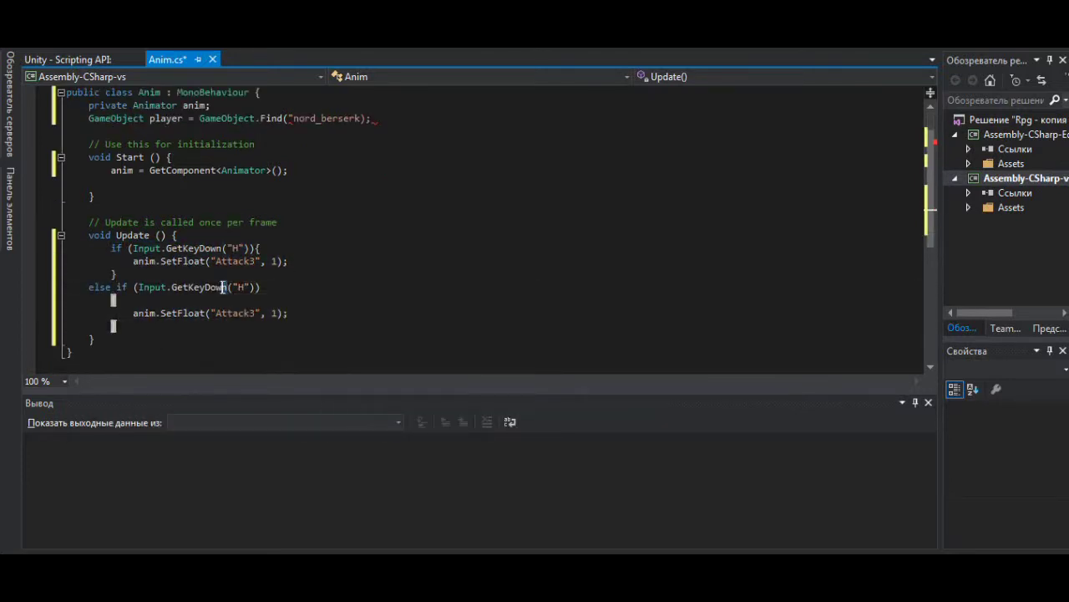
click(206, 289)
key(Delete)
key(Delete)
key(Delete)
key(Delete)
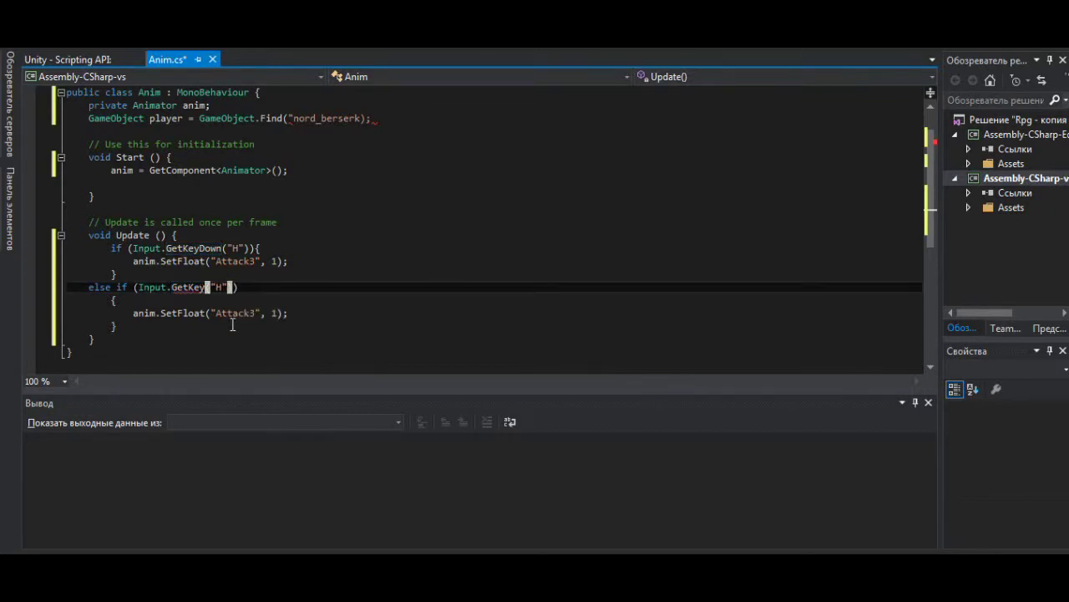
text(Up)
double_click(277, 314)
text(0)
click(312, 325)
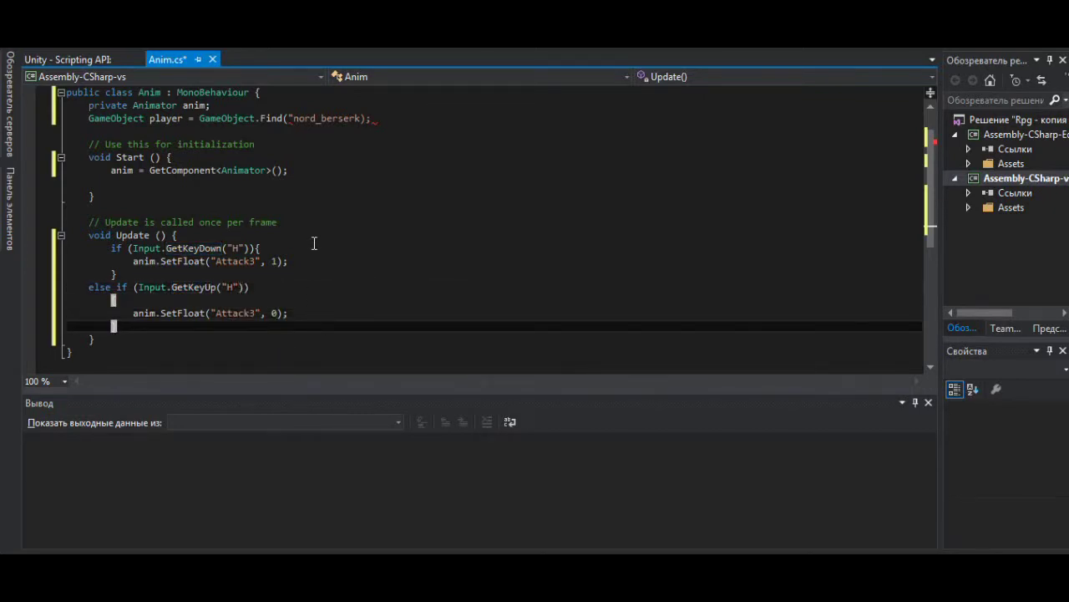
- Add the missing closing quote after nord_berserk in the Find call, and save and build the solution
click(284, 118)
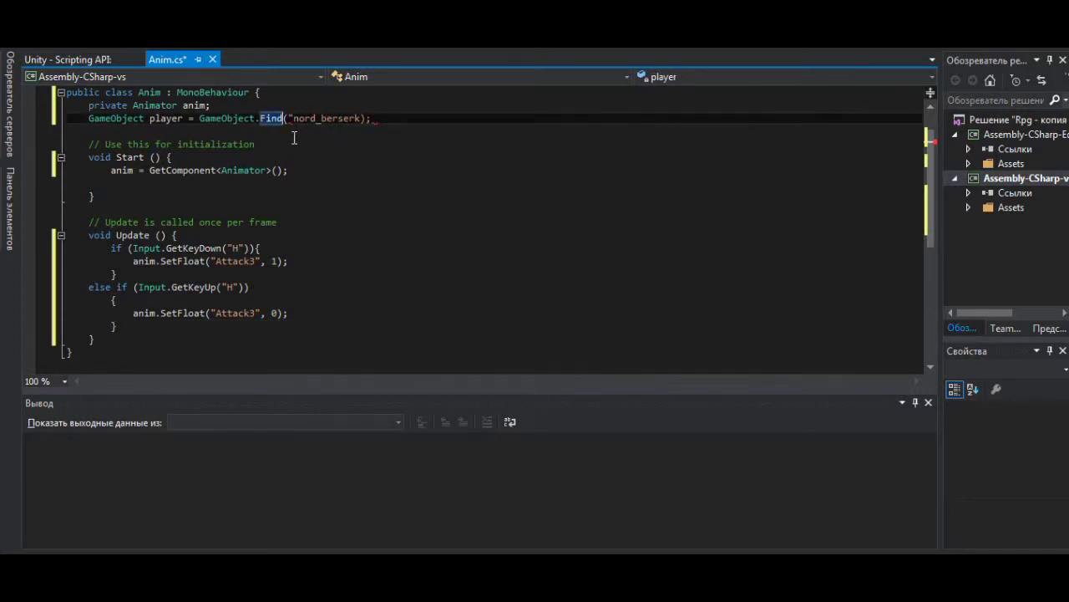
click(359, 119)
text(")
click(501, 184)
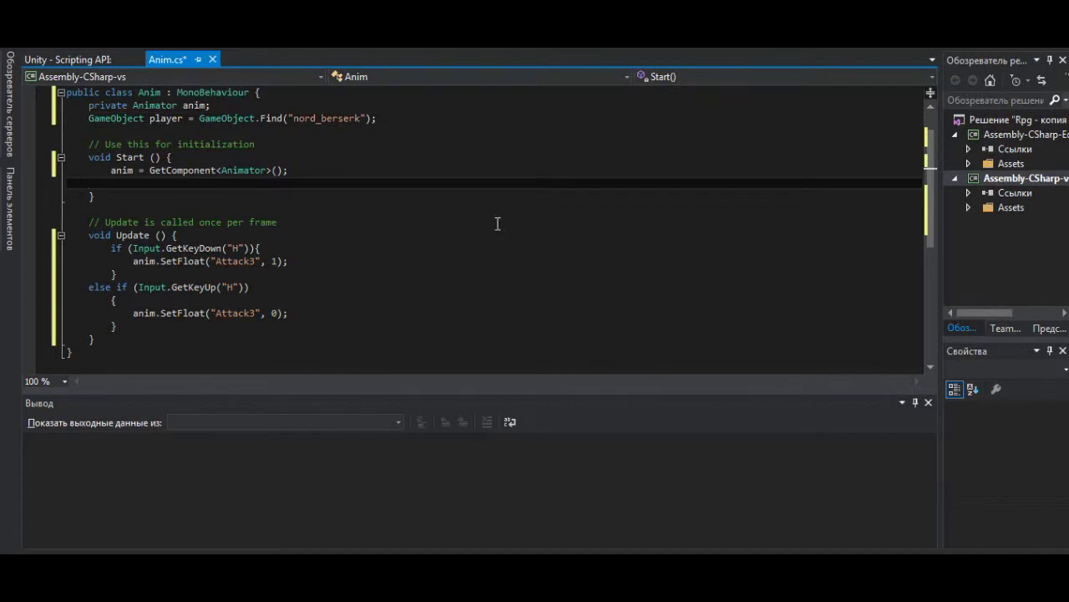
key(ctrl+shift+b)
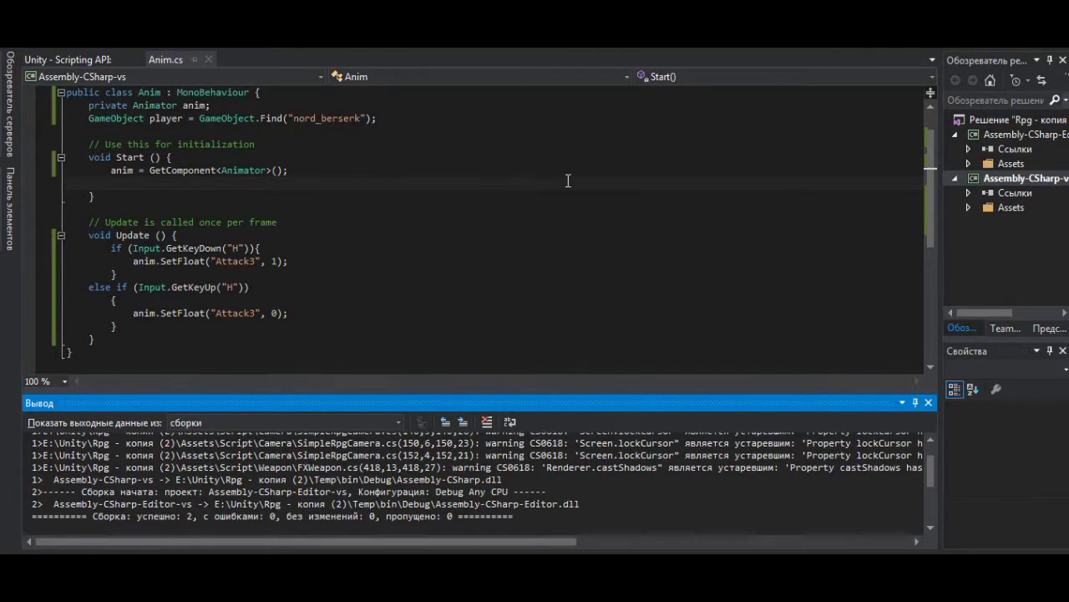
- Switch to Unity and attach the Anim script to the nord_berserk object
key(alt+Tab)
click(553, 79)
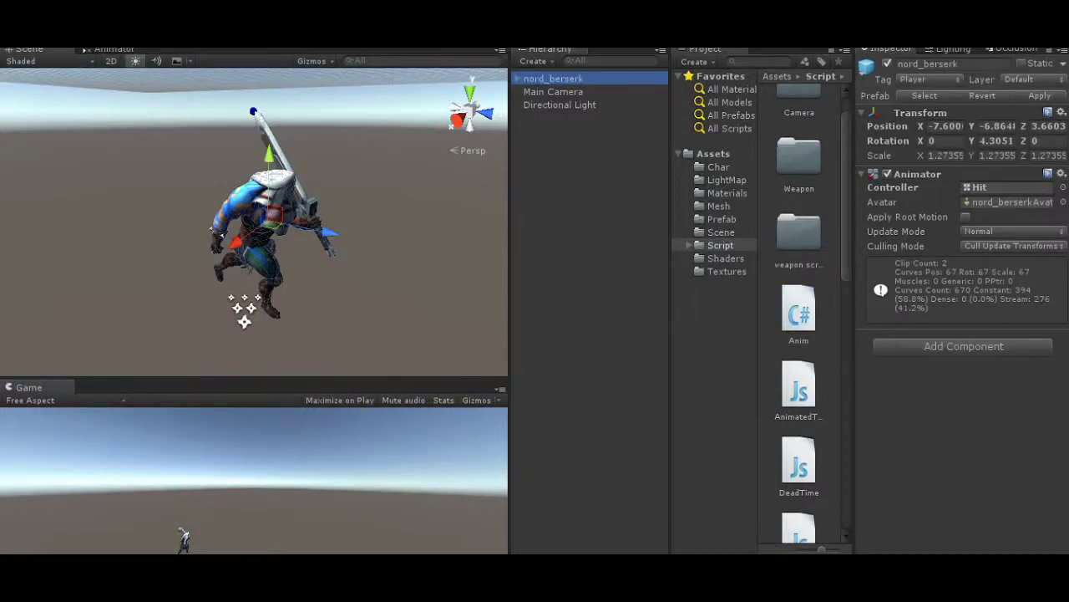
drag(797, 313, 961, 401)
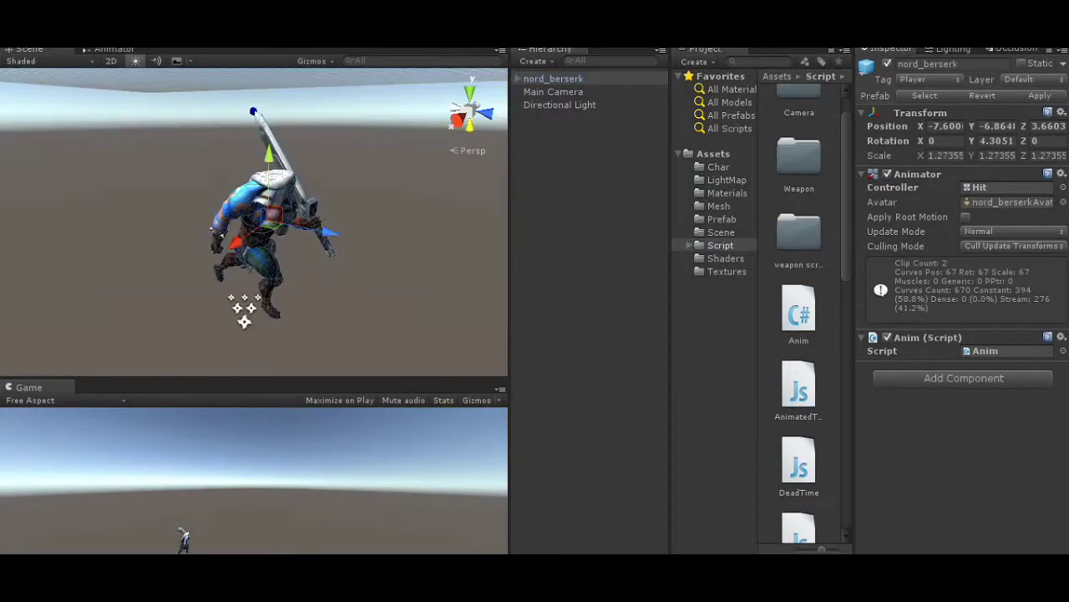
- Move the Main Camera to about X -3.71, Y -5.22, Z 4.8 and rotate it to about -101.66 on Y, facing nord_berserk
click(553, 91)
right_drag(254, 221, 184, 272)
scroll(254, 222, down, 8)
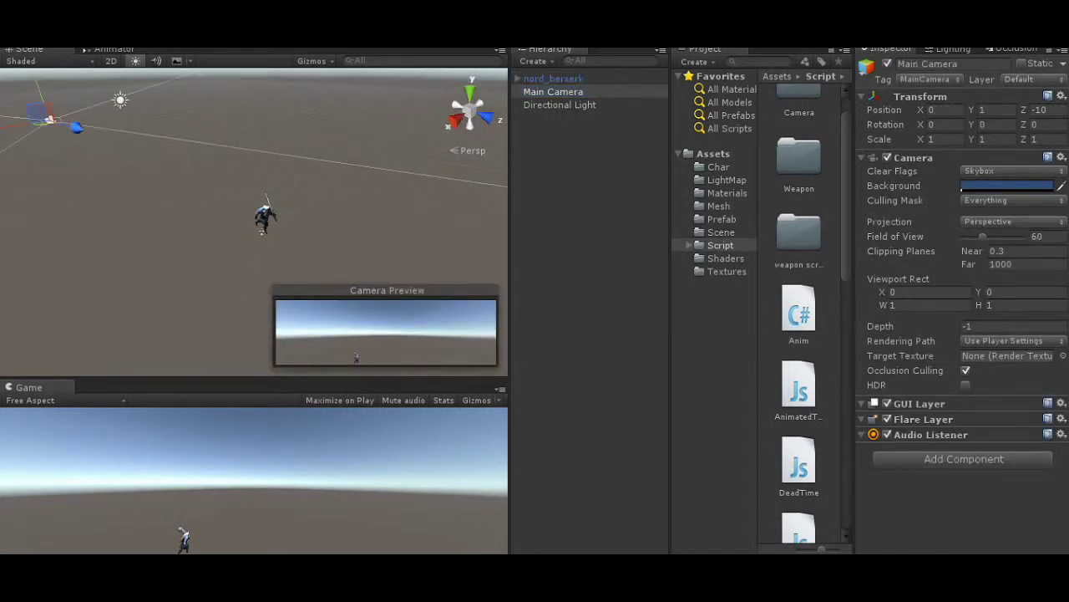
drag(42, 118, 198, 190)
key(e)
drag(171, 216, 259, 292)
key(w)
key(e)
key(w)
drag(231, 214, 269, 208)
drag(301, 251, 307, 253)
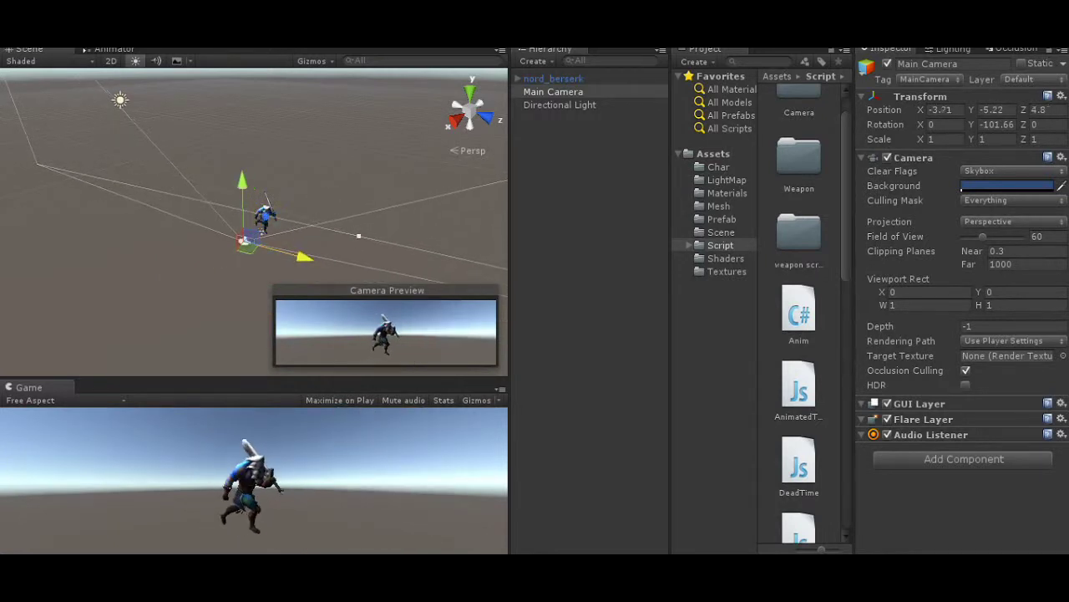
- Enlarge the Game view and set the speed of the Idle state to 1.2 and the Attack3 state to 1.3
drag(251, 378, 251, 220)
click(114, 49)
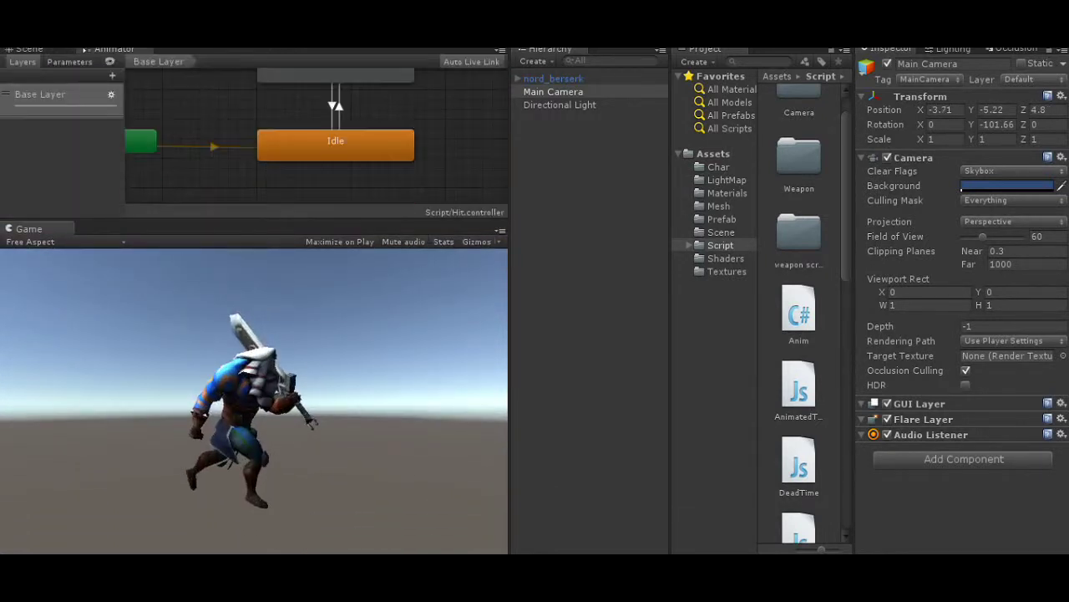
click(69, 61)
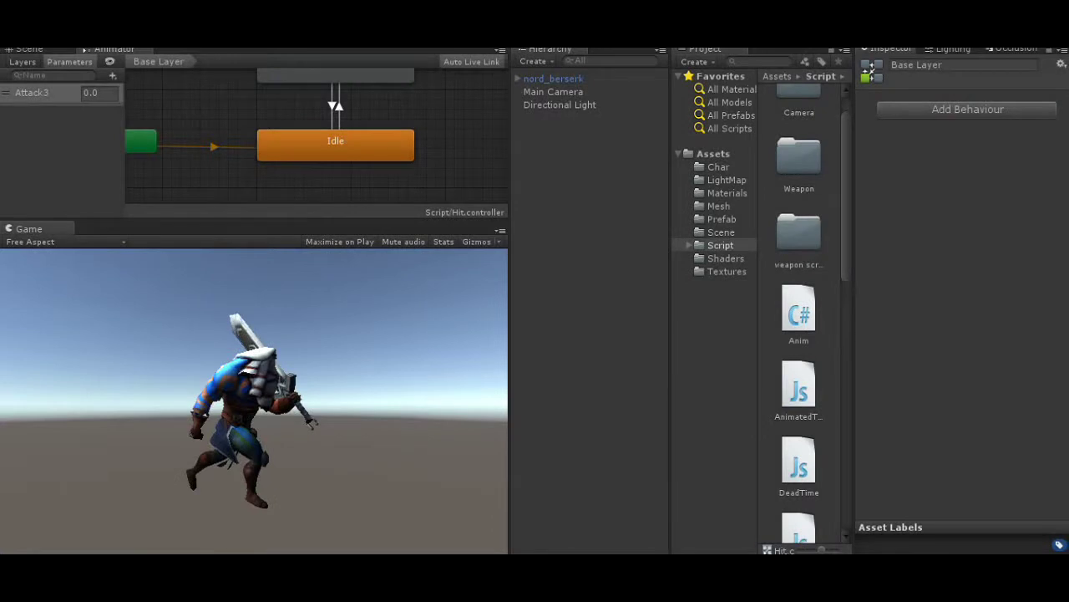
click(335, 144)
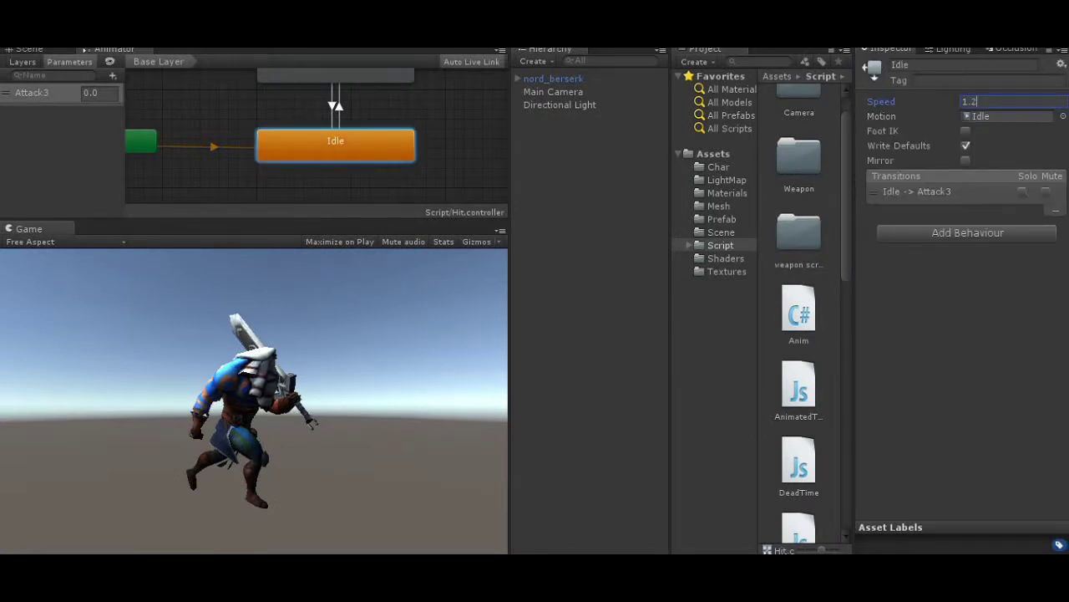
click(335, 75)
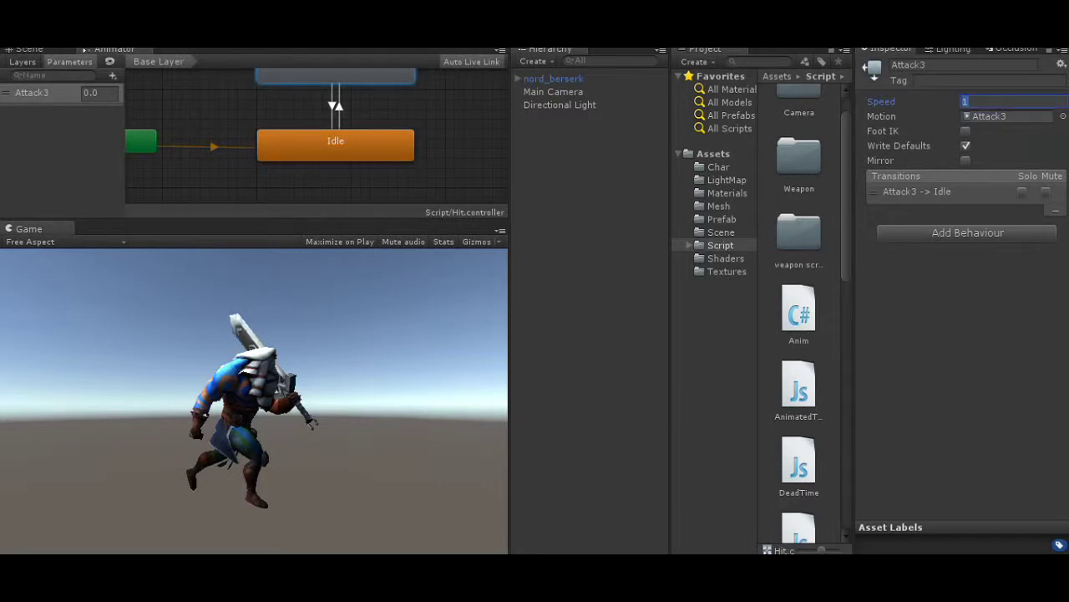
scroll(315, 136, up, 1)
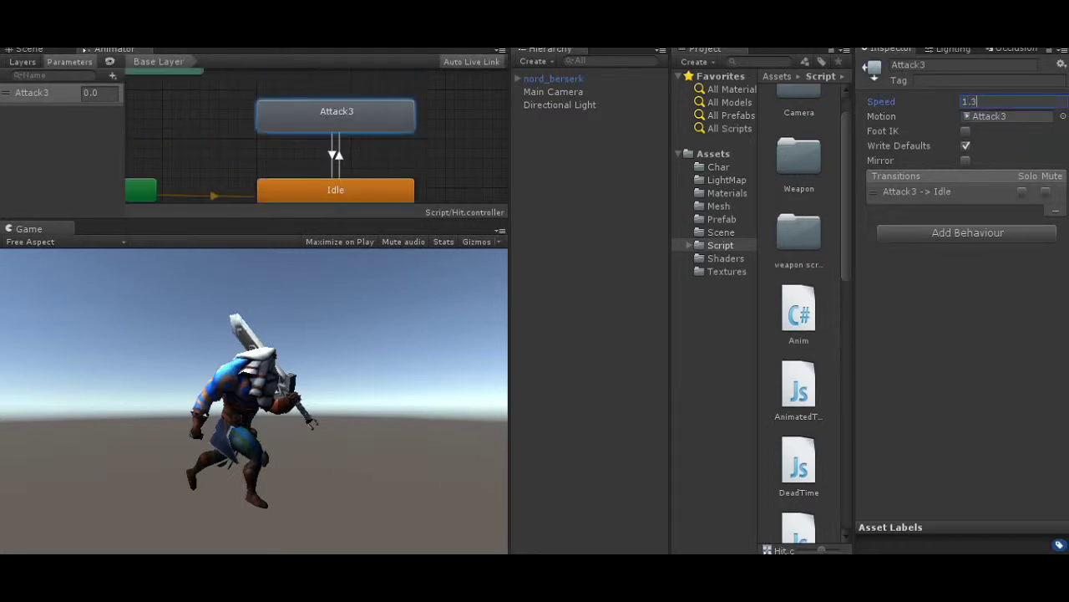
text(1.3)
- Move the Main Camera farther from the character, to about X -0.92, Y -4.41, Z 6.28
click(553, 91)
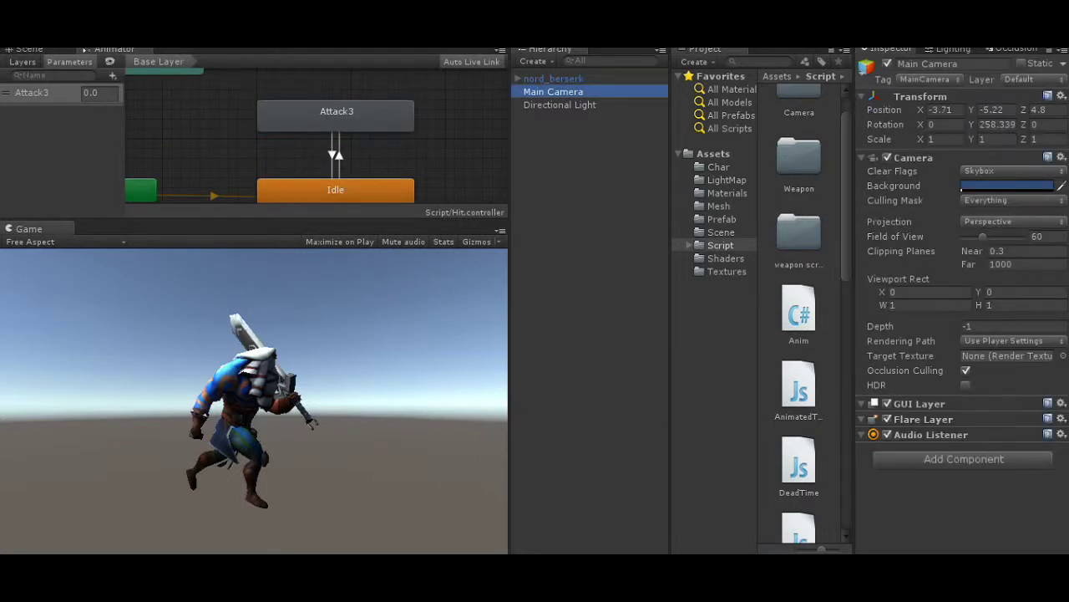
key(ctrl+1)
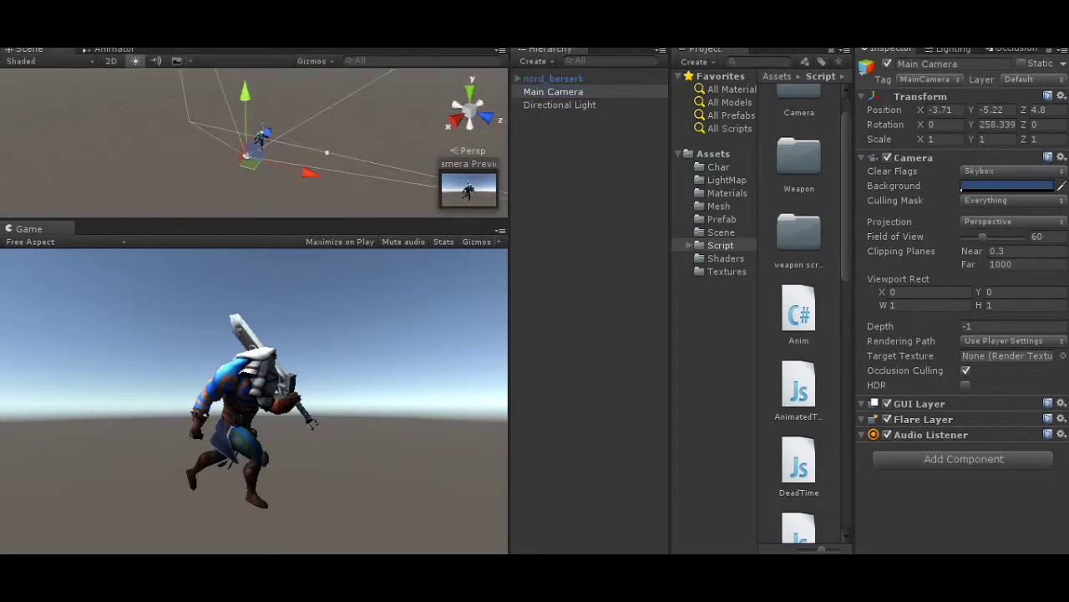
drag(267, 133, 248, 154)
drag(291, 196, 301, 200)
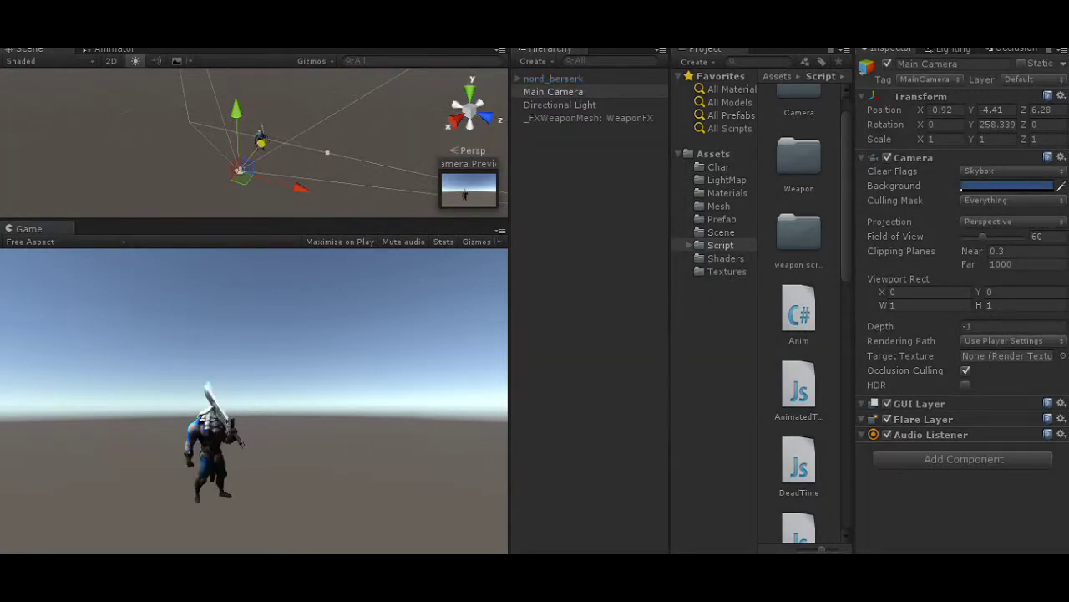
- End the play test and replace the scene's nord_berserk with the nord_berserk prefab from the Prefab folder
click(83, 48)
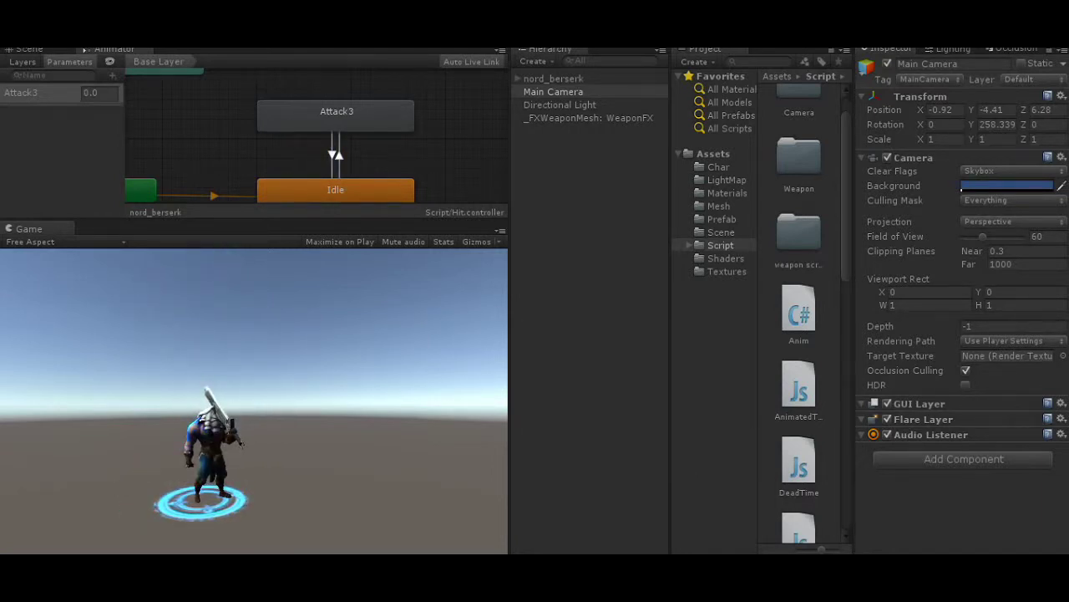
key(ctrl+1)
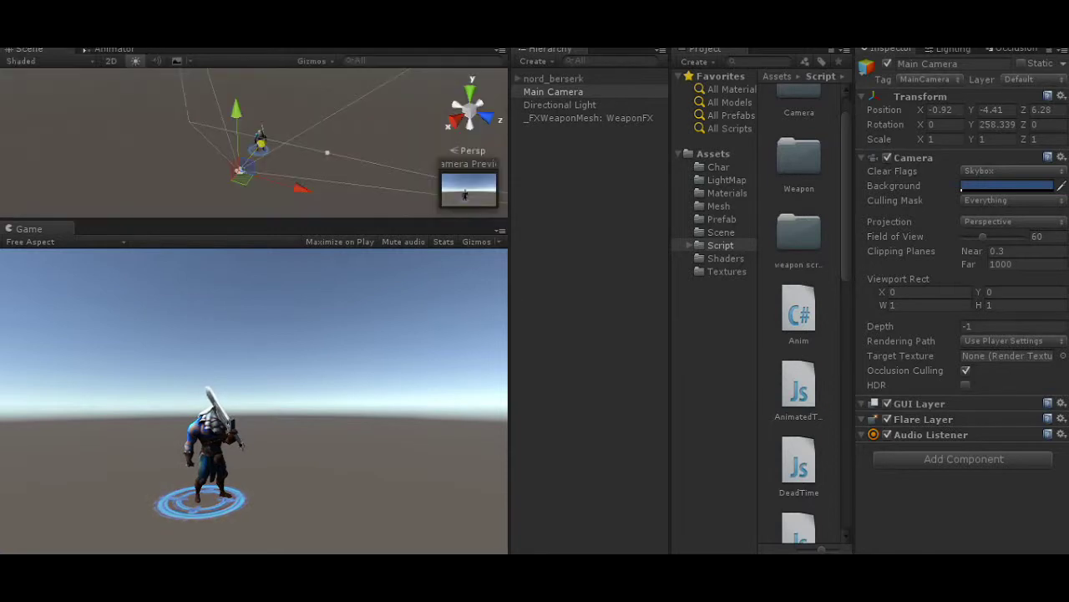
click(553, 79)
key(ctrl+p)
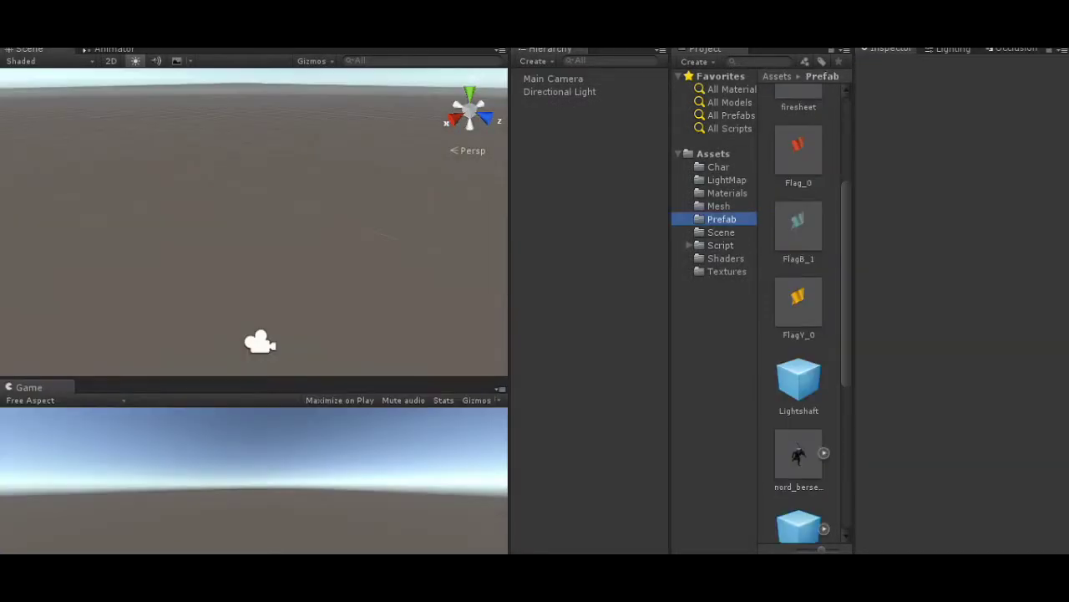
drag(799, 455, 275, 274)
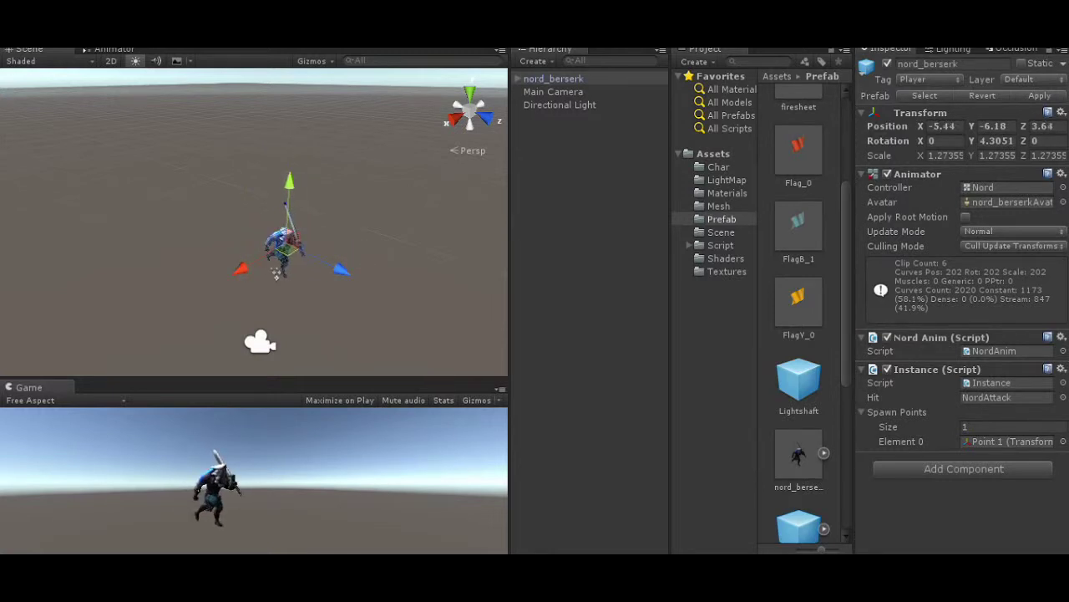
- Show the Nord controller's state graph in the Animator and enlarge the Game view
click(114, 48)
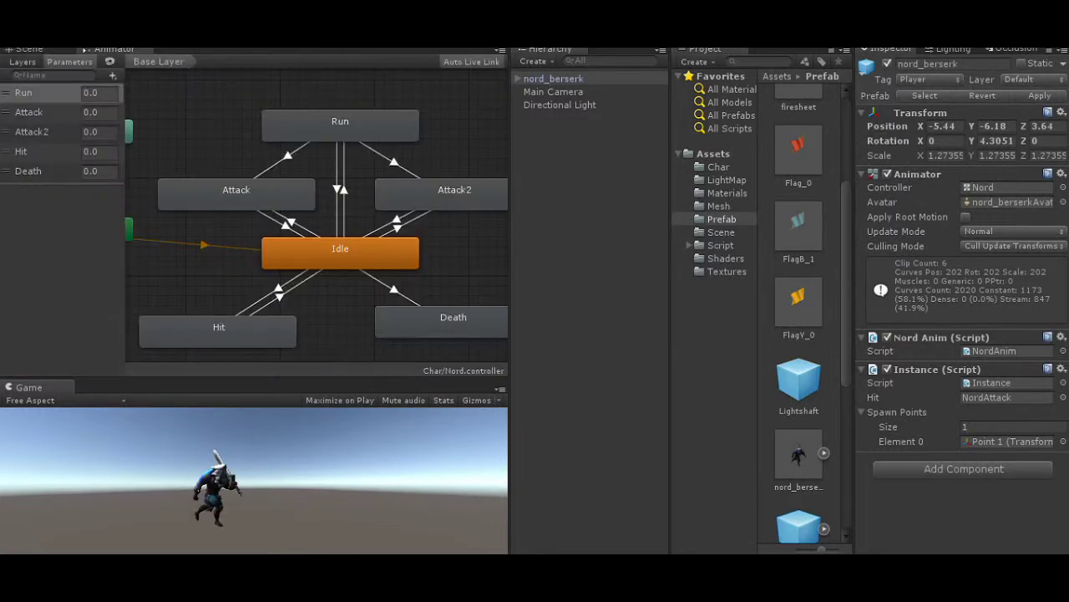
drag(254, 378, 251, 339)
scroll(317, 194, up, 2)
scroll(317, 194, down, 3)
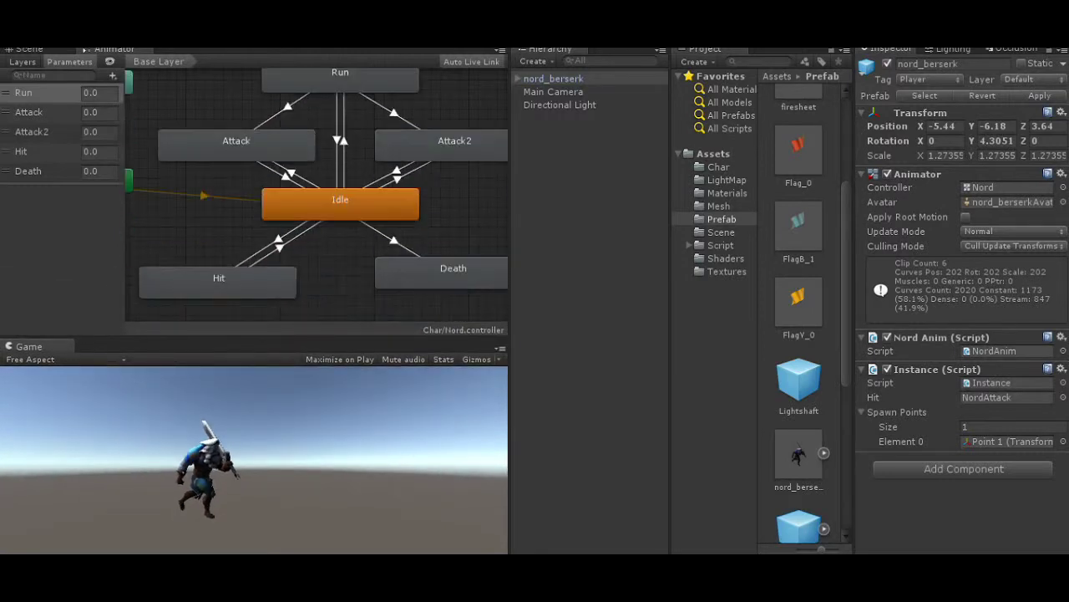
drag(250, 339, 251, 289)
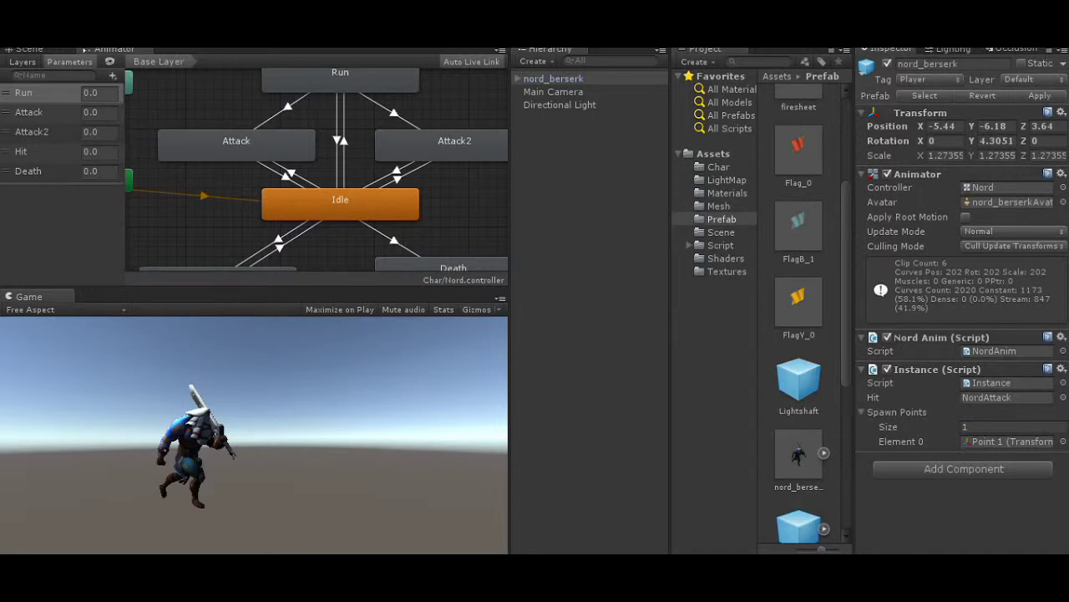
- Move nord_berserk to about X -6.62, Y -7.07, Z 1.9 and return to the Animator graph
key(ctrl+1)
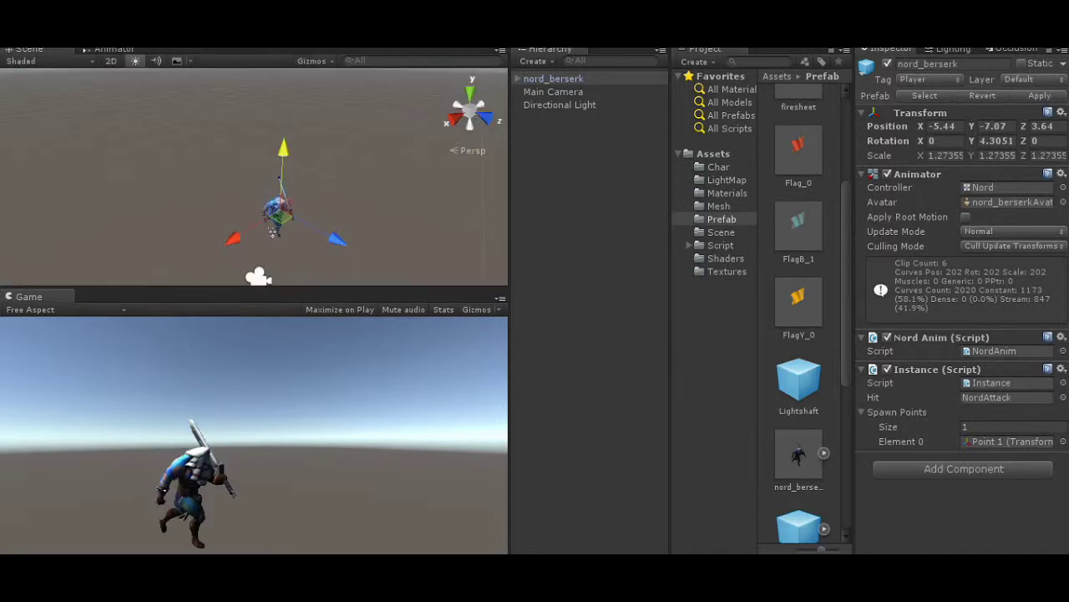
drag(338, 239, 307, 218)
mouse_move(205, 217)
mouse_down()
mouse_move(231, 208)
mouse_move(217, 215)
mouse_up()
key(ctrl+Tab)
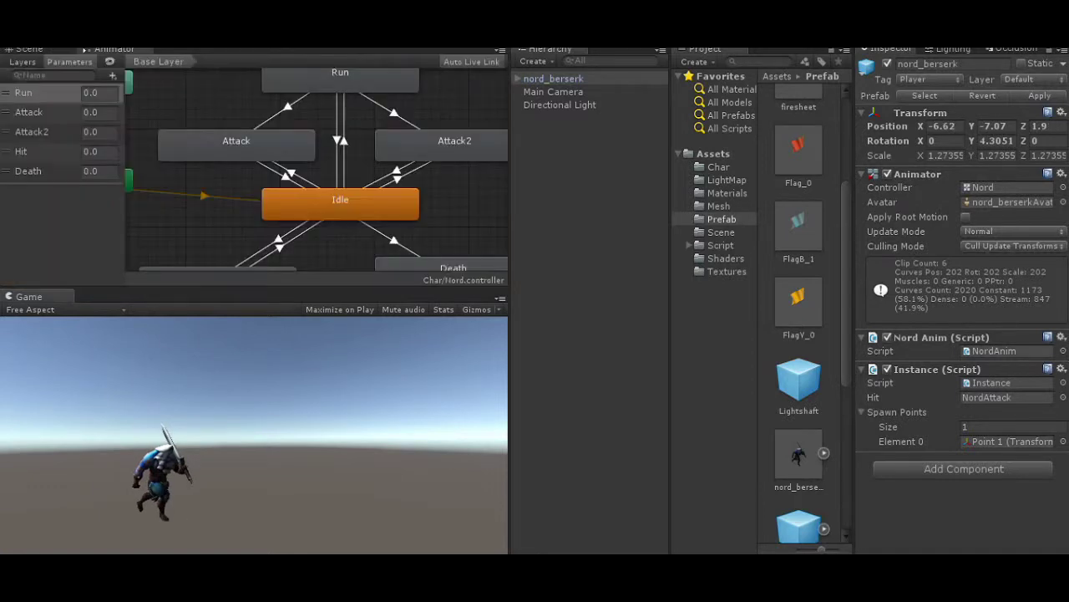
- Start the play test and trigger the nord_berserk's attack animations
key(ctrl+p)
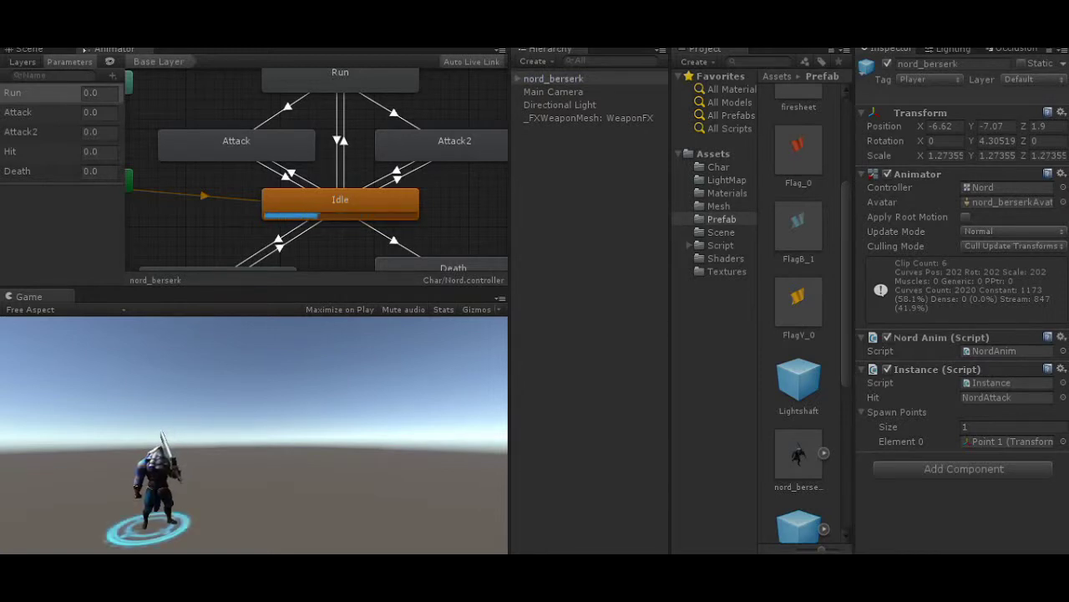
key(2)
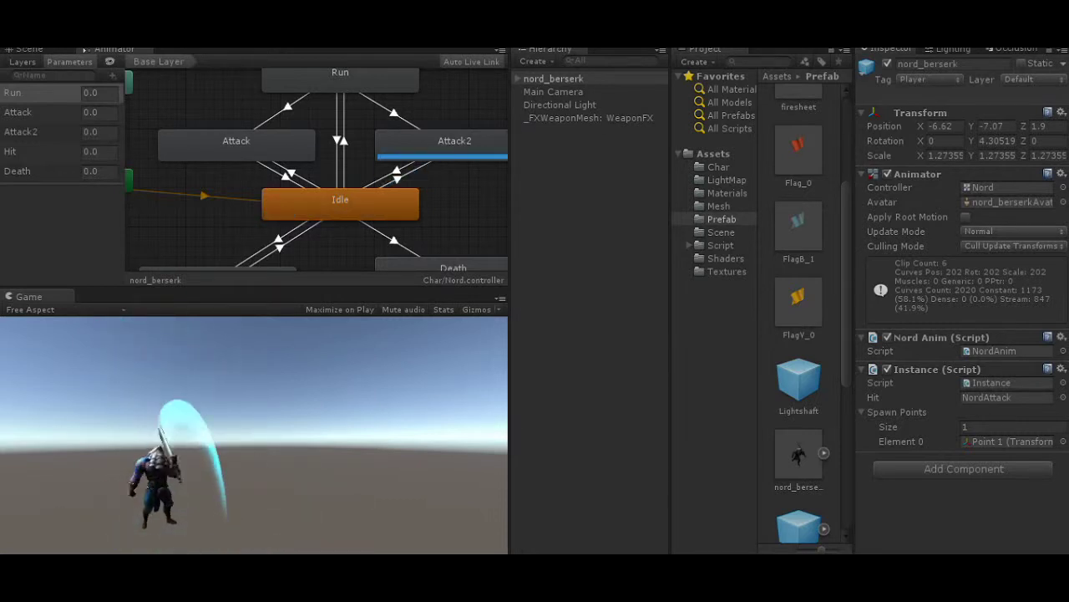
key(1)
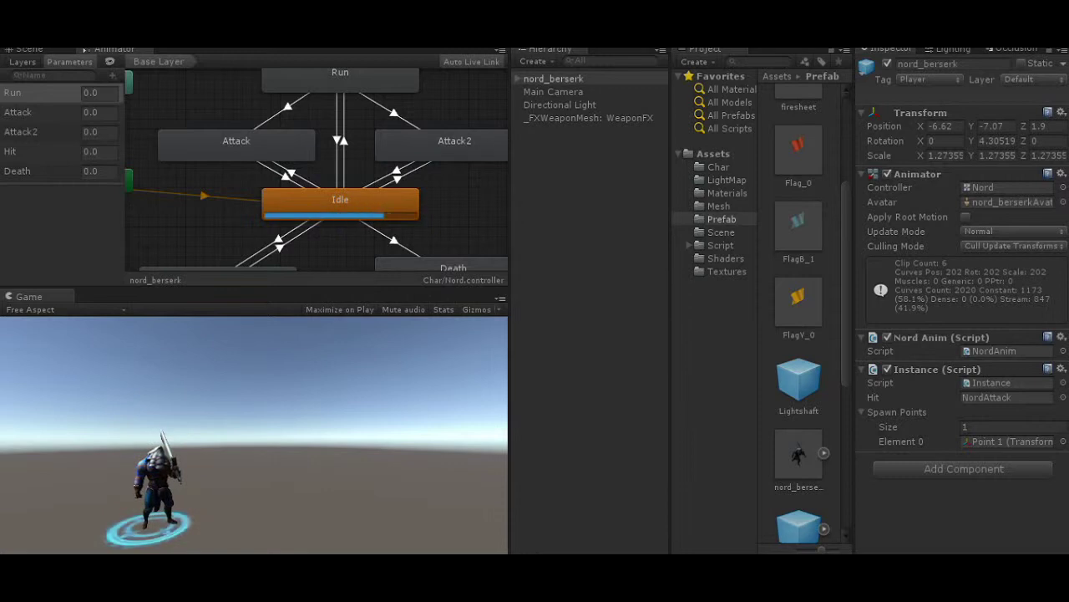
- Test the nord_berserk's Run animation repeatedly while watching the transitions between the Idle and Run states
key(w)
key(w)
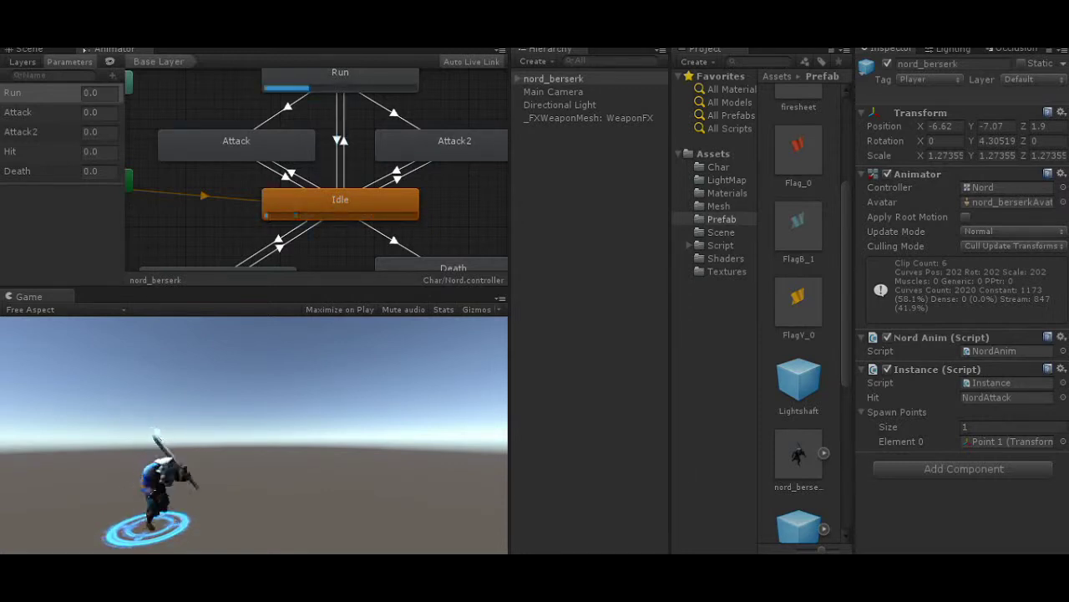
key(w)
key(w)
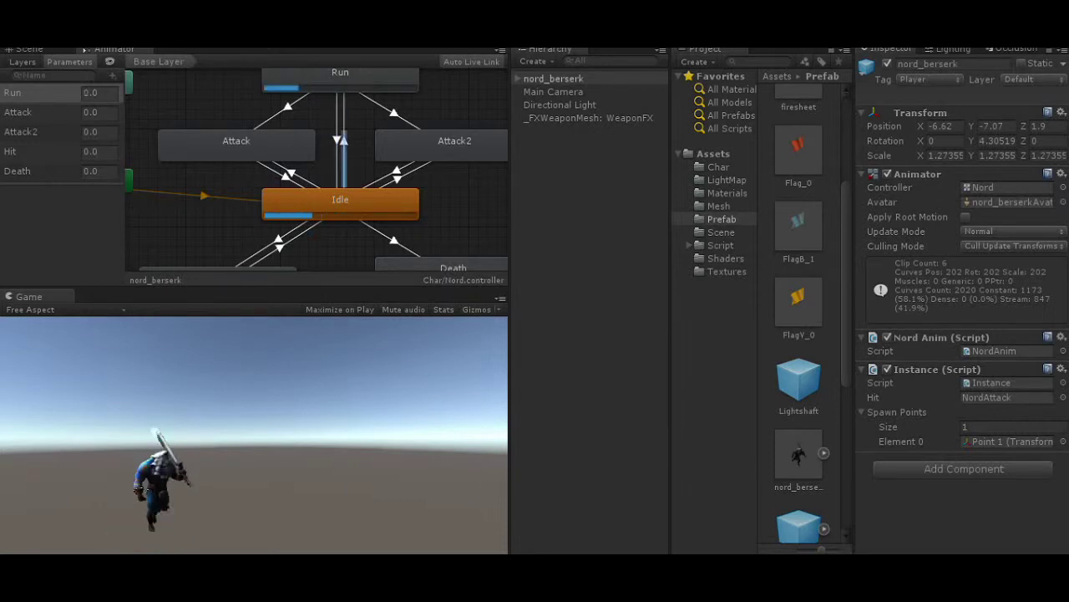
key(w)
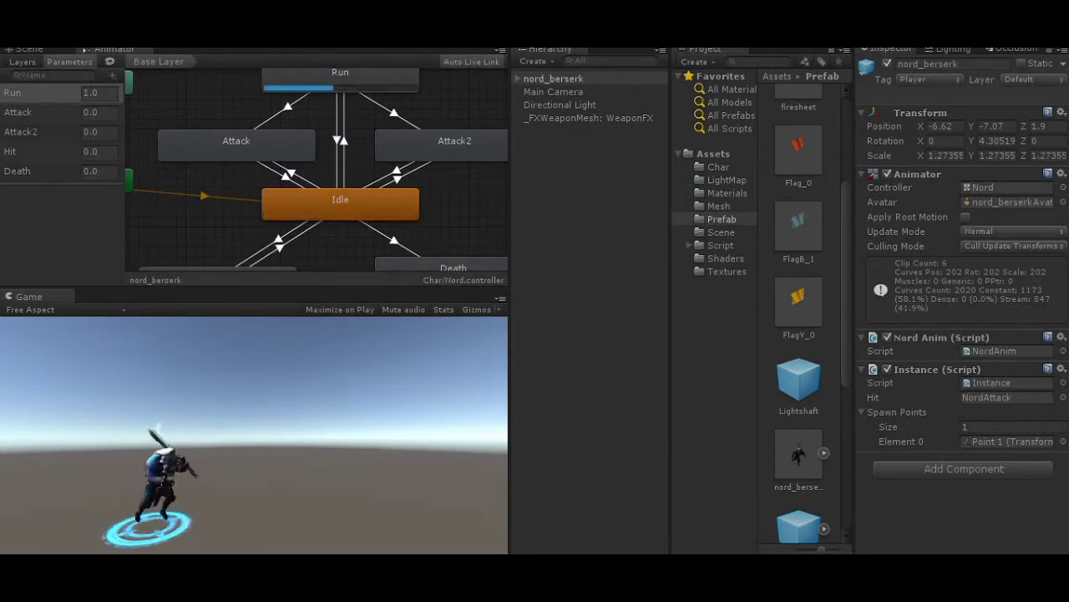
key(w)
key(w)
key(space)
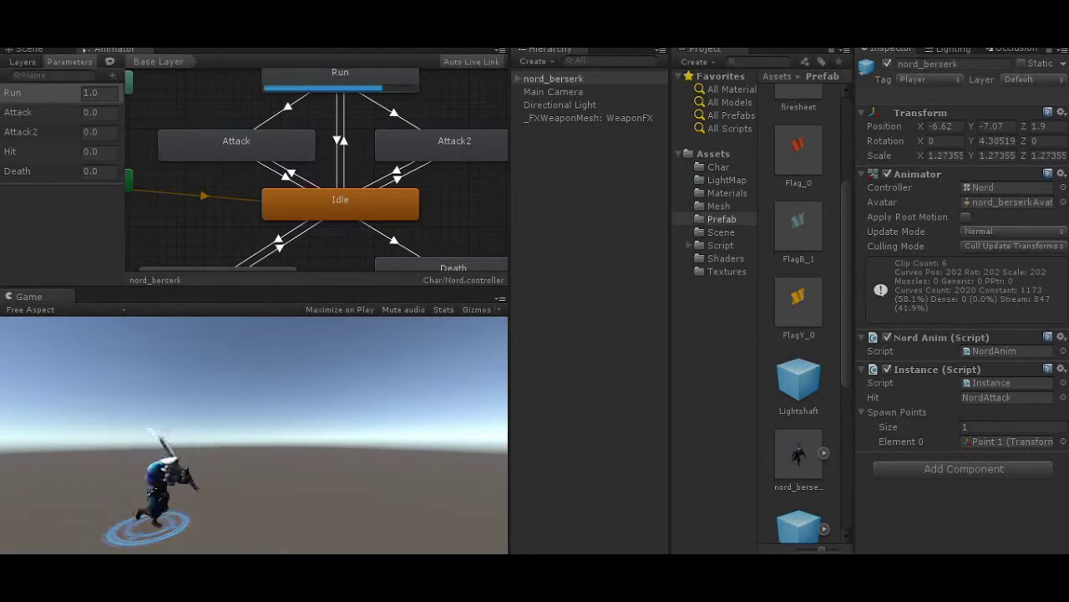
key(space)
key(space)
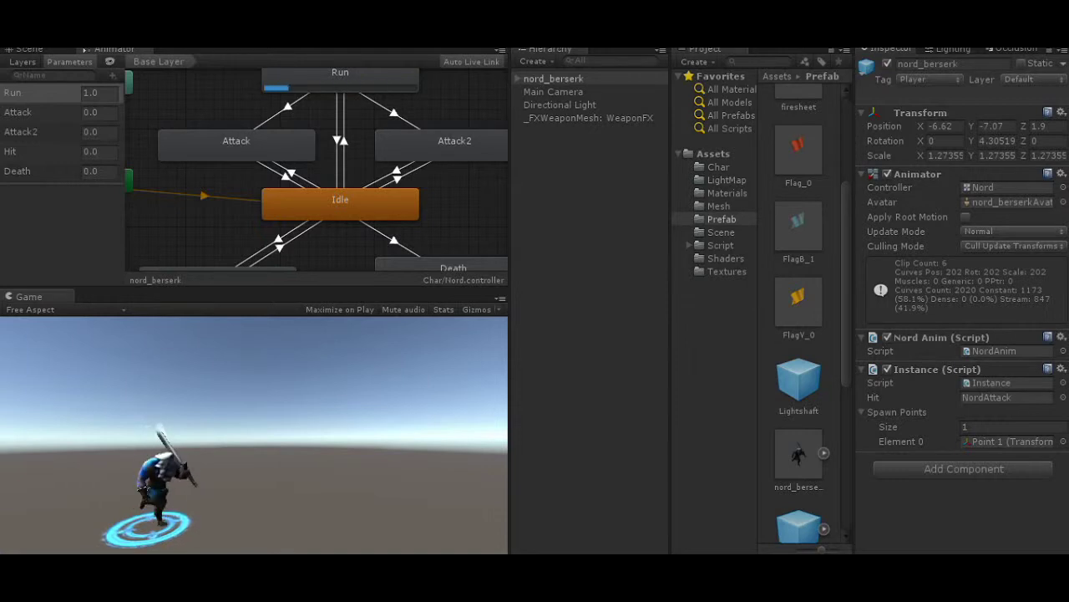
key(space)
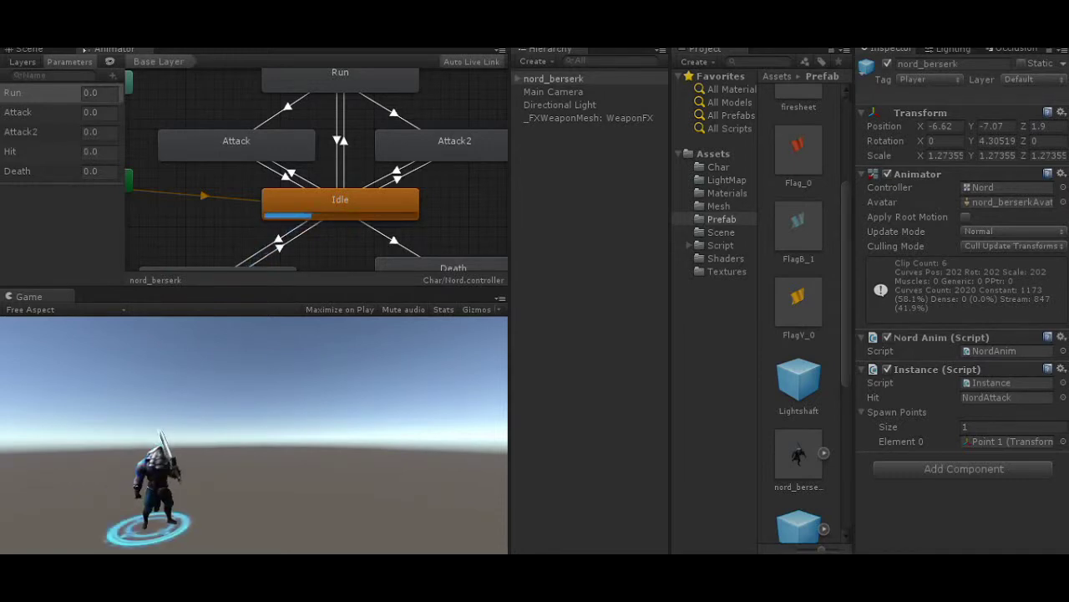
- Examine the Death state in the Animator graph and the resulting character pose in the scene
click(425, 194)
scroll(424, 194, down, 2)
scroll(424, 193, up, 1)
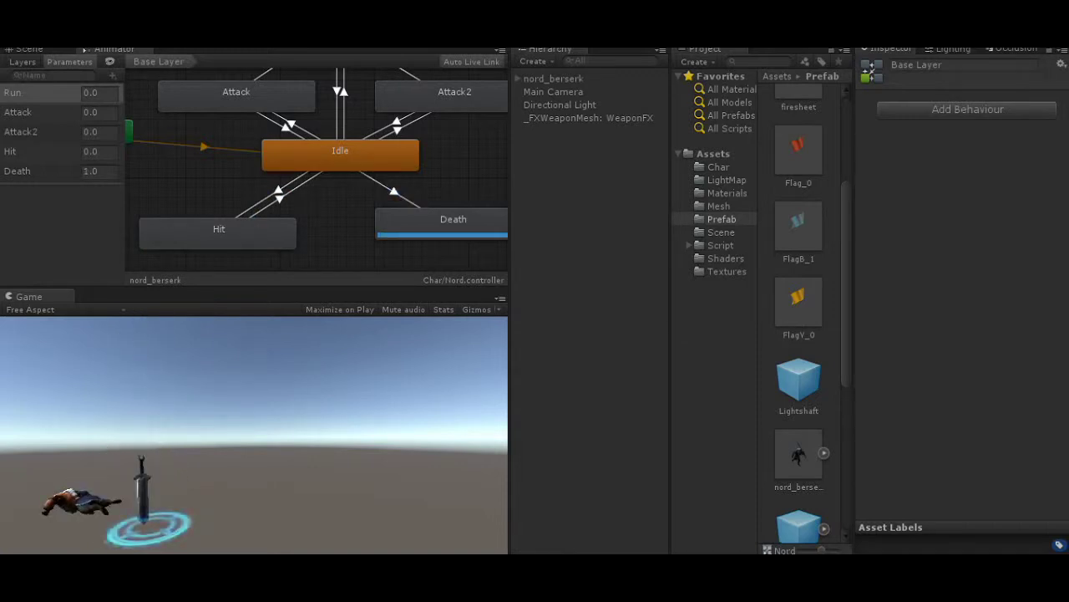
key(ctrl+1)
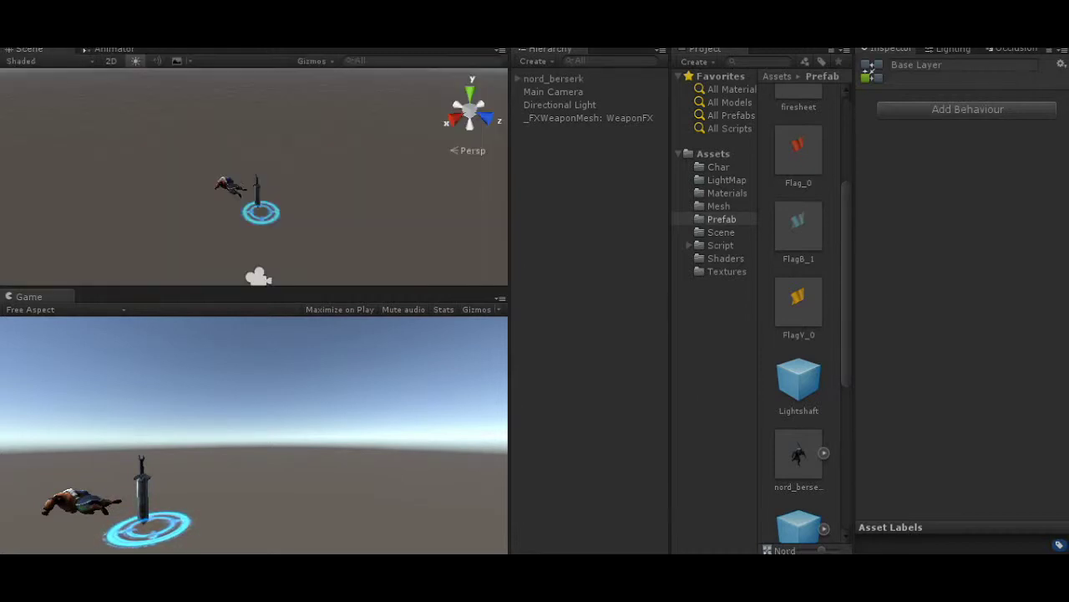
scroll(254, 177, up, 3)
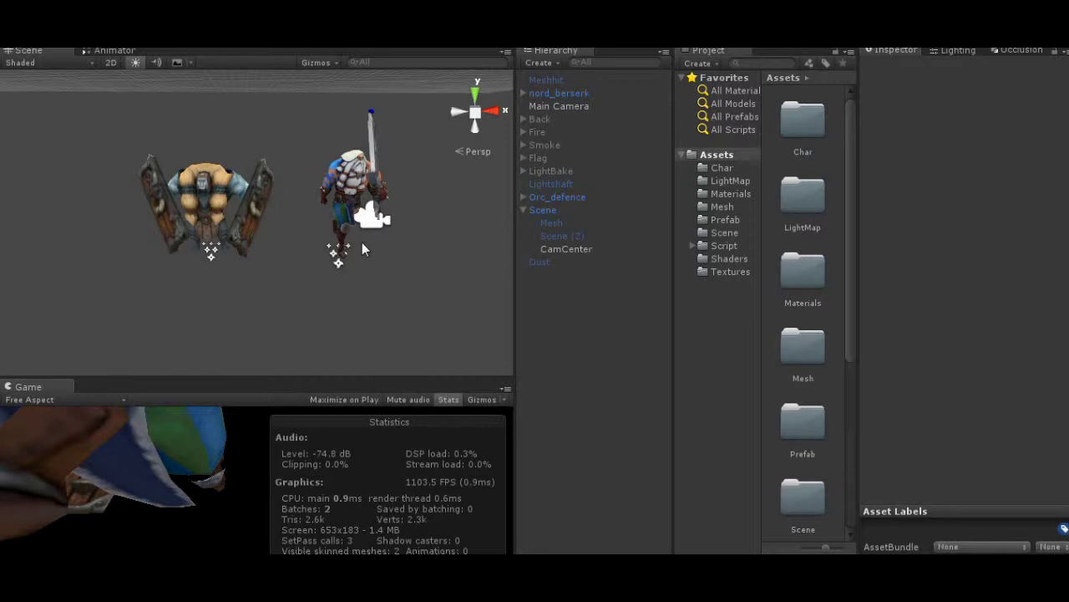
- Expand nord_berserk in the arena scene's hierarchy, select its Aura particle system and frame it in the scene
alt+drag(361, 245, 387, 246)
scroll(386, 246, down, 2)
click(523, 92)
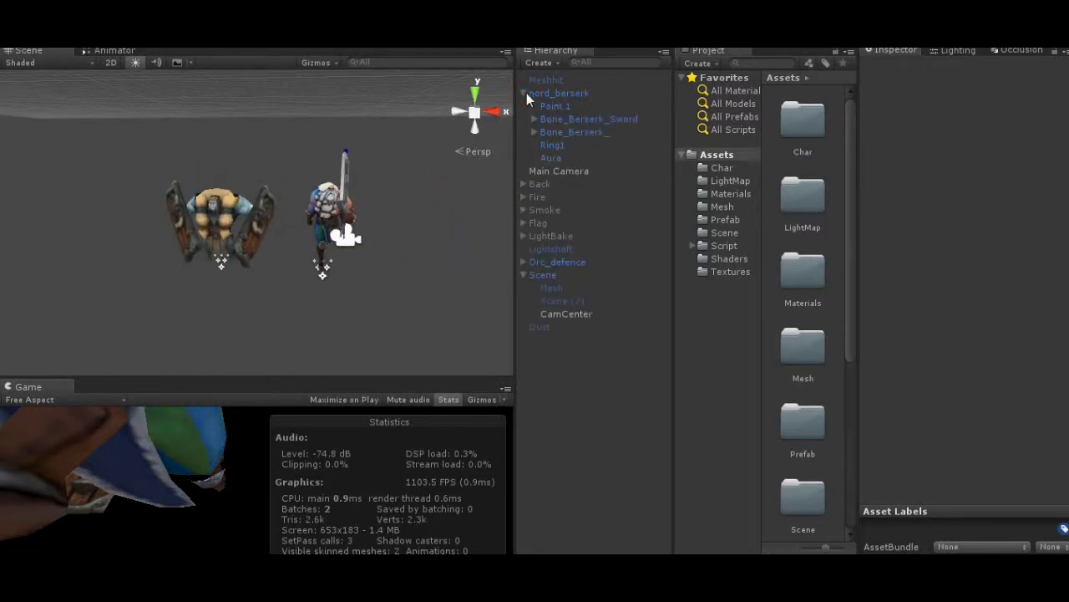
click(551, 157)
key(f)
right_drag(350, 153, 350, 200)
key(s)
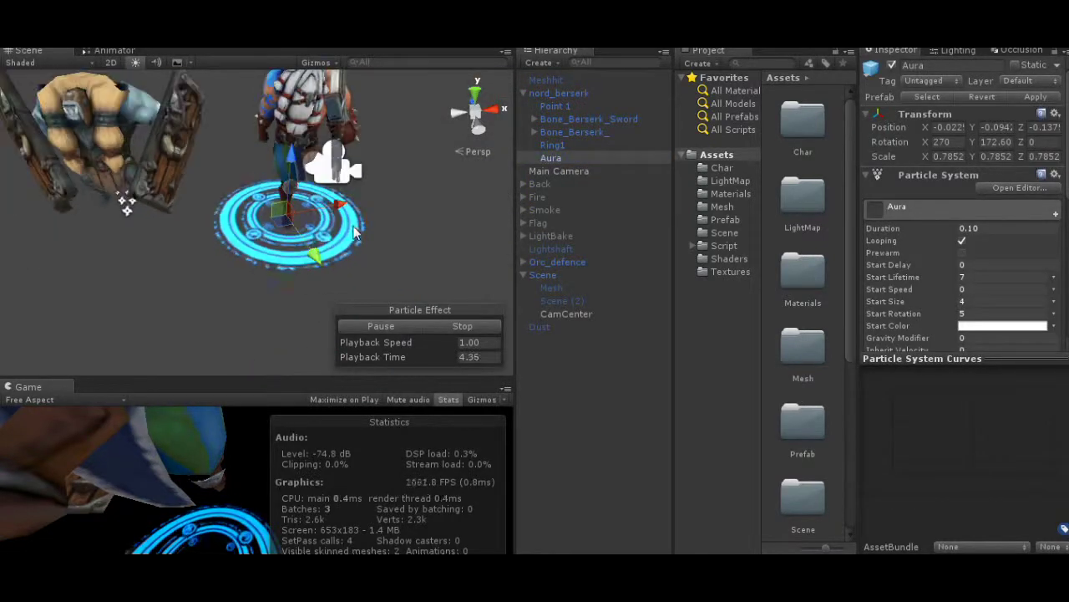
- Review the Aura particle system's settings and modules, and collapse nord_berserk and Orc_defence in the hierarchy
scroll(965, 208, down, 3)
click(977, 289)
scroll(961, 272, down, 8)
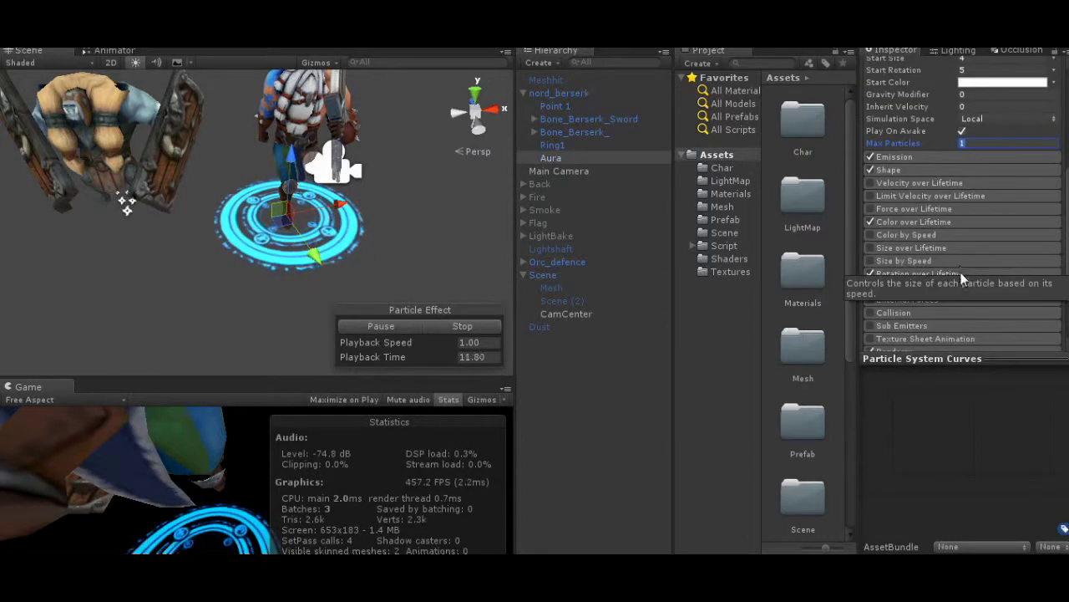
key(s)
right_drag(372, 264, 497, 178)
click(523, 93)
click(523, 197)
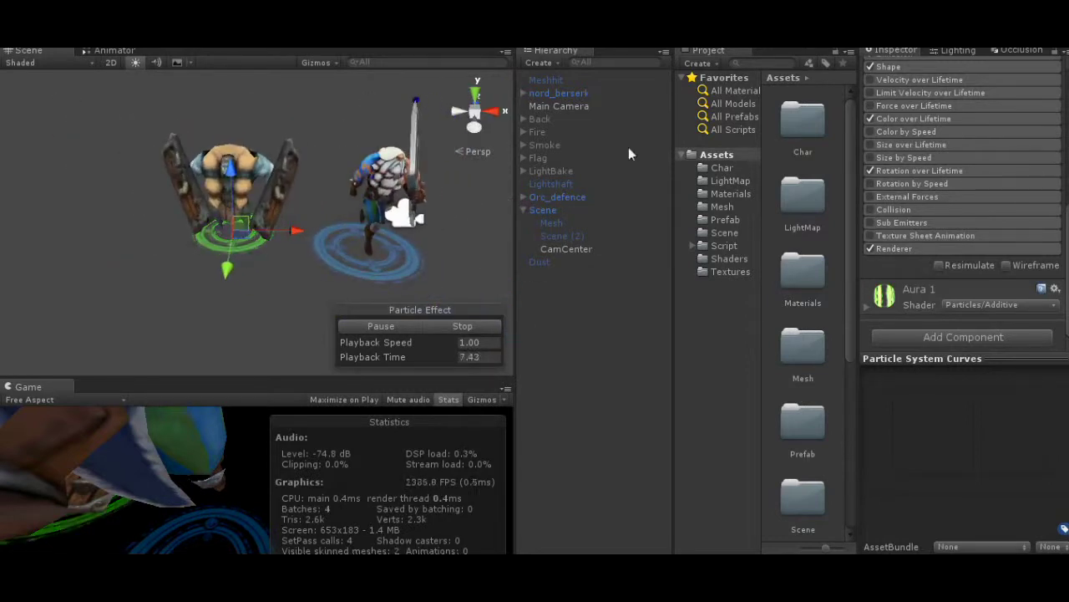
- Activate the arena's lava Mesh and the Scene (2) mesh under the Scene object
click(554, 211)
click(556, 223)
scroll(353, 234, down, 8)
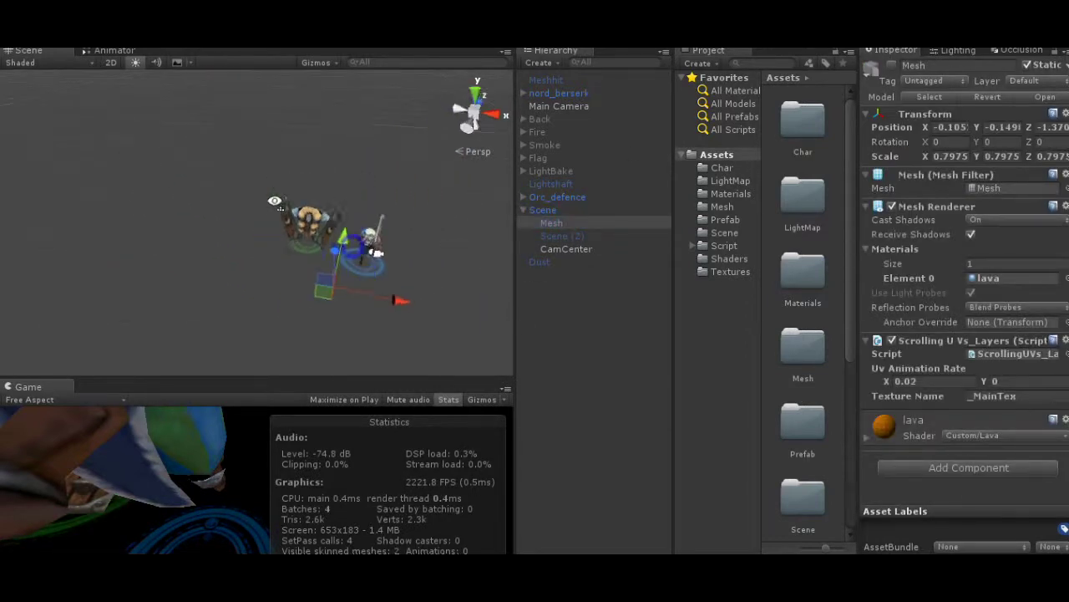
alt+drag(353, 234, 322, 251)
click(892, 66)
click(562, 235)
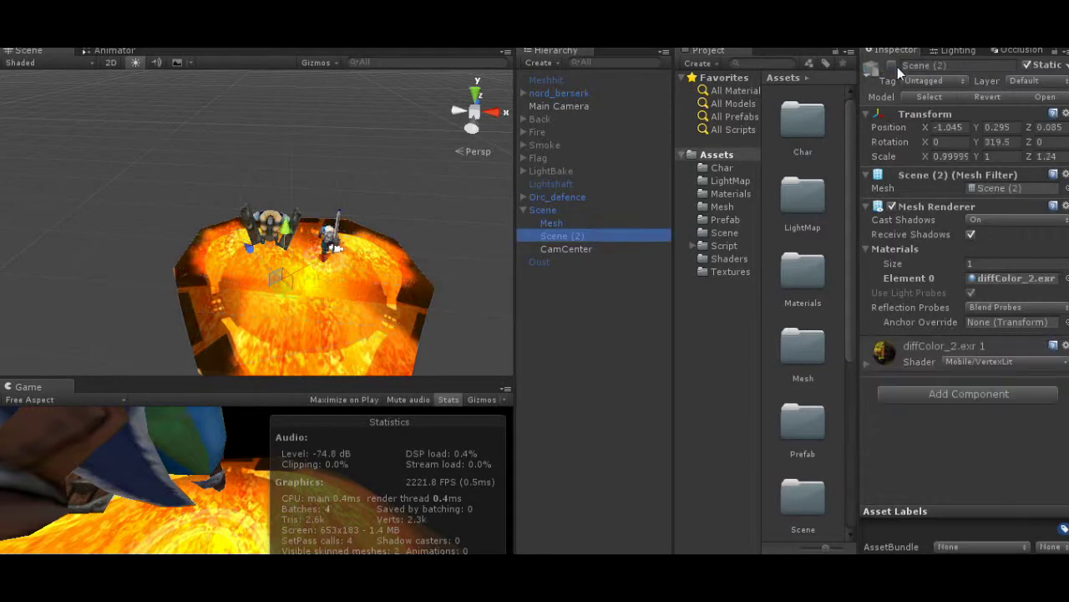
click(890, 65)
- Start the play test, select the lava Mesh and examine its flowing surface beside the wooden platform up close
click(46, 77)
alt+drag(275, 276, 317, 288)
click(317, 287)
key(ctrl+p)
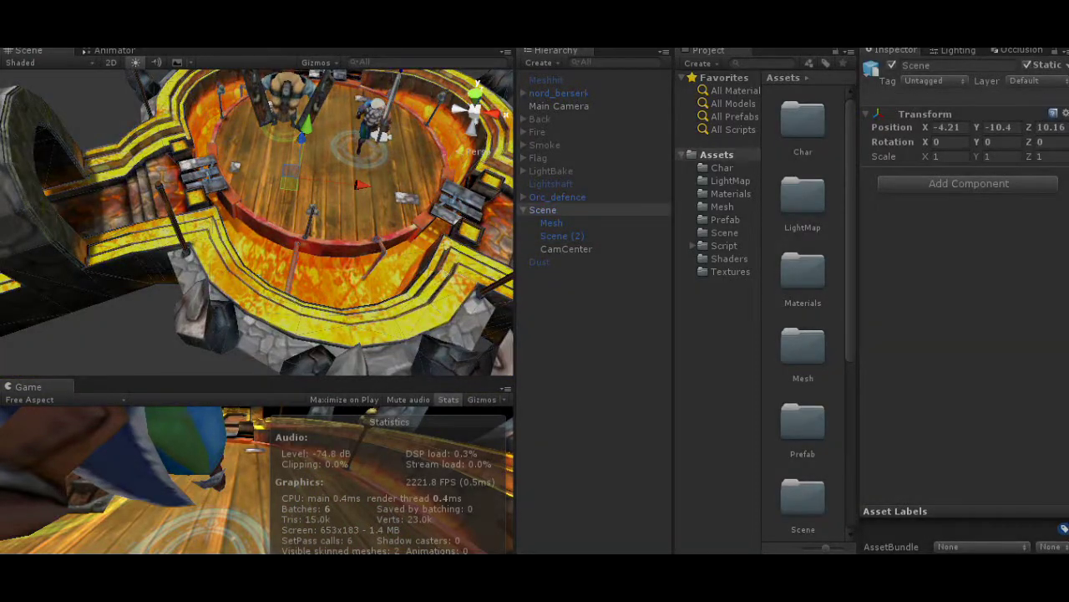
alt+drag(386, 280, 350, 313)
click(564, 223)
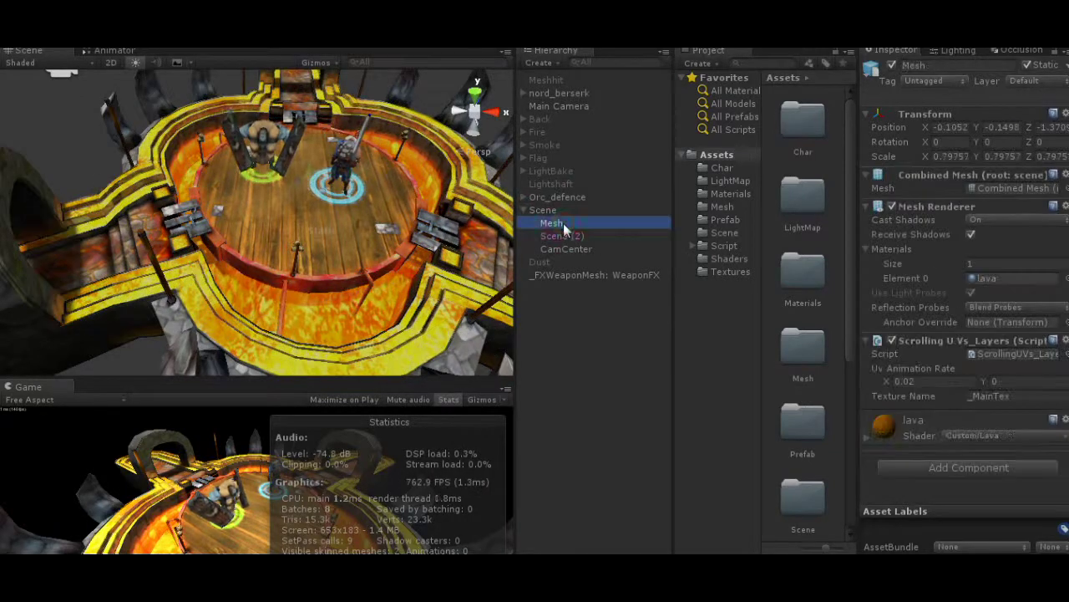
middle_drag(418, 334, 351, 271)
scroll(350, 271, up, 5)
alt+drag(350, 272, 255, 251)
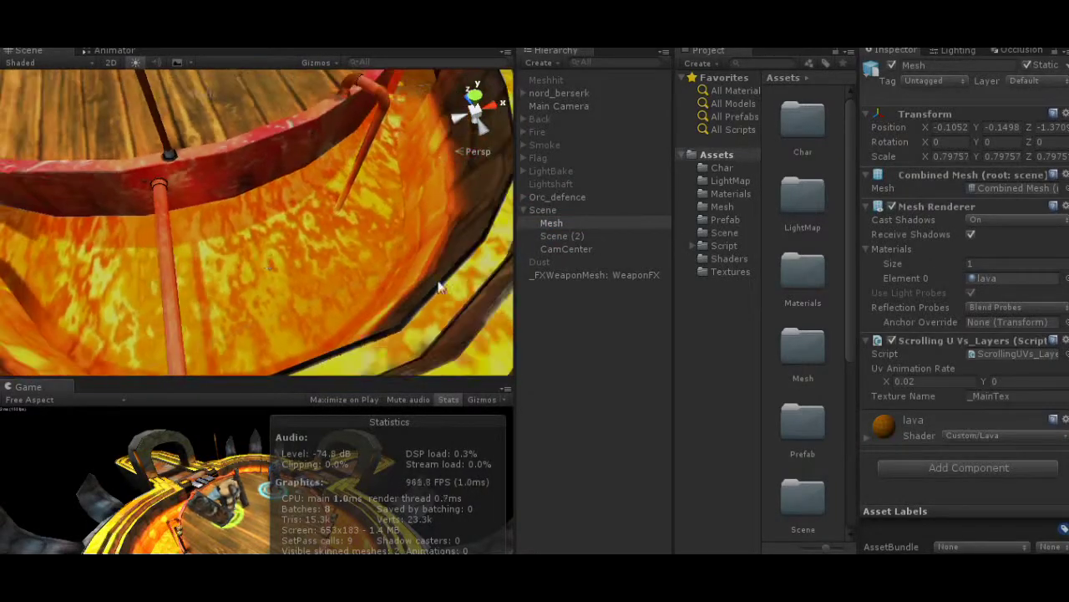
- Expand the lava material's properties and set the scrolling script's X UV animation rate to 0.02
click(950, 382)
click(936, 420)
scroll(940, 410, down, 3)
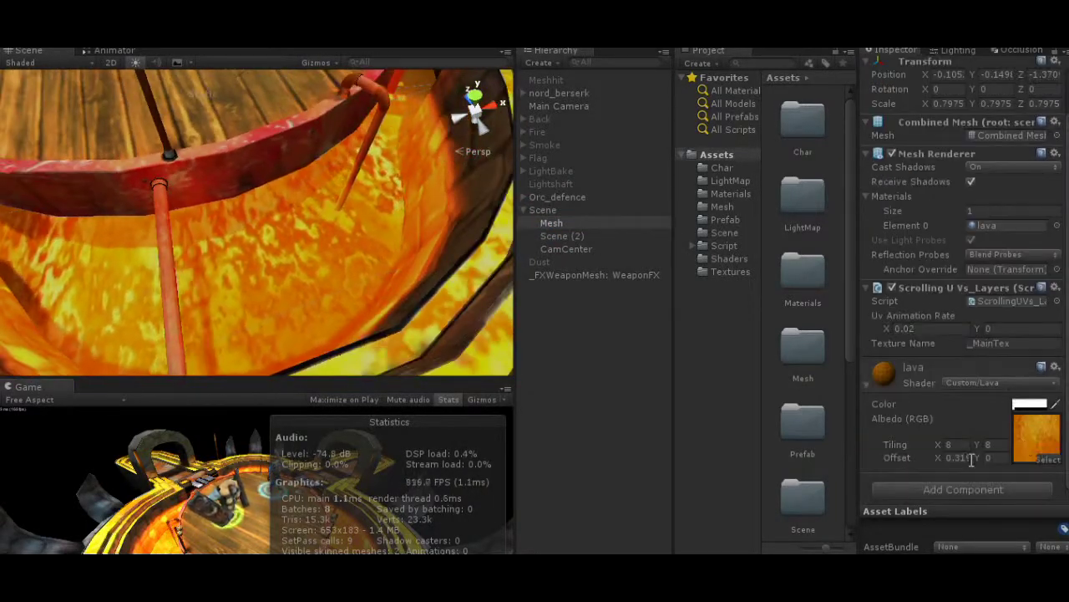
click(923, 329)
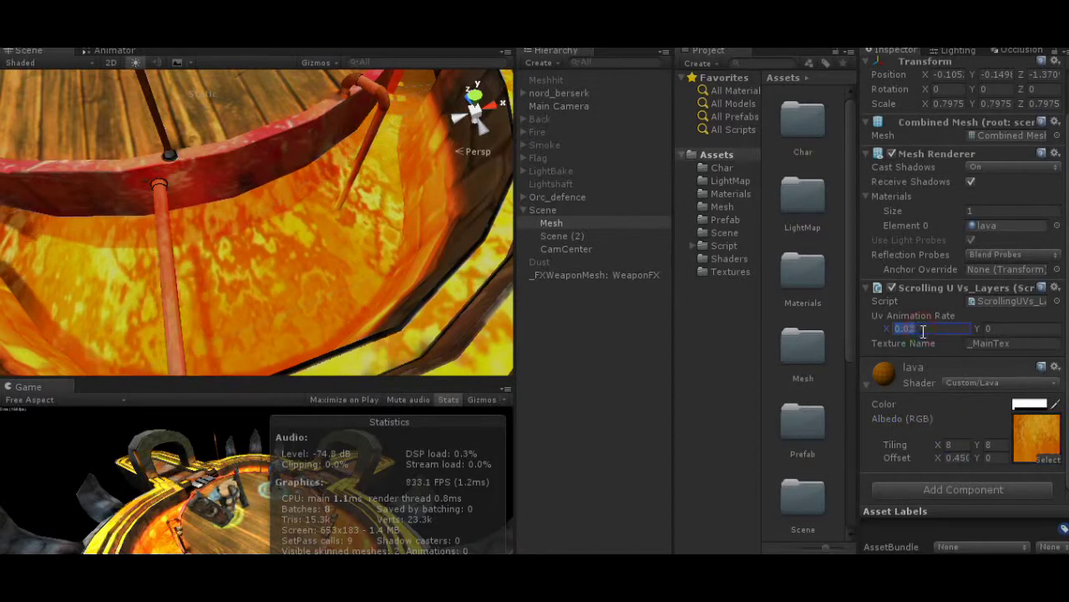
text(0)
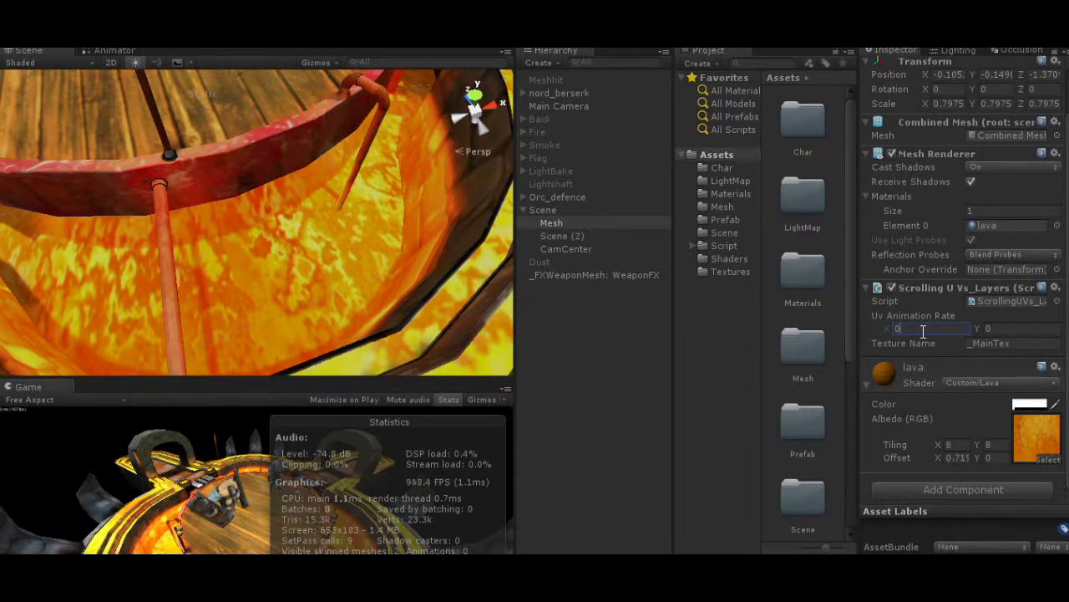
text(.02)
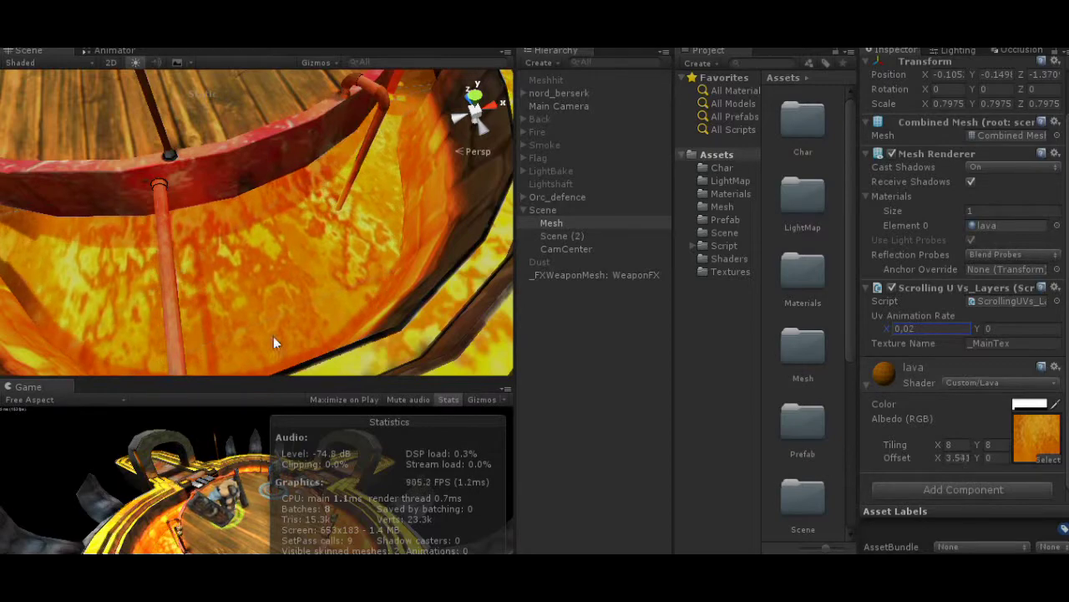
scroll(273, 336, down, 10)
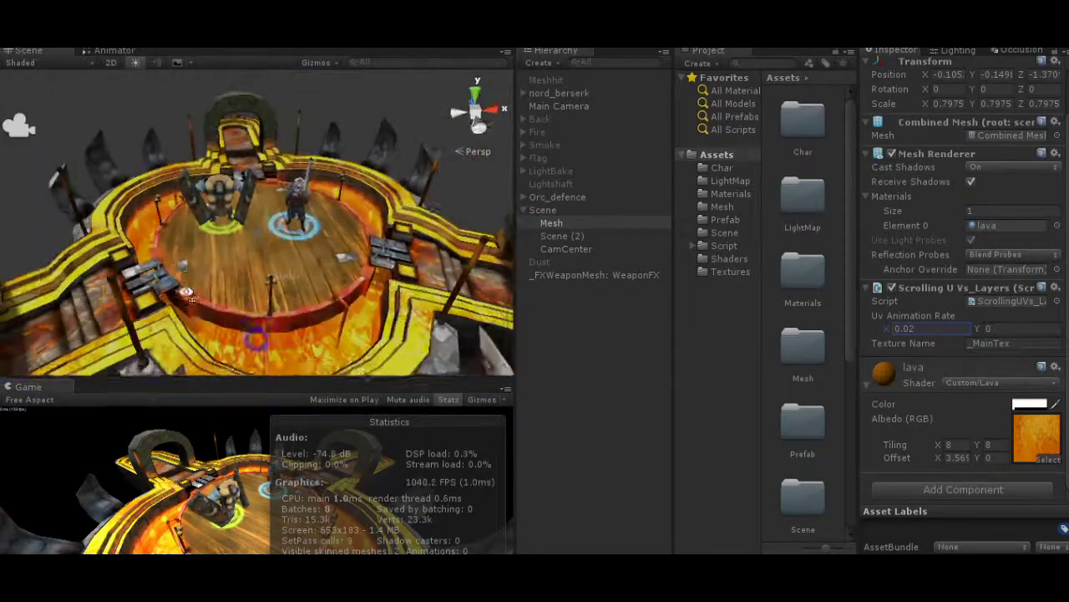
- Examine the material of Scene (2), collapse the Scene object and stop the play test
click(561, 236)
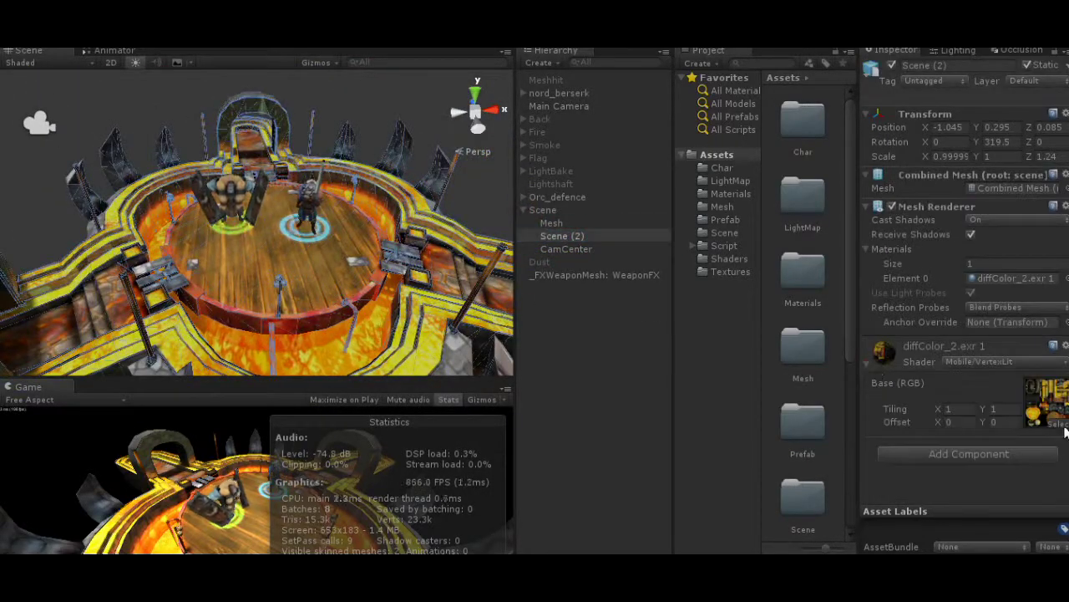
click(523, 210)
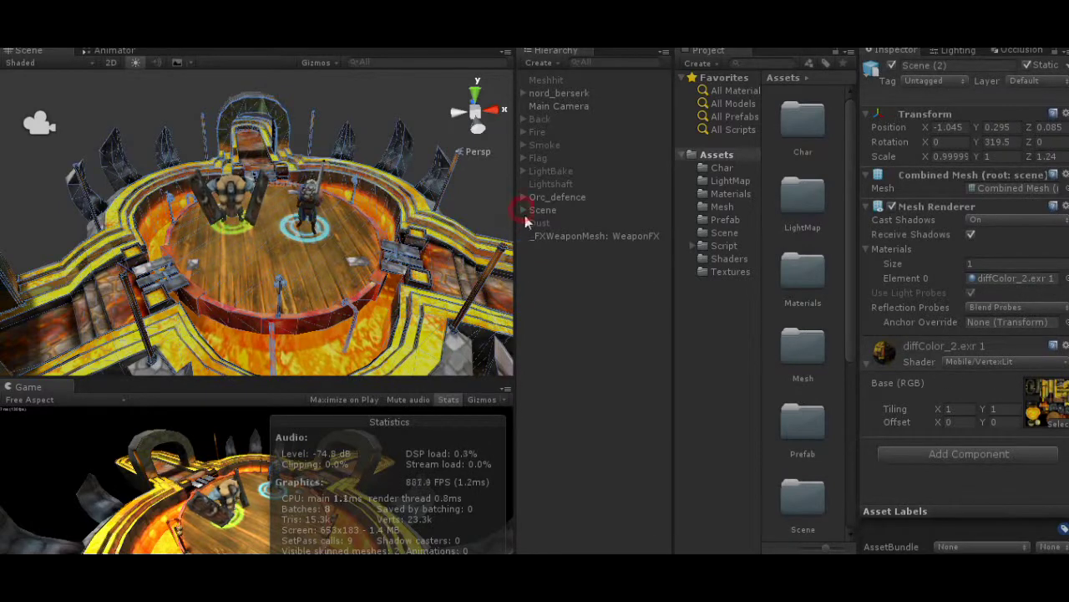
double_click(538, 209)
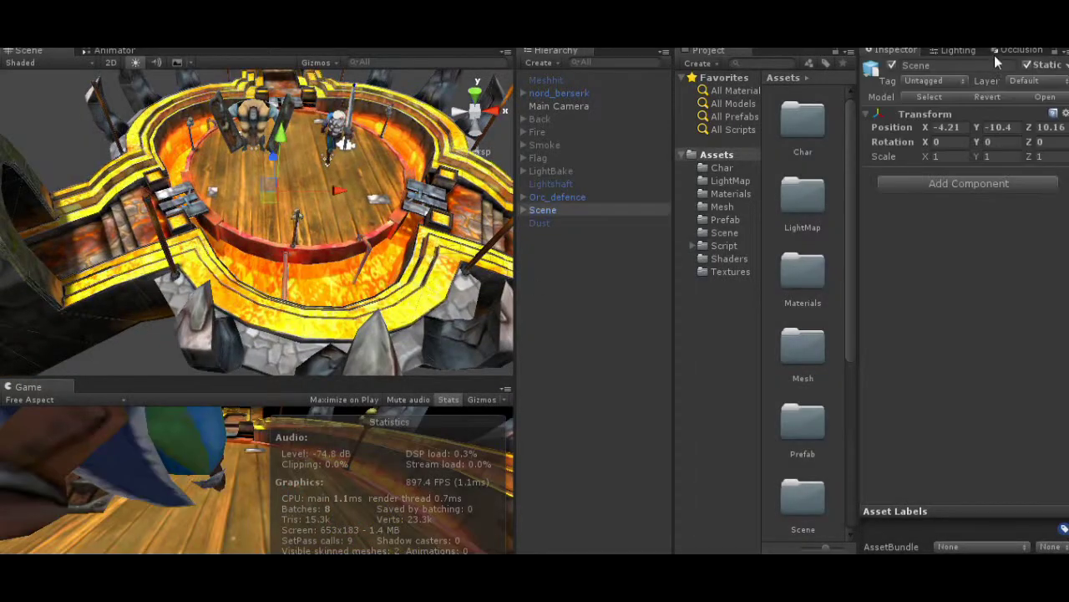
- Set the lightmap snapshot in the lighting settings to None
click(961, 51)
click(1031, 73)
click(1028, 90)
click(1065, 90)
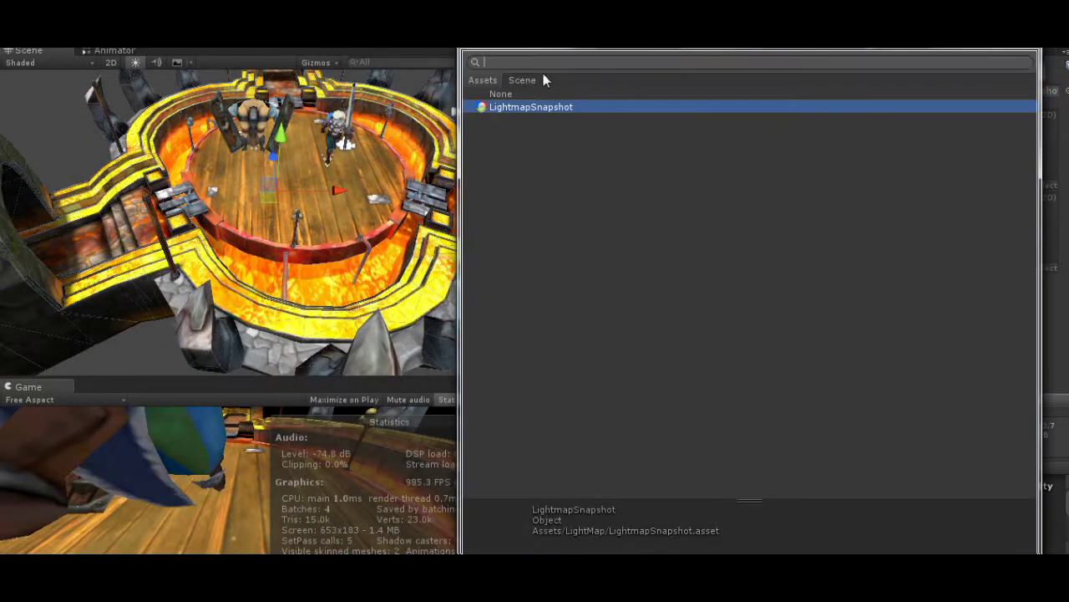
double_click(503, 95)
click(503, 42)
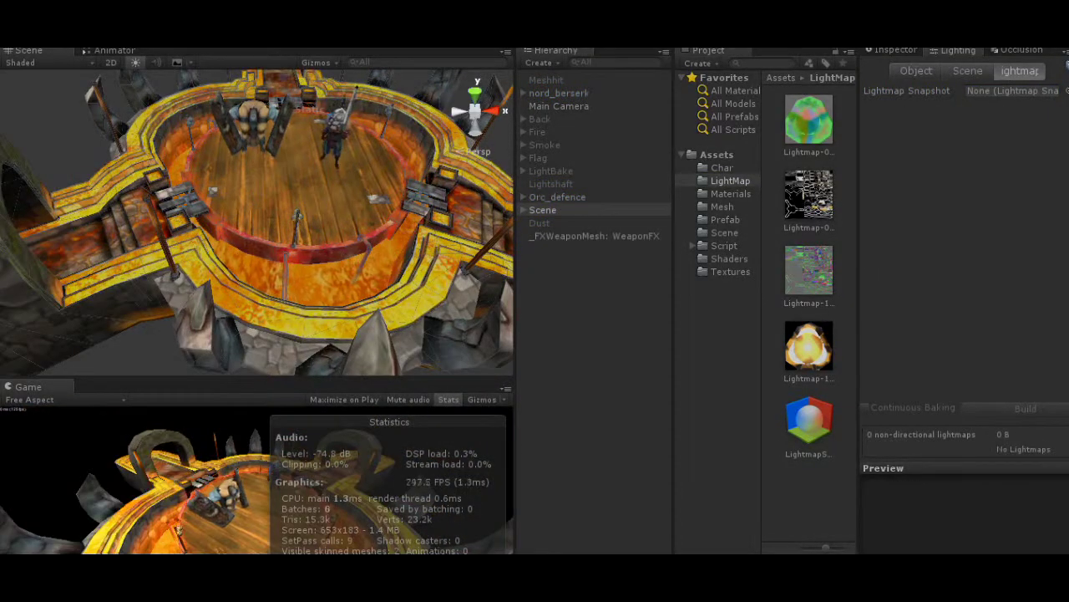
- Select the Scene (2) arena mesh and set its material's base texture to None
click(46, 123)
right_drag(502, 242, 462, 182)
click(462, 182)
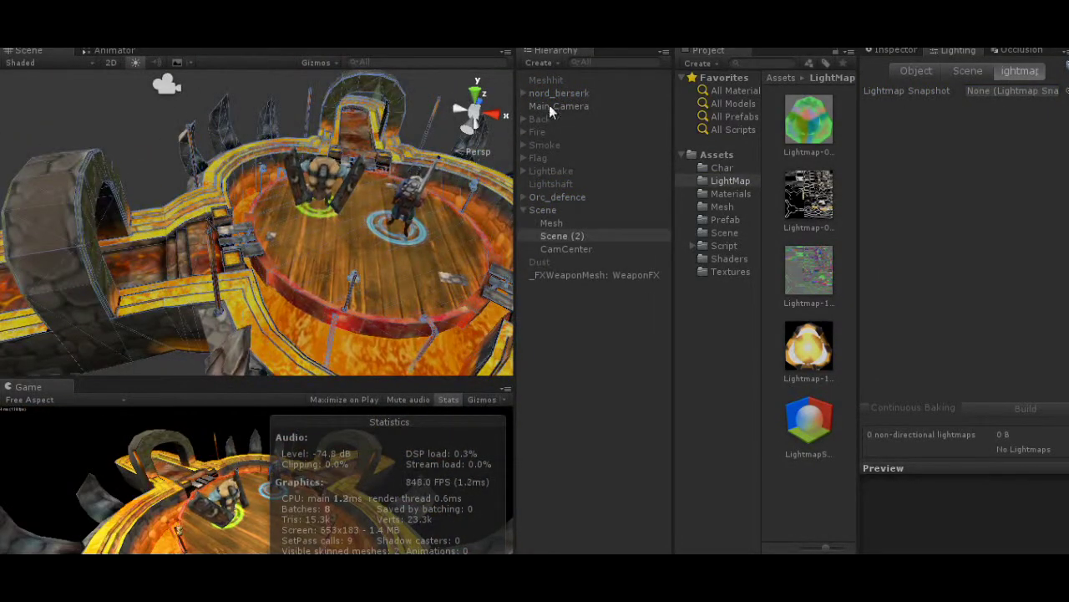
click(894, 50)
click(1054, 424)
click(491, 125)
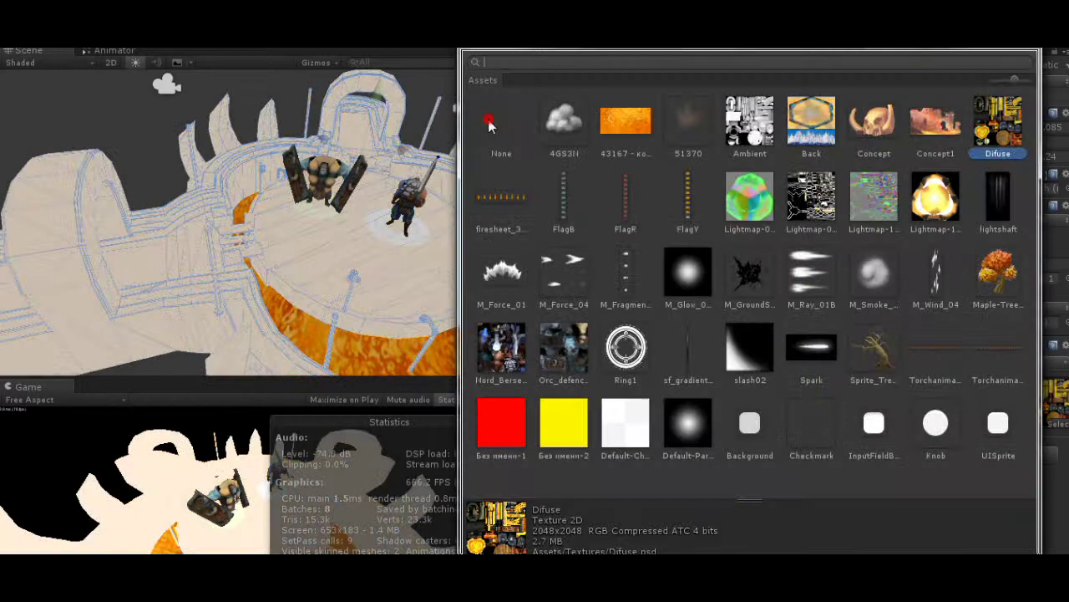
click(1029, 44)
- Stop the play test and assign the LightmapSnapshot asset as the scene's lightmap snapshot
click(963, 52)
click(1066, 91)
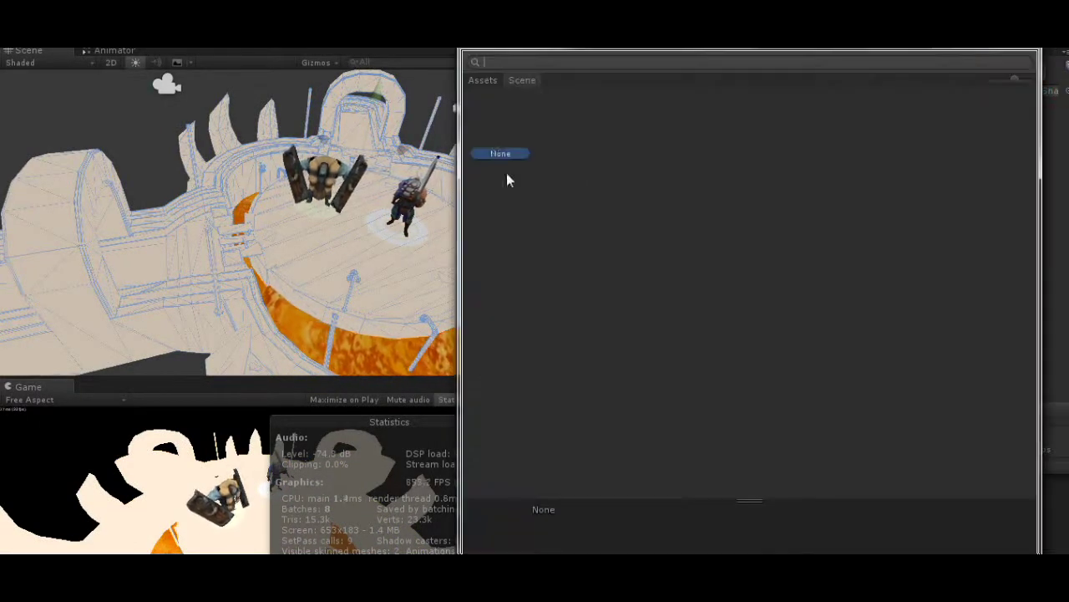
click(522, 80)
double_click(513, 104)
key(ctrl+p)
key(ctrl+p)
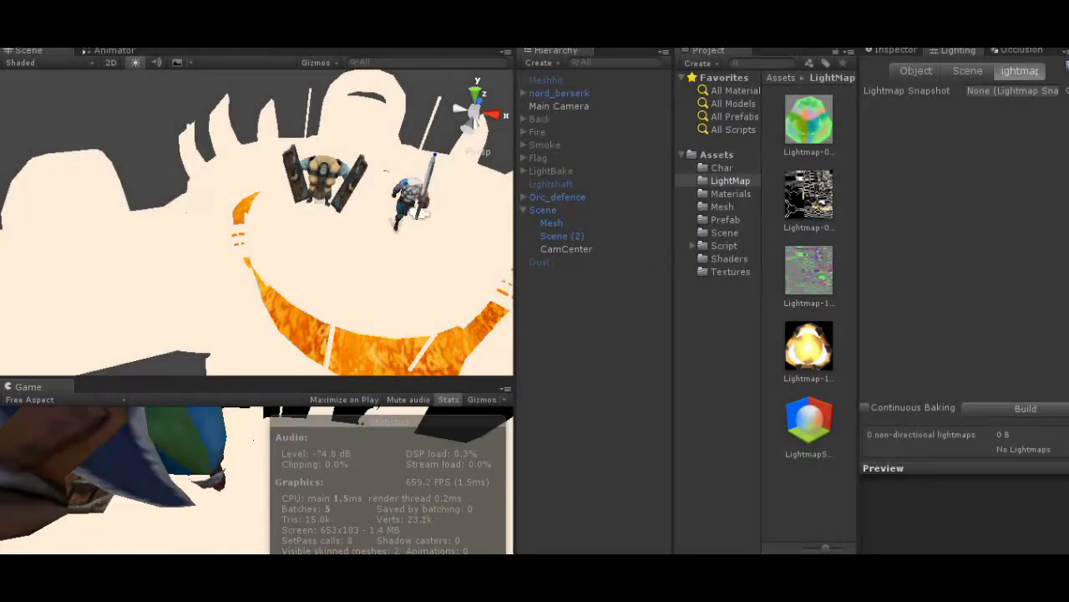
click(1066, 90)
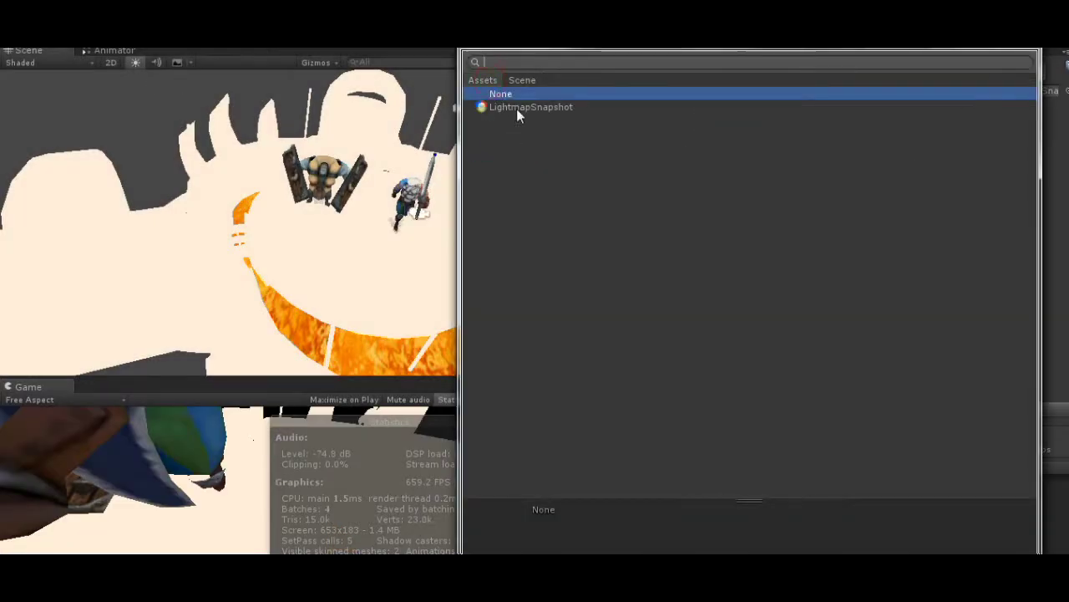
double_click(516, 106)
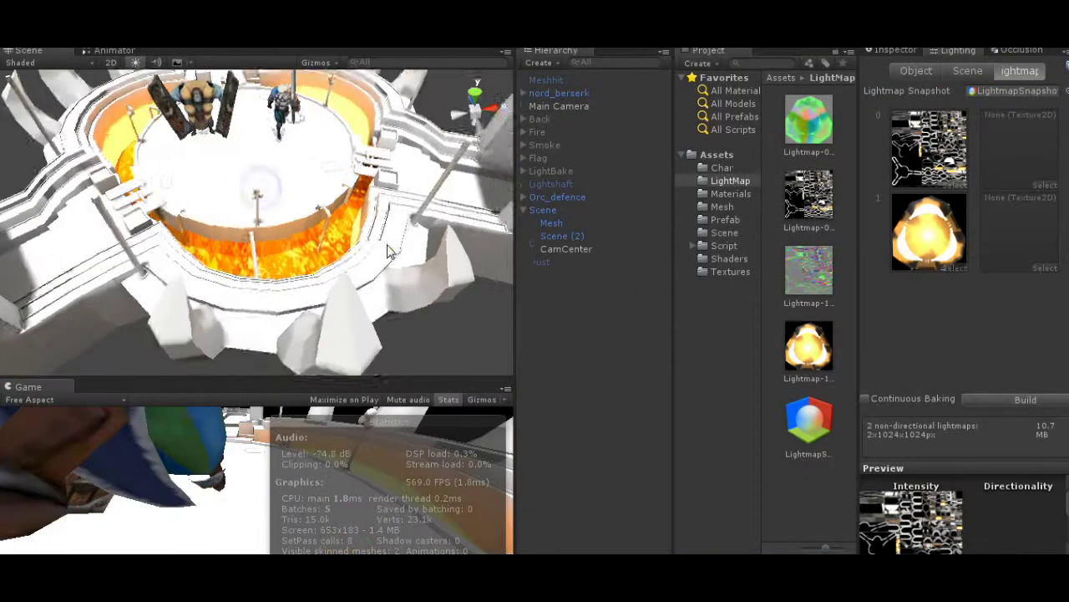
- Examine the baked lighting on the untextured arena and the settings of LightBake's Directional light and Point light 1
alt+drag(410, 214, 178, 276)
scroll(236, 239, down, 5)
alt+drag(236, 239, 279, 162)
scroll(351, 242, up, 5)
scroll(279, 163, down, 8)
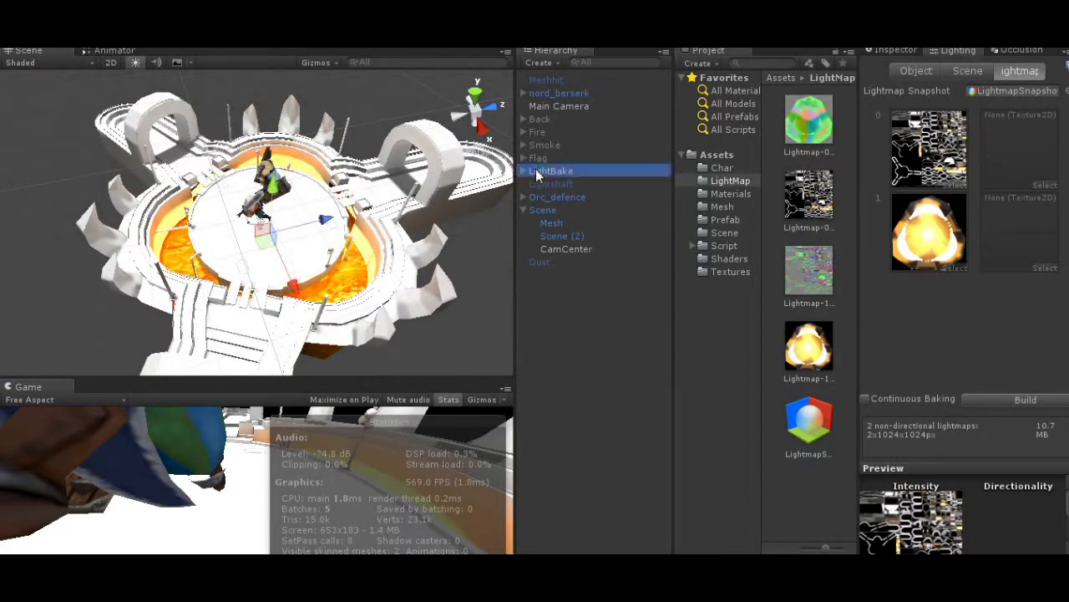
click(888, 56)
click(523, 171)
click(568, 184)
click(568, 196)
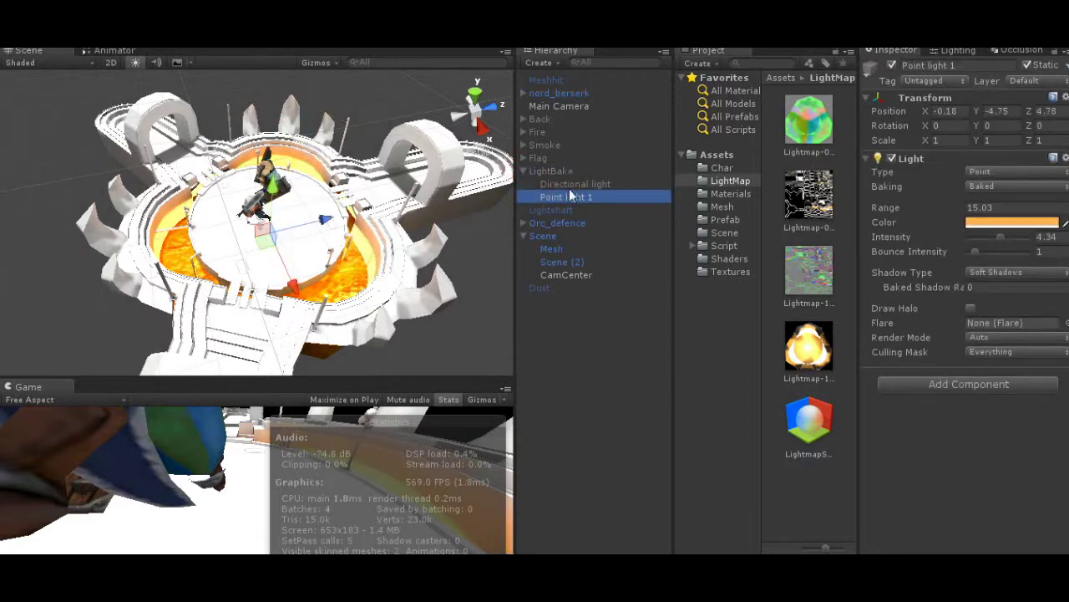
click(595, 184)
click(576, 197)
click(575, 171)
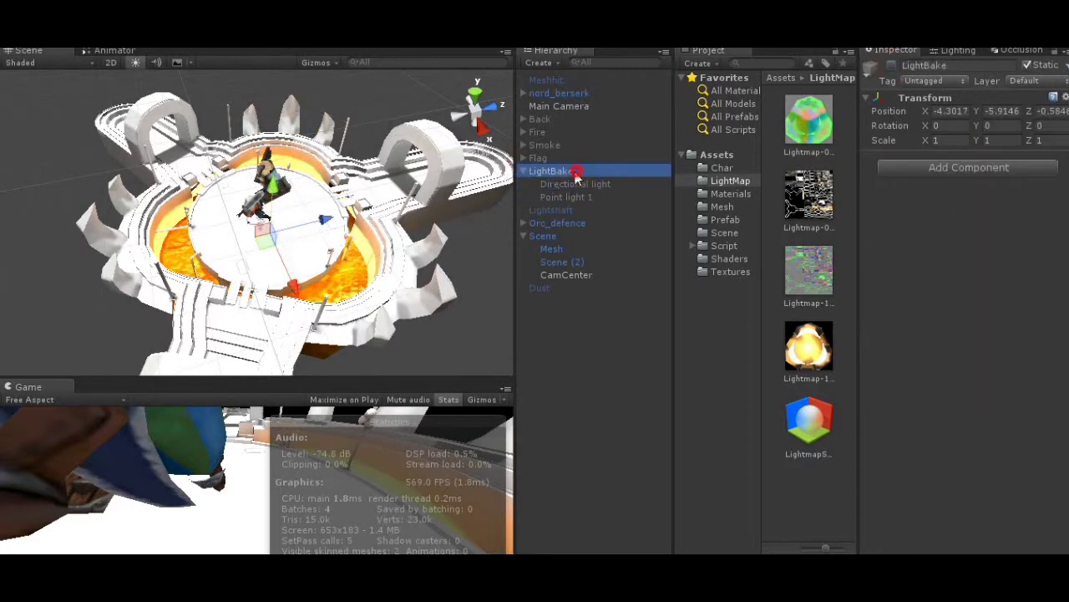
- Assign the Difuse texture as the base texture of the Scene (2) material
click(565, 237)
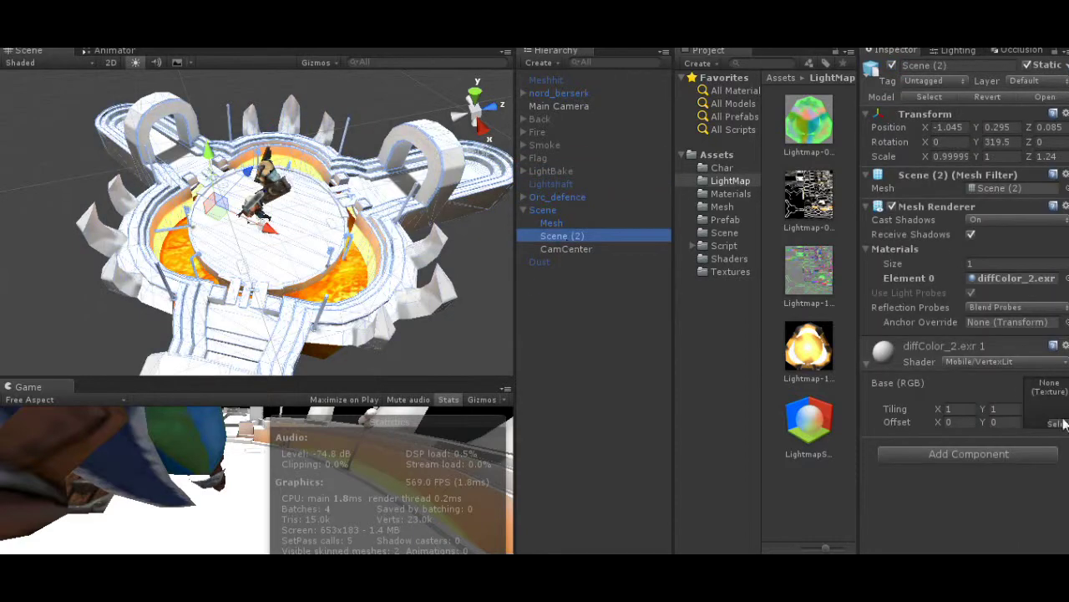
click(1057, 424)
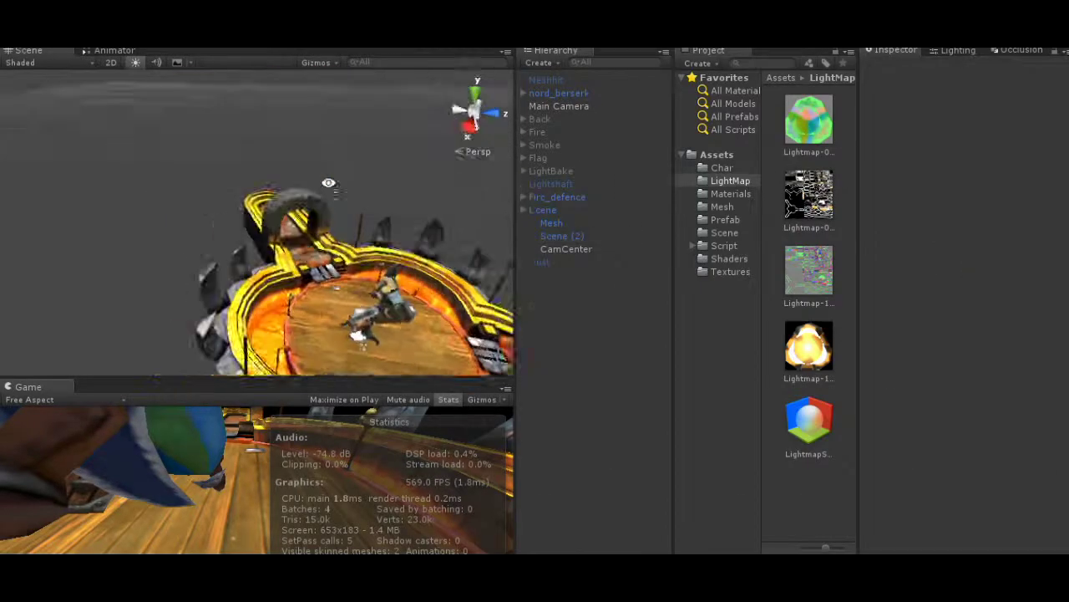
scroll(340, 224, down, 5)
alt+drag(340, 224, 222, 233)
scroll(222, 233, up, 2)
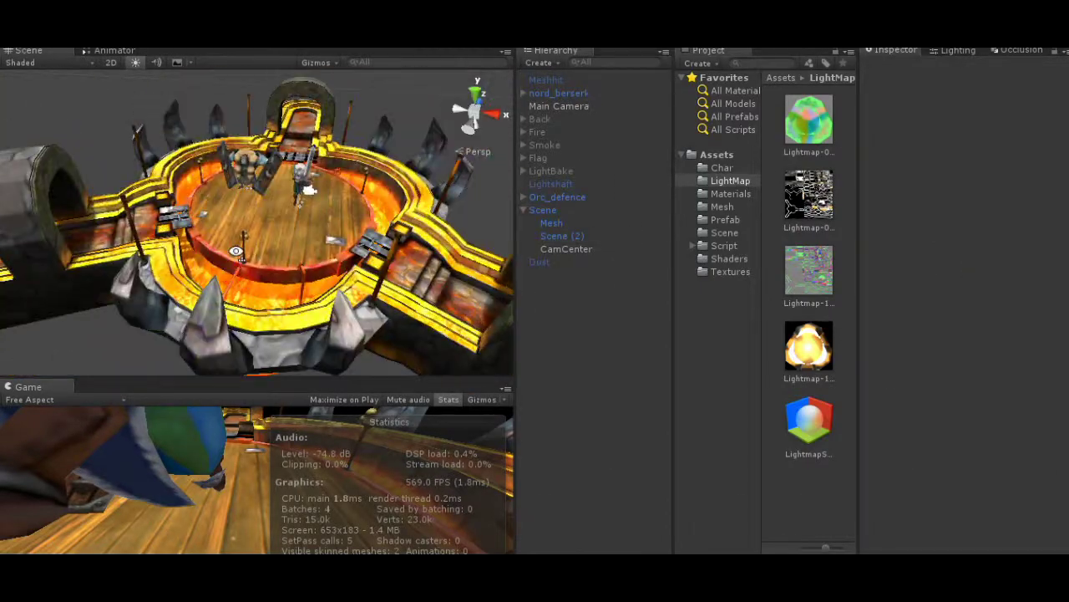
middle_drag(222, 233, 230, 244)
- Expand and activate the Flag group, and bring the red flags beside the stone arch into close view
click(539, 158)
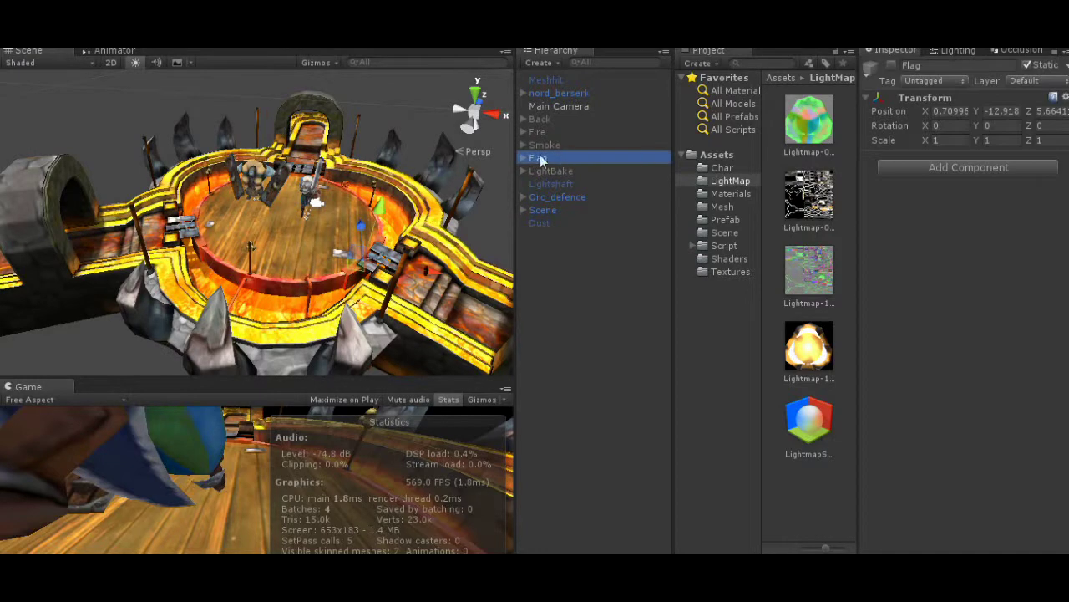
double_click(558, 170)
key(Up)
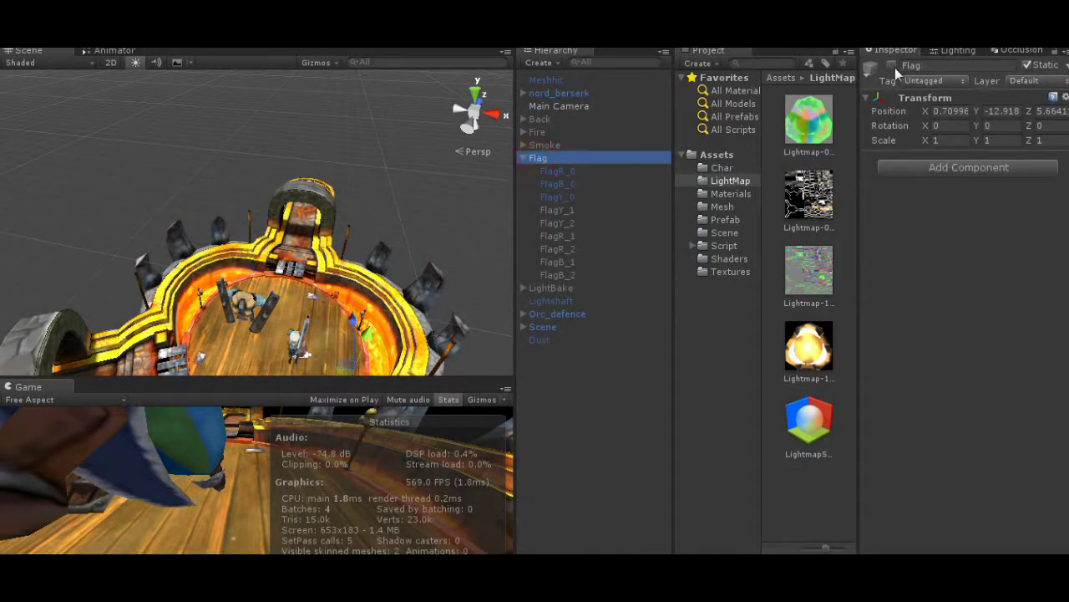
key(f)
right_drag(289, 207, 284, 222)
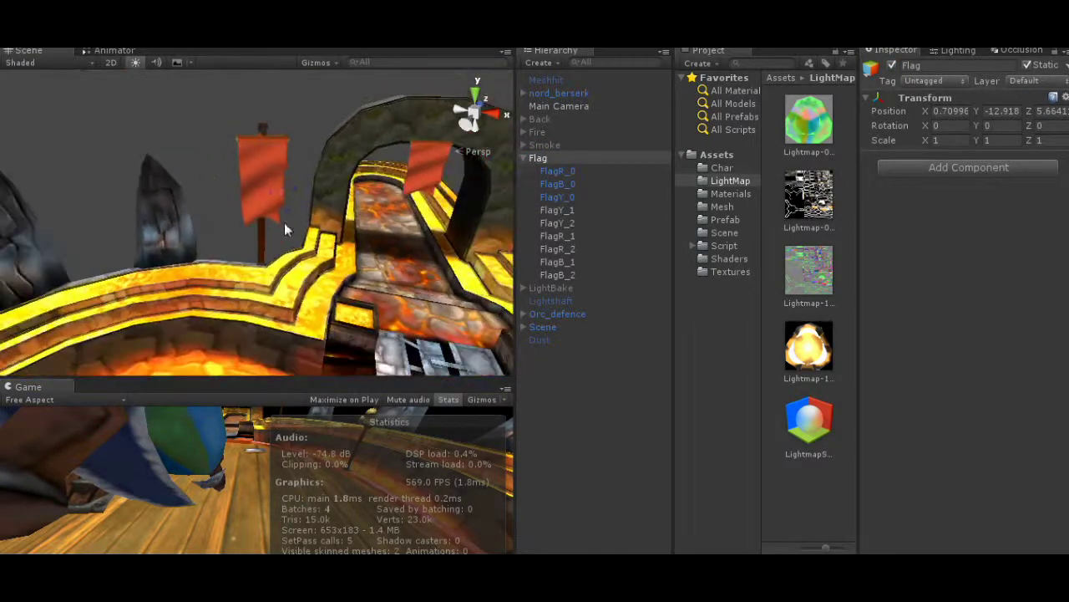
- Locate the red flag's FlagR texture, check its Sprite import settings with Multiple mode and open it in the Sprite Editor
click(284, 222)
click(1007, 189)
click(806, 249)
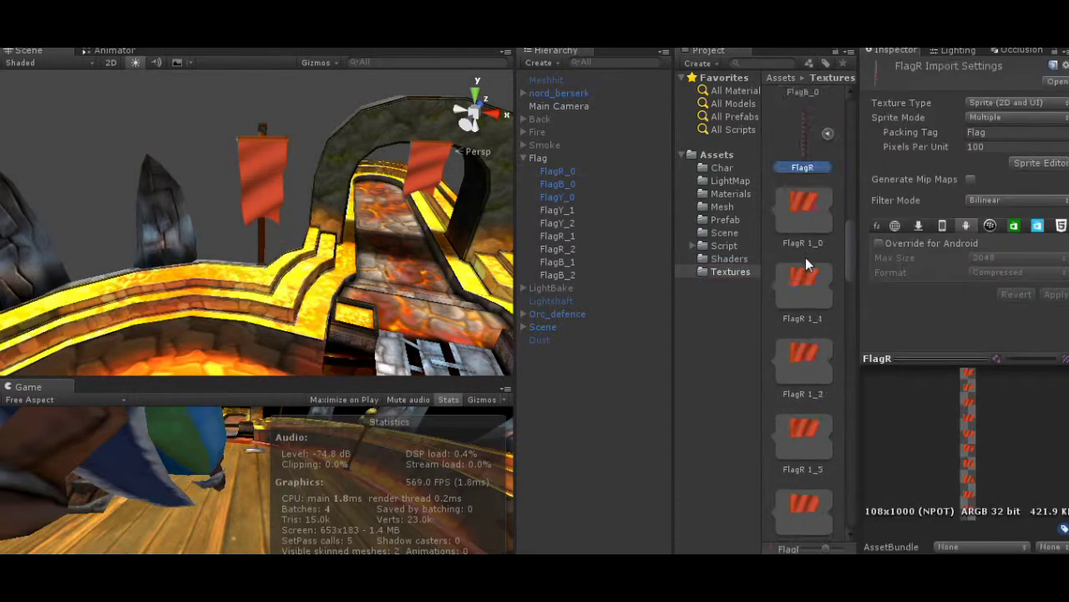
click(1015, 102)
click(1015, 112)
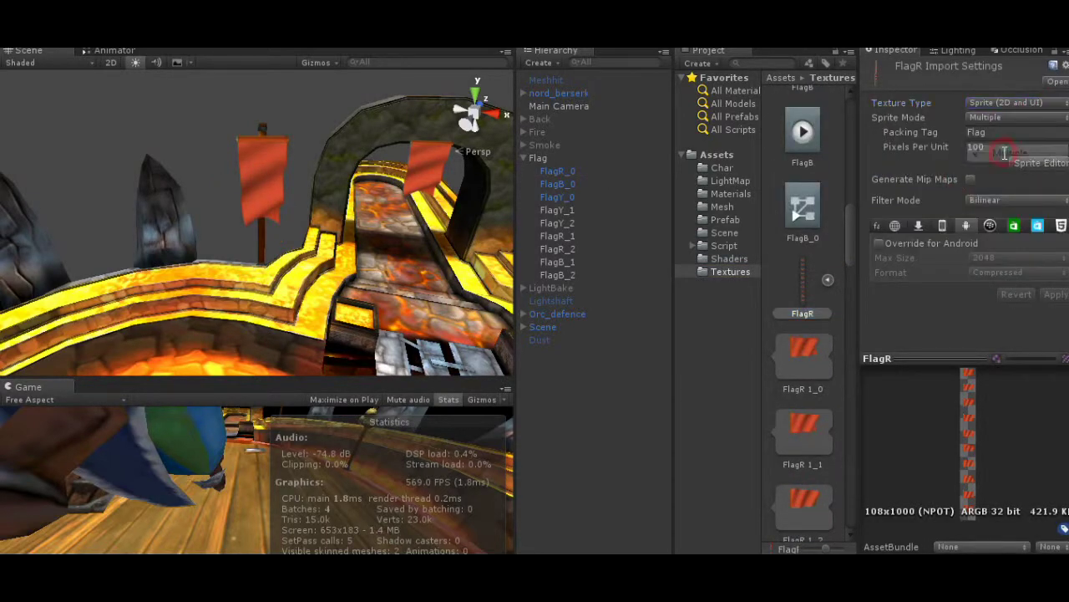
click(1038, 163)
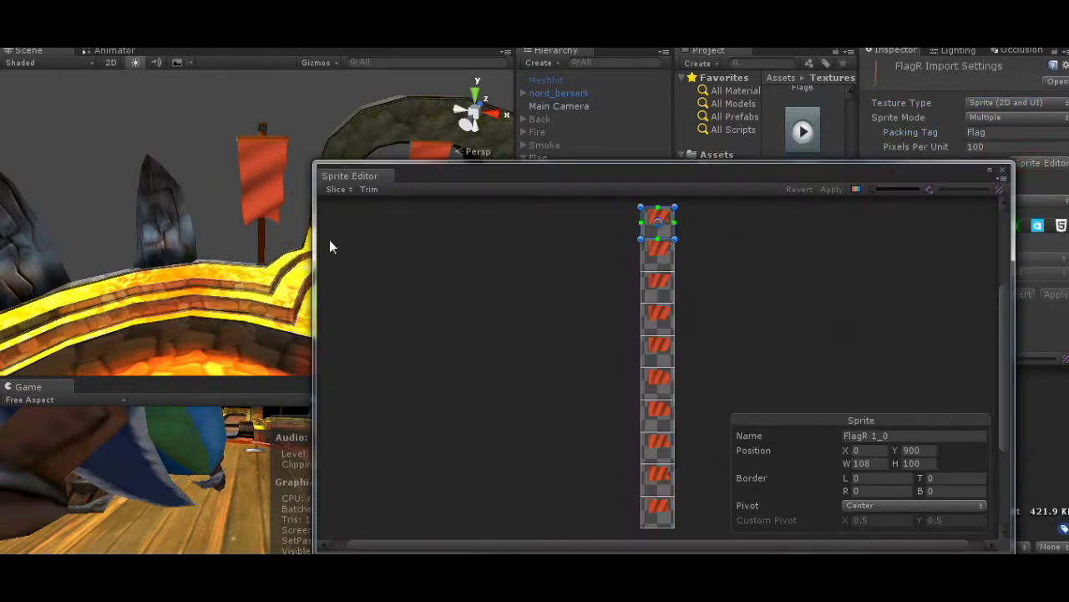
- Check the slicing options for FlagR, close the Sprite Editor, and locate the FlagR_0 object's animator controller in the project
click(337, 189)
click(472, 224)
click(1002, 169)
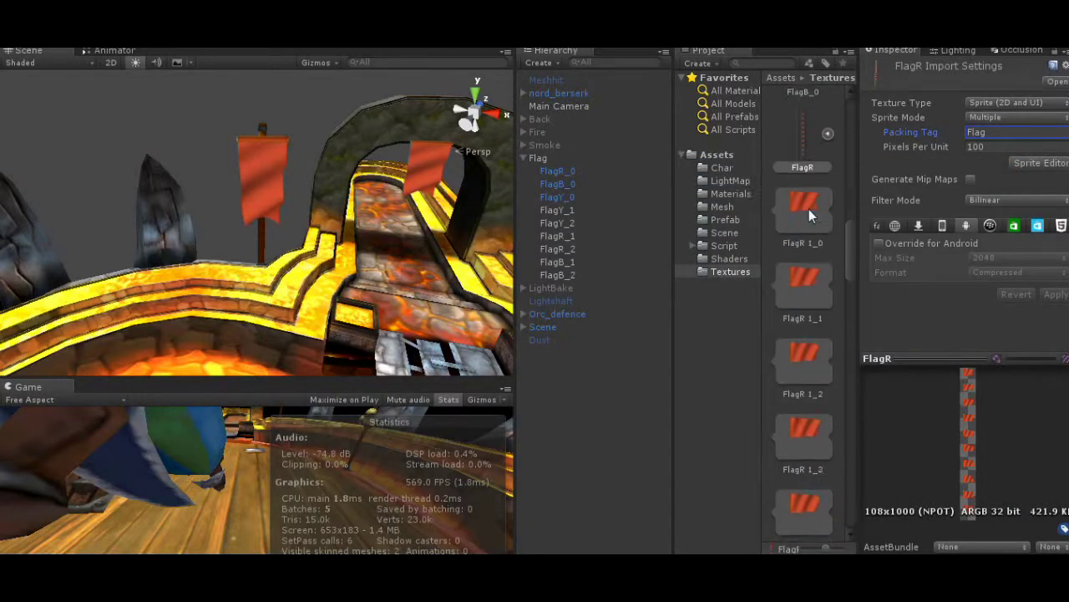
click(558, 171)
click(999, 286)
click(810, 314)
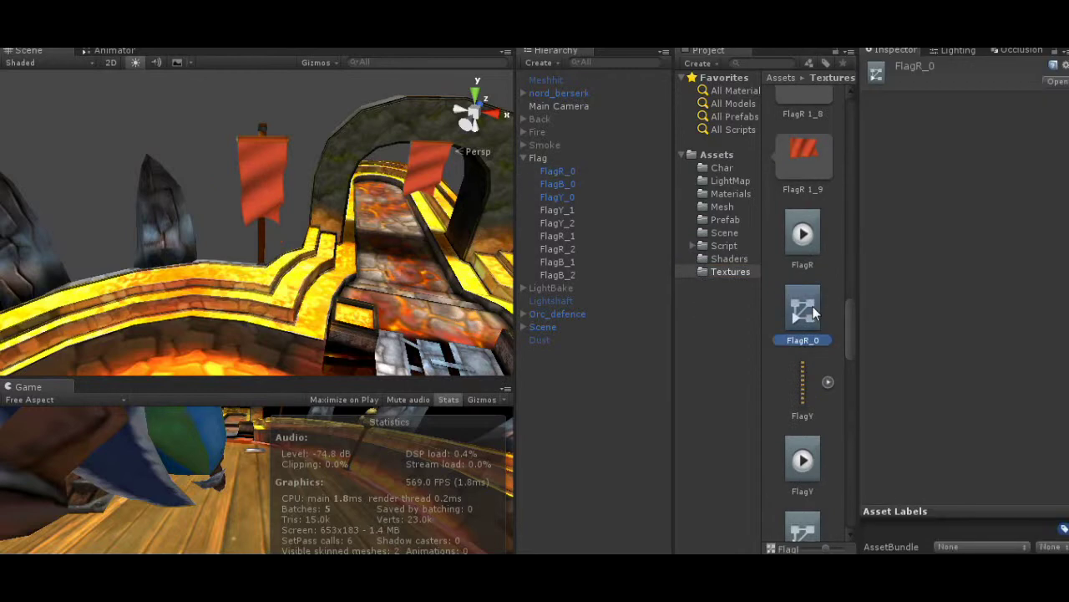
- Run the scene and bring the FlagR_0 flag beside the stone arch into view
key(ctrl+p)
right_drag(322, 167, 434, 146)
double_click(557, 170)
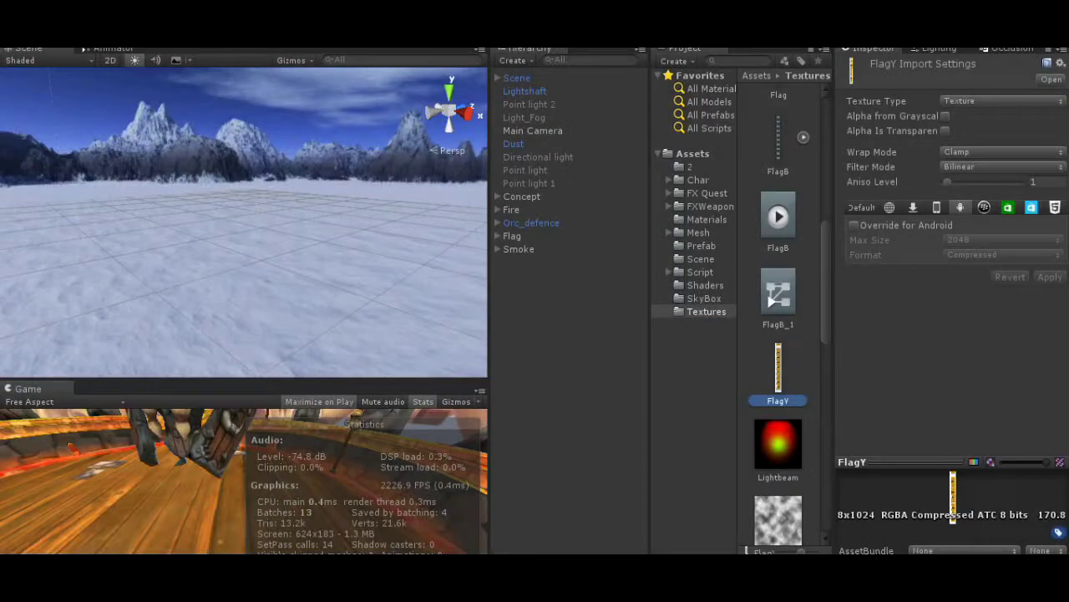
- Import the FlagY texture as Sprite (2D and UI) in Multiple mode, without mip maps and with a max size of 1024 for Android
click(1001, 100)
click(955, 173)
click(1002, 159)
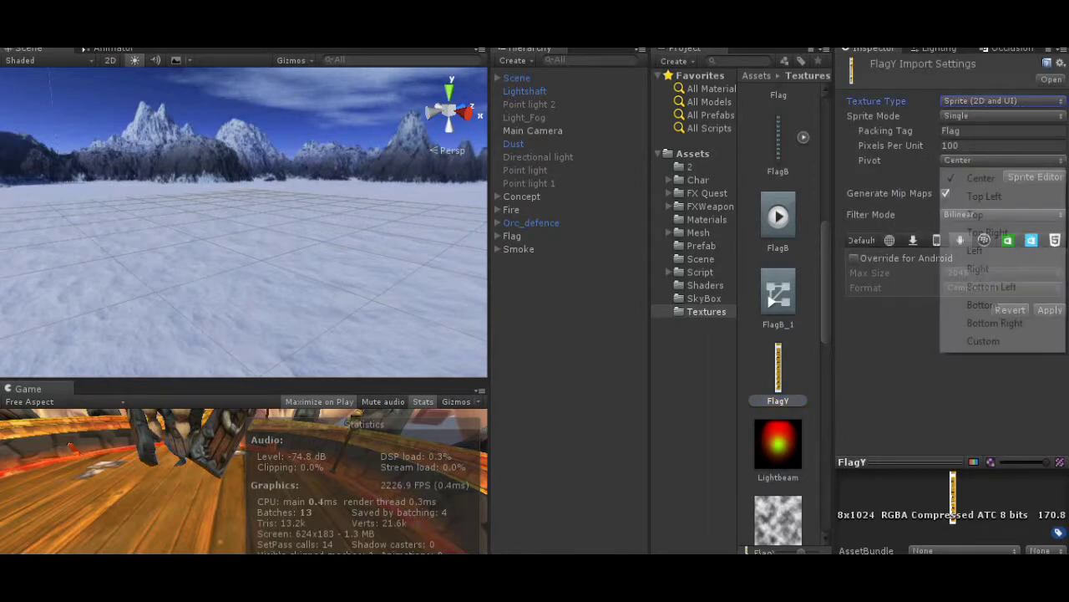
click(1002, 100)
click(1002, 115)
click(969, 130)
click(1036, 161)
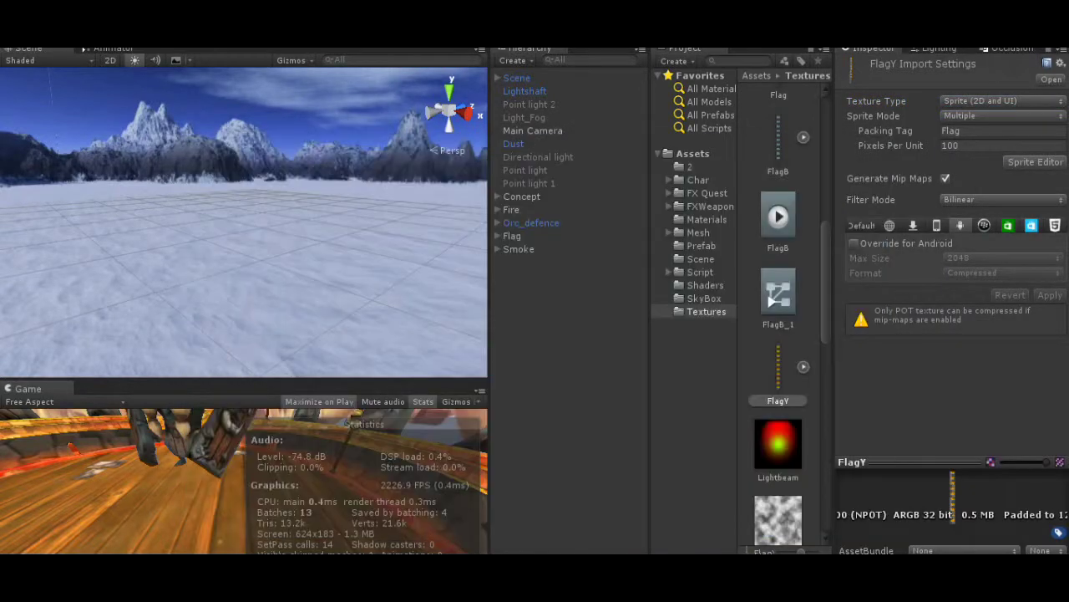
click(1001, 258)
click(986, 366)
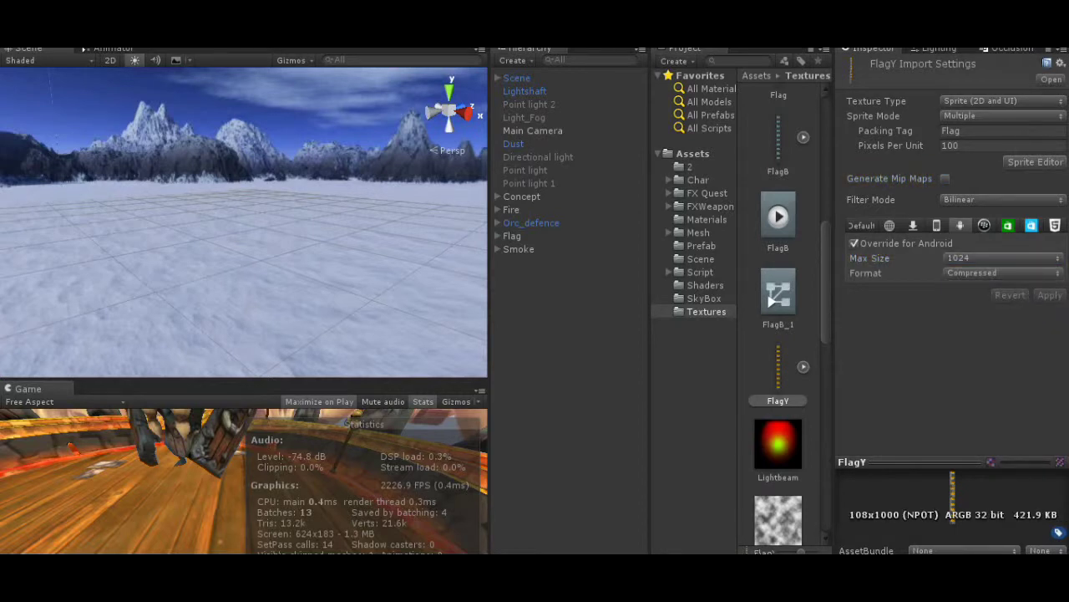
- Expand FlagY's sliced sprites and add the FlagY_0 sprite to the scene
click(803, 366)
scroll(778, 334, down, 5)
drag(779, 197, 568, 276)
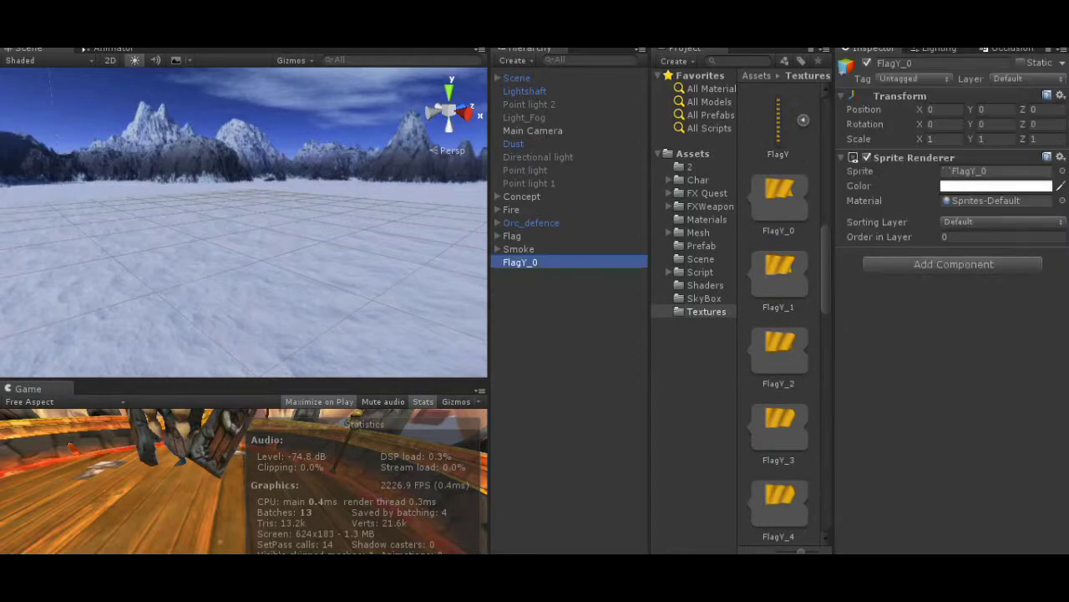
- Scale the FlagY_0 flag to about 2.03 in X and 1.41 in Y and Z, and place it at Y 2.7
key(f)
scroll(244, 222, up, 5)
alt+drag(244, 222, 284, 247)
scroll(244, 222, down, 2)
key(r)
mouse_move(324, 247)
mouse_down()
mouse_move(387, 247)
mouse_move(327, 260)
mouse_up()
scroll(244, 223, down, 5)
alt+drag(327, 250, 387, 314)
- Create an animation clip named FlagY for the FlagY_0 object and add its Sprite property to the clip
click(224, 42)
click(276, 181)
click(152, 371)
text(FlagY)
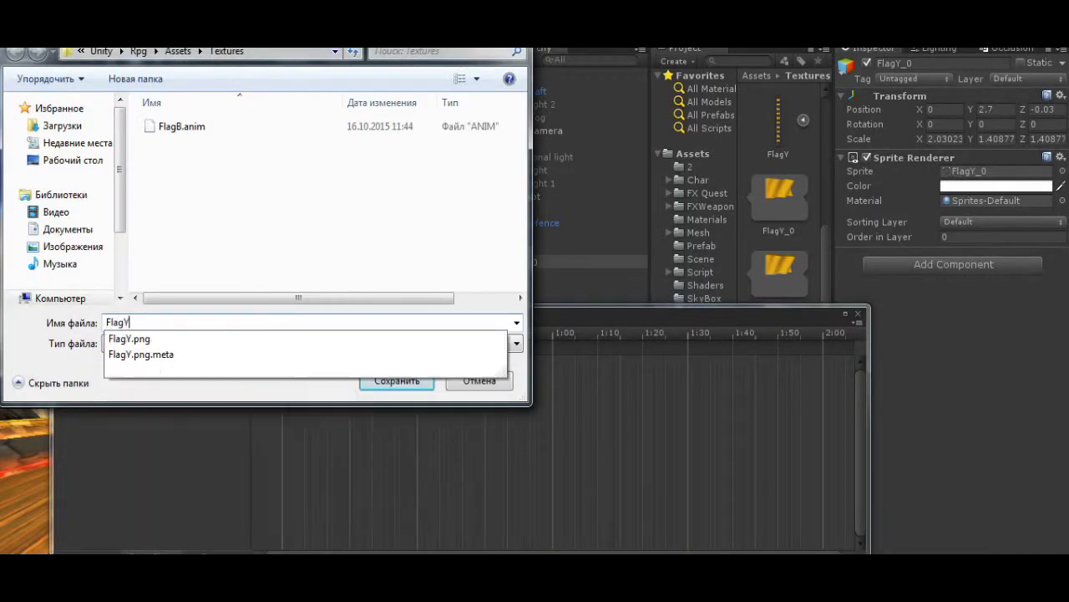
key(Return)
click(250, 384)
click(423, 516)
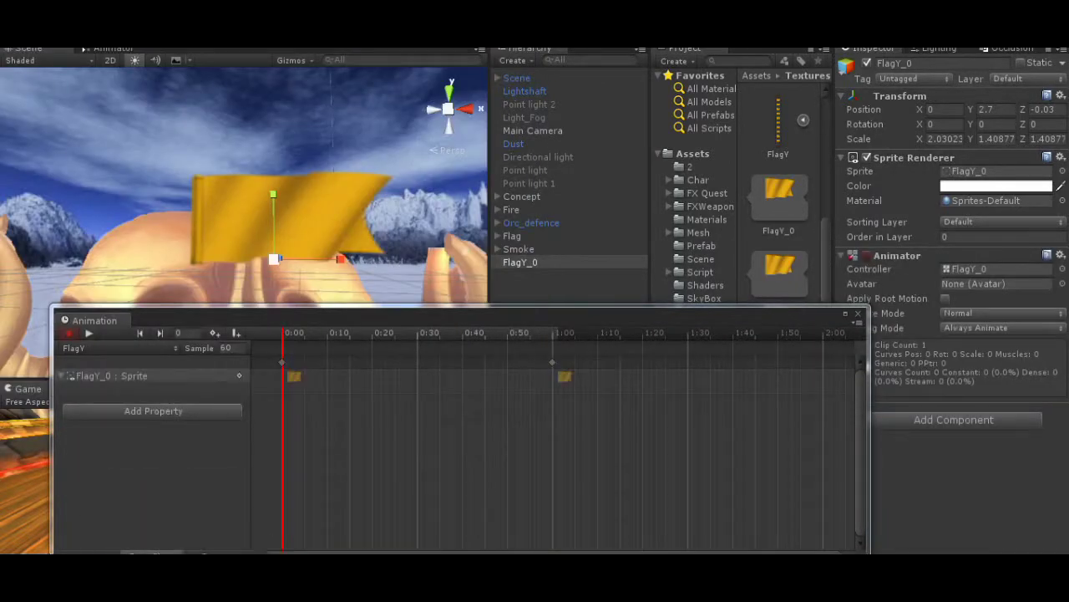
- Set the FlagY clip's sample rate to 50 and rearrange the Animation window so the sprite assets are accessible
click(225, 347)
text(50)
drag(869, 417, 794, 418)
drag(518, 320, 384, 151)
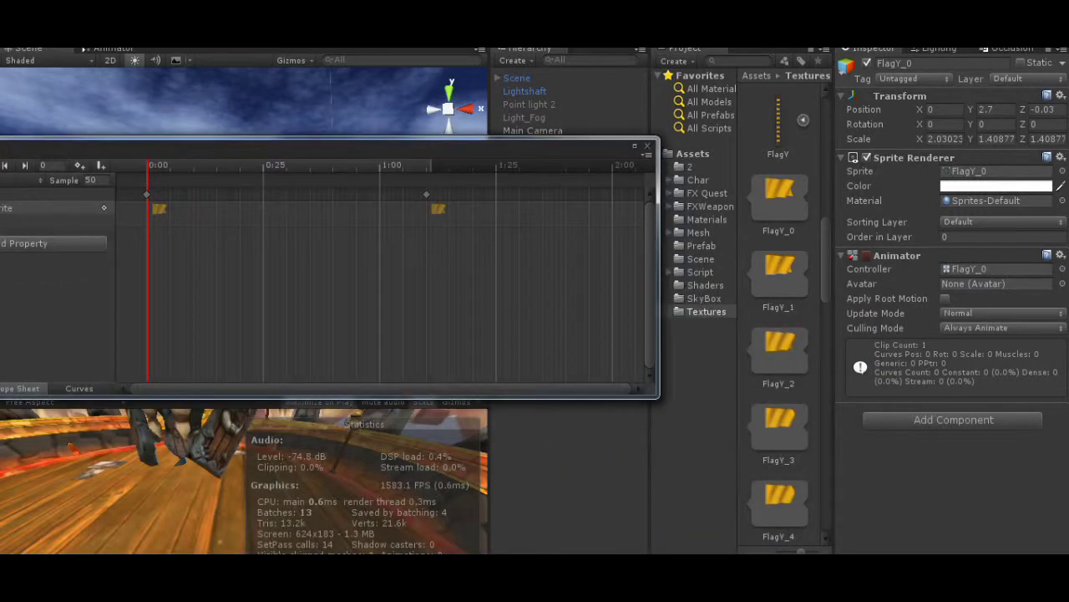
- Insert sprites FlagY_1 to FlagY_9 as keyframes about every five frames in the clip, and move the last keyframe to 1:00
scroll(778, 217, down, 3)
drag(779, 118, 219, 208)
drag(779, 346, 240, 208)
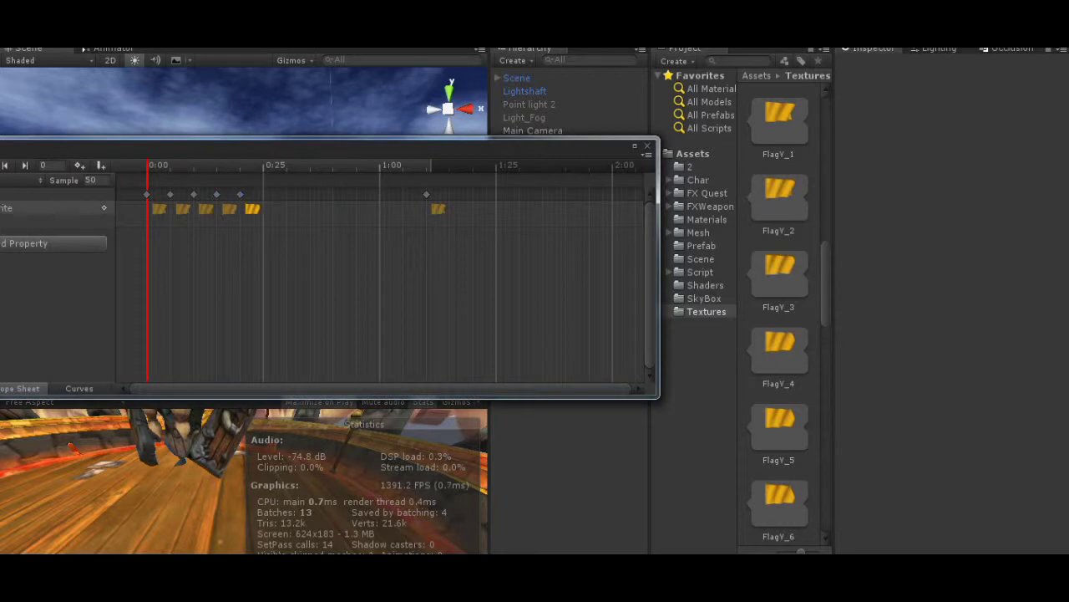
drag(778, 501, 272, 208)
scroll(780, 318, down, 5)
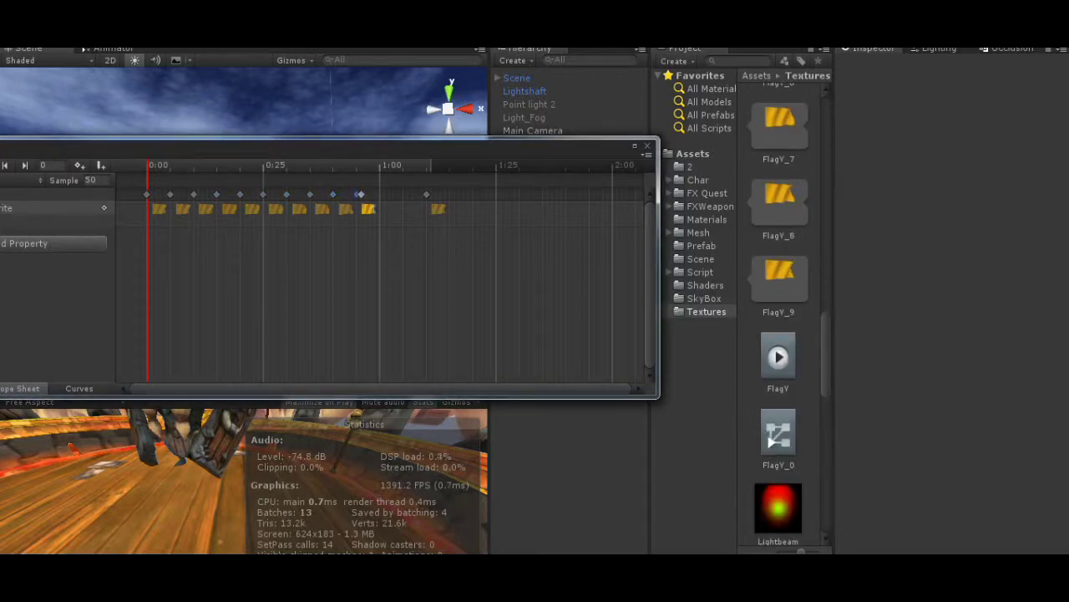
drag(426, 194, 380, 194)
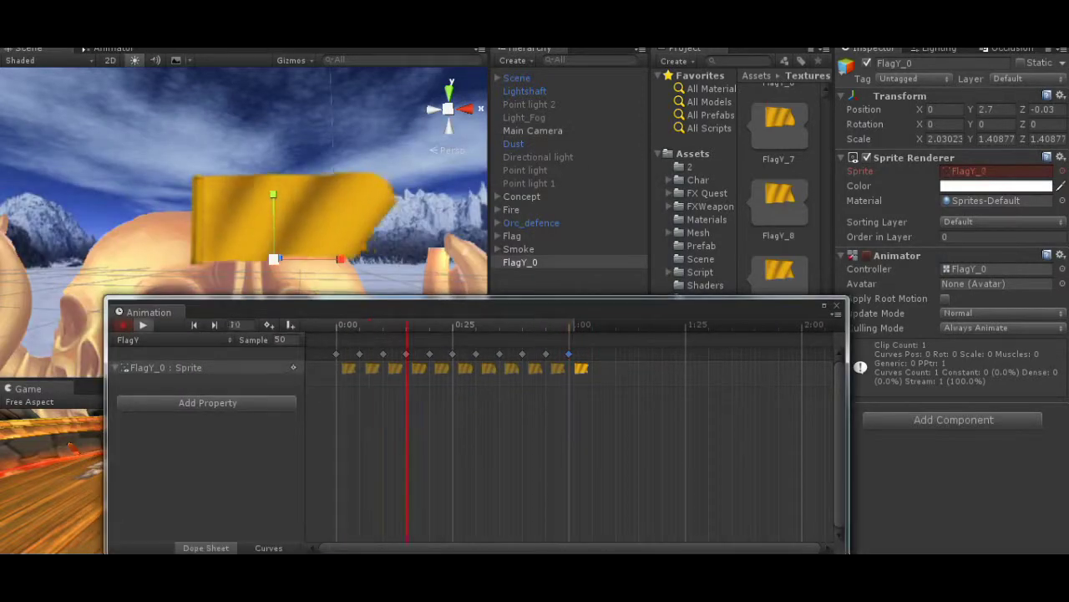
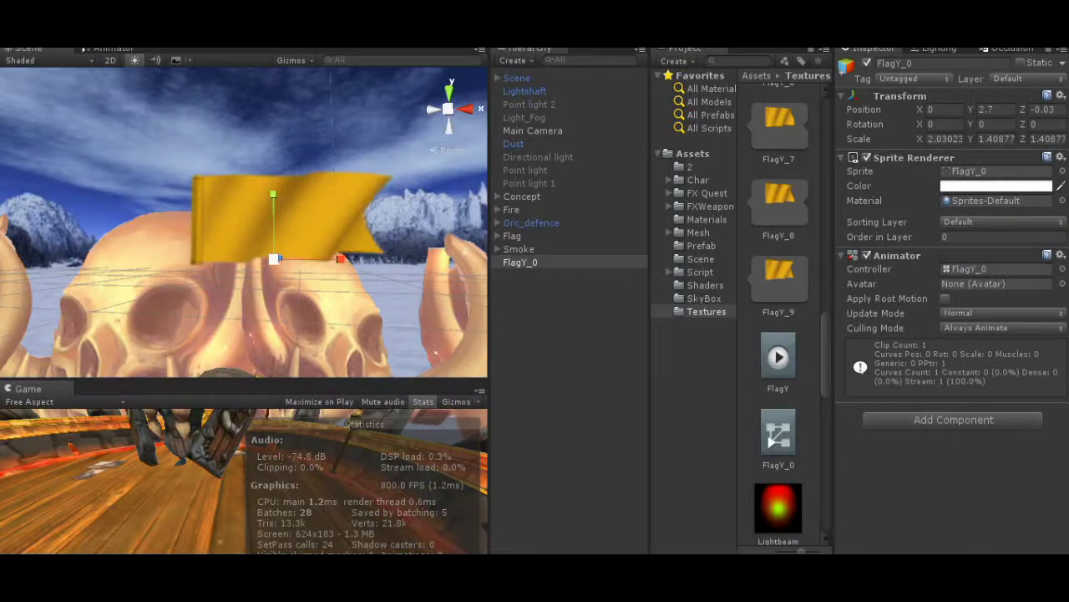
- Save the animated FlagY_0 object as a prefab in the Prefab folder and reselect it in the scene
drag(701, 245, 701, 246)
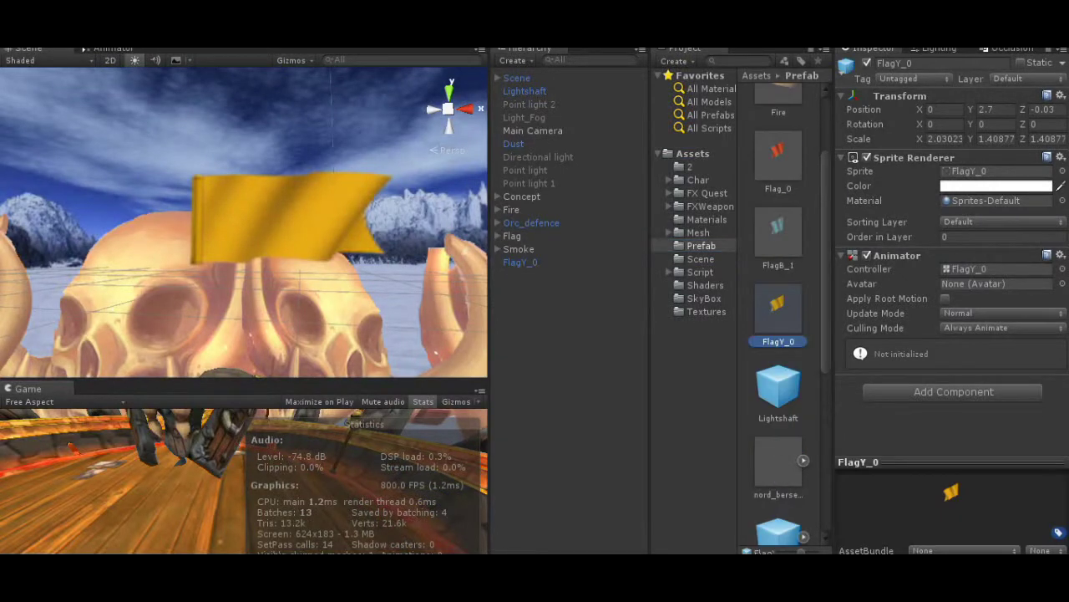
click(520, 262)
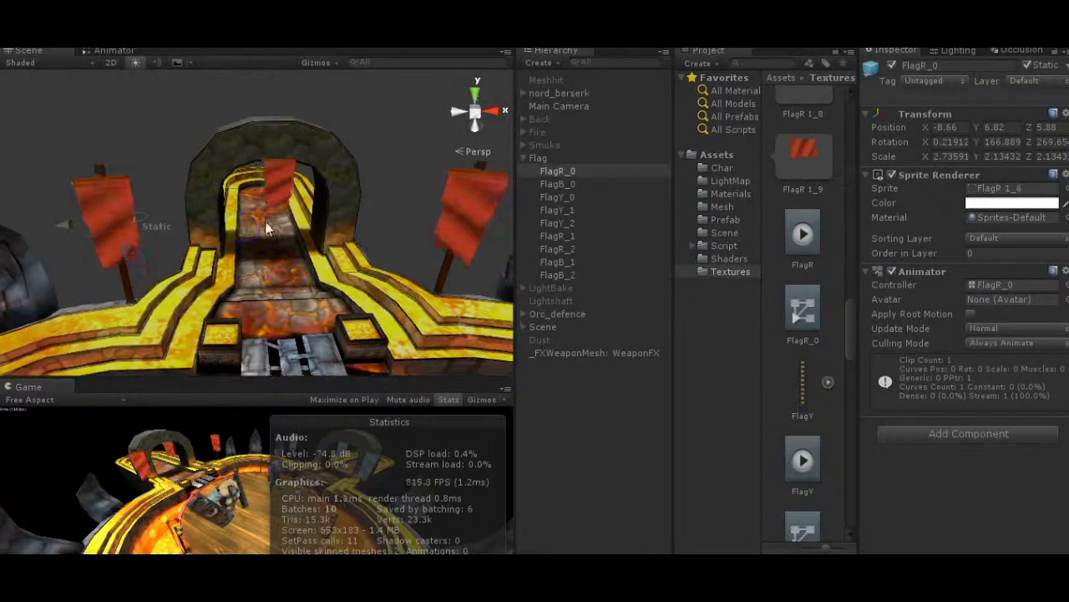
- Activate and expand the Fire group, and bring the firesheet1 flames in front of the red-flag arch into close view
alt+drag(351, 242, 292, 276)
scroll(243, 232, down, 5)
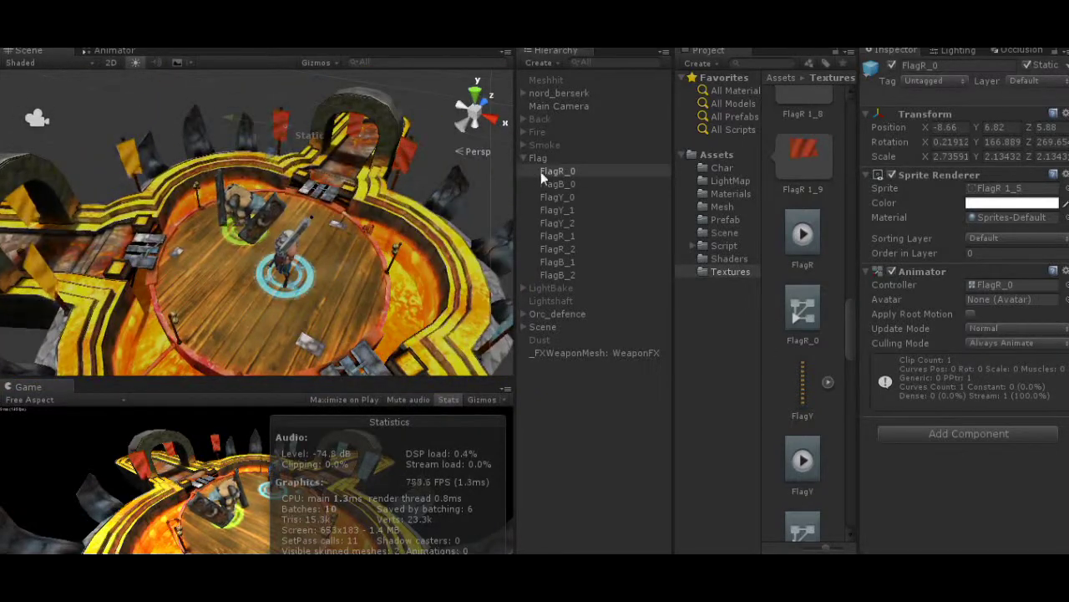
click(539, 132)
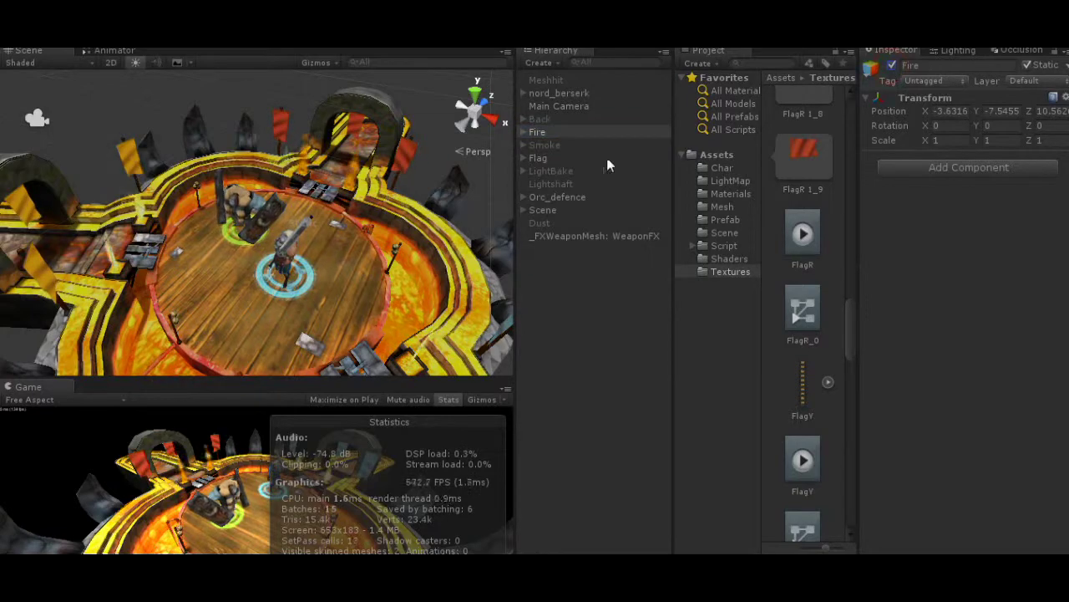
double_click(537, 148)
mouse_move(334, 209)
right_down()
mouse_move(239, 260)
mouse_move(276, 282)
mouse_move(337, 189)
right_up()
alt+drag(339, 195, 379, 233)
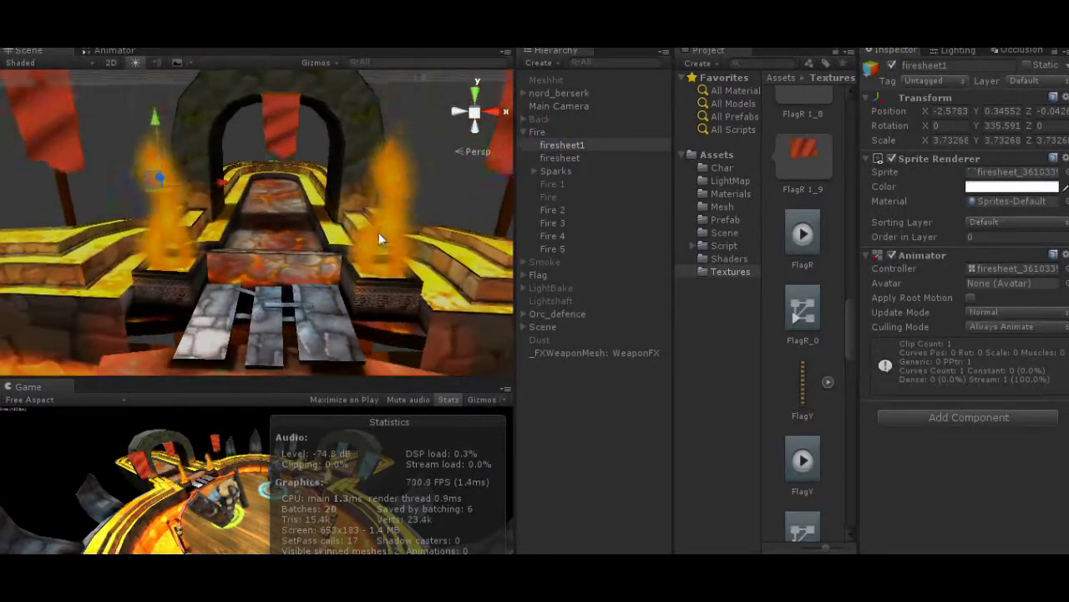
- Locate the sprite used by firesheet1 and check the firesheet_36103390 texture's Sprite (2D and UI) import settings
click(995, 172)
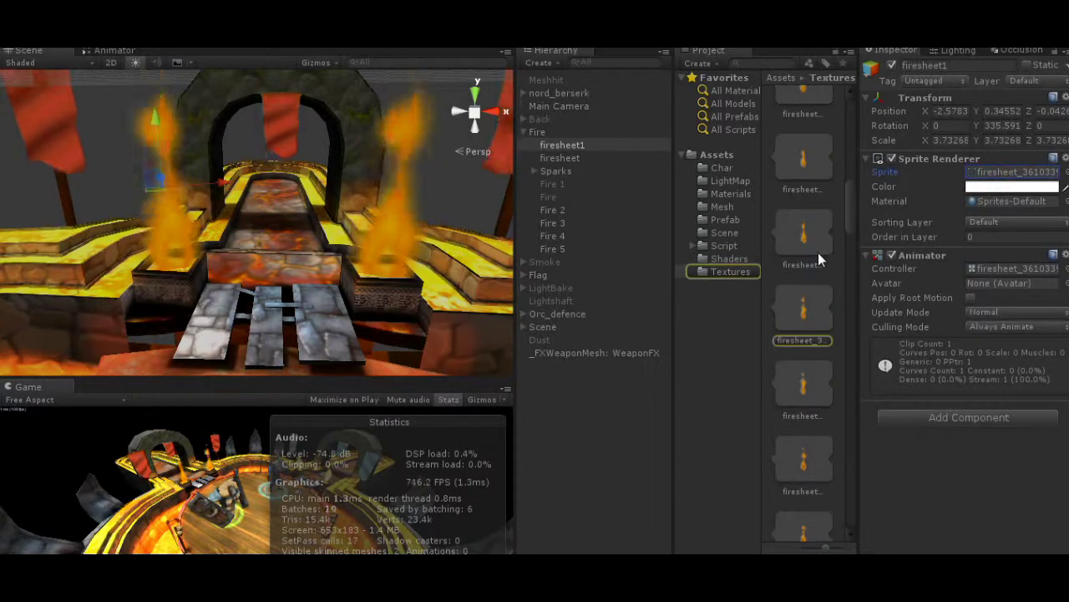
click(818, 253)
scroll(821, 318, up, 5)
click(800, 249)
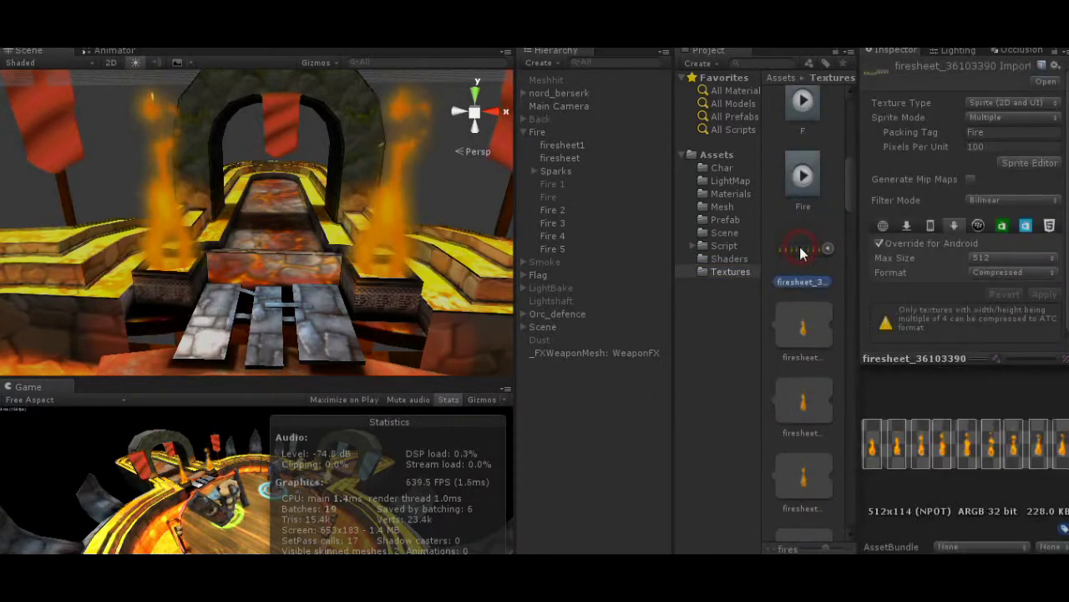
click(1011, 102)
click(981, 175)
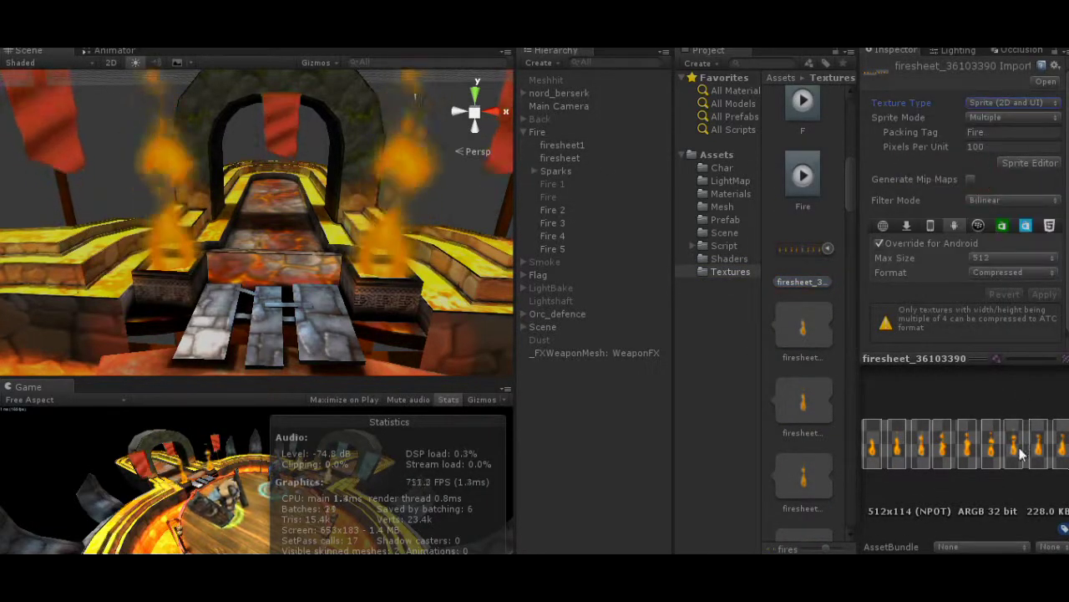
- Bring the braziers in front of the yellow-flag arch into close view and select the Fire 4 flame
alt+drag(361, 155, 195, 219)
middle_drag(196, 220, 334, 262)
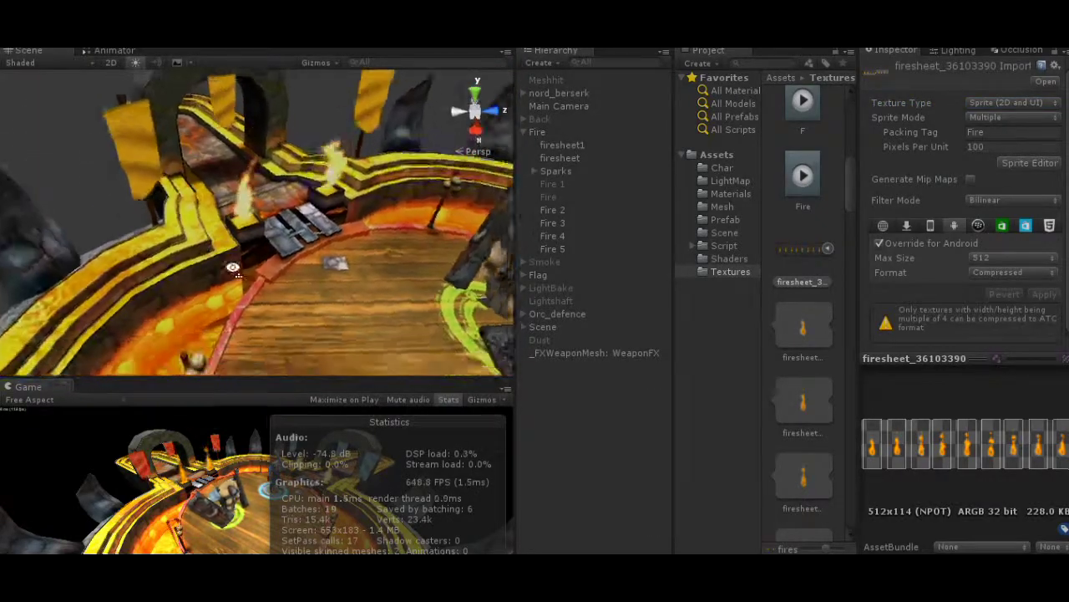
scroll(321, 266, up, 4)
right_drag(321, 266, 220, 234)
key(s)
click(219, 234)
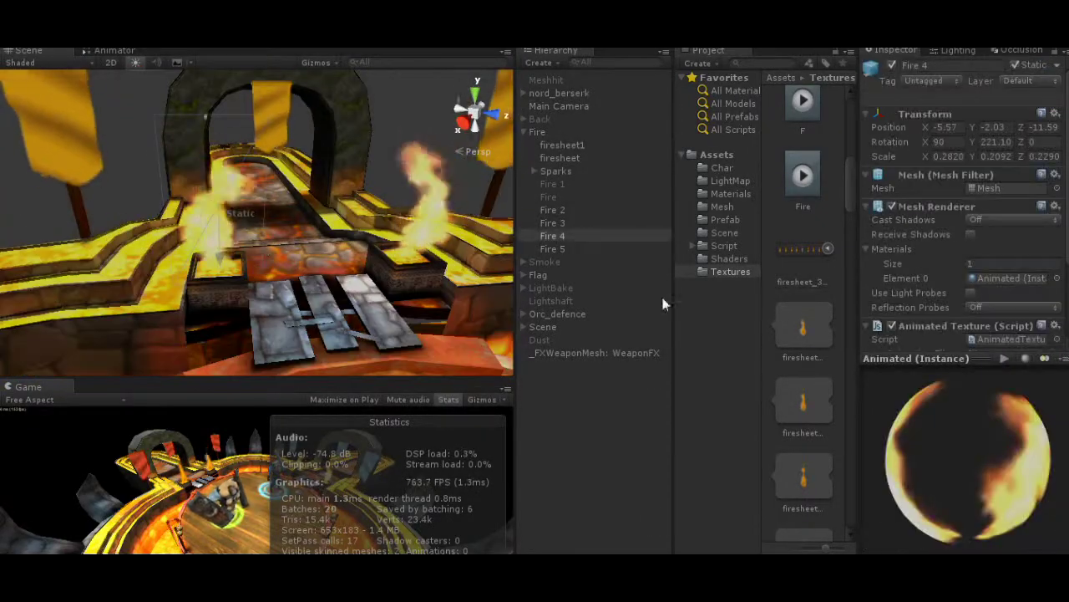
- Examine Fire 4's Animated Texture settings and material, and locate its particle texture in the project
drag(978, 360, 978, 447)
scroll(997, 406, down, 1)
click(867, 396)
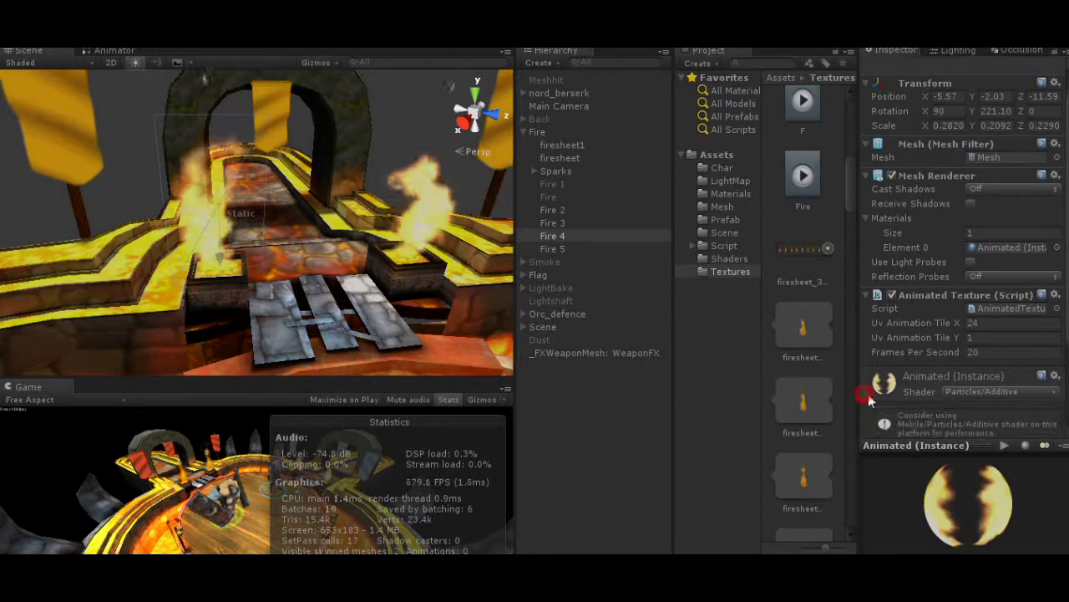
scroll(917, 389, down, 3)
click(1047, 358)
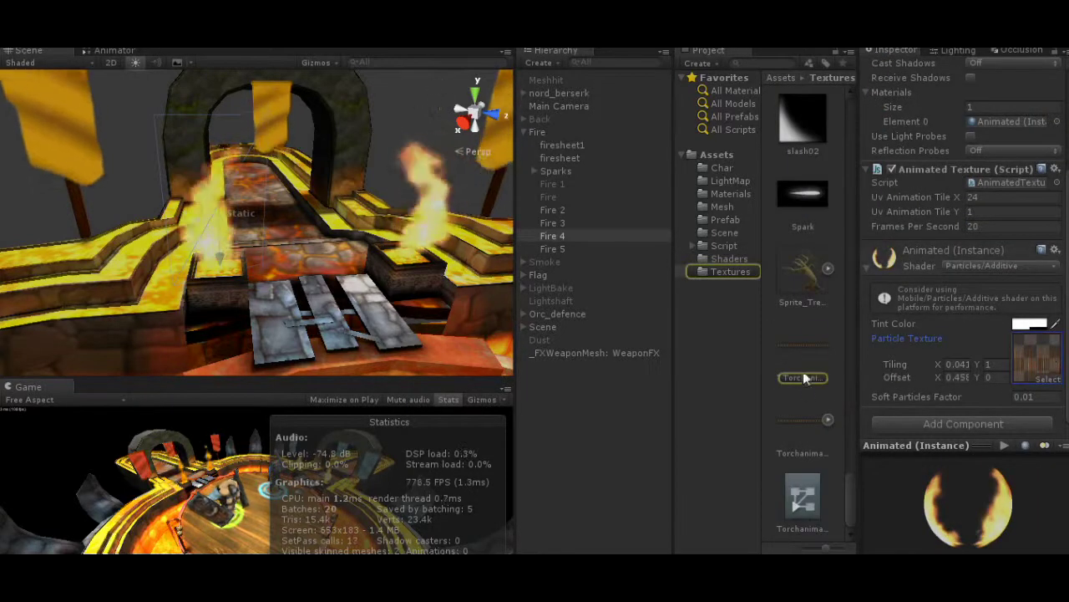
- Check the Torchanimation_135 texture's import type, revert the unapplied import settings, and reselect Fire 4
click(803, 376)
click(1015, 102)
click(1003, 116)
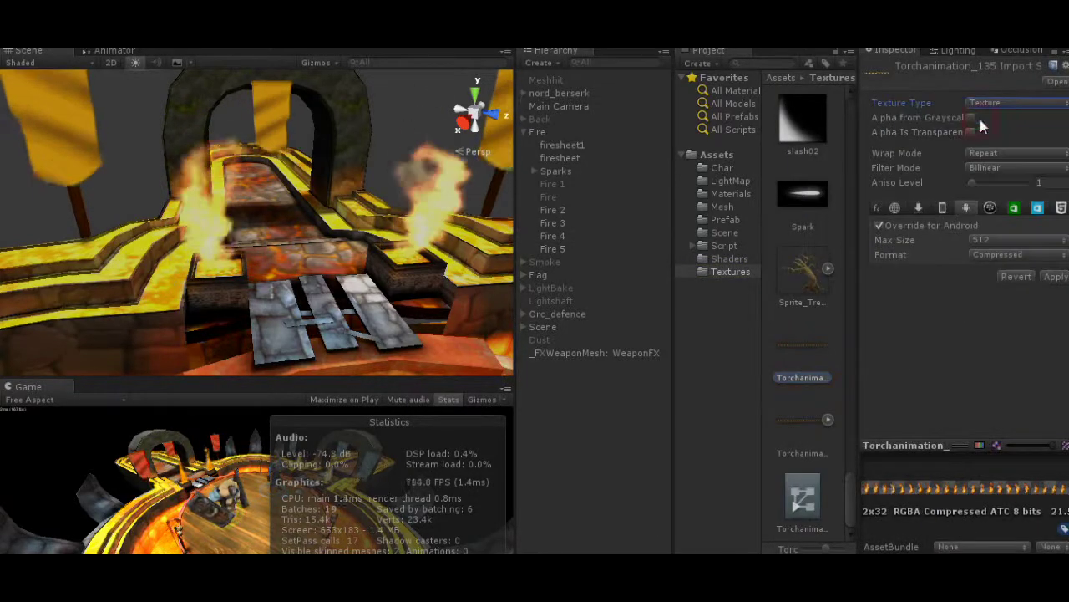
click(215, 238)
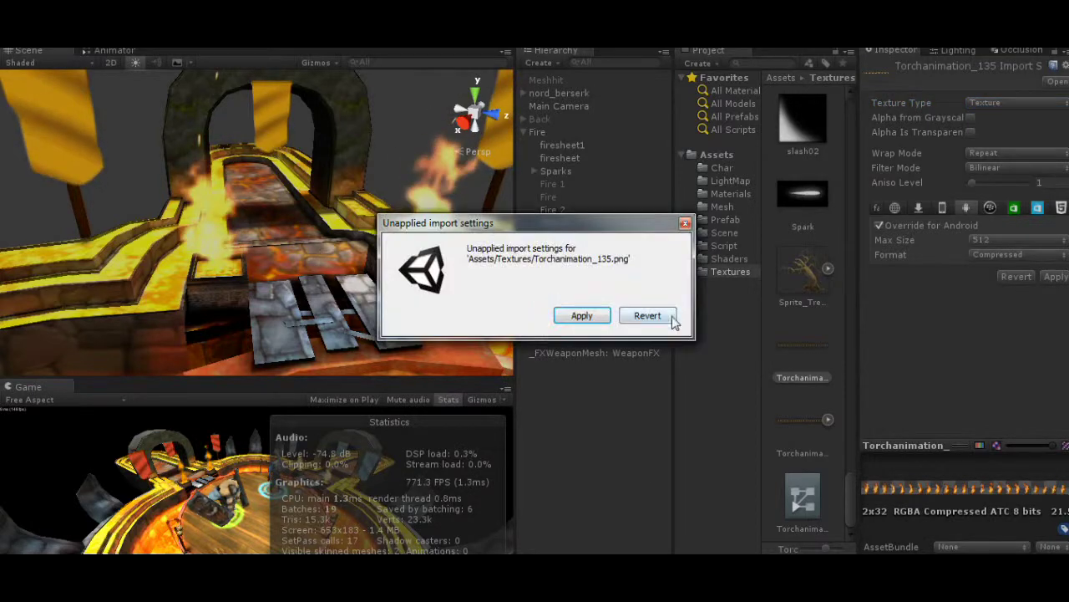
click(672, 321)
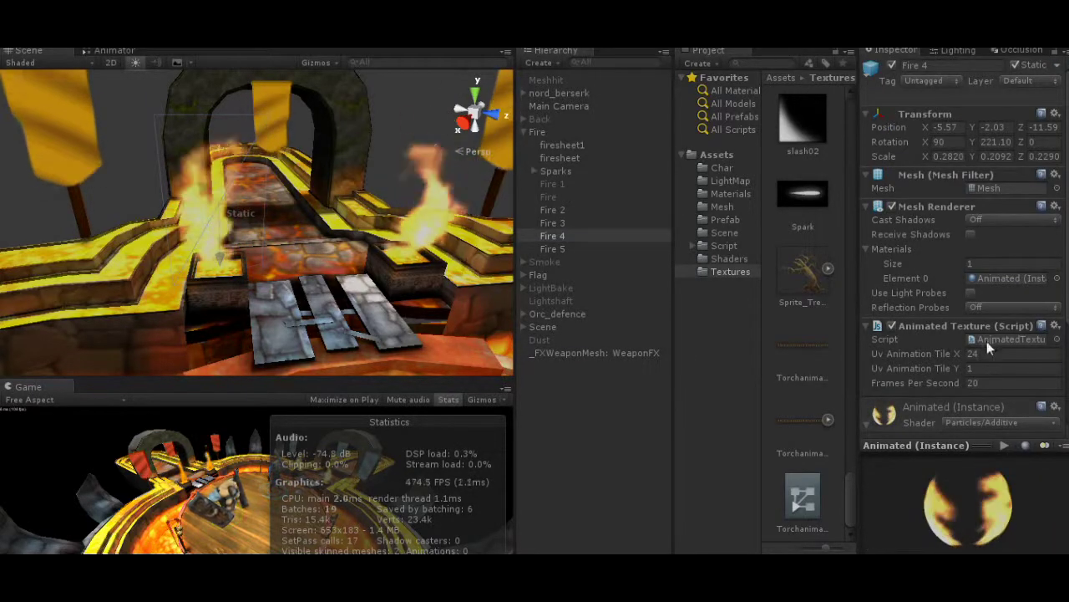
- Toggle Fire 4's Animated Texture script, set its Frames Per Second to 50, and deselect the object
click(891, 326)
click(892, 326)
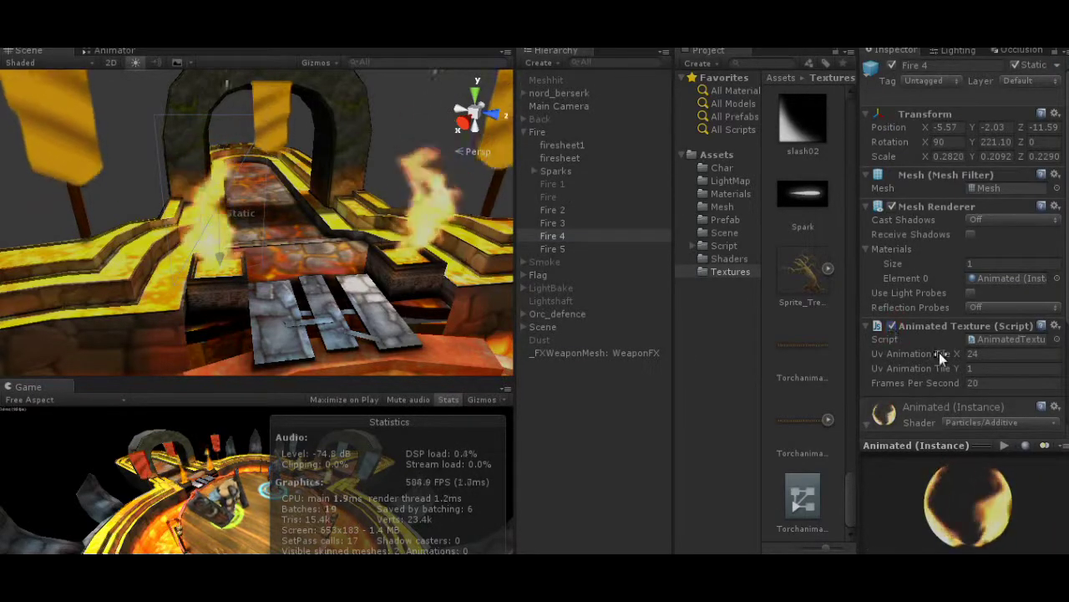
click(991, 383)
text(5)
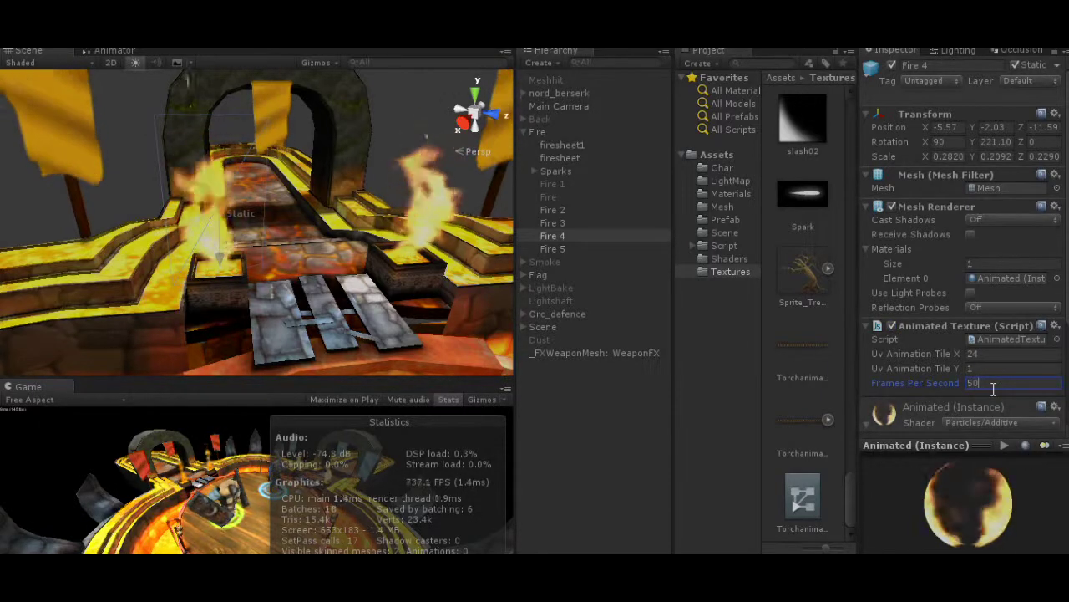
click(587, 416)
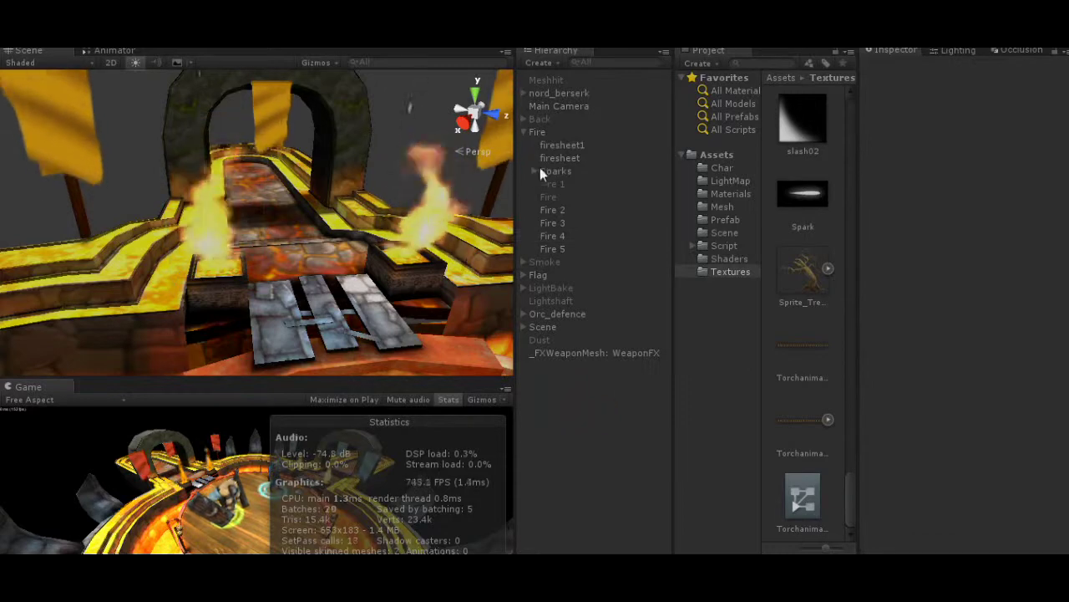
- Go through the emitters in the Sparks group and examine the particle emitter, animator and renderer settings of Sparks 4
click(572, 184)
click(574, 196)
click(575, 209)
click(574, 224)
click(575, 184)
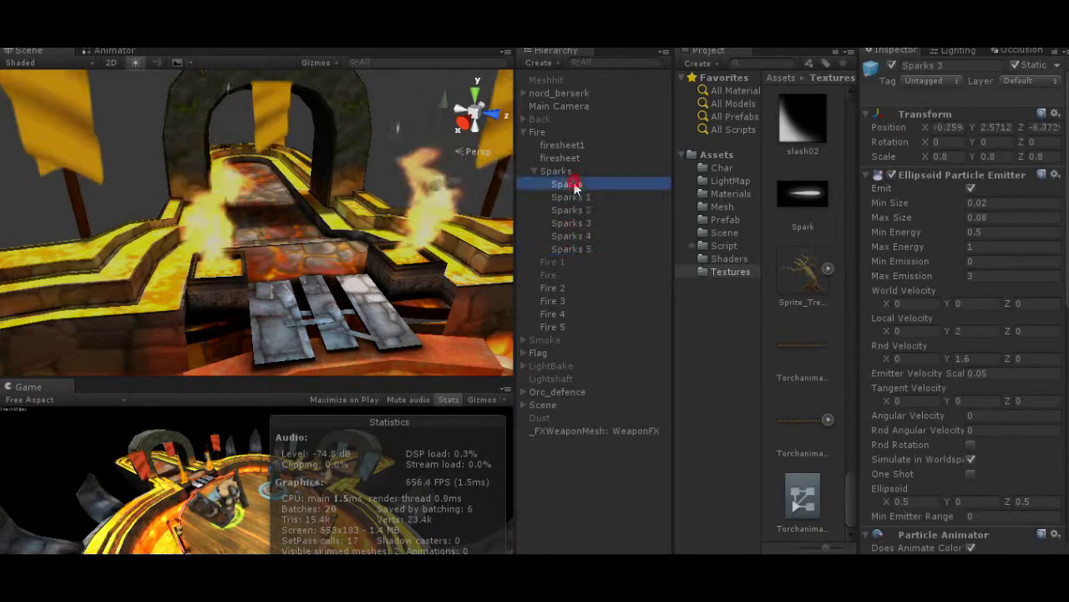
click(575, 197)
click(575, 210)
click(575, 223)
click(574, 235)
right_drag(336, 220, 314, 164)
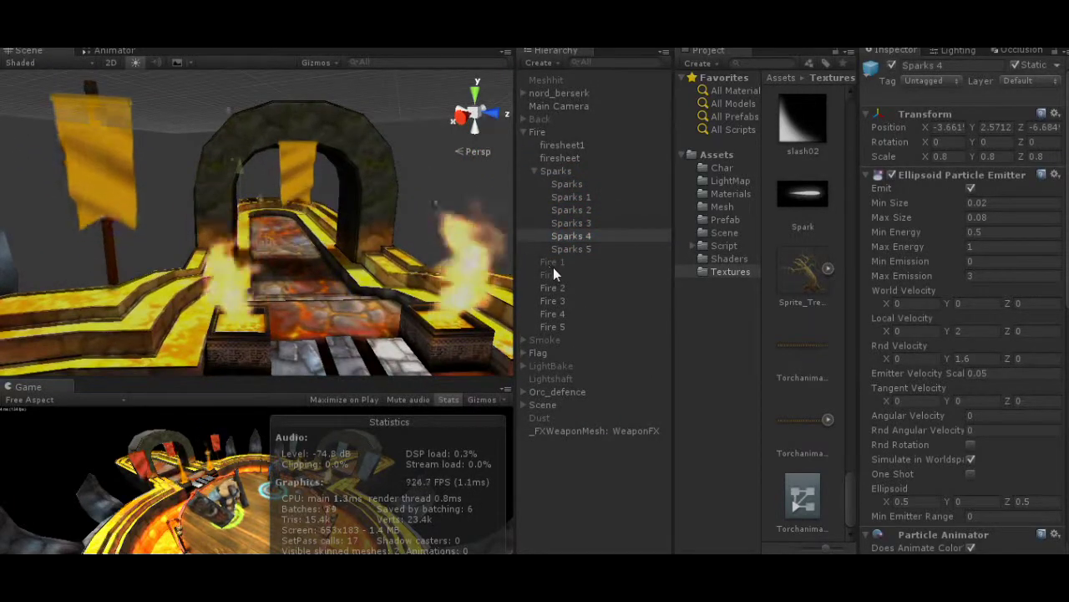
click(985, 277)
scroll(984, 279, down, 10)
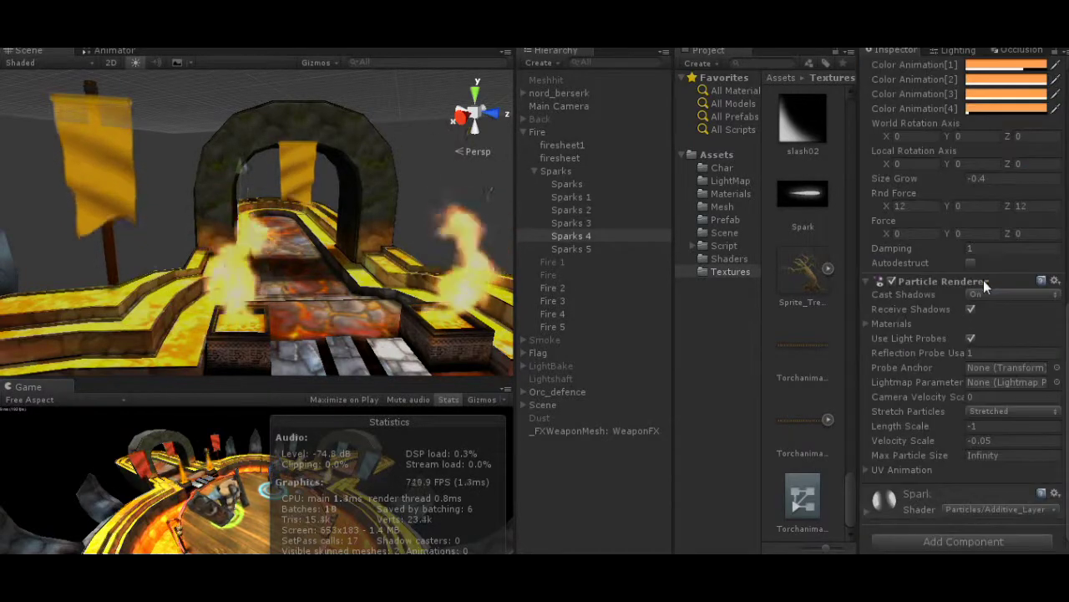
- Expand the Spark material at the end of Sparks 4's component list and examine its shader properties
click(867, 509)
scroll(875, 513, down, 5)
mouse_move(322, 284)
alt+mouse_down()
mouse_move(298, 226)
mouse_move(359, 246)
mouse_move(282, 296)
mouse_move(317, 292)
alt+mouse_up()
- Turn Fire 4 off to view the Sparks 4 emitter without its flame, and turn Fire 4 back on
click(552, 300)
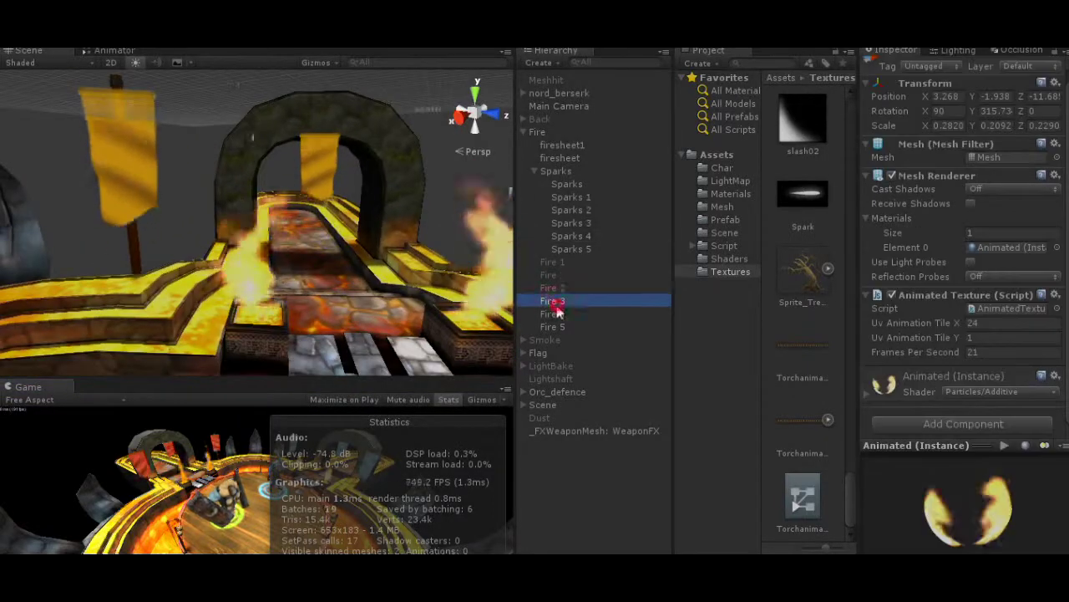
click(552, 314)
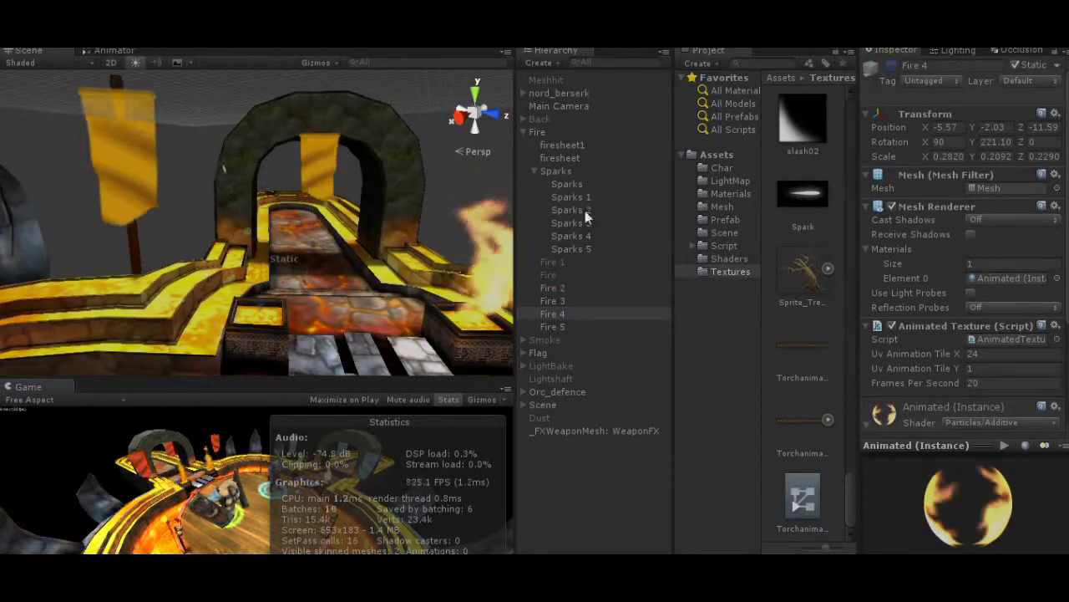
double_click(565, 238)
right_drag(290, 238, 432, 239)
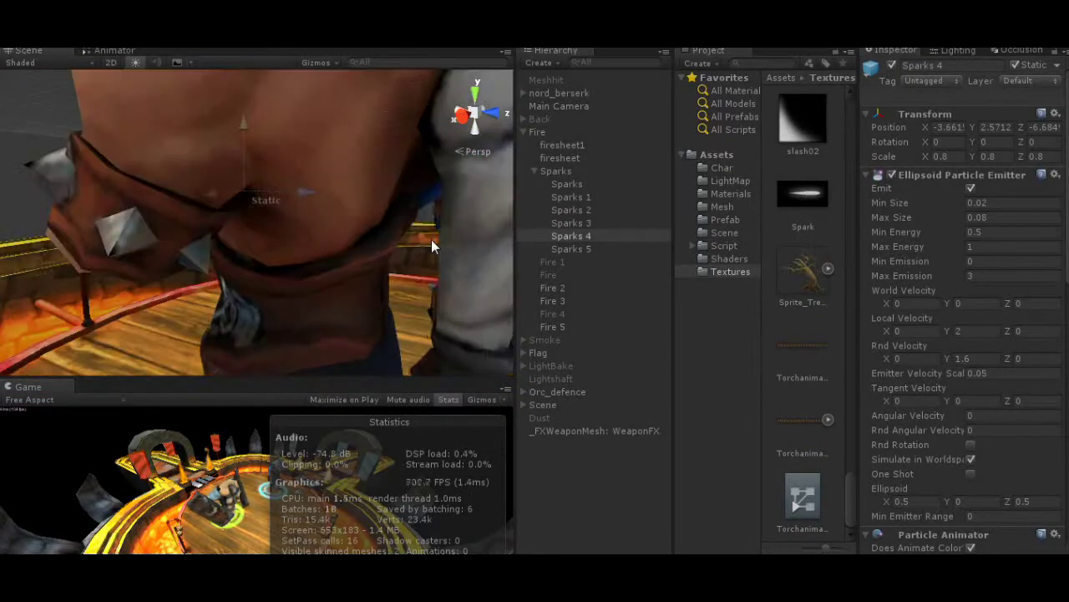
scroll(431, 239, up, 3)
click(565, 265)
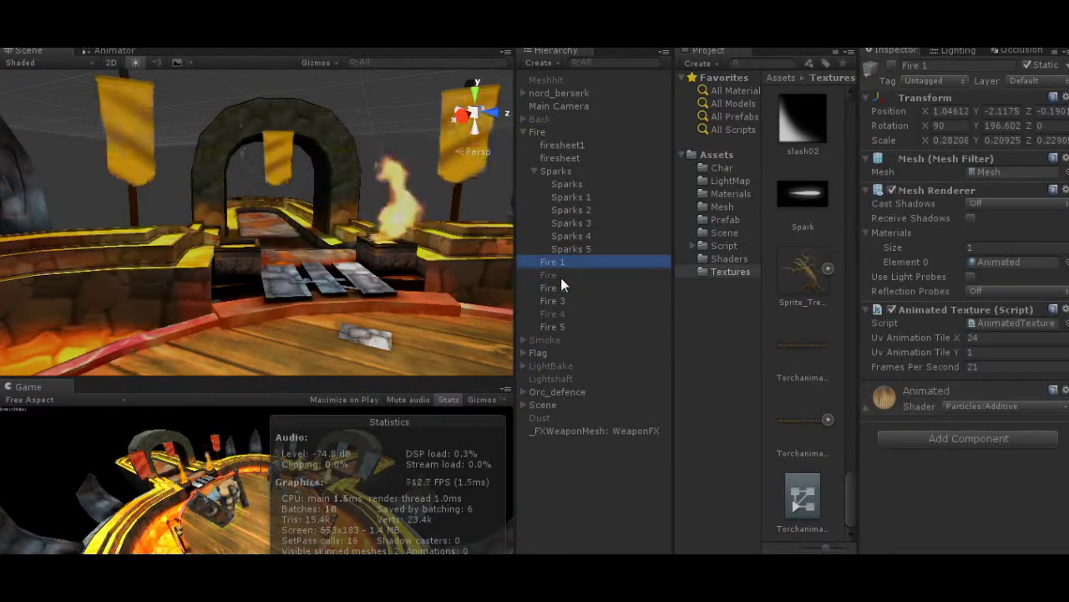
click(560, 277)
click(567, 312)
click(890, 66)
right_drag(330, 291, 334, 226)
- Collapse the Fire group, select the Dust particle system, and view its effect over the wooden arena floor
click(523, 132)
click(542, 224)
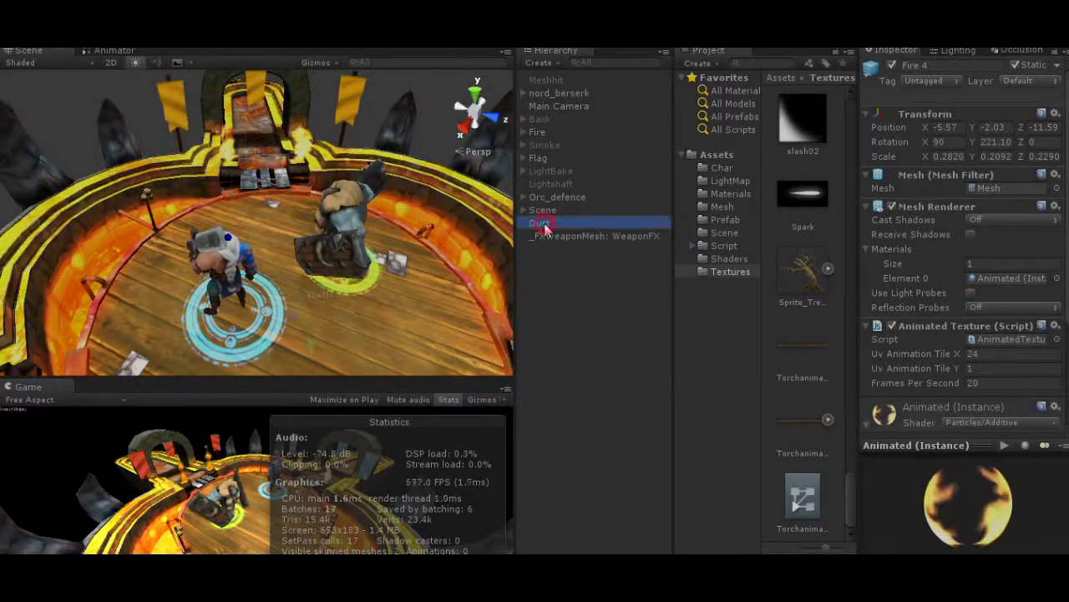
right_drag(372, 258, 542, 240)
right_drag(115, 239, 376, 318)
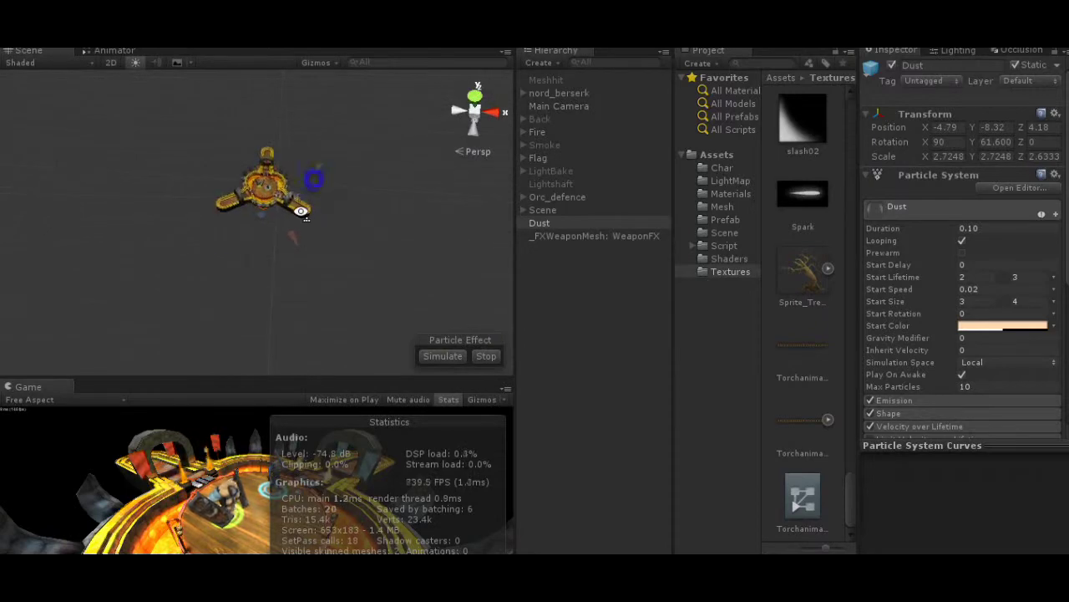
key(w)
right_drag(327, 174, 293, 188)
key(w)
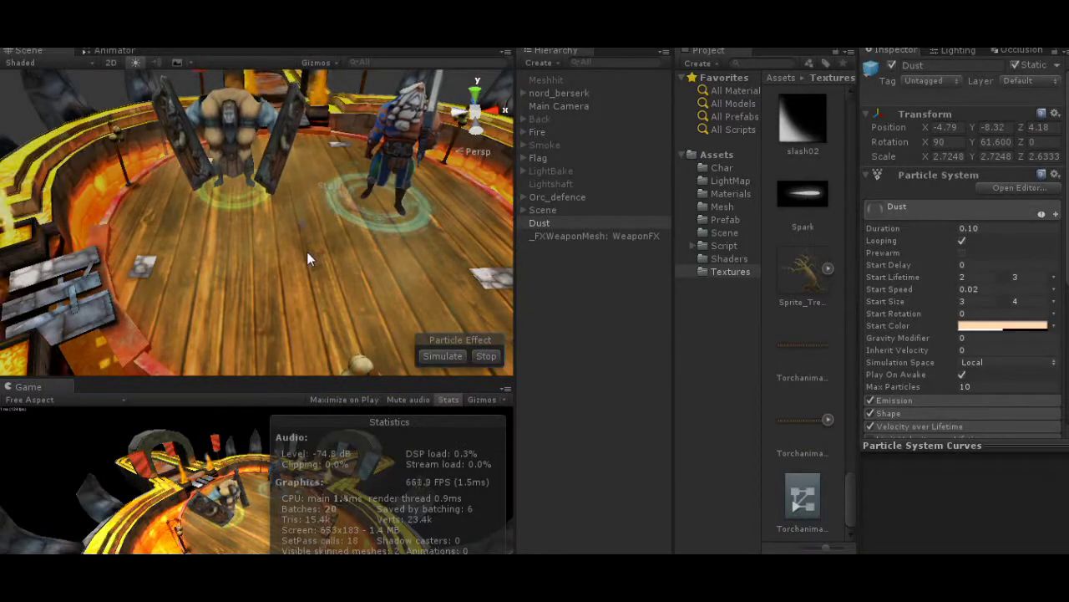
click(559, 224)
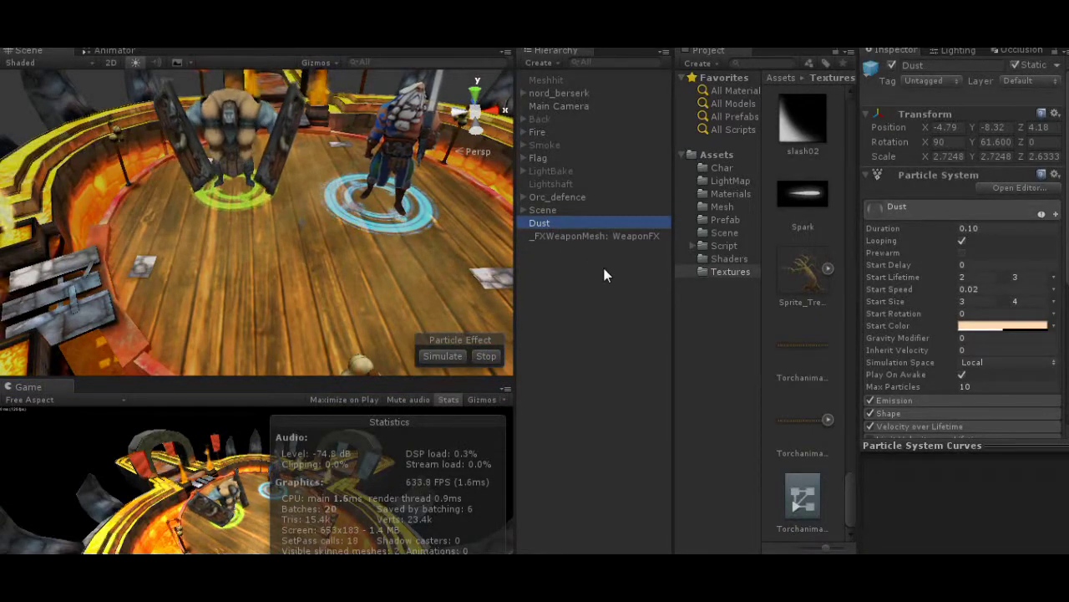
- Examine Dust's particle modules and material, and locate its particle texture 51370 and that texture's import settings
scroll(998, 360, down, 5)
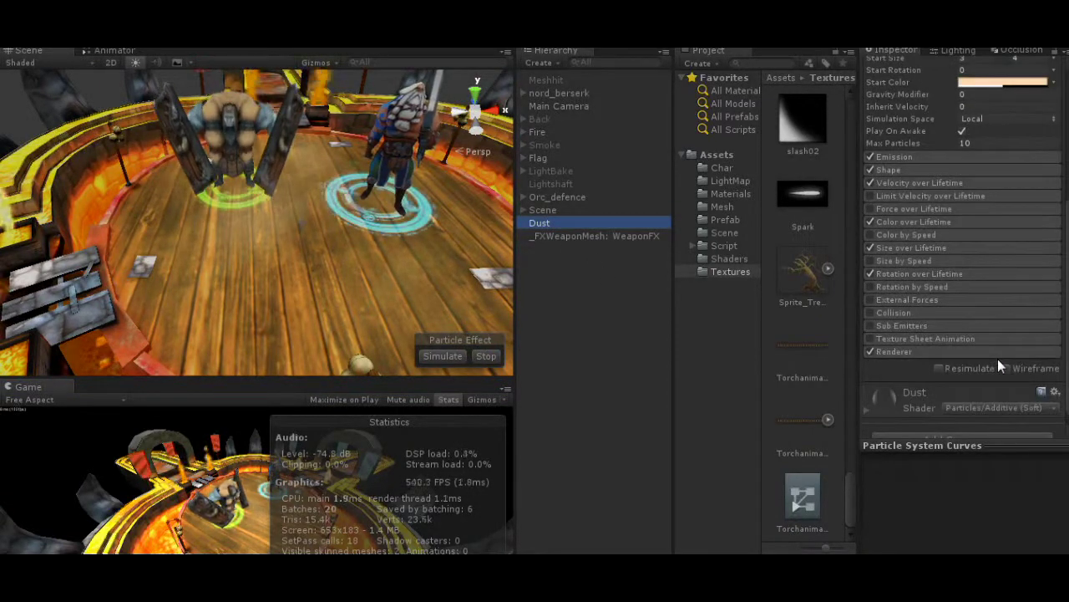
scroll(998, 358, down, 1)
click(911, 378)
scroll(1042, 357, down, 3)
click(1043, 358)
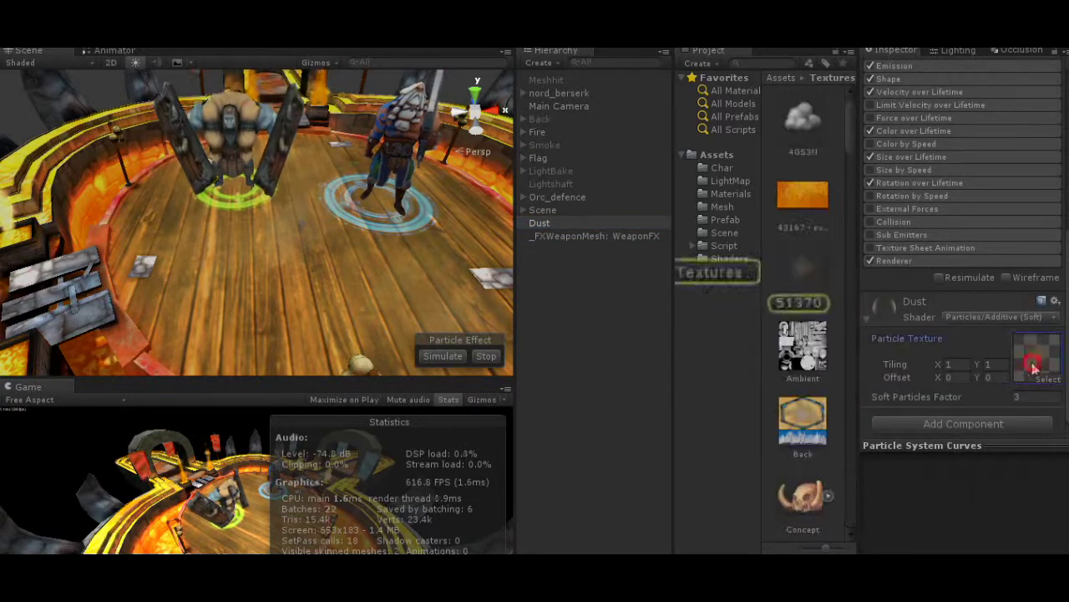
click(803, 269)
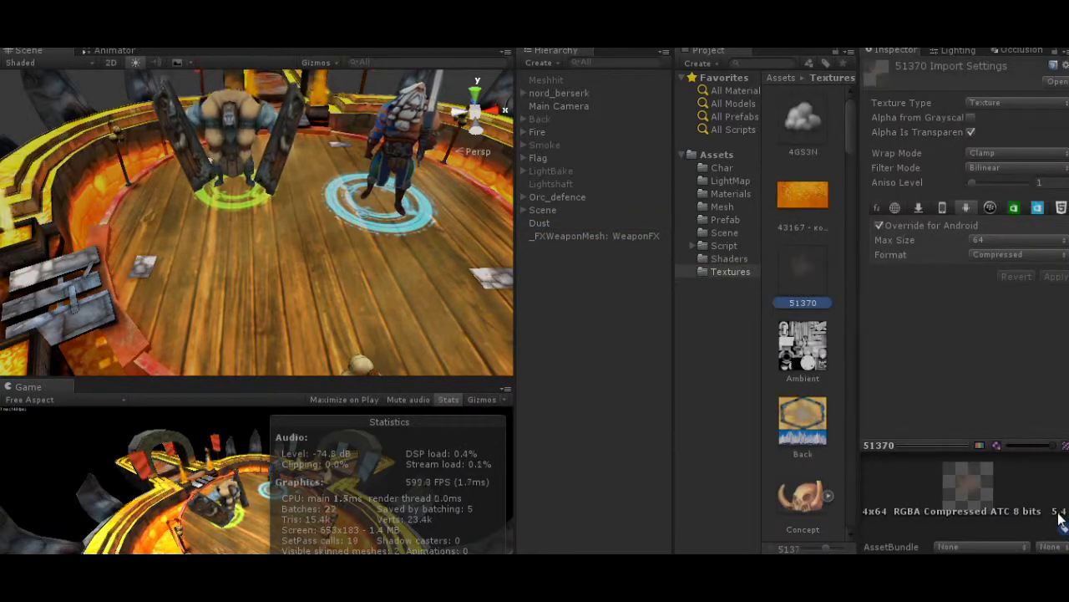
- Reselect Dust and lighten its Start Color to a paler peach
click(543, 223)
scroll(961, 408, down, 8)
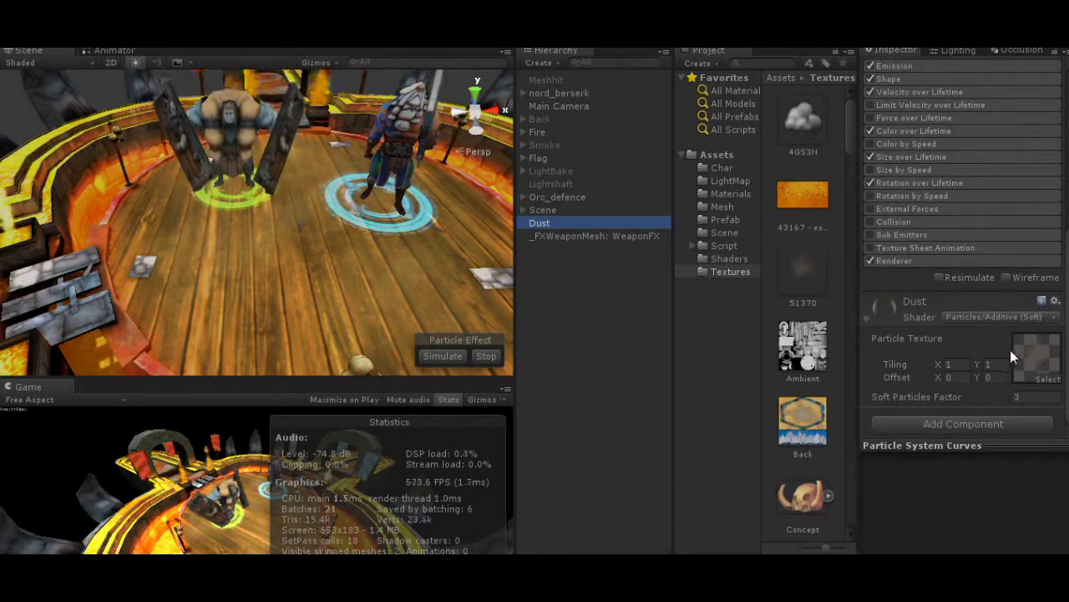
scroll(1002, 334, up, 8)
click(980, 284)
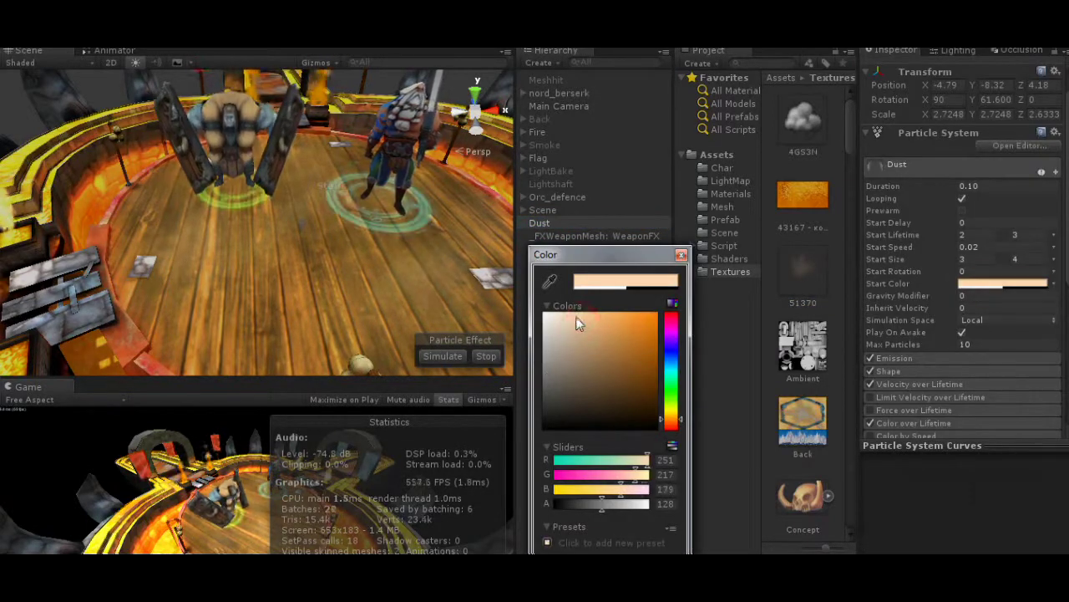
drag(507, 306, 564, 287)
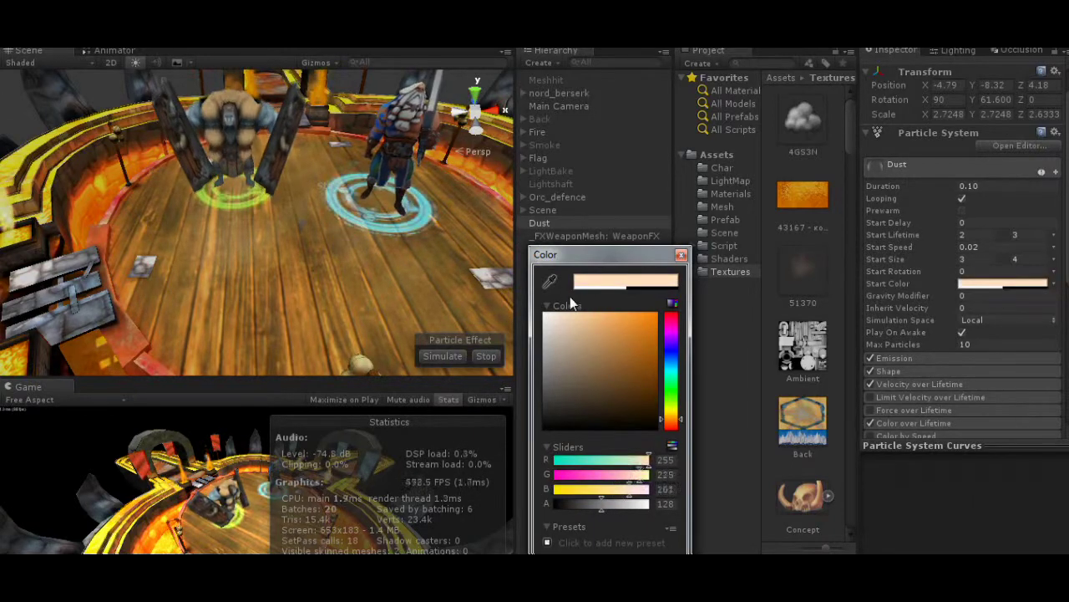
click(681, 256)
- Try other tints on the first color key of Dust's Color over Lifetime gradient, returning it to white
scroll(921, 178, down, 5)
click(953, 228)
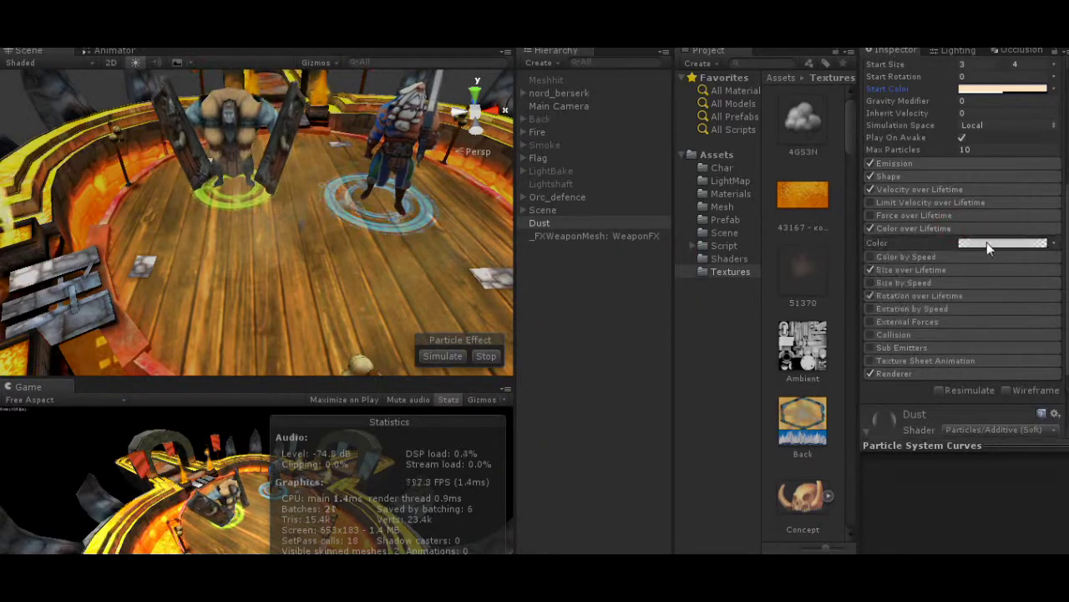
click(986, 242)
click(558, 274)
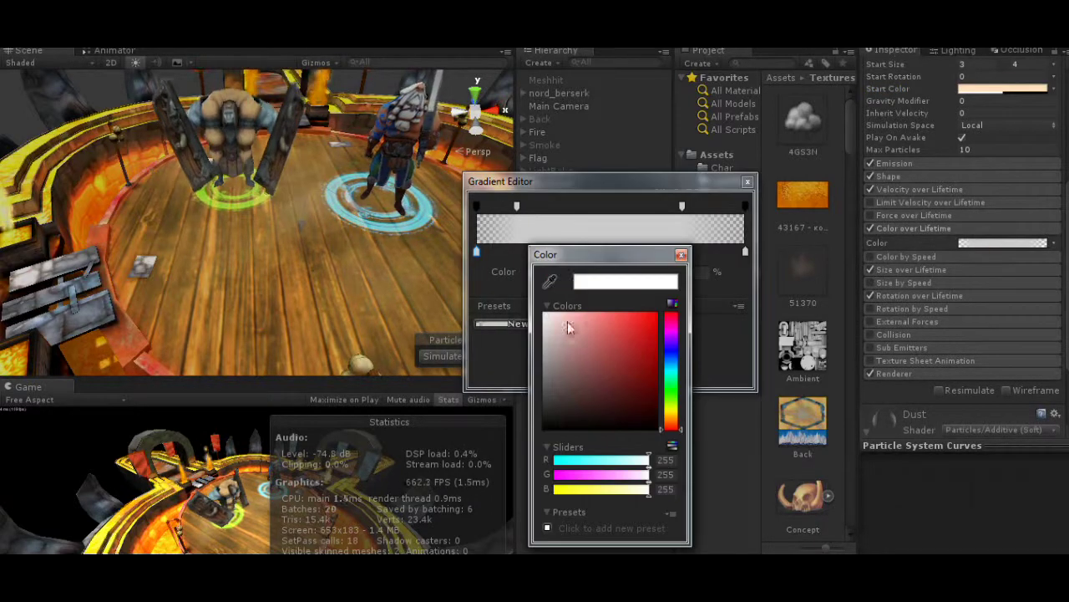
mouse_move(547, 323)
mouse_down()
mouse_move(623, 310)
mouse_move(541, 307)
mouse_up()
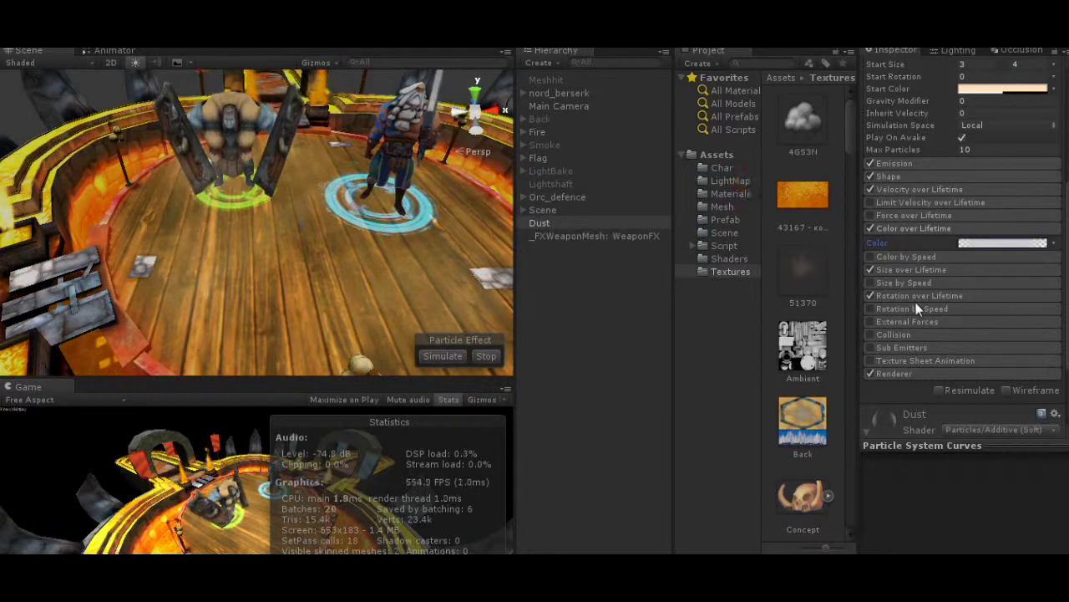
scroll(902, 182, up, 8)
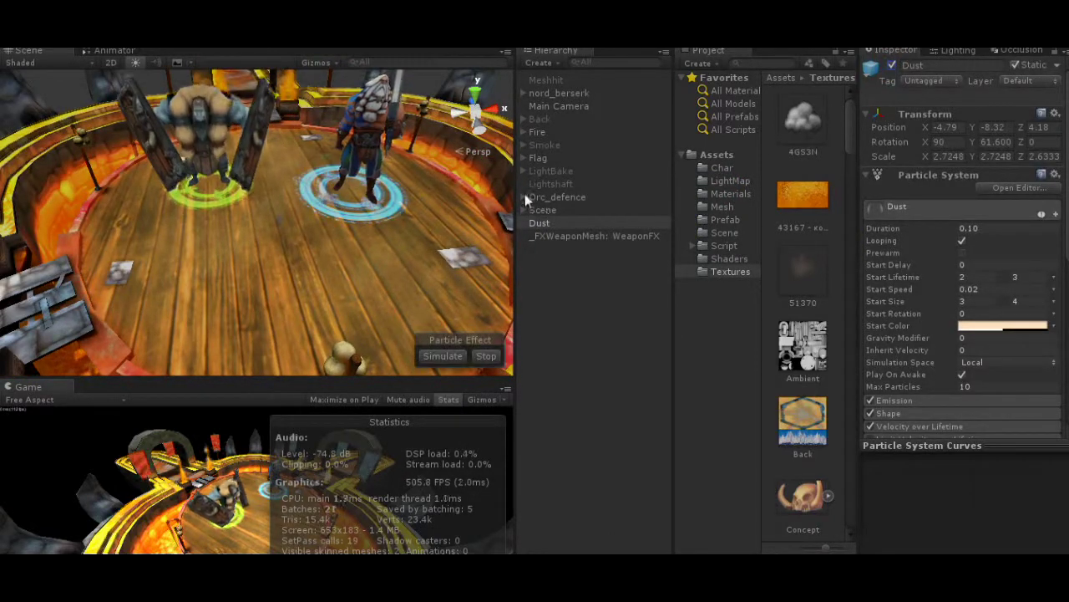
- Activate the Smoke group, expand it, and frame Smoke 1 beside the lava channel
click(539, 145)
click(524, 144)
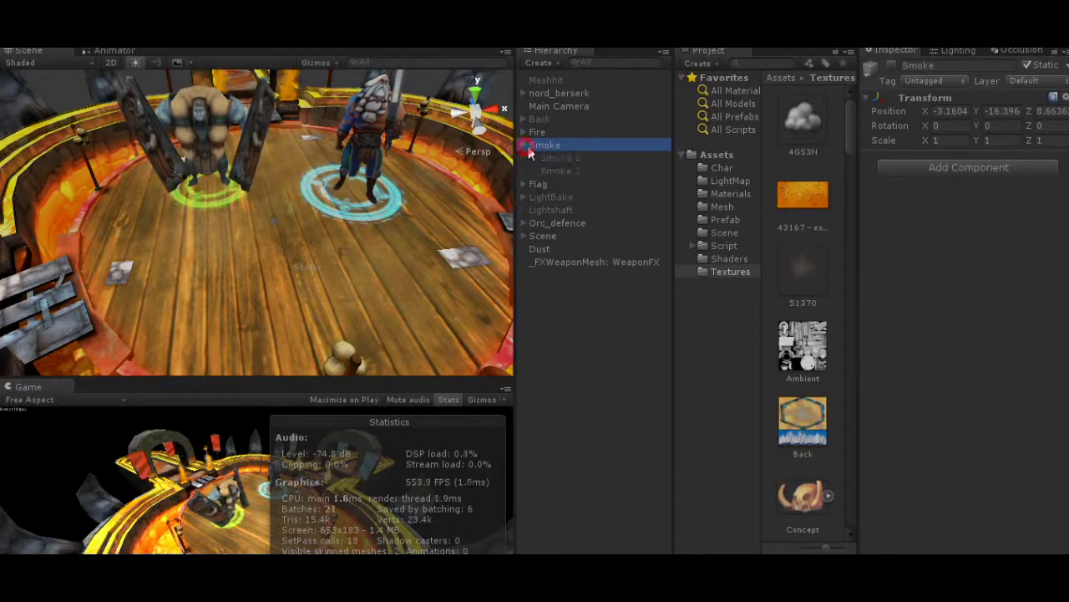
click(892, 65)
double_click(567, 159)
right_drag(287, 165, 275, 222)
key(w)
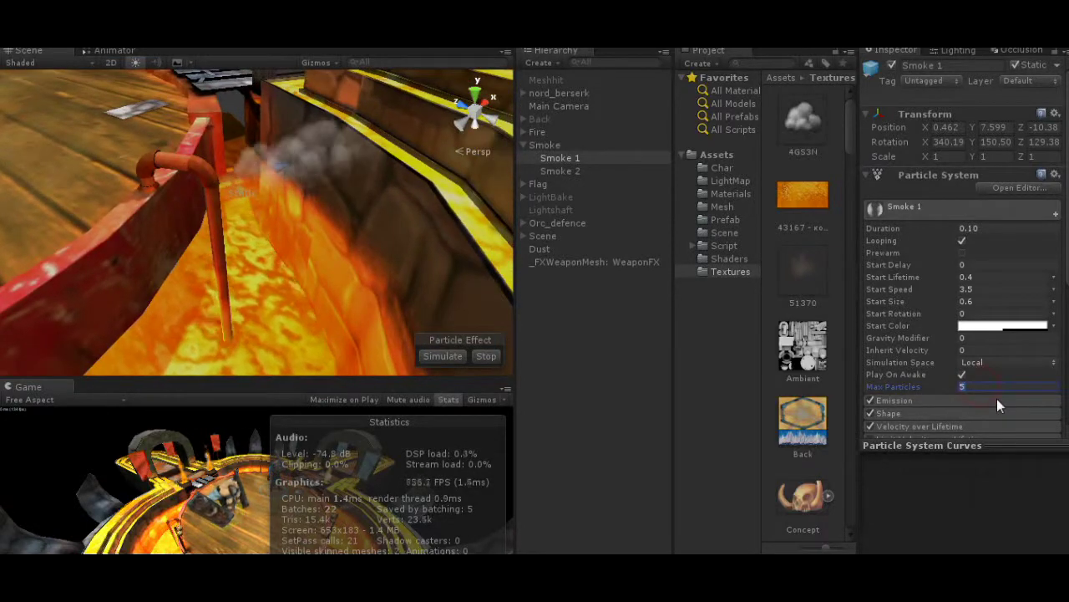
- Examine Smoke 1's particle modules and its smoke puff material and texture
scroll(992, 395, down, 5)
scroll(869, 395, down, 3)
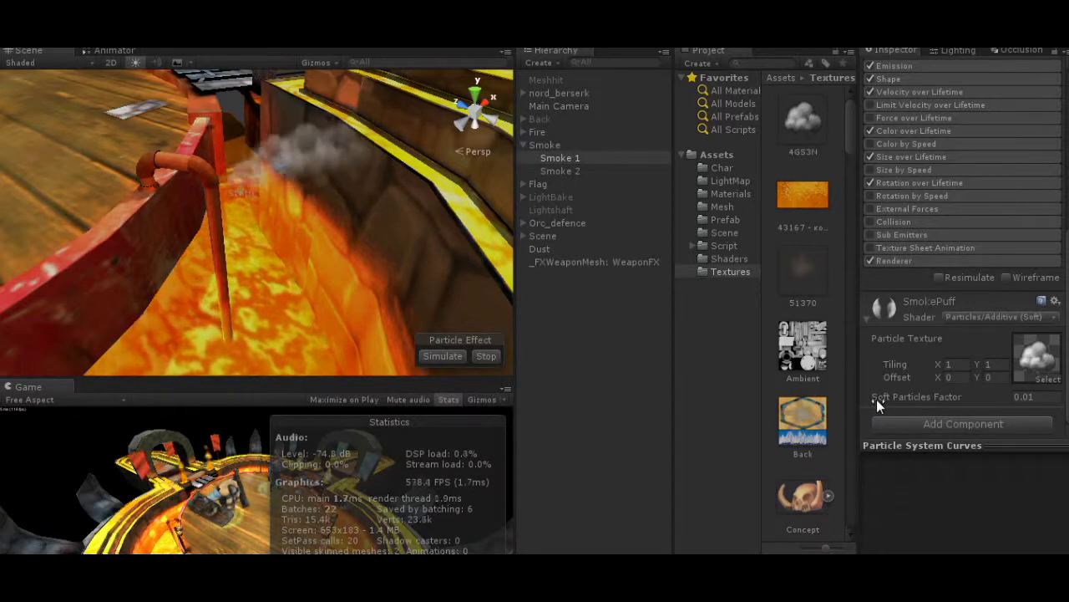
right_drag(300, 120, 300, 167)
scroll(913, 200, up, 2)
- Inspect the Color over Lifetime gradient of Smoke 1 and close it unchanged
scroll(948, 376, up, 8)
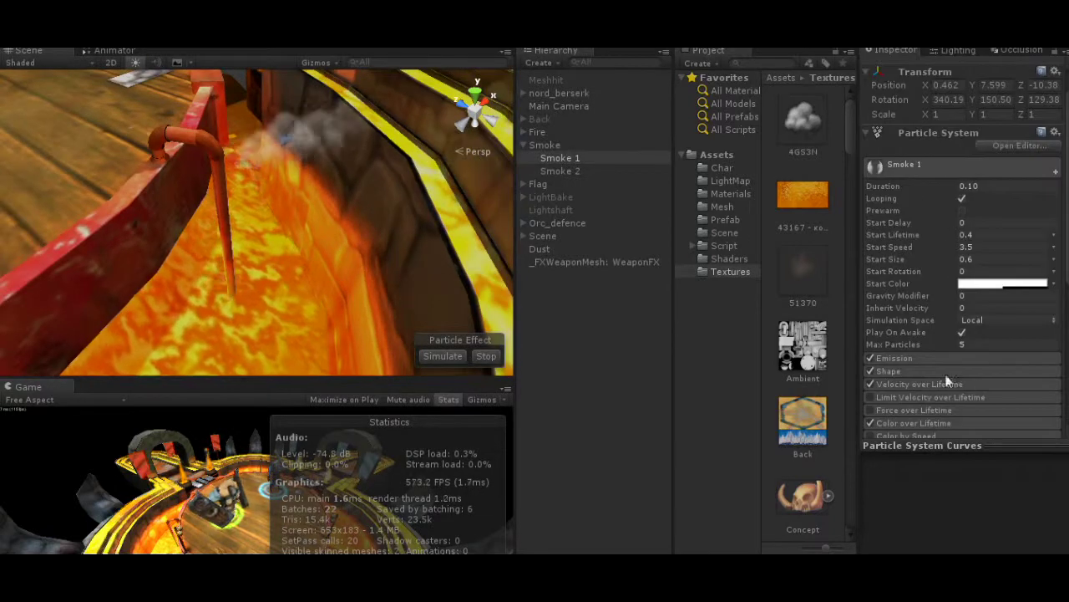
click(952, 377)
click(1001, 397)
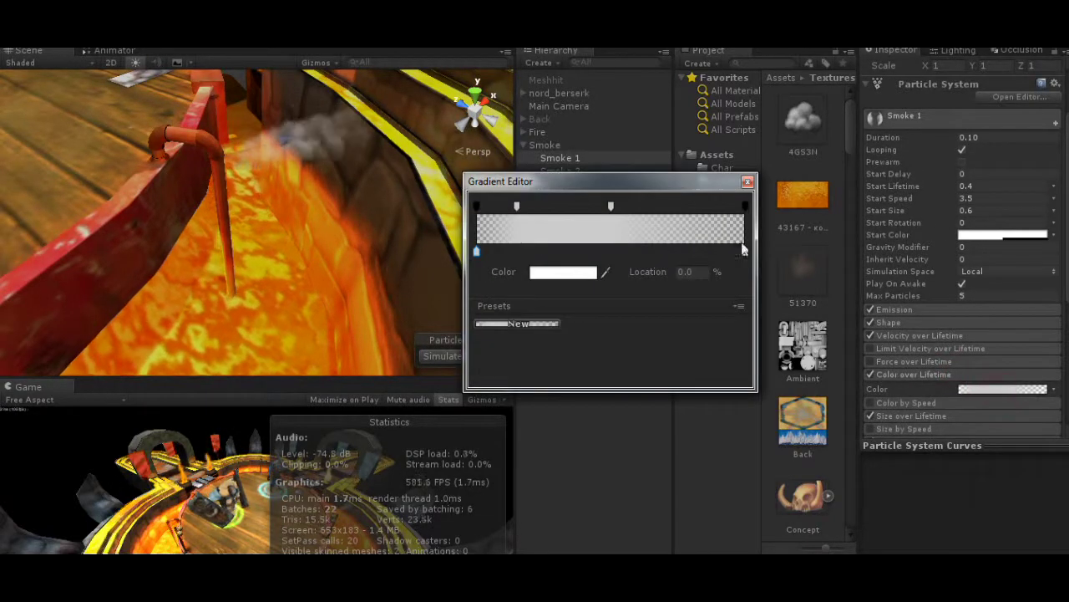
click(746, 180)
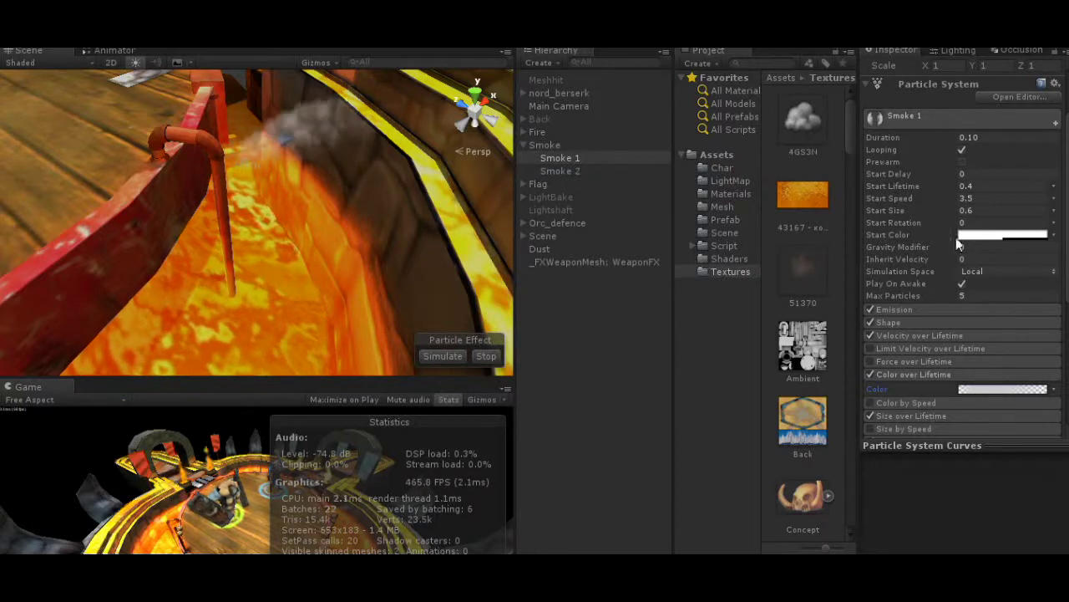
scroll(229, 240, down, 5)
- Collapse the Smoke group, select Lightshaft, keep its Max Particles at 2, and activate the object
right_drag(229, 240, 216, 200)
click(524, 144)
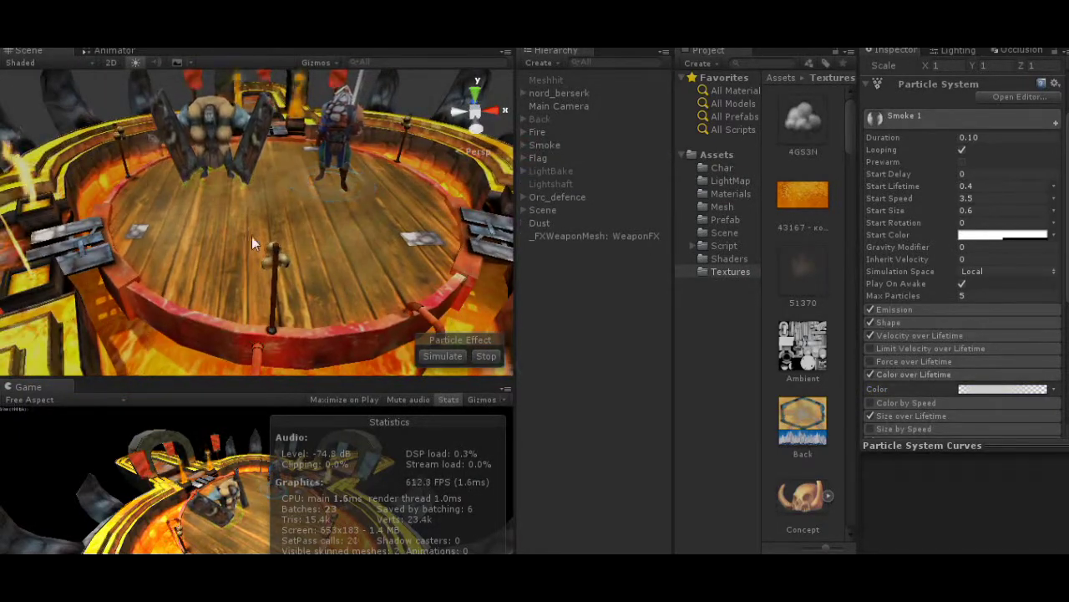
click(551, 183)
scroll(974, 211, down, 3)
scroll(975, 212, up, 3)
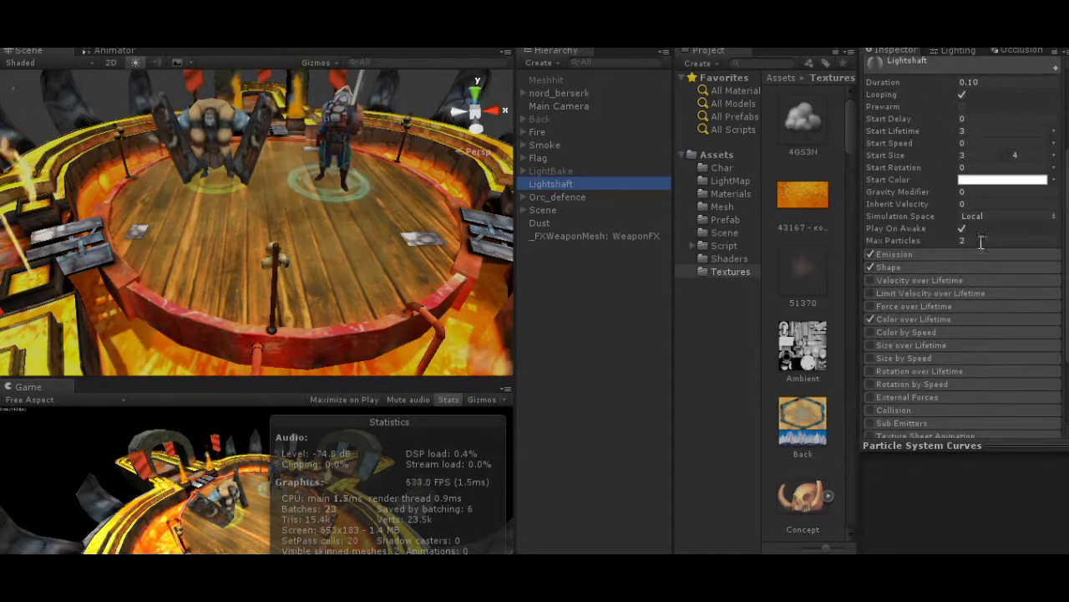
click(962, 240)
key(Return)
scroll(1019, 228, up, 4)
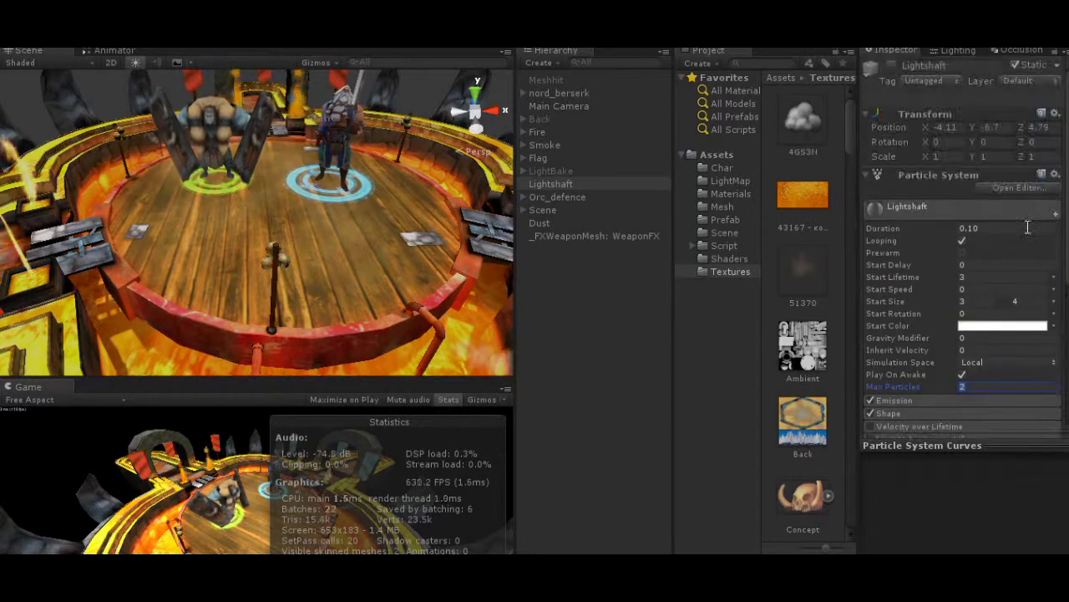
- View the light shafts above the arena and examine Lightshaft's particle modules and Renderer settings
scroll(444, 181, down, 4)
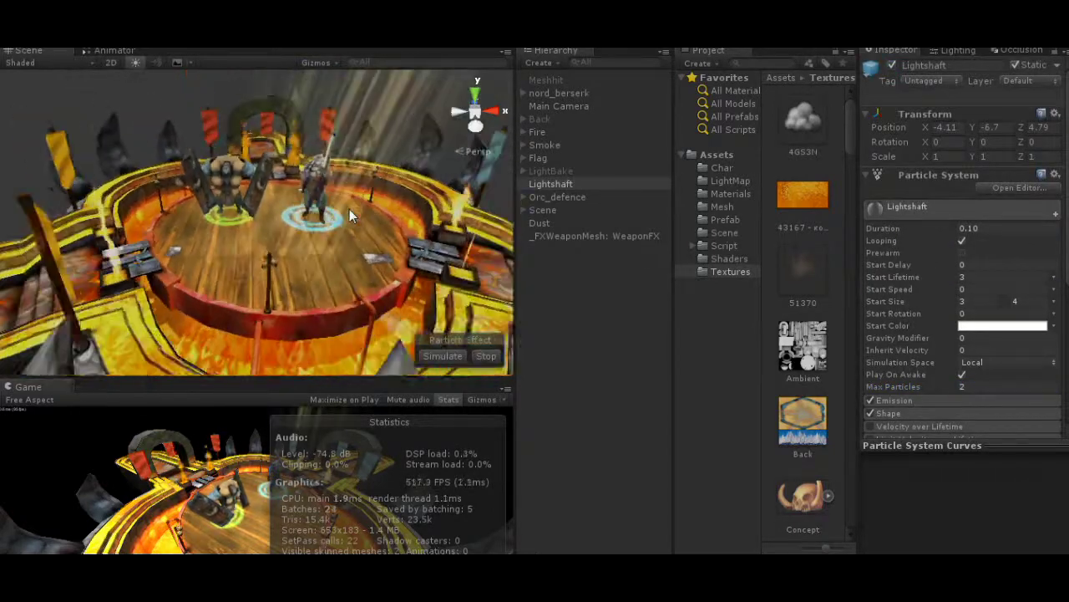
right_drag(305, 225, 302, 148)
alt+drag(302, 149, 299, 162)
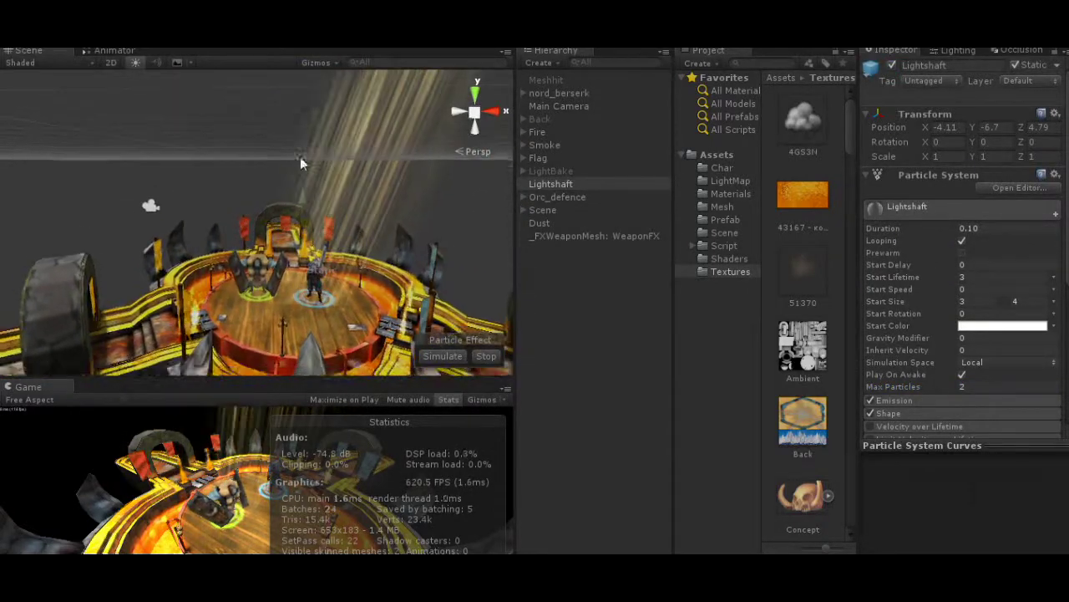
scroll(982, 250, down, 3)
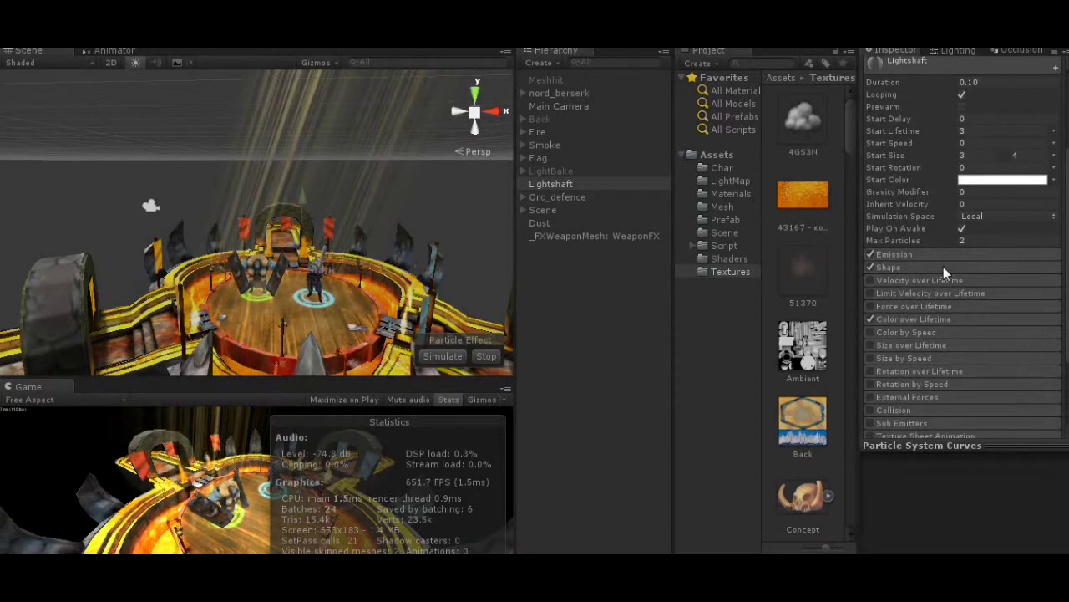
scroll(945, 276, down, 3)
click(947, 336)
scroll(947, 343, down, 3)
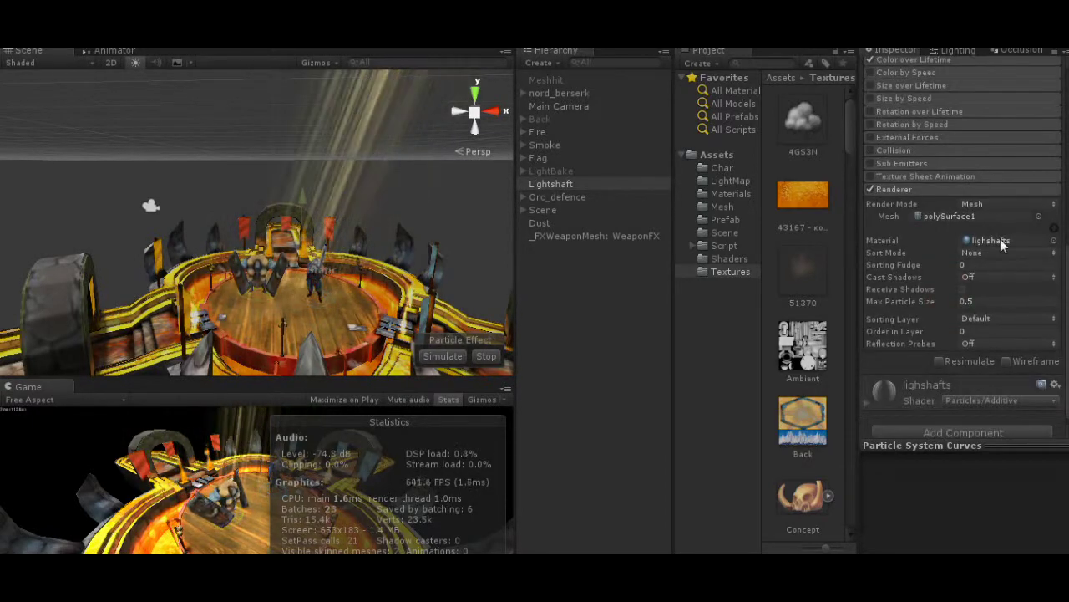
- Open the lighshafts material from Lightshaft's renderer and locate its particle texture in the project
click(1000, 240)
click(817, 327)
click(1047, 176)
- Try other Tint Color values on the lighshafts material, returning it to RGB 199, 199, 199
click(1041, 138)
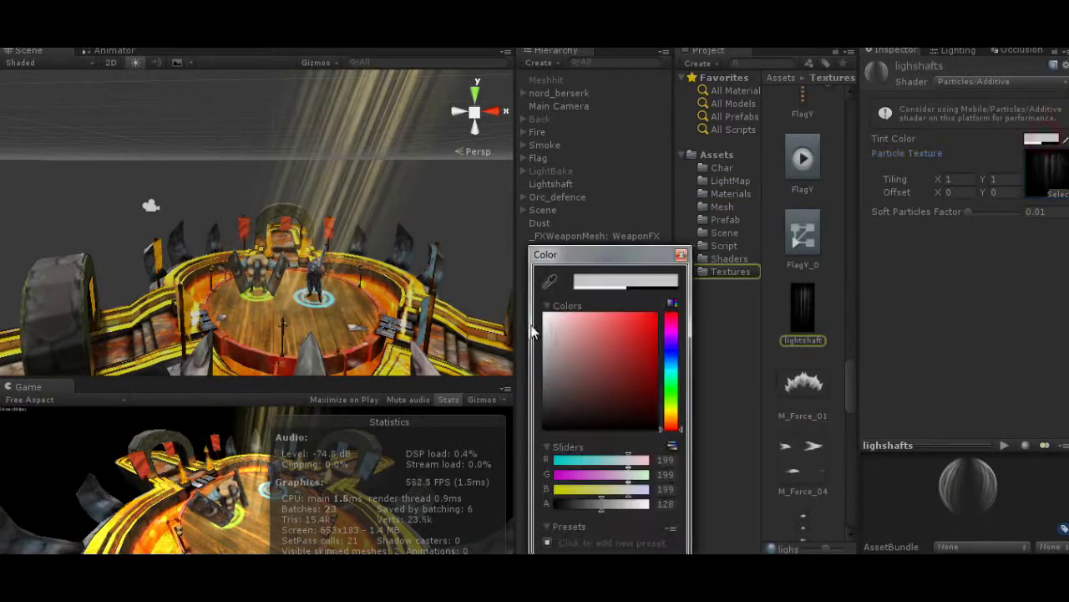
drag(545, 316, 372, 335)
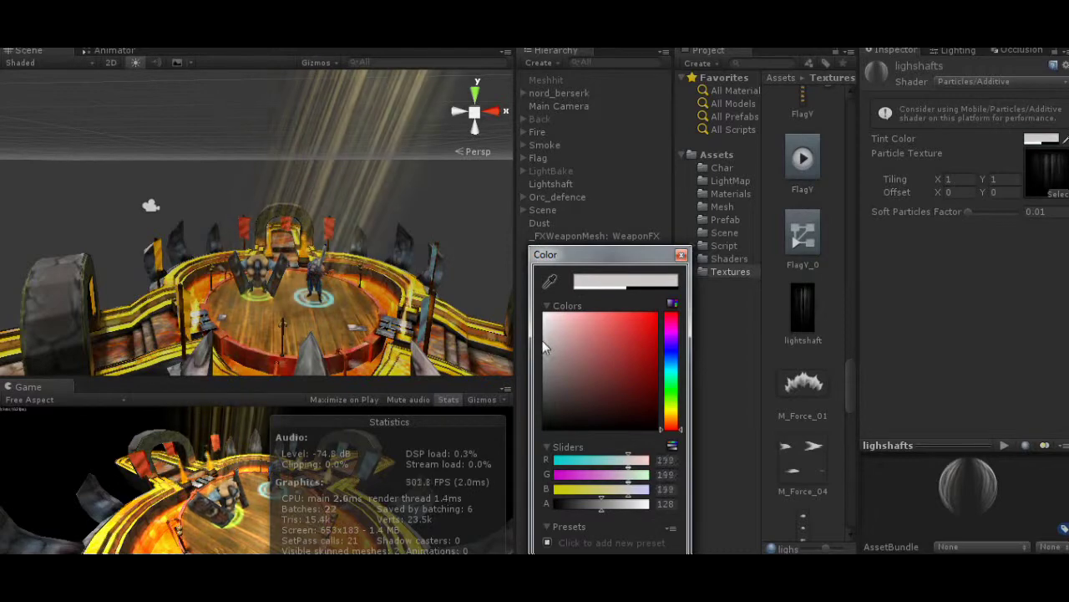
click(681, 255)
- Reselect the light shaft particle system and check its Render Mode options, keeping Mesh
click(373, 187)
scroll(990, 283, down, 5)
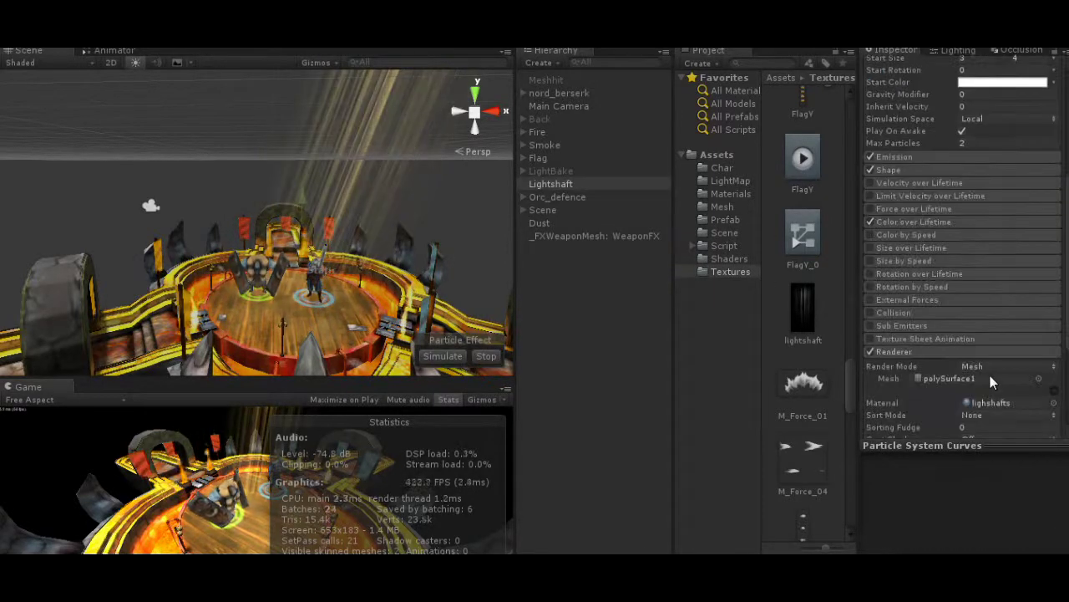
click(995, 368)
click(963, 454)
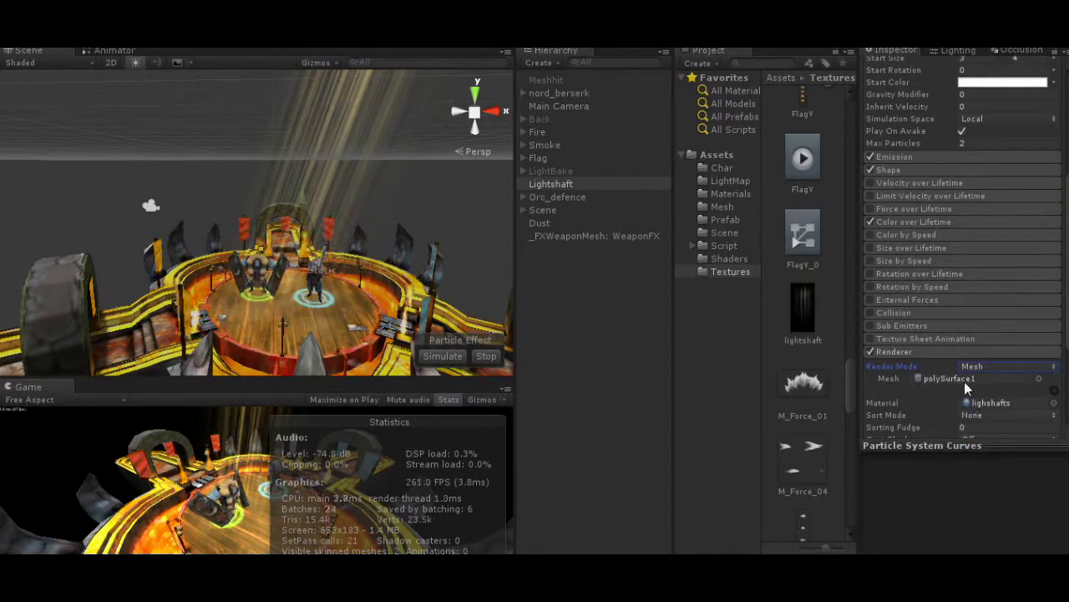
- Locate the polySurface1 mesh used by Lightshaft's renderer and inspect its shape in an enlarged preview
click(962, 381)
click(788, 333)
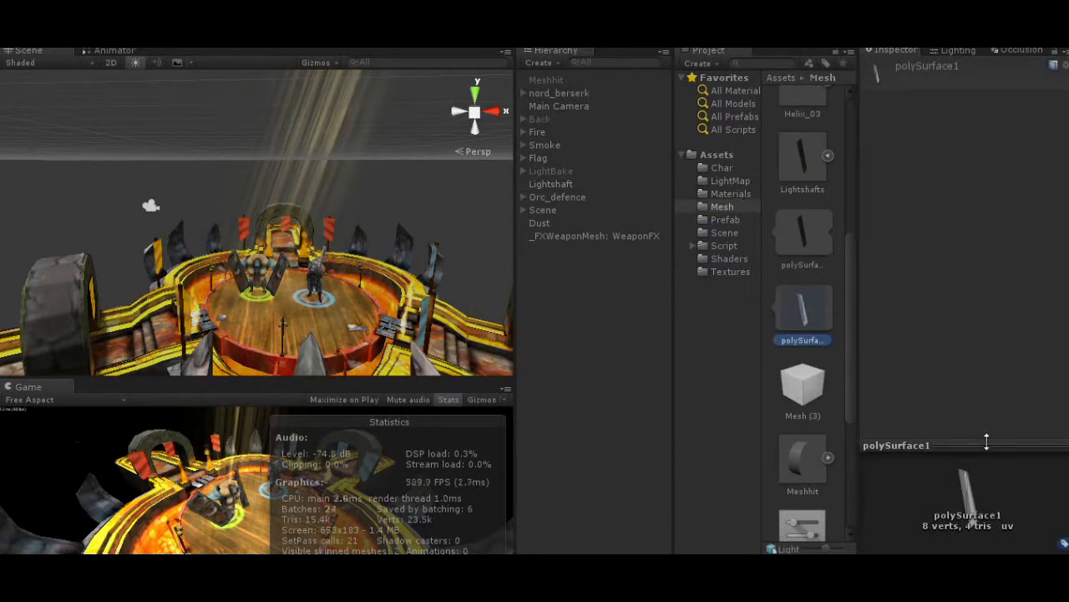
drag(993, 485, 920, 482)
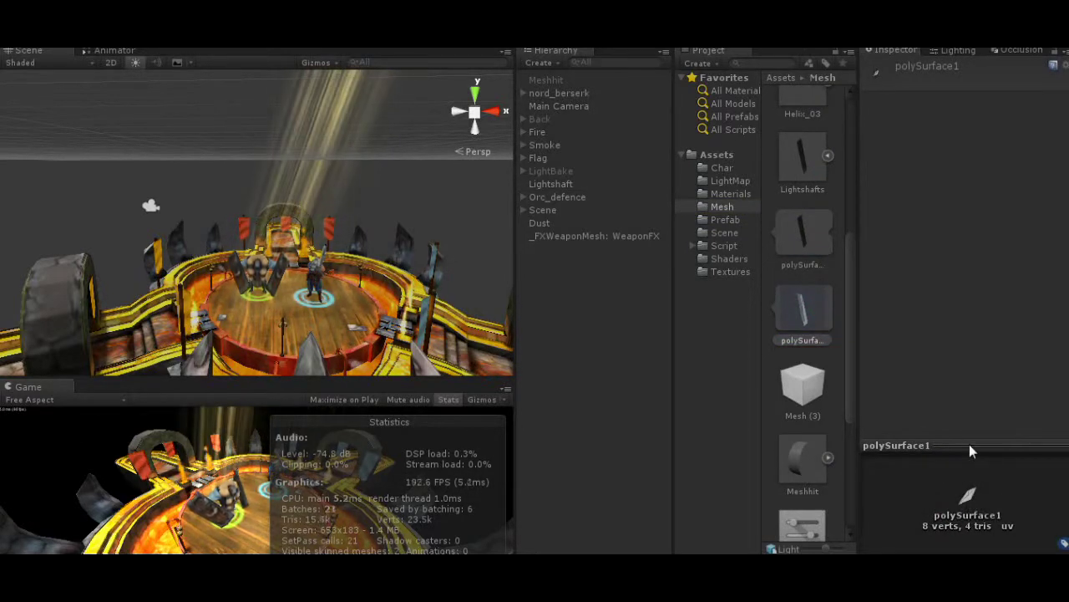
drag(970, 445, 978, 207)
drag(989, 382, 40, 428)
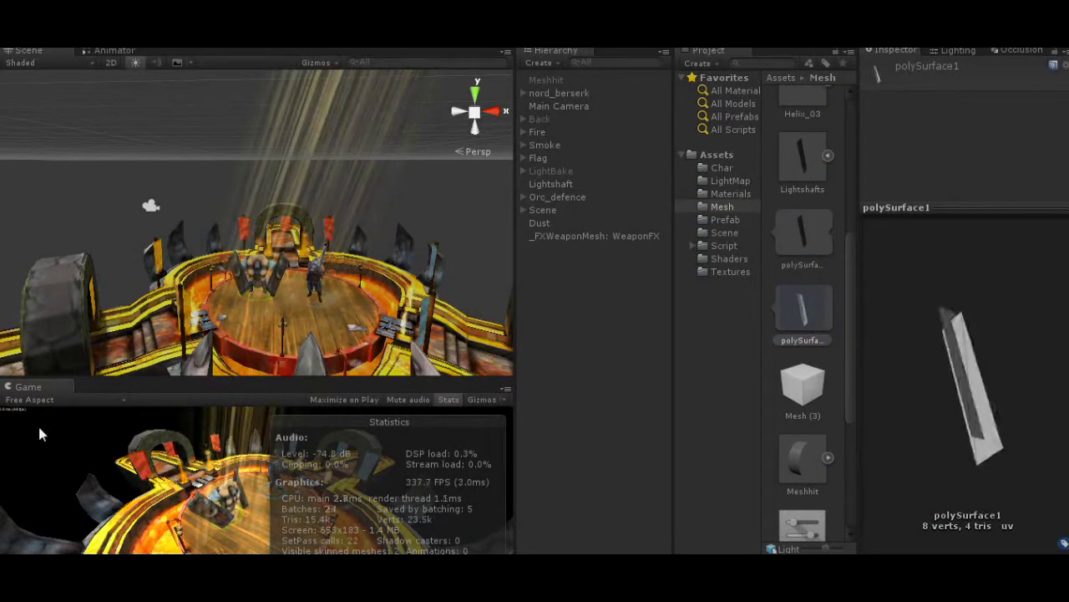
drag(950, 209, 986, 473)
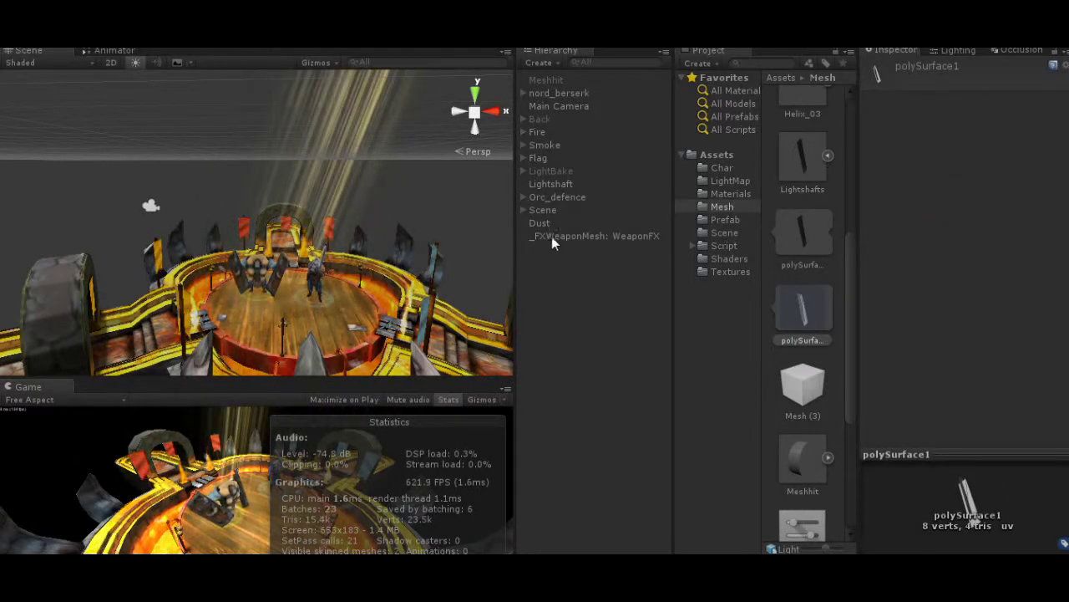
- Enable the Back background group, expand its child objects, and view the scenery around the arena
click(548, 119)
click(525, 118)
right_drag(364, 135, 343, 211)
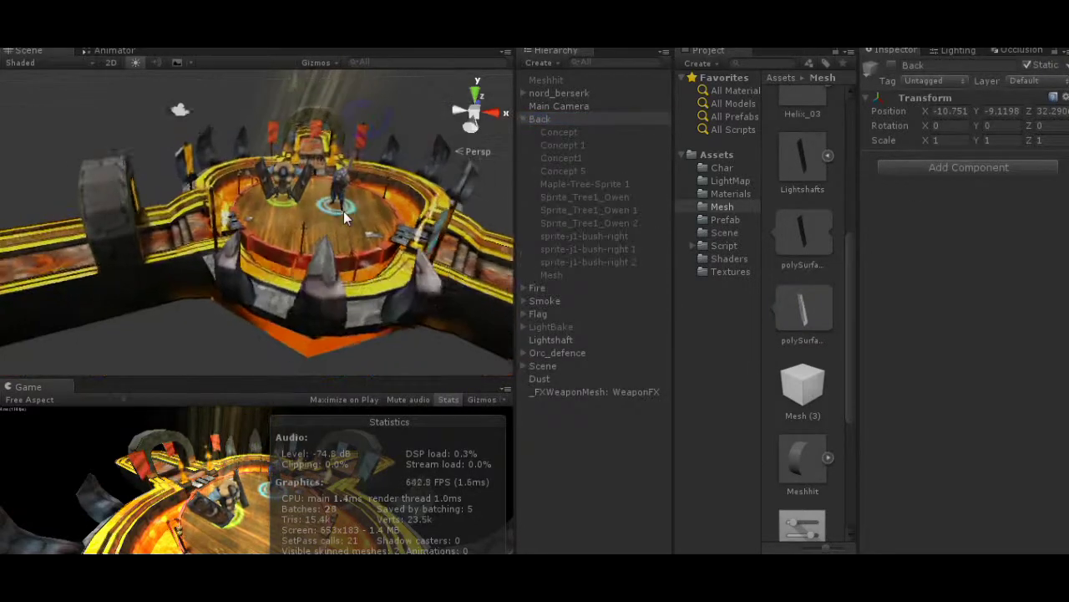
scroll(344, 212, down, 5)
click(893, 65)
right_drag(243, 228, 404, 230)
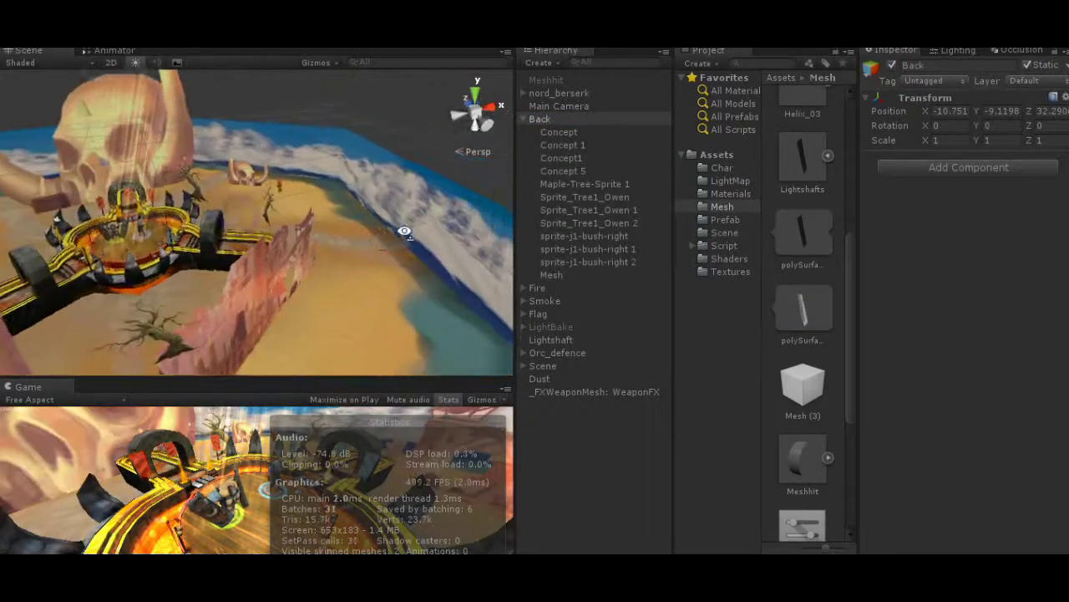
alt+drag(404, 232, 224, 281)
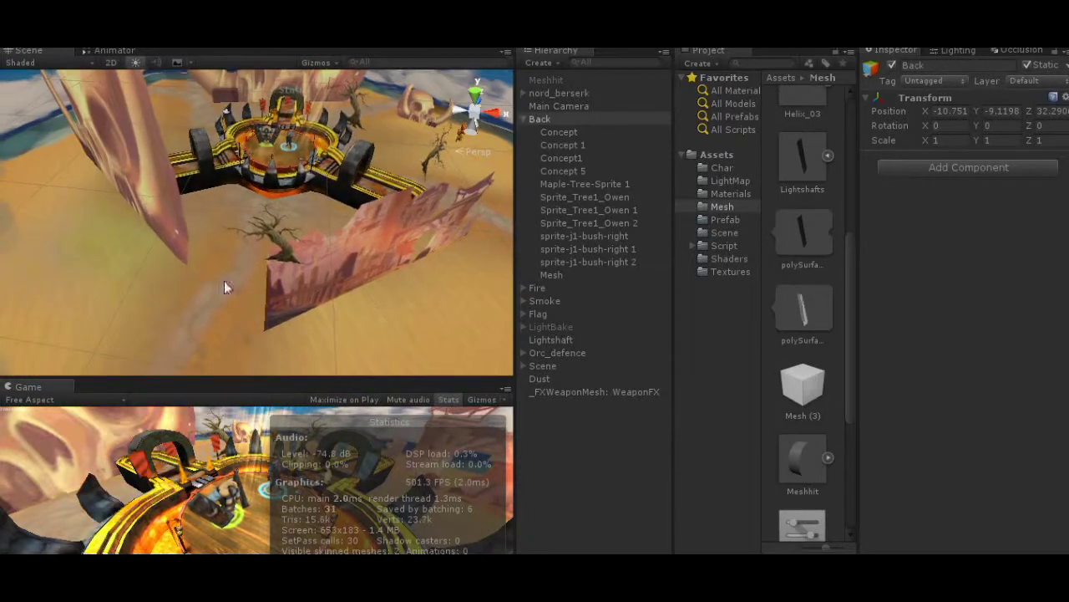
- Select the background ground mesh and open the import settings of its Back base texture
click(224, 280)
click(873, 355)
click(1051, 405)
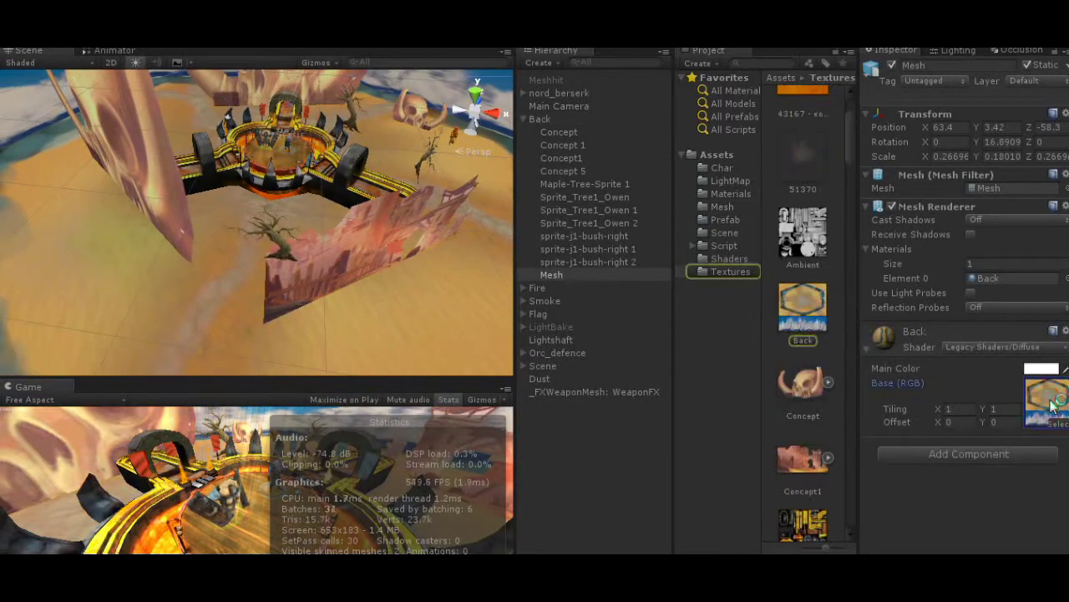
double_click(1051, 405)
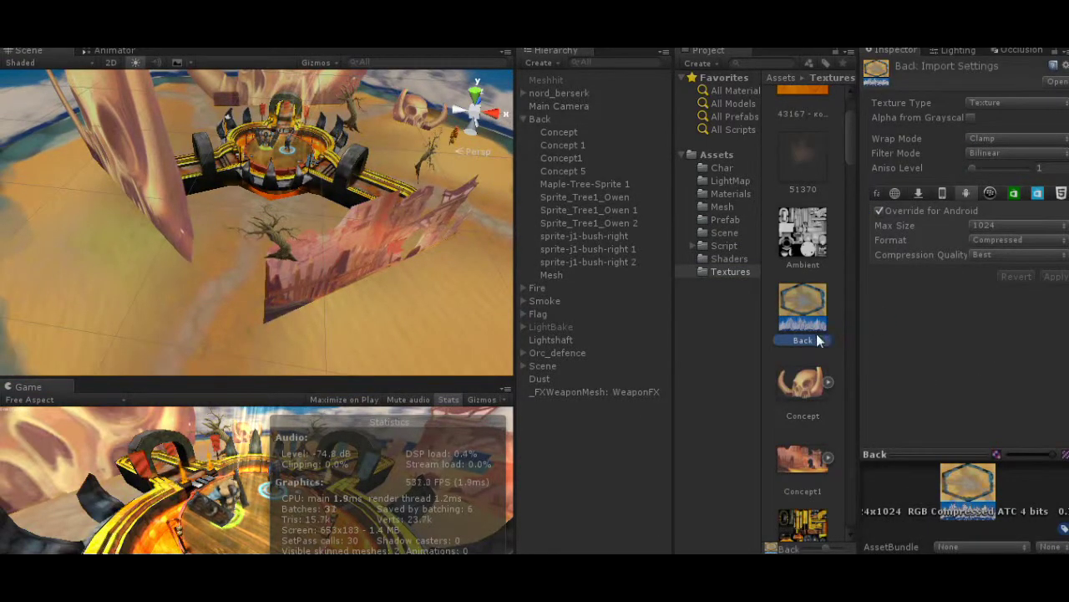
- Look through the skull, tree and bush sprites in the Back group, framing sprite-j1-bush-right
alt+drag(244, 242, 398, 222)
click(401, 162)
alt+drag(401, 162, 569, 170)
click(565, 132)
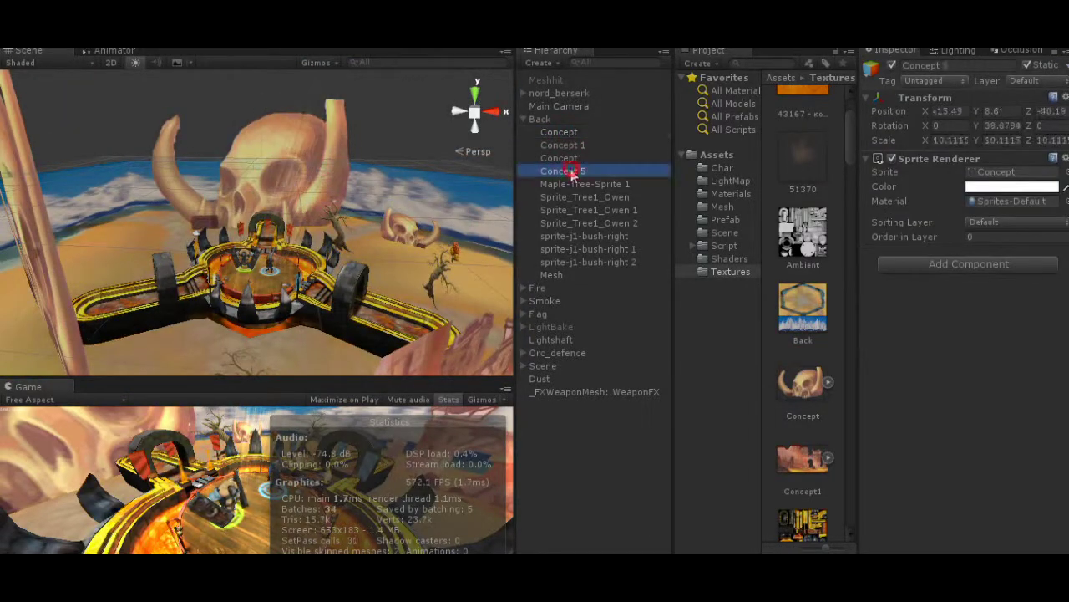
click(581, 198)
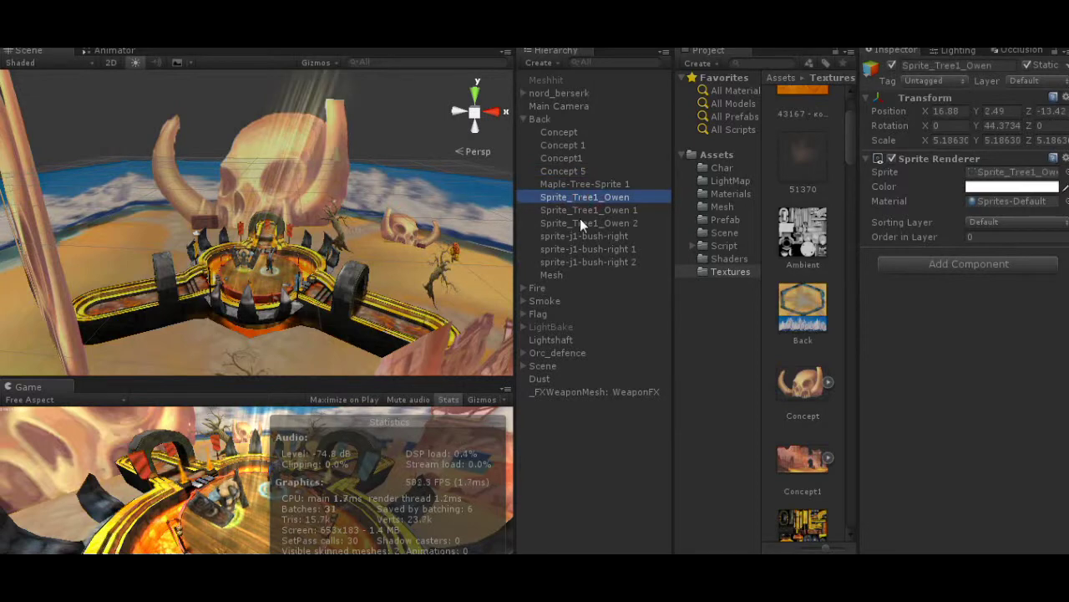
double_click(580, 236)
click(301, 242)
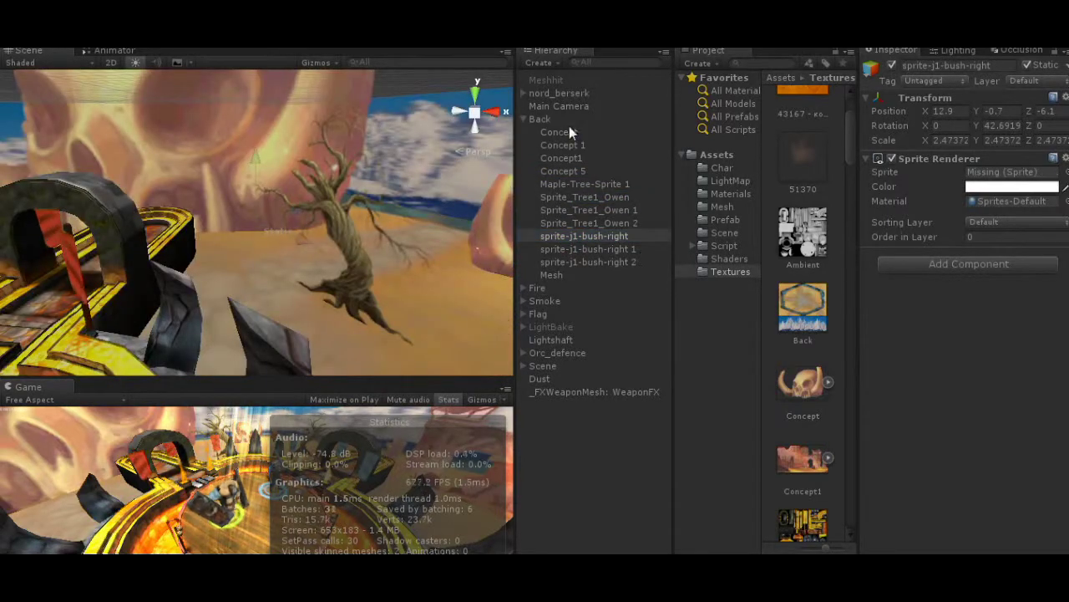
- Turn off Static for the Back group and all its children, and select the Concept skull sprite
click(1027, 65)
click(468, 316)
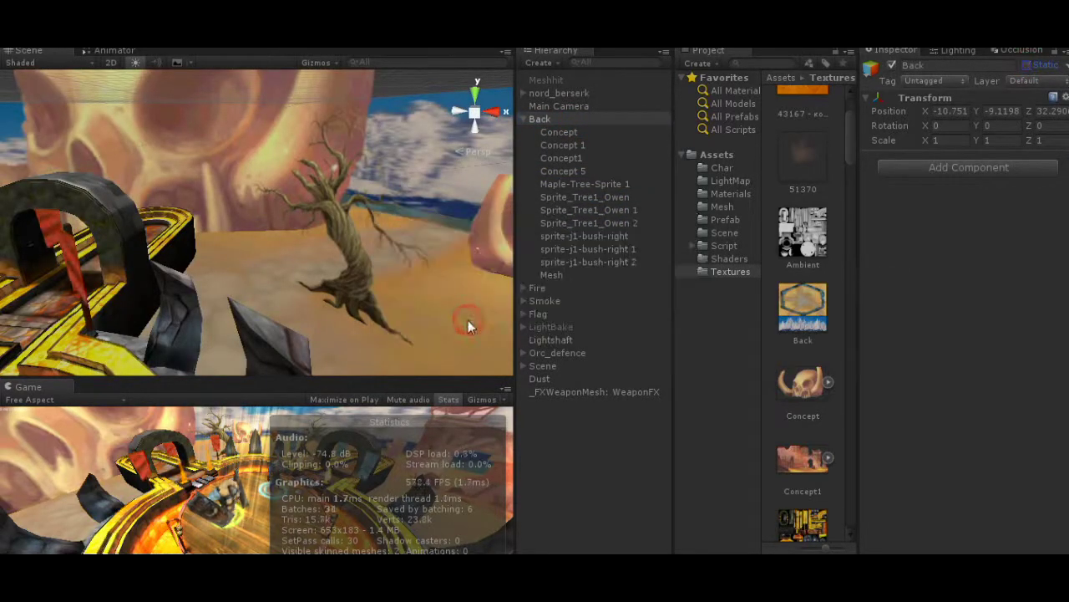
mouse_move(198, 93)
mouse_down()
mouse_move(259, 95)
mouse_move(182, 92)
mouse_up()
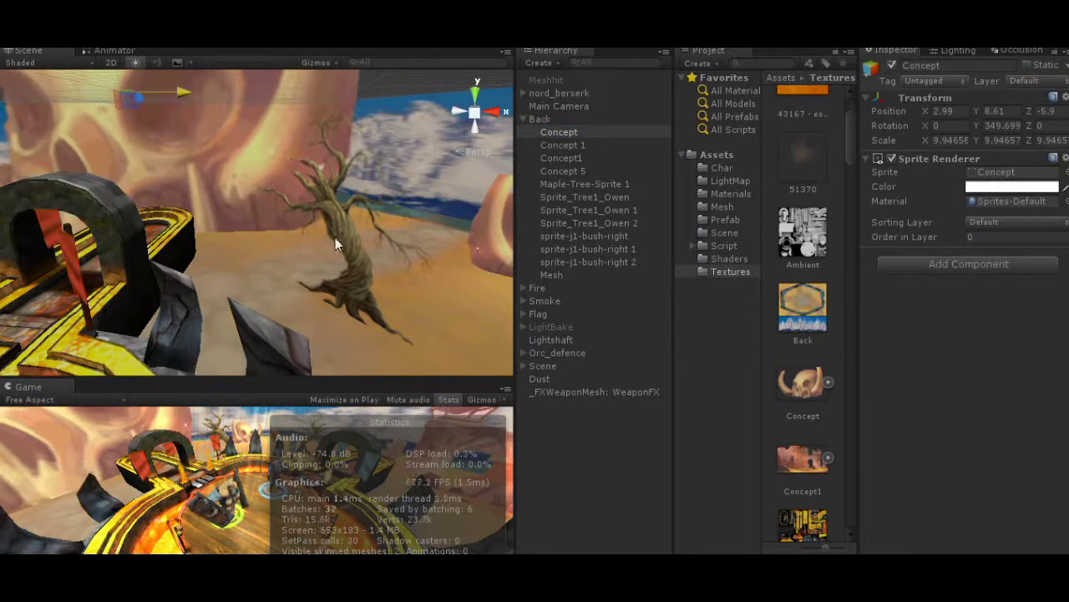
- Frame the Sprite_Tree1_Owen tree and locate the source texture of its sprite in the project
mouse_move(352, 233)
mouse_down()
mouse_move(693, 190)
mouse_move(420, 195)
mouse_move(352, 231)
mouse_up()
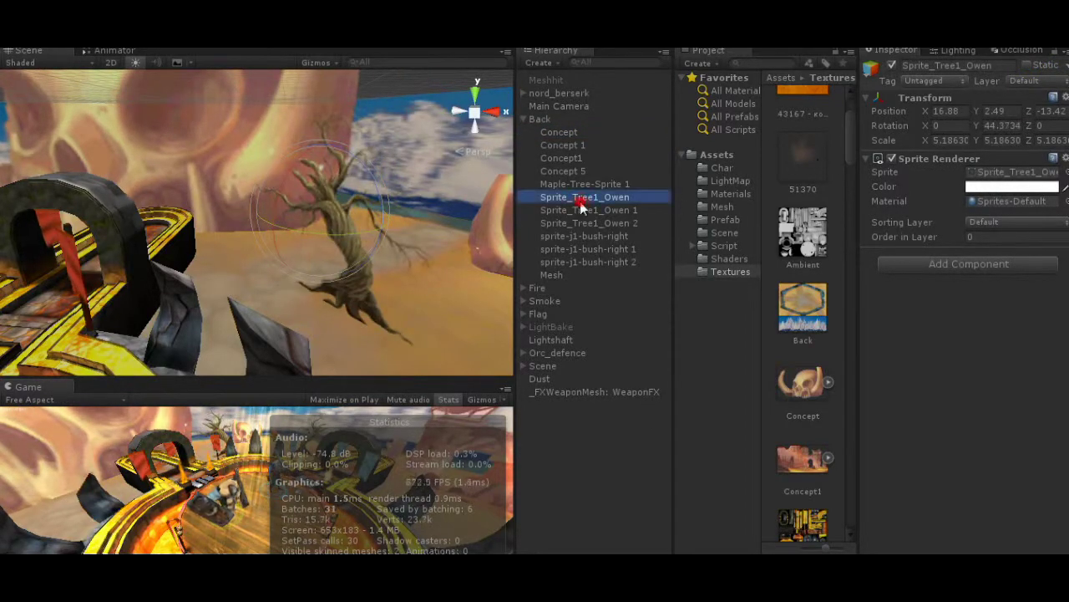
double_click(581, 202)
click(992, 172)
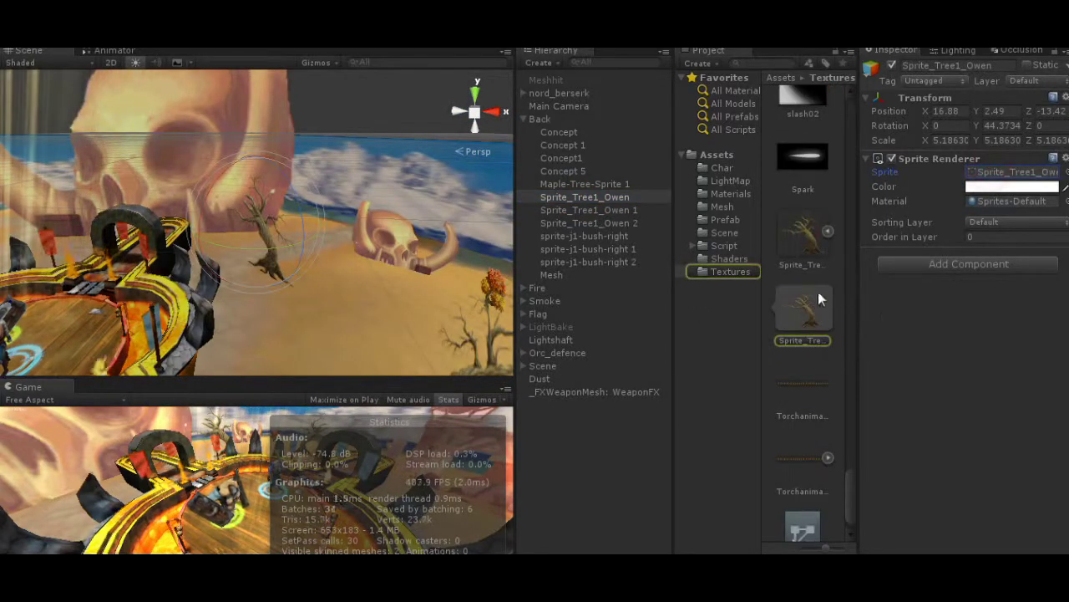
click(812, 251)
- Select the large skull background and locate the Concept texture its sprite comes from
click(194, 102)
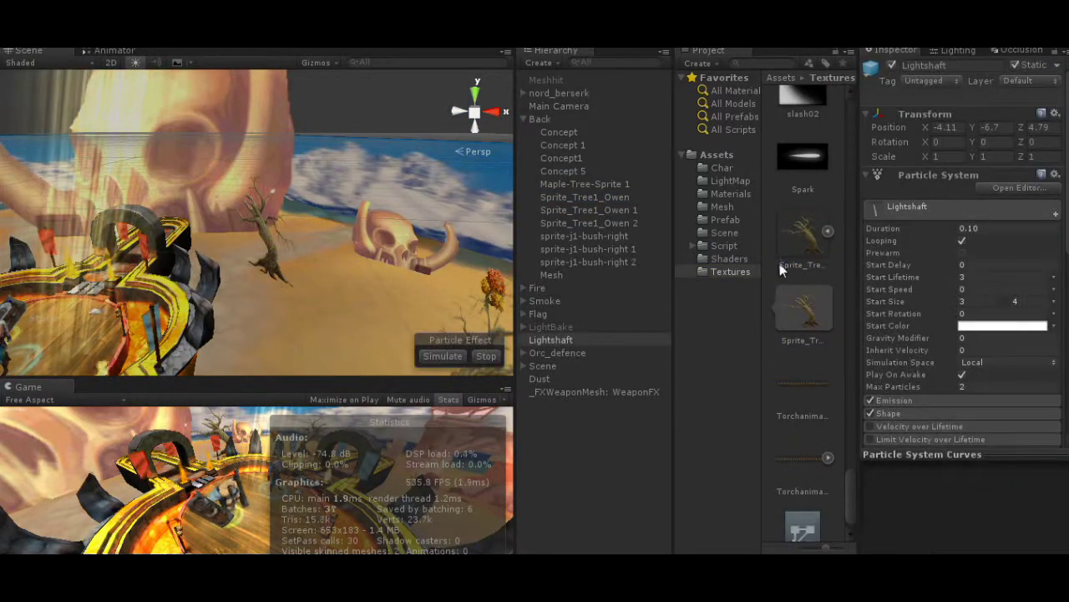
click(230, 97)
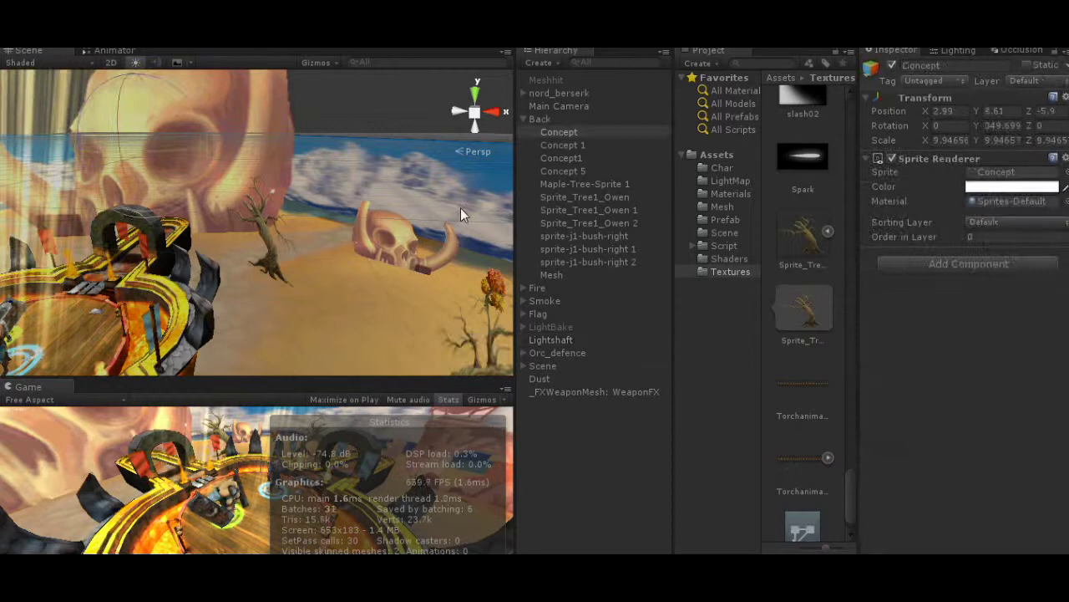
click(999, 172)
click(811, 234)
- Select the red rock background Concept1 and open the import settings of its sprite texture
alt+drag(276, 142, 374, 255)
scroll(374, 255, down, 3)
click(364, 230)
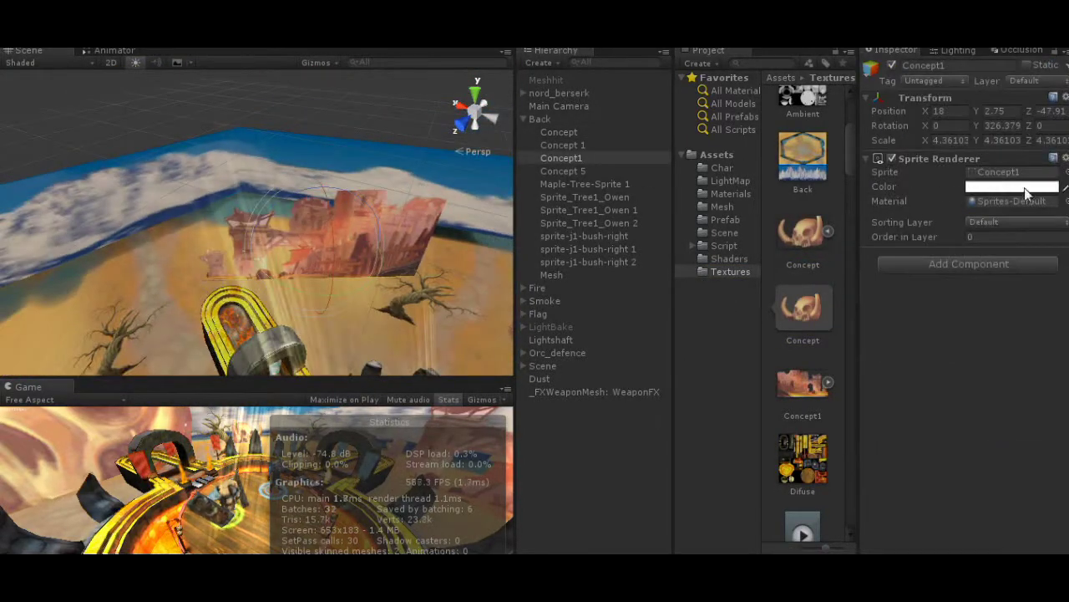
click(1003, 172)
click(808, 233)
- Enlarge the Game view below the arena scene and collapse the Back group
right_drag(296, 204, 205, 234)
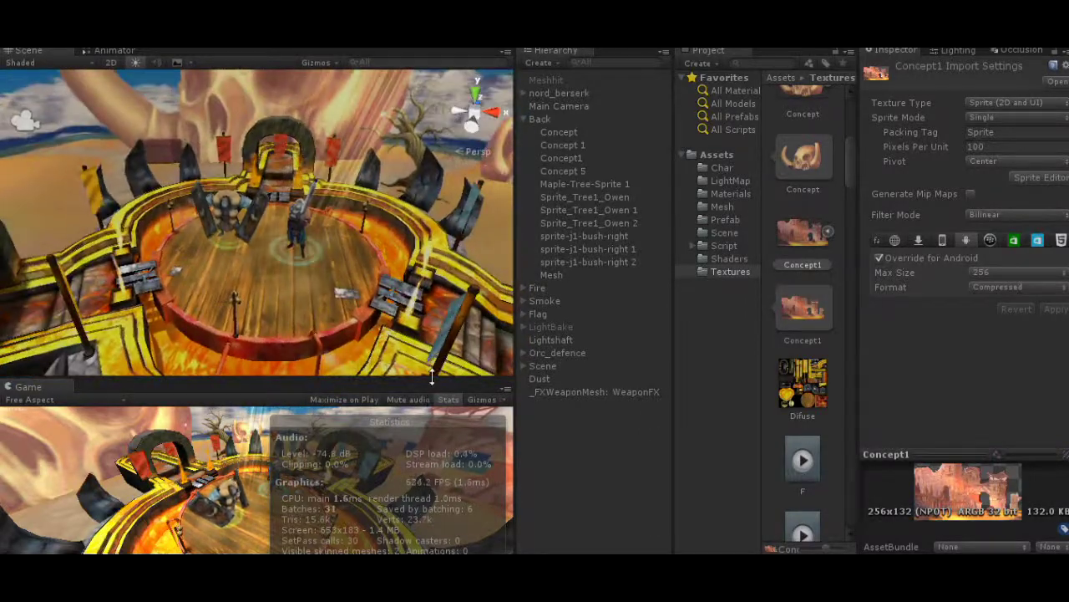
drag(293, 381, 295, 302)
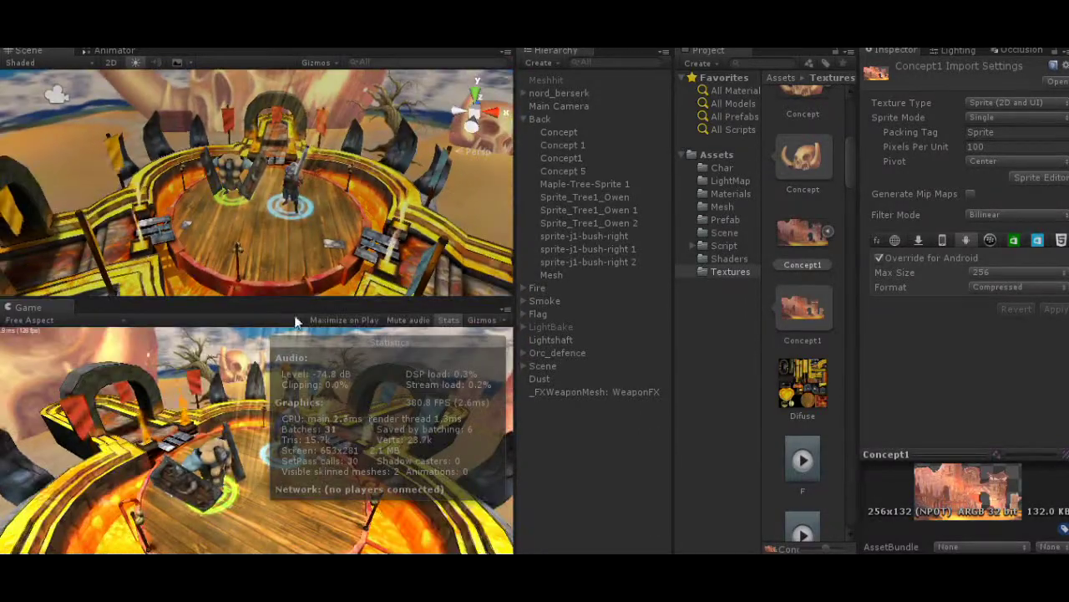
click(523, 118)
- Choose Solid Color for Main Camera's Clear Flags and Legacy Vertex Lit for its Rendering Path
click(559, 106)
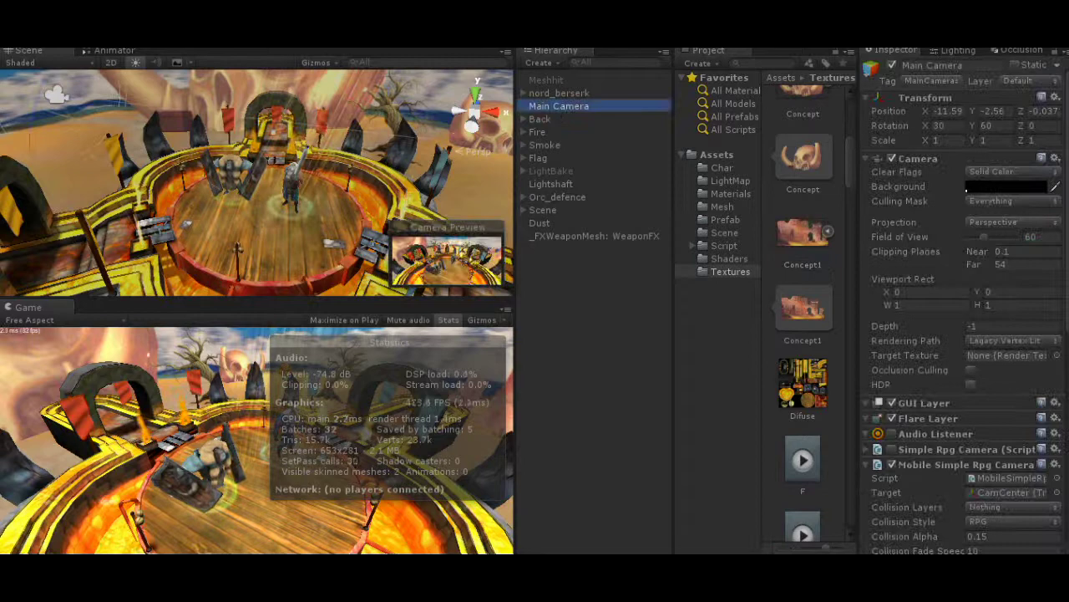
click(1014, 171)
click(1002, 206)
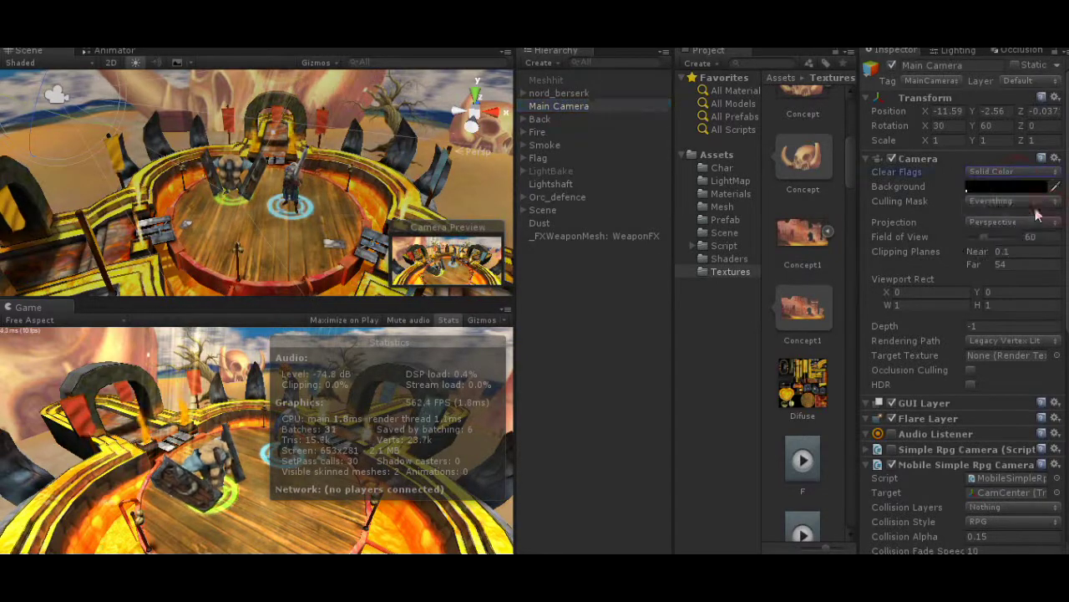
click(1011, 340)
click(912, 416)
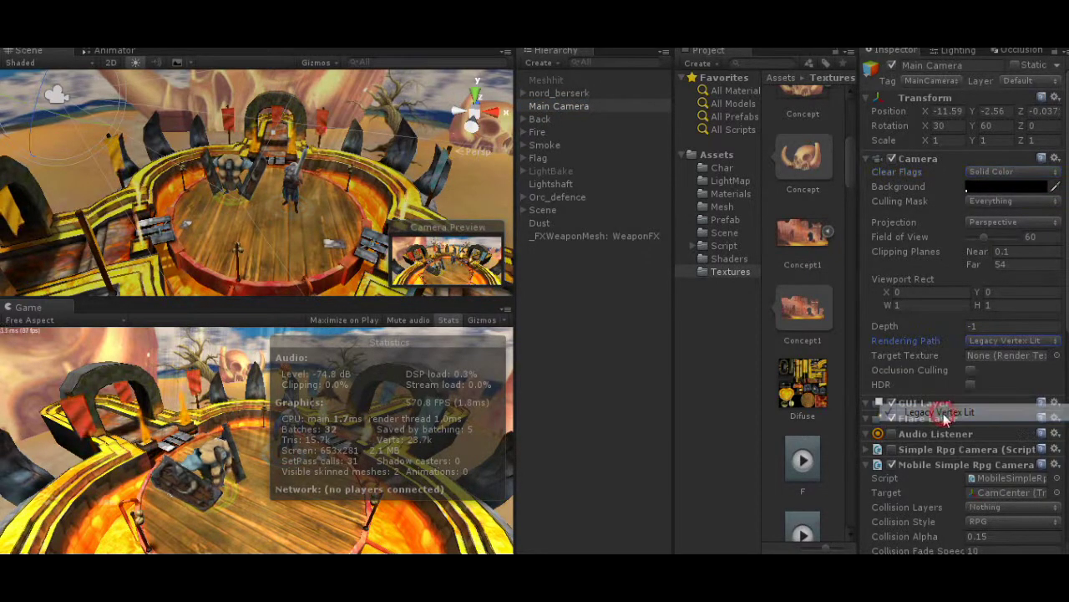
- Examine the Mobile Simple Rpg Camera script settings on Main Camera
scroll(957, 370, down, 5)
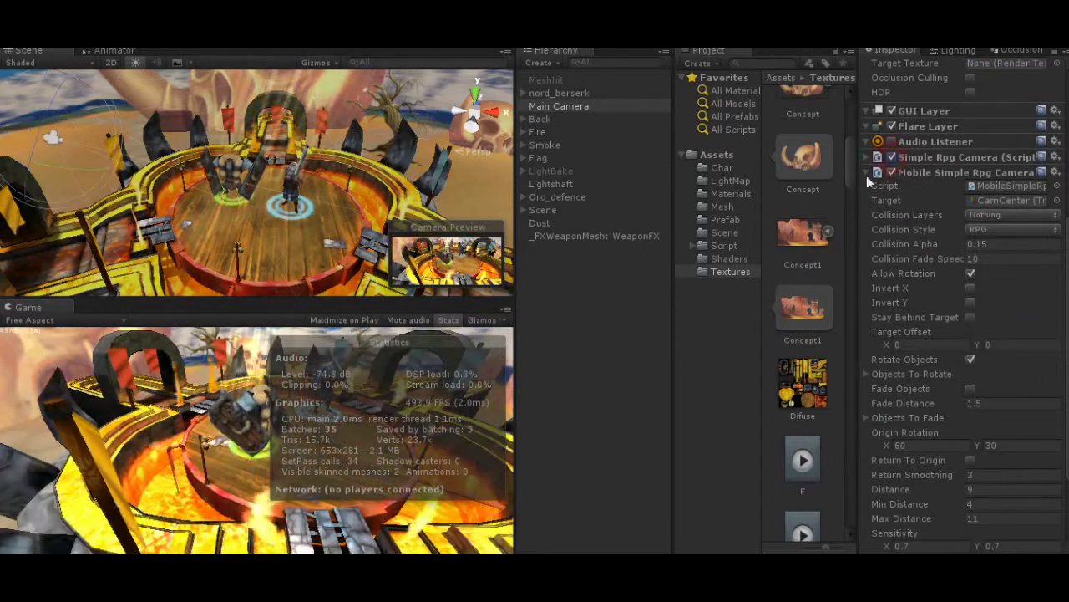
click(869, 172)
click(892, 465)
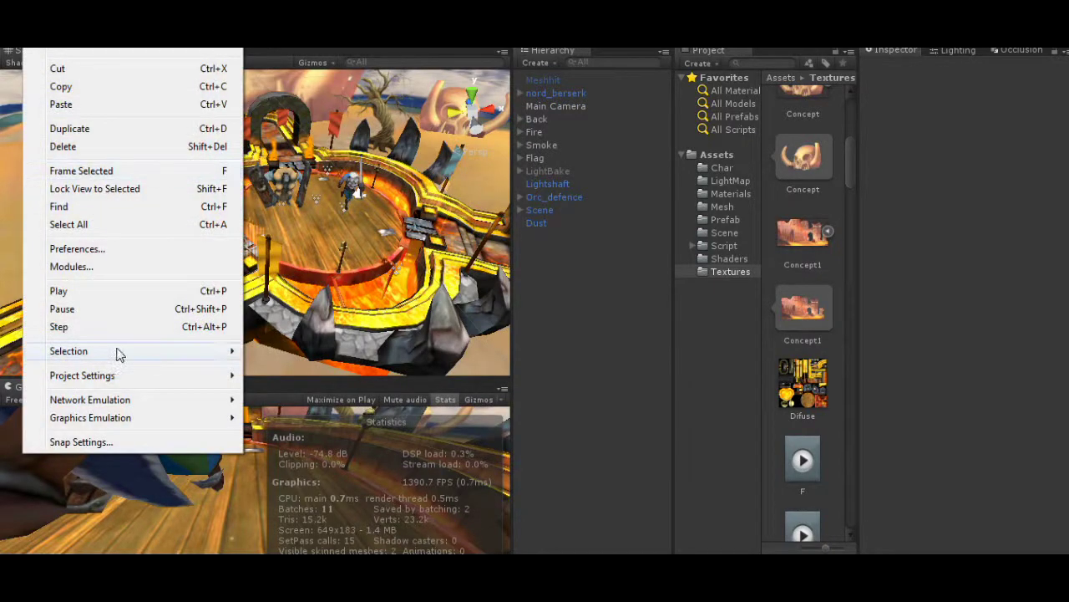
- In the project's Editor settings, choose Visible Meta Files for version control and Force Text for asset serialization
mouse_move(243, 375)
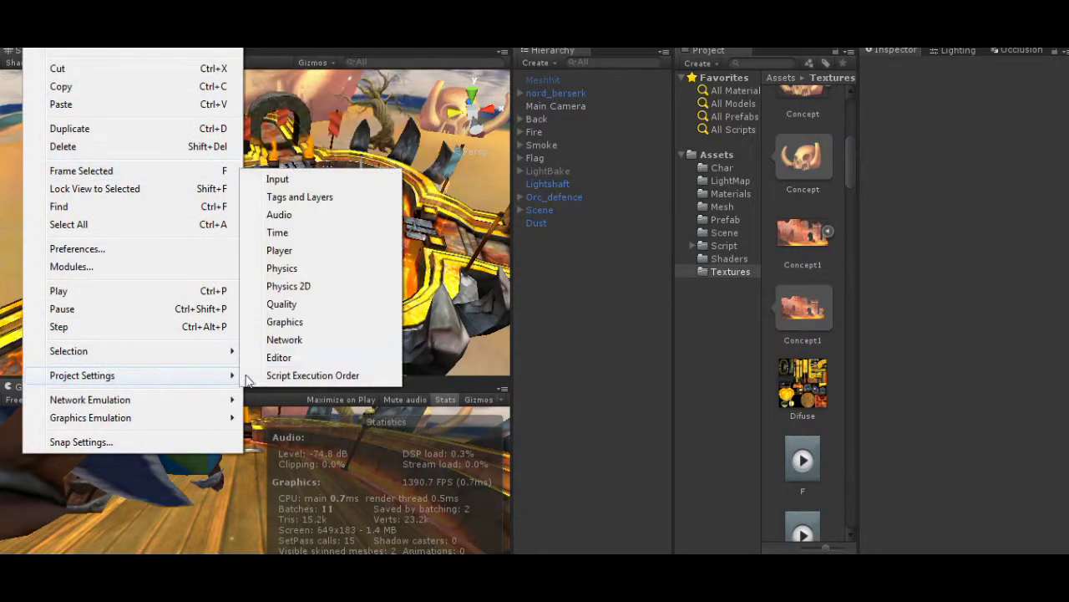
click(285, 356)
click(1006, 190)
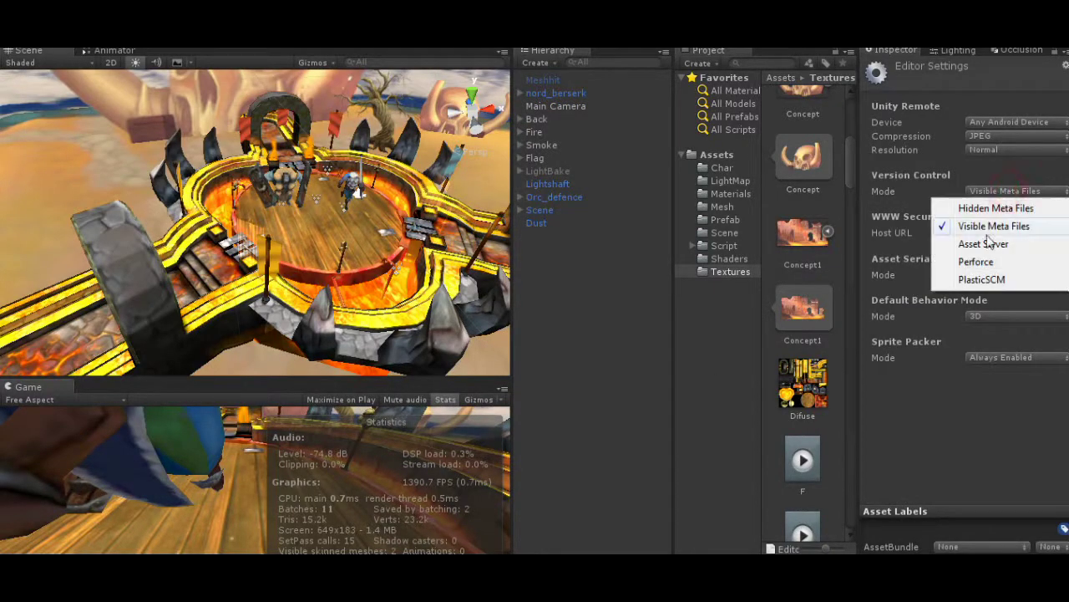
click(986, 225)
click(1006, 277)
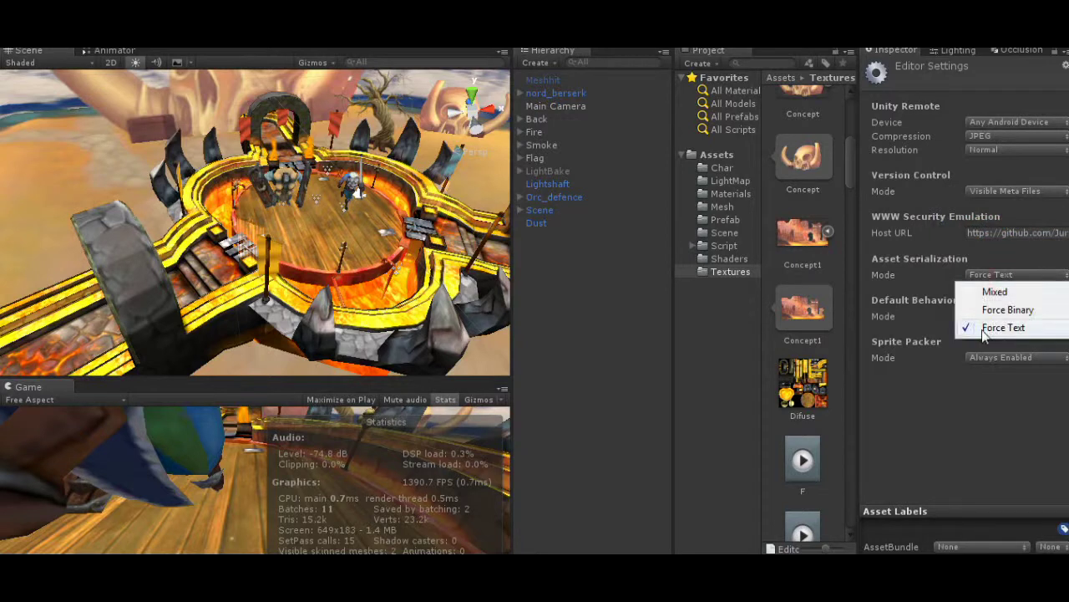
click(1008, 330)
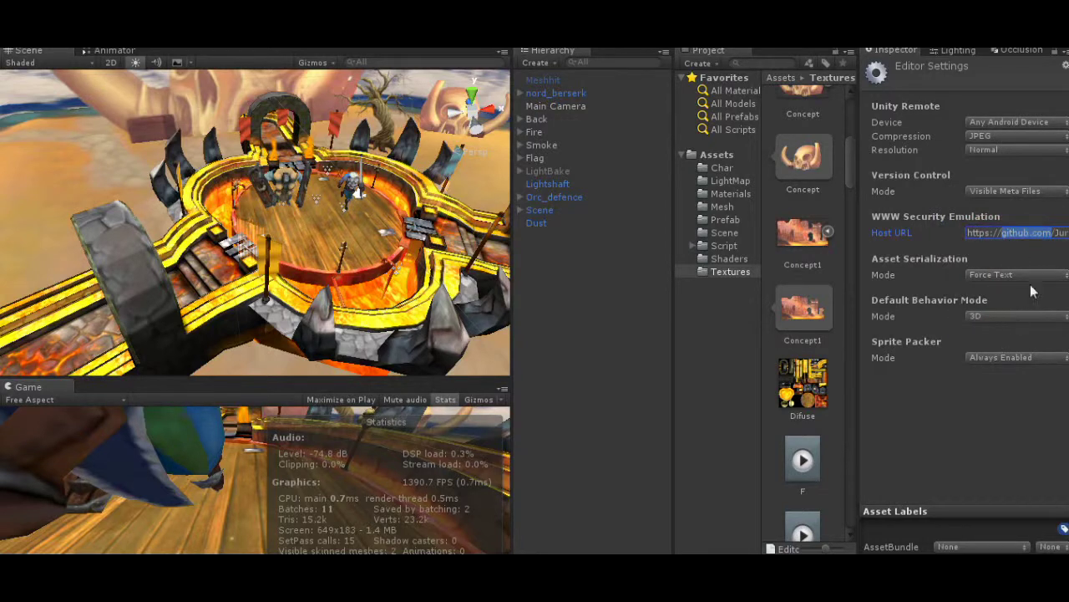
click(567, 326)
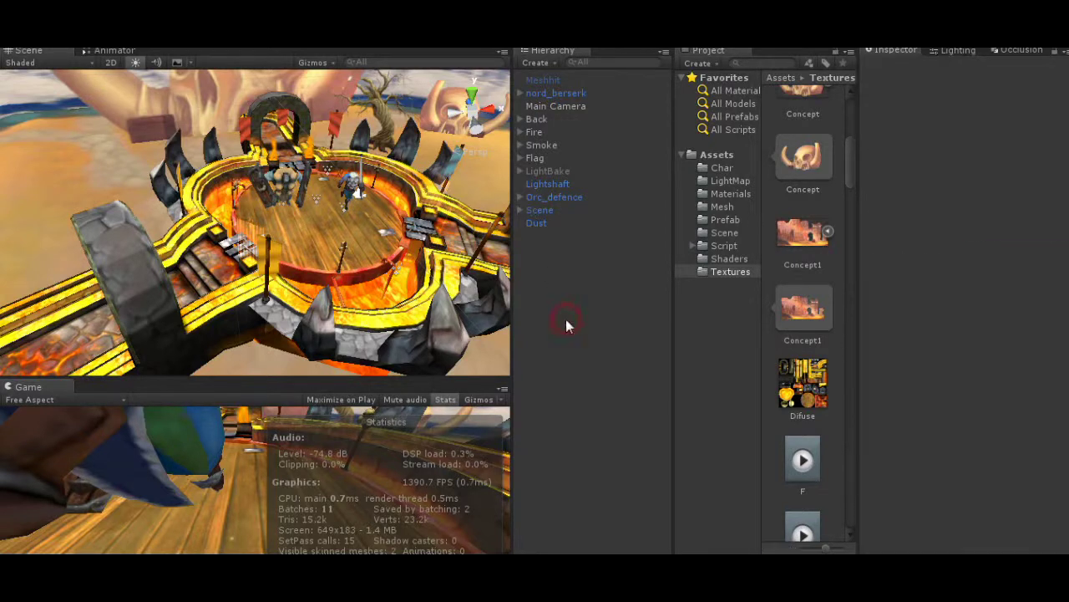
- Open the build settings for Android and bring up its Player Settings
click(17, 37)
click(58, 169)
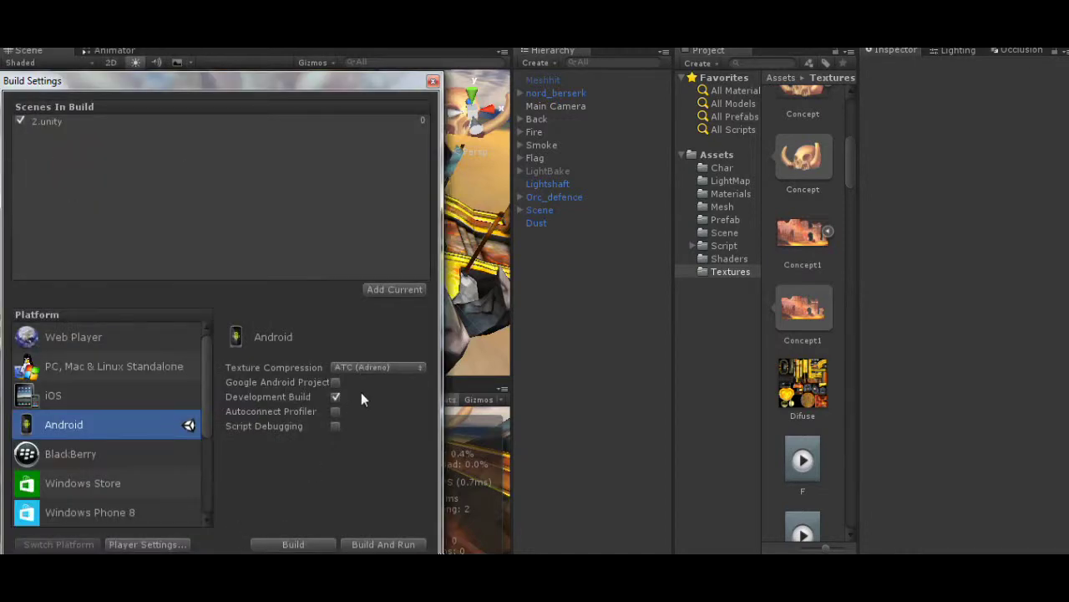
click(147, 544)
- Examine Android's Rendering Path and Optimization settings, and locate the preloaded NordAttack prefab in the project
scroll(960, 292, down, 5)
click(1030, 265)
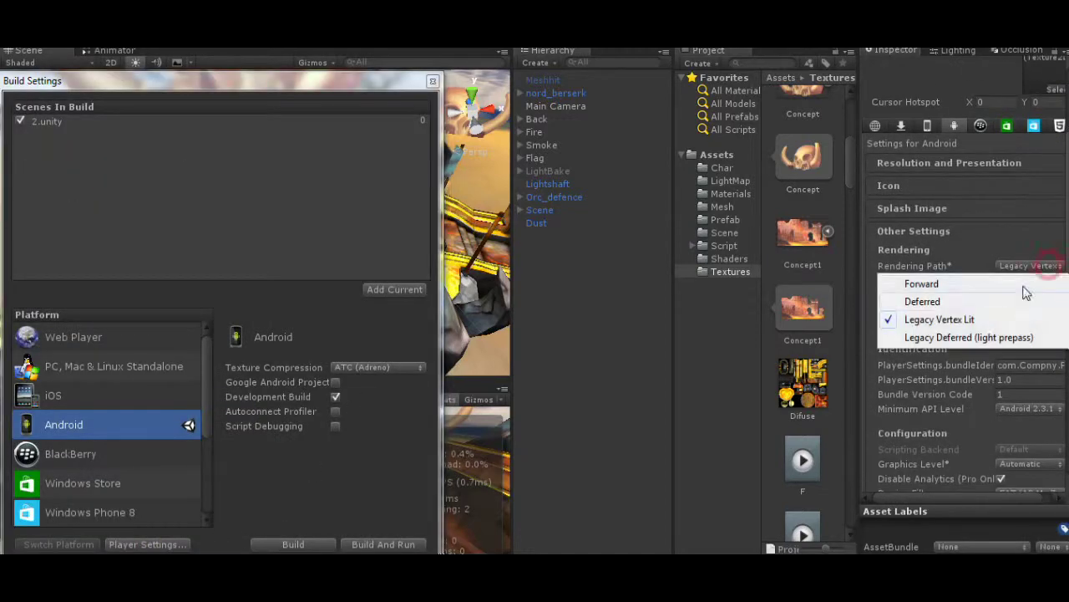
key(Escape)
scroll(1036, 324, down, 8)
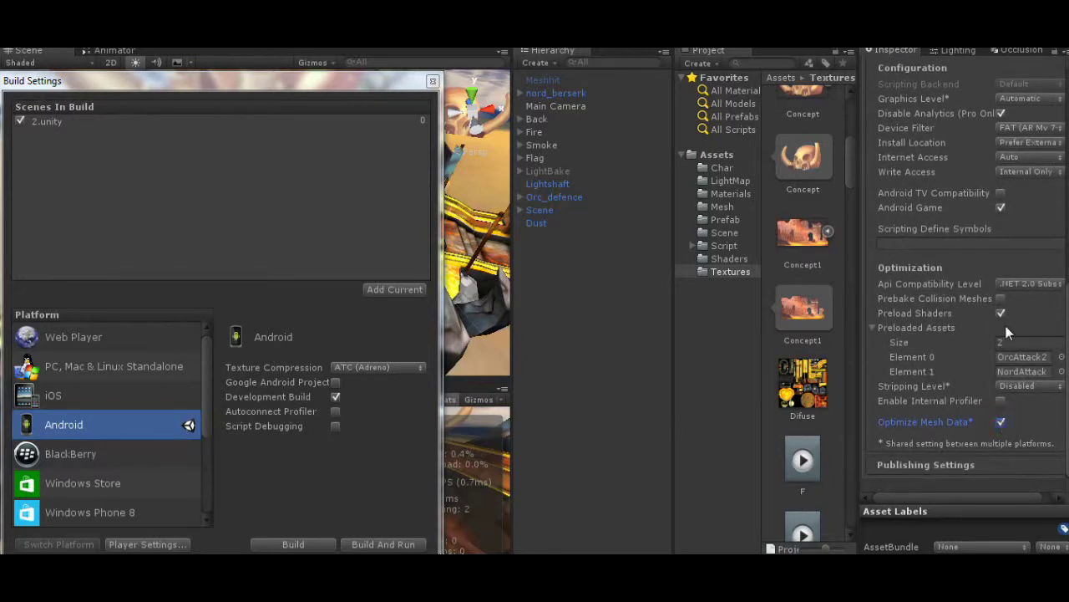
click(1032, 372)
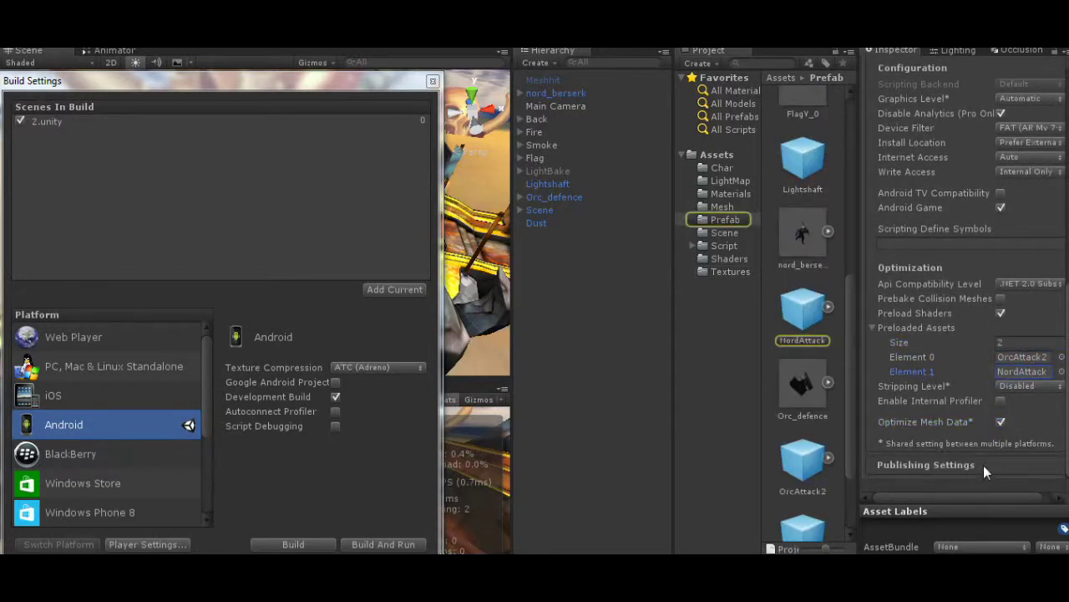
- Check the texture compression options for the Android build and close the build settings
scroll(984, 465, up, 10)
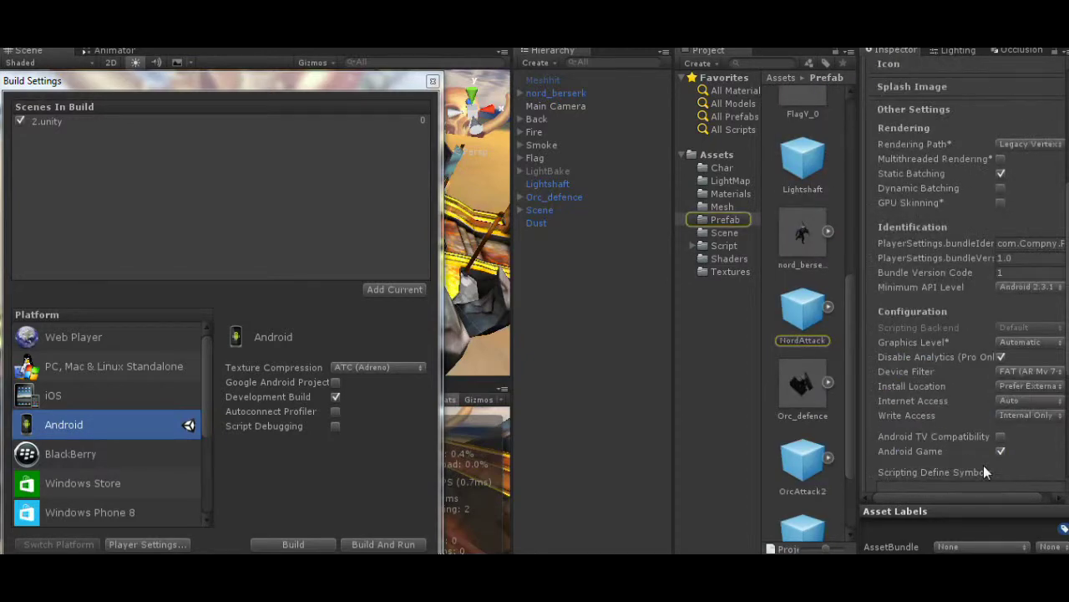
click(387, 369)
click(398, 444)
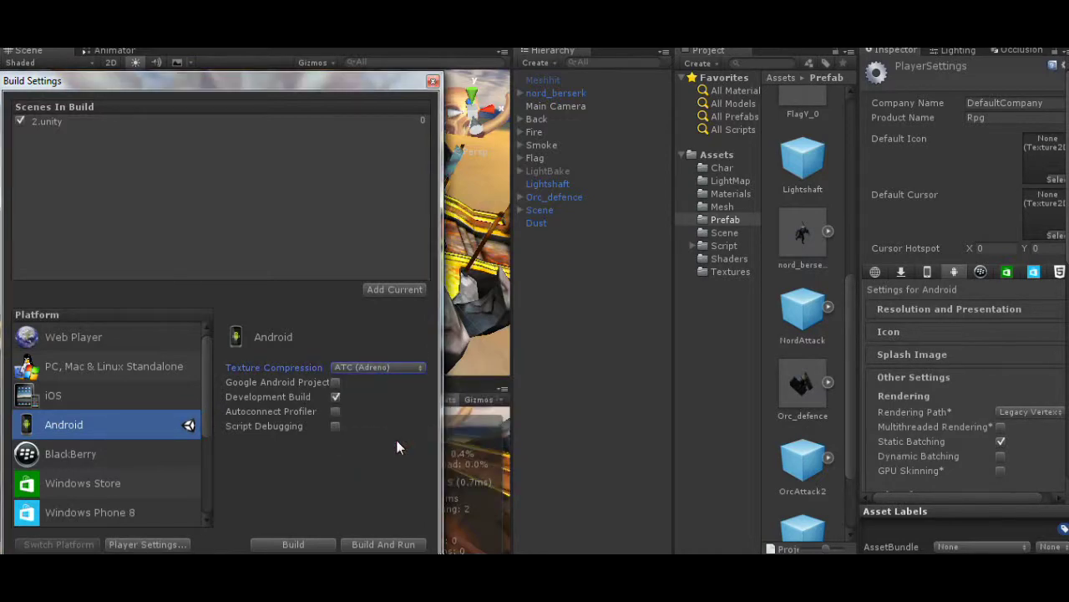
click(433, 80)
- Open the Profiler, build and run the game, and attach the Profiler to the running player
click(229, 40)
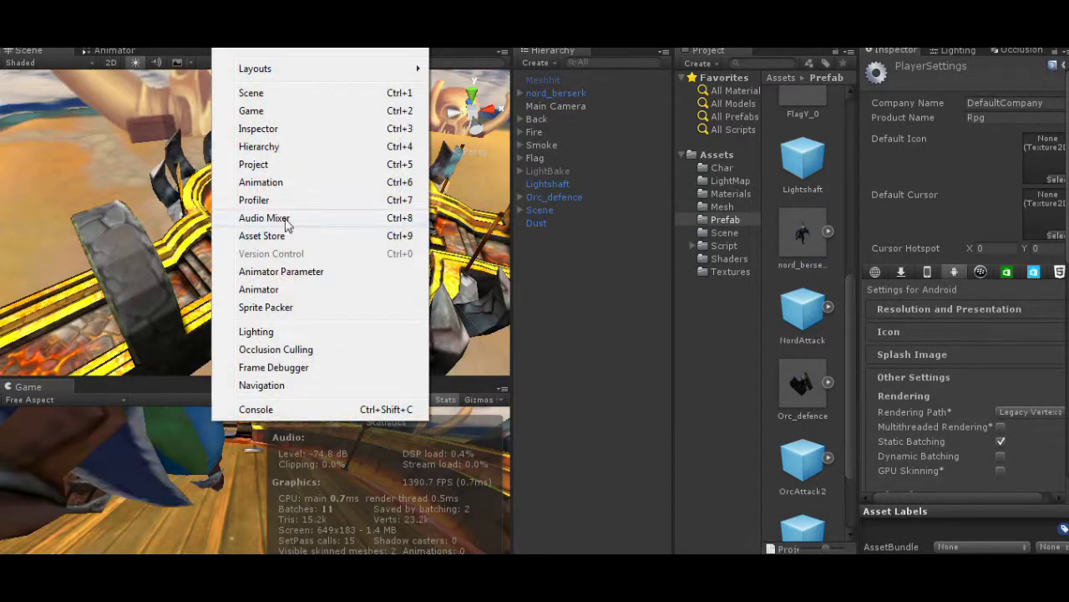
click(270, 201)
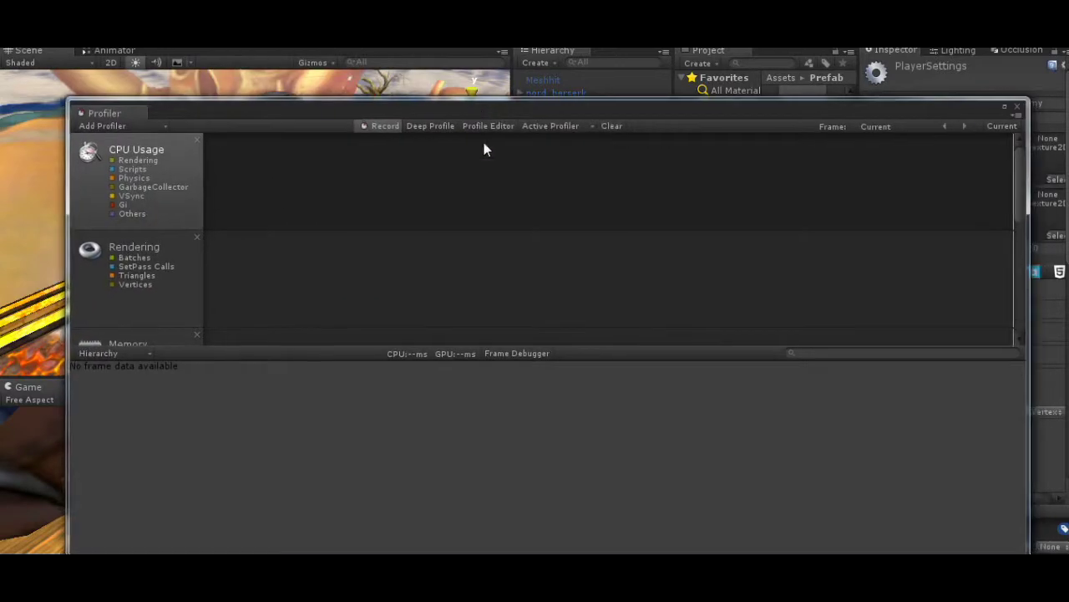
key(ctrl+b)
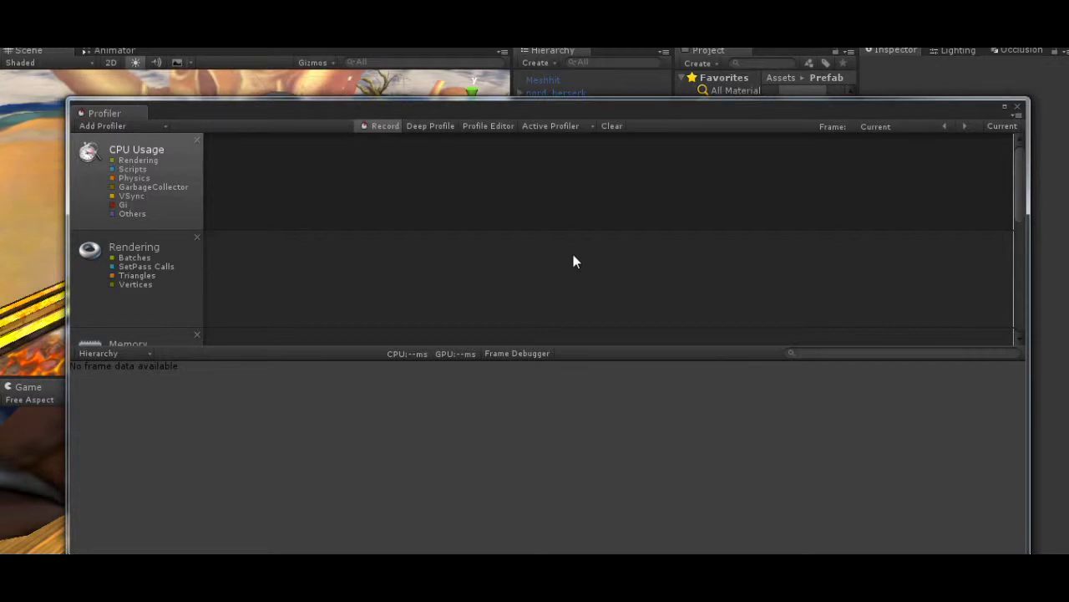
click(549, 126)
click(601, 180)
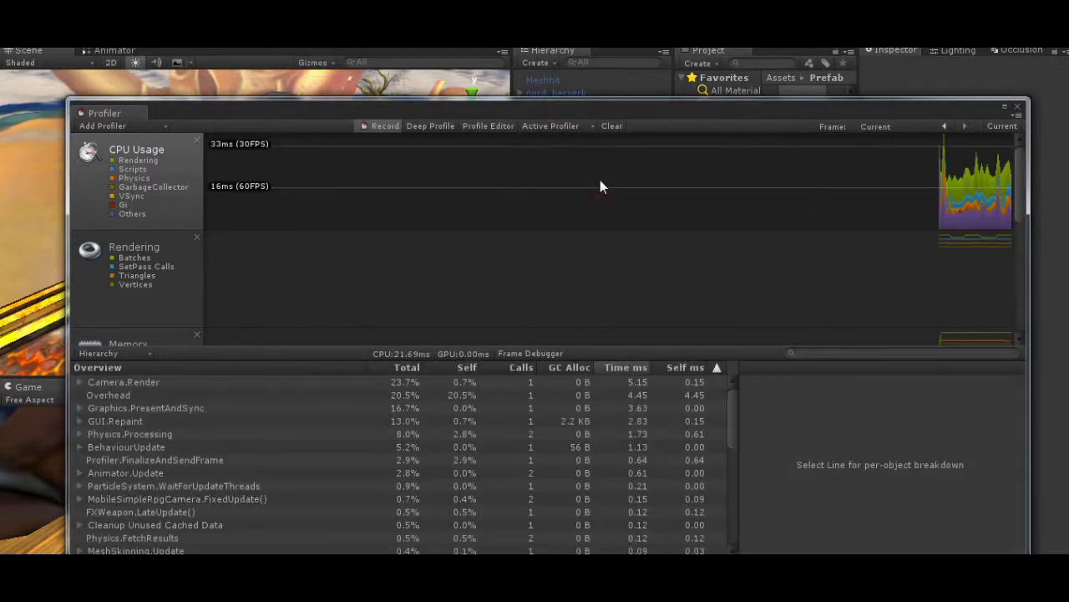
- Stop the profile recording and examine CPU usage in captured frames back to the first one
click(377, 127)
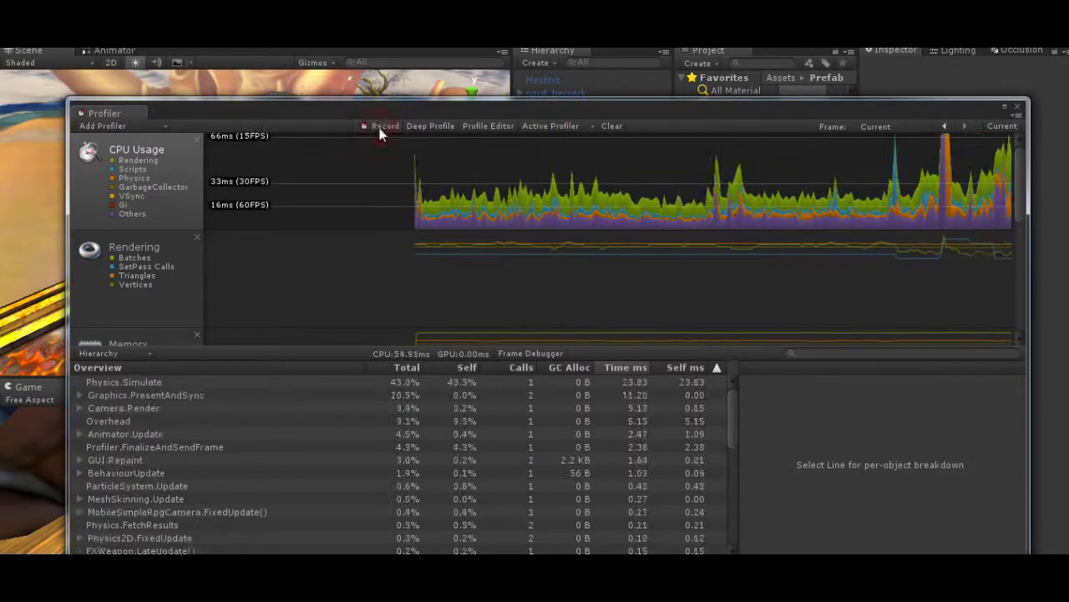
click(660, 195)
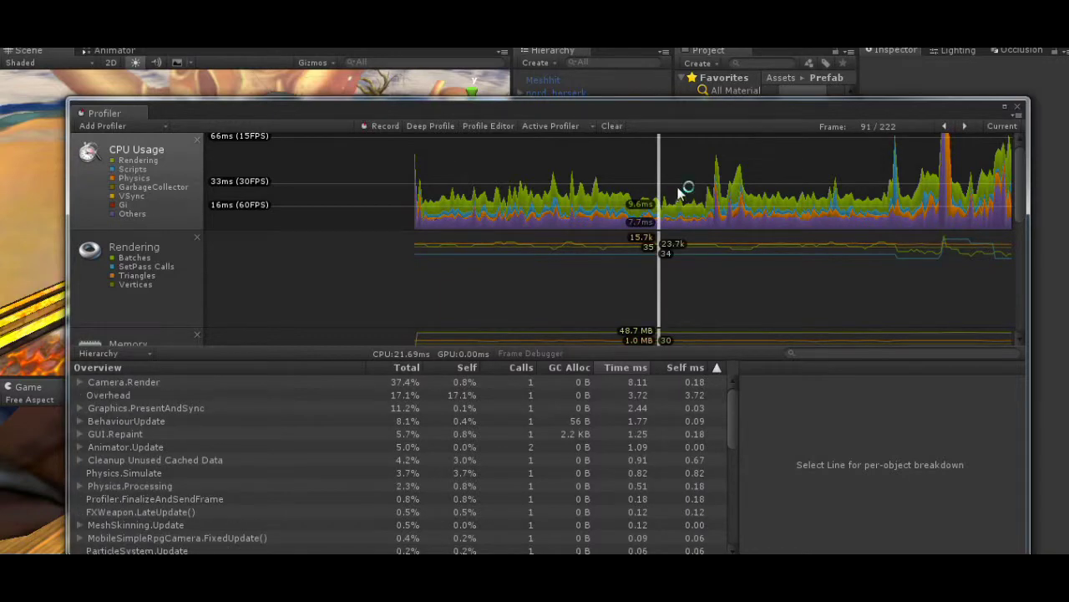
mouse_move(679, 193)
mouse_down()
mouse_move(766, 189)
mouse_move(362, 172)
mouse_up()
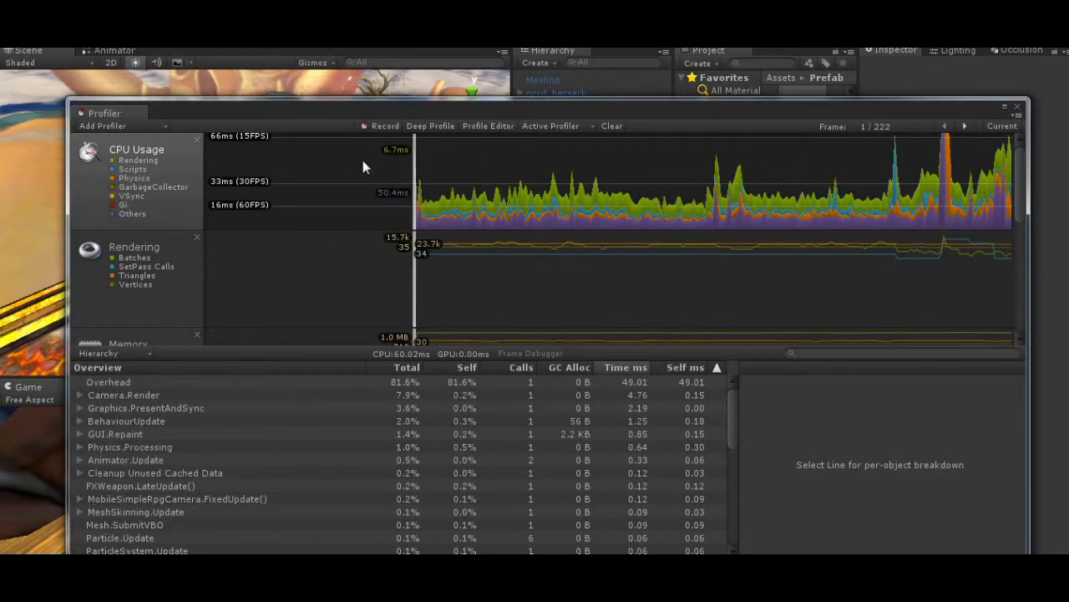
- Clear the captured frames and record a fresh profile of the running game
click(609, 126)
click(550, 126)
click(383, 125)
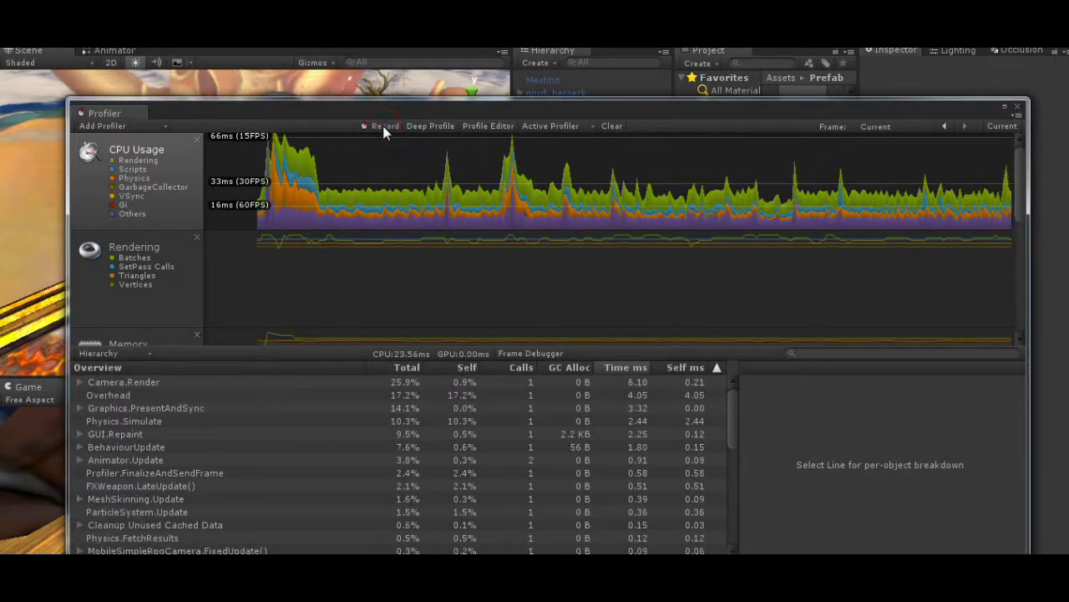
- Inspect the mid-capture CPU spike frame and examine the Drawing entry under Camera.Render
click(509, 174)
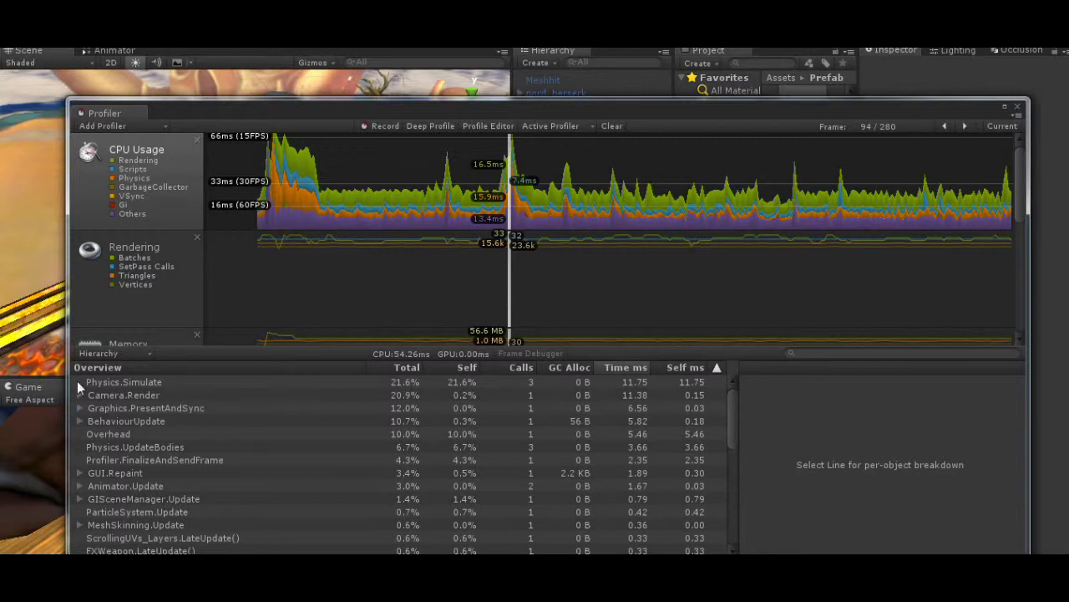
click(79, 394)
click(92, 409)
- Hide every CPU Usage category except Rendering to isolate its load in the graph
click(112, 169)
click(112, 178)
click(112, 186)
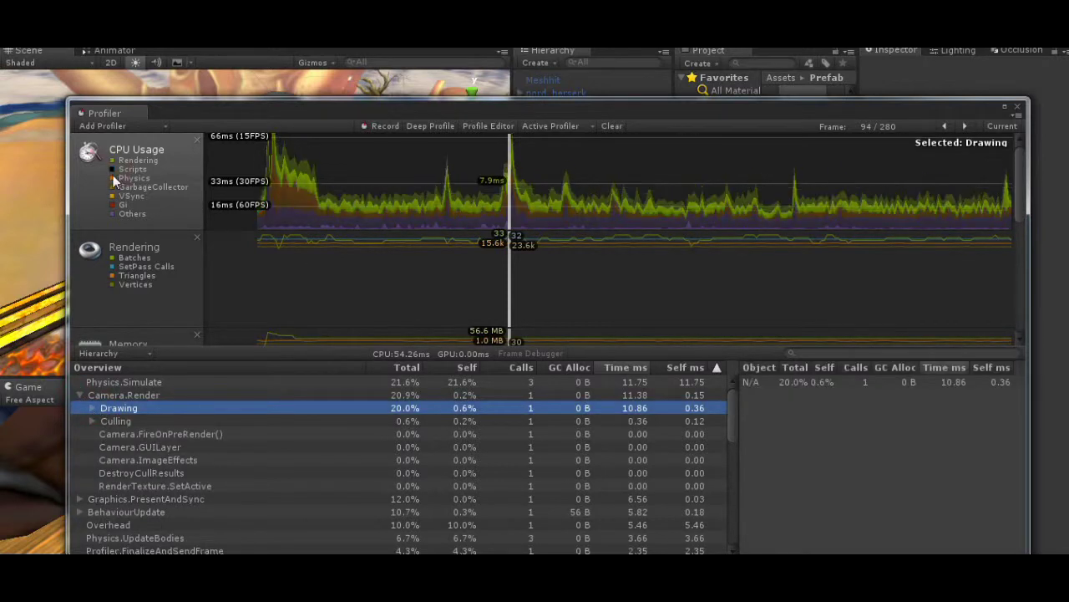
click(112, 195)
click(112, 204)
click(112, 213)
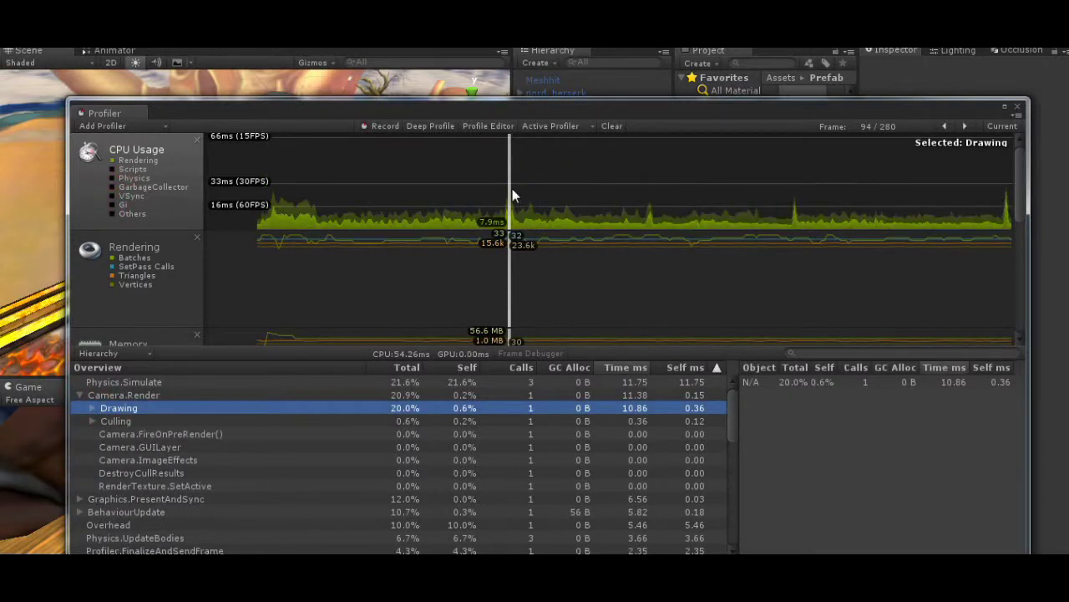
- Compare frames with Scripts shown again, toggling the Physics, GarbageCollector and Others categories in the CPU Usage graph
click(112, 169)
drag(456, 181, 547, 172)
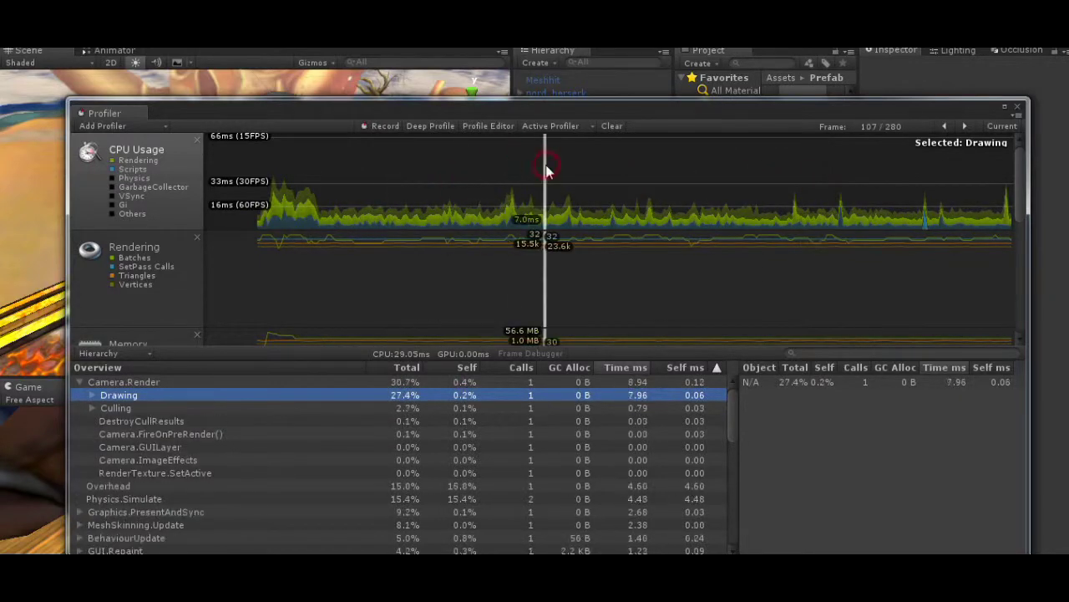
click(112, 178)
click(113, 188)
click(113, 213)
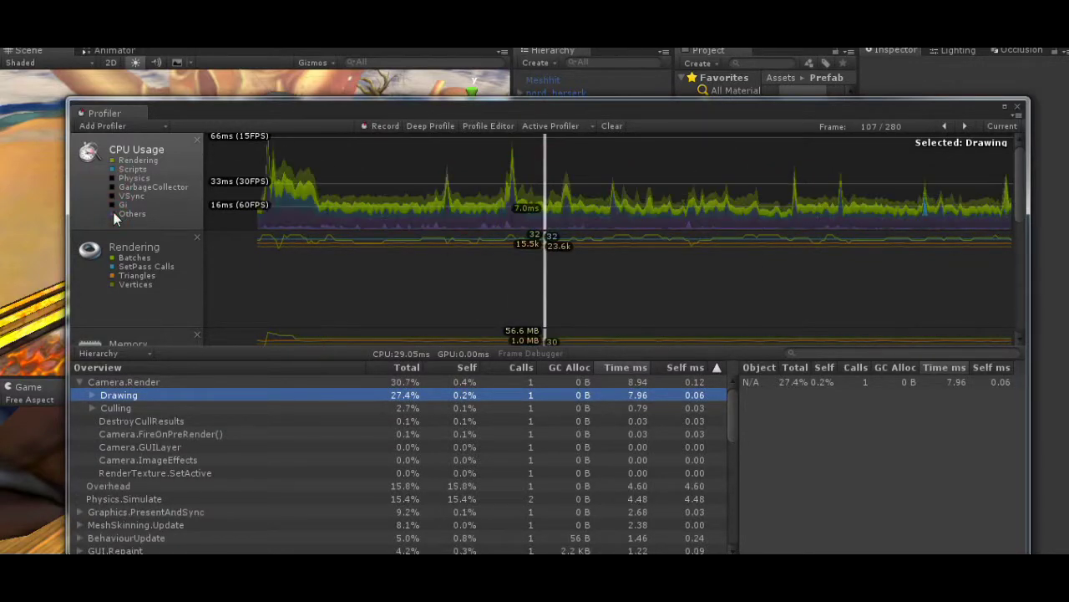
- Close the Profiler and open the Frame Debugger, moving its window clear of the Game view
click(1016, 107)
click(226, 40)
click(275, 368)
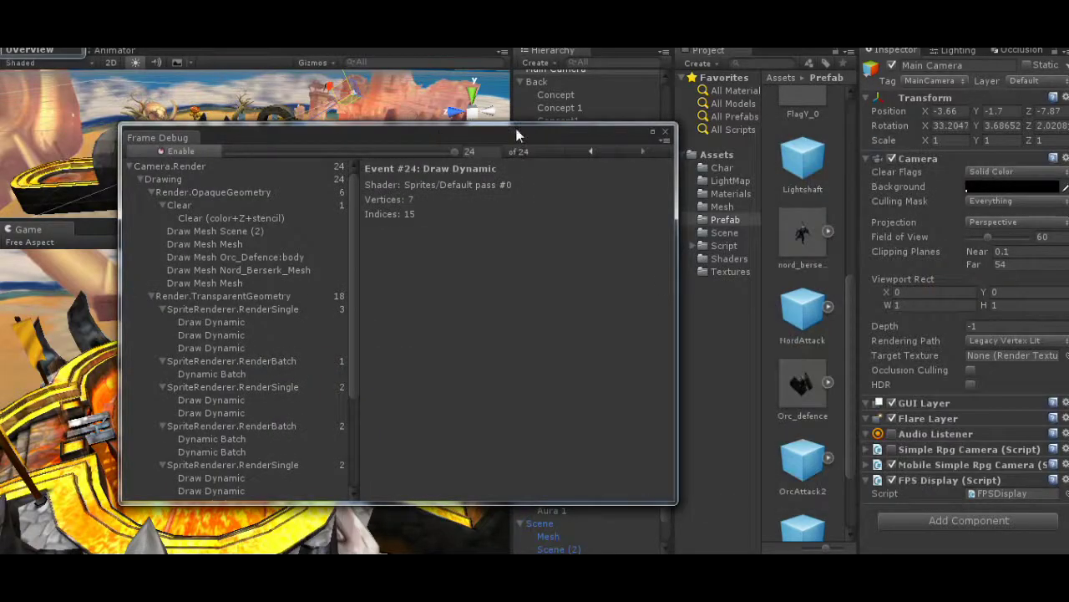
drag(516, 134, 906, 75)
- Rewind the frame's draw events from the last one and step forward to event 2
click(519, 105)
click(519, 107)
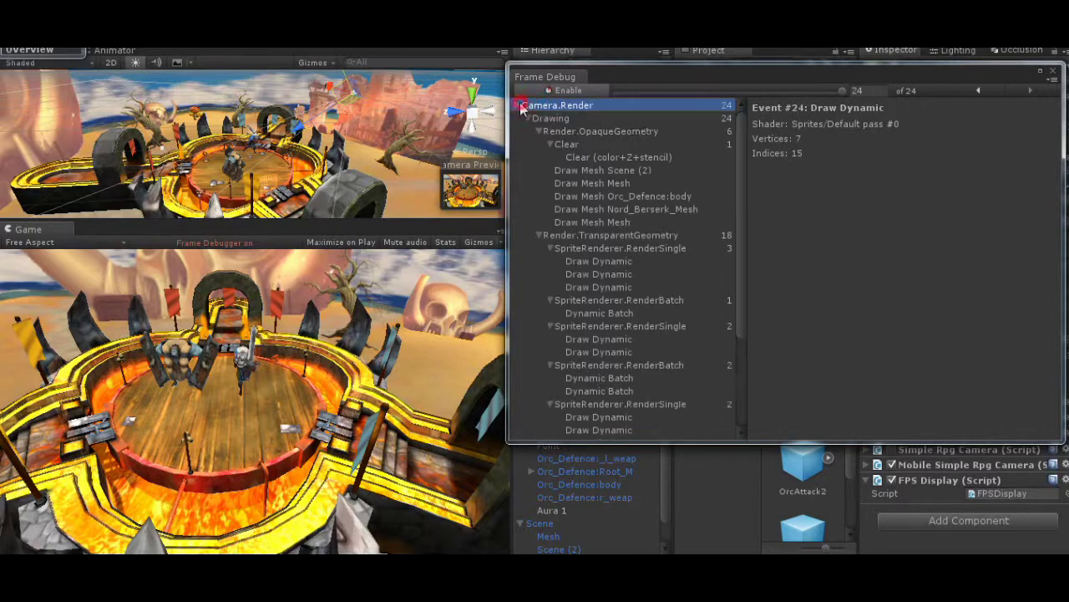
drag(842, 92, 615, 90)
click(1030, 90)
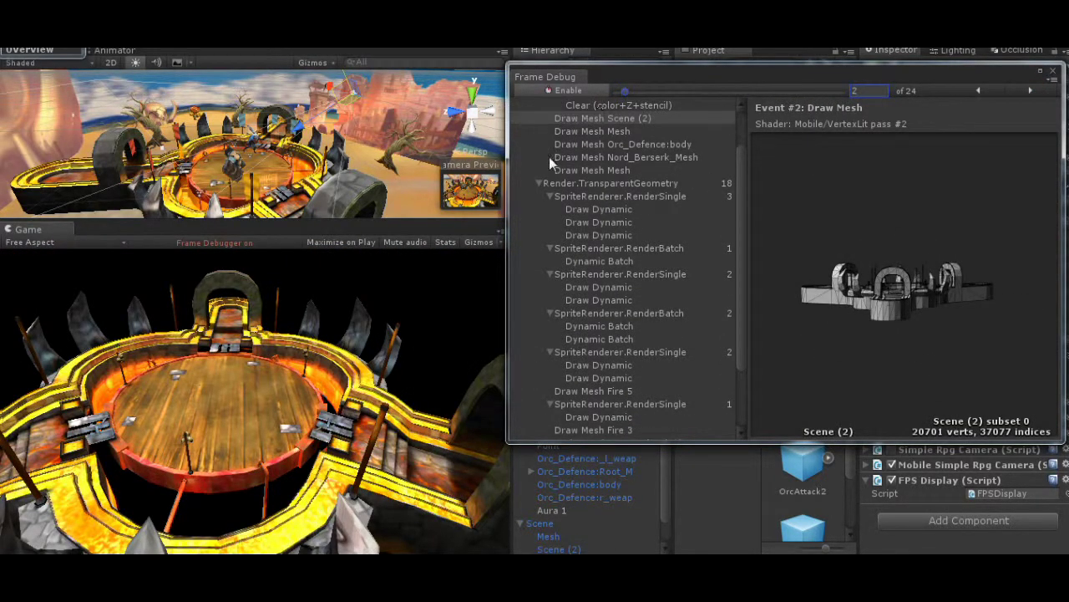
- Examine the draw events of the Scene (2), Orc_Defence and Nord_Berserk meshes, the other meshes and the transparent geometry
click(573, 132)
click(577, 118)
click(578, 132)
click(583, 144)
click(587, 158)
click(584, 170)
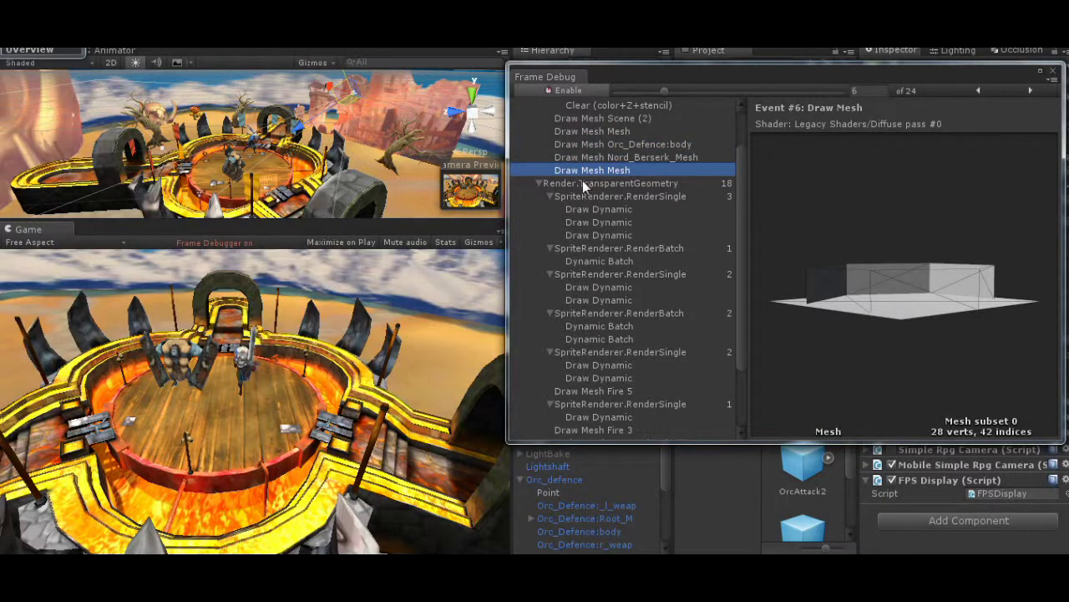
click(583, 183)
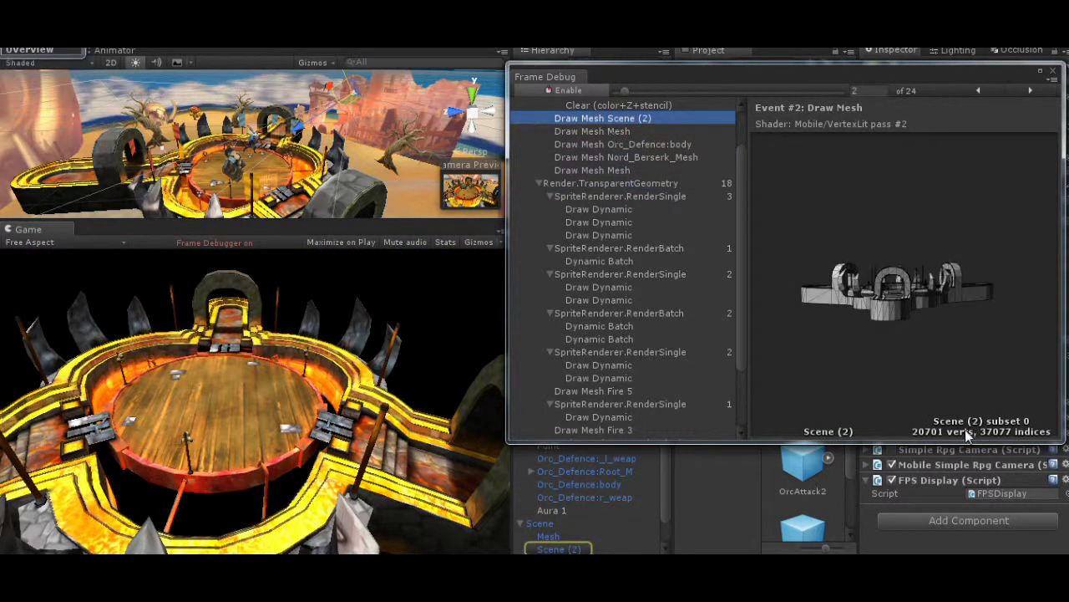
click(598, 235)
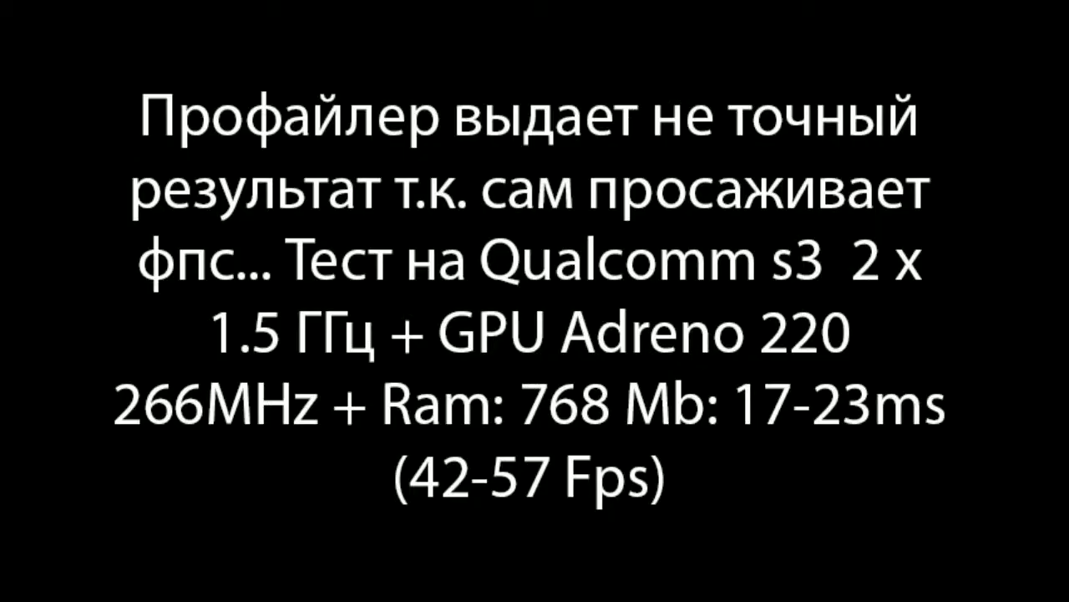